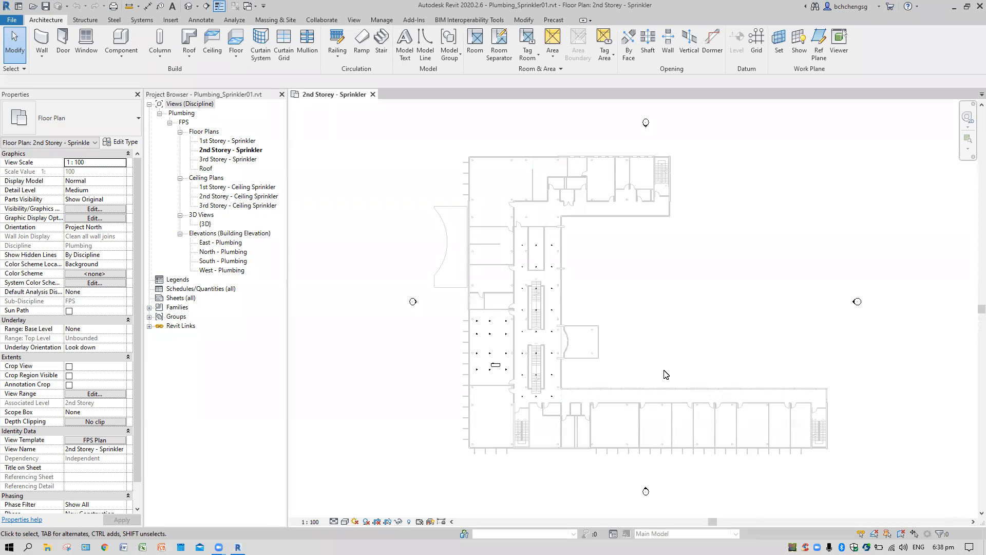
scroll(514, 371, up, 3)
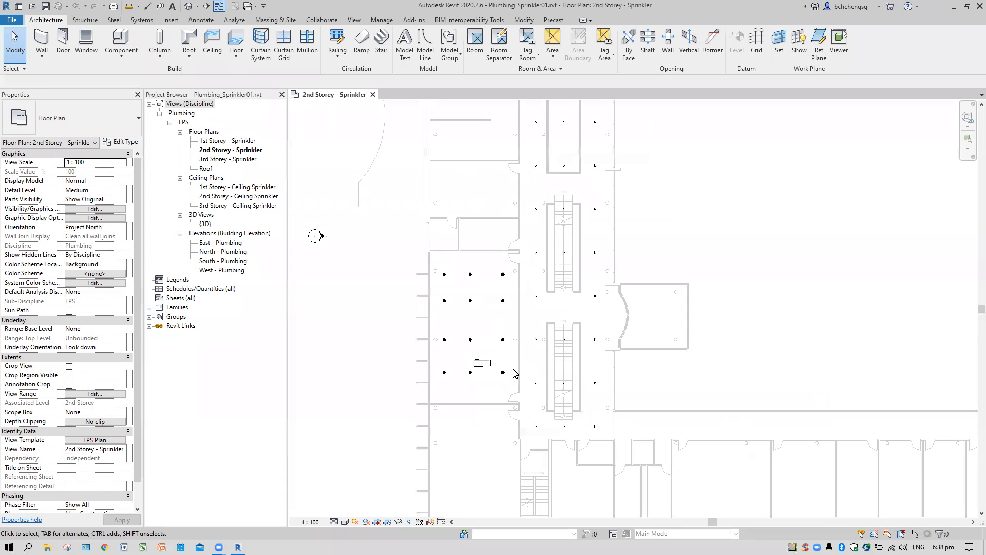
scroll(514, 371, up, 2)
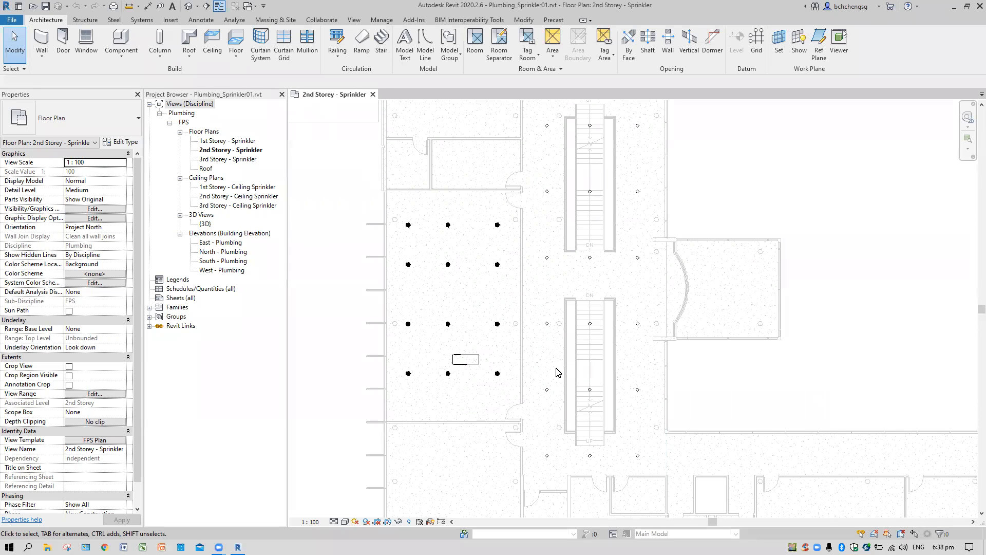
scroll(549, 376, down, 1)
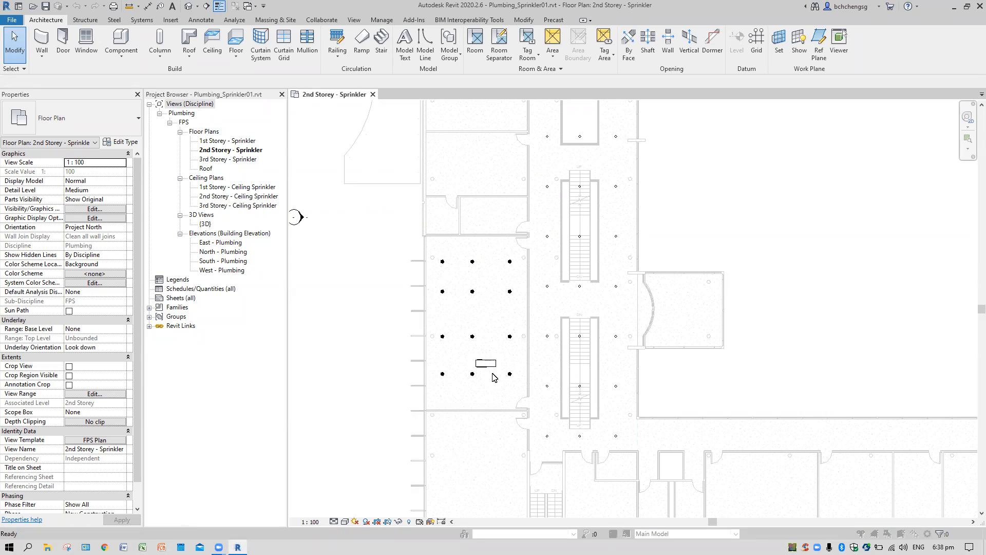
key(v)
key(g)
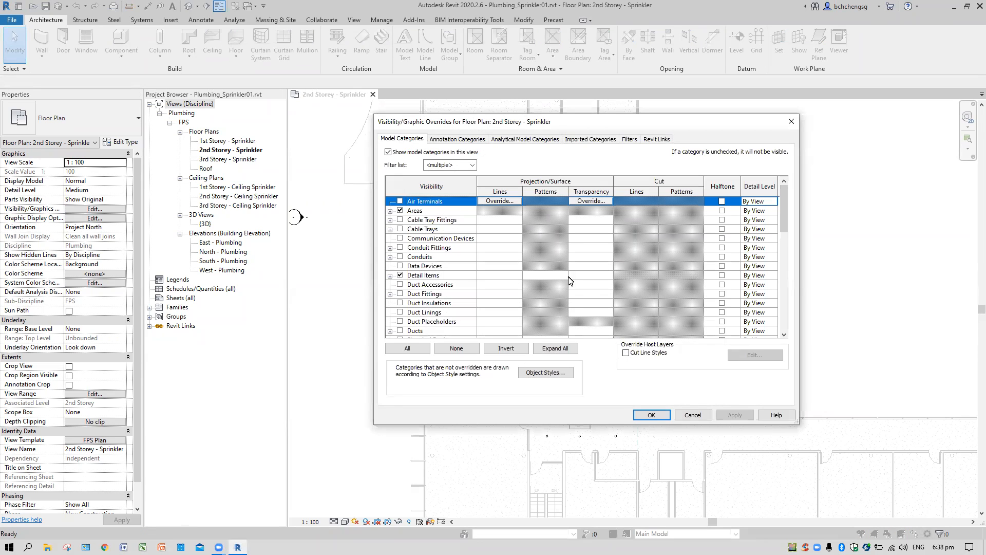
click(655, 140)
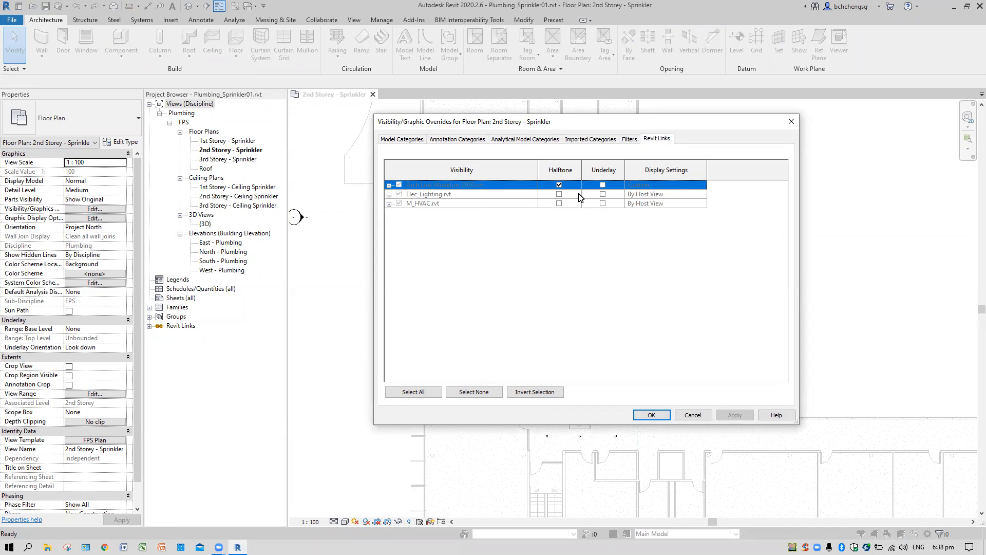
click(559, 202)
click(559, 194)
click(560, 204)
click(602, 194)
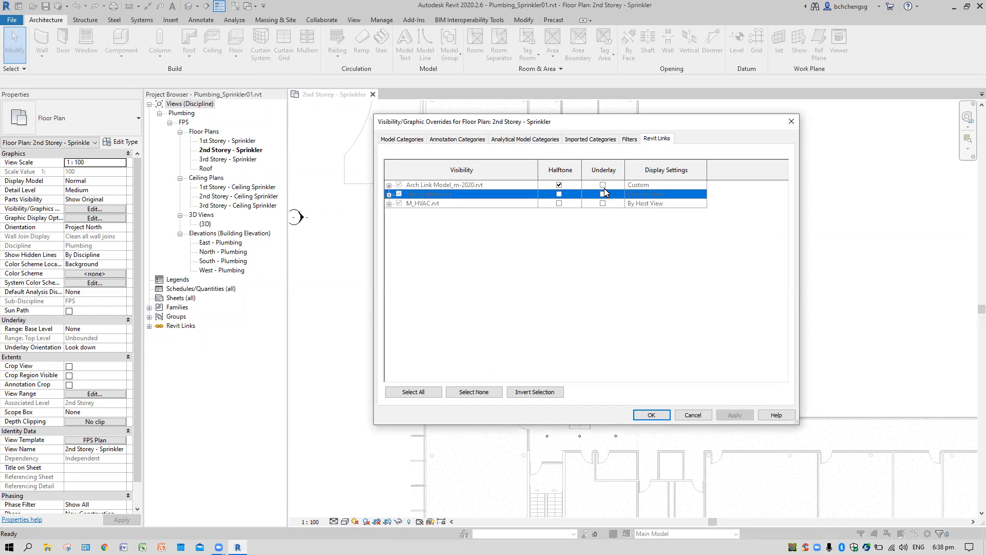
click(693, 415)
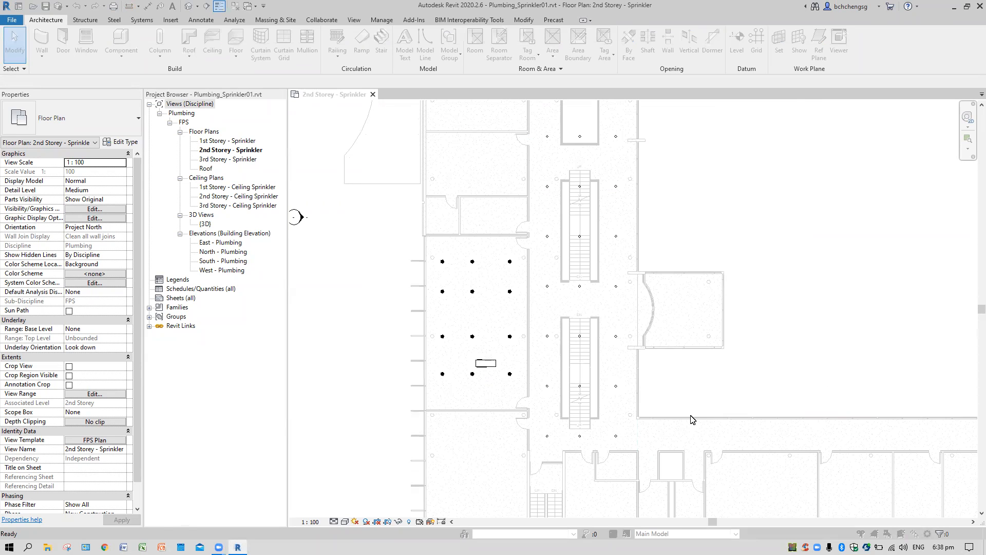
- Turn on halftone for the M_HVAC.rvt and Elec_Lighting.rvt links in the FPS Plan view template's RVT link overrides
click(105, 441)
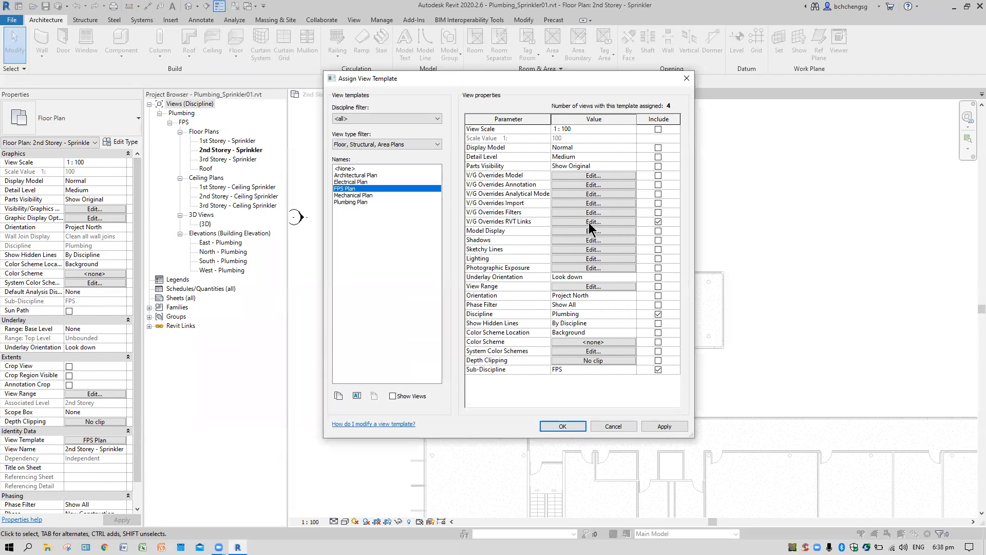
click(588, 220)
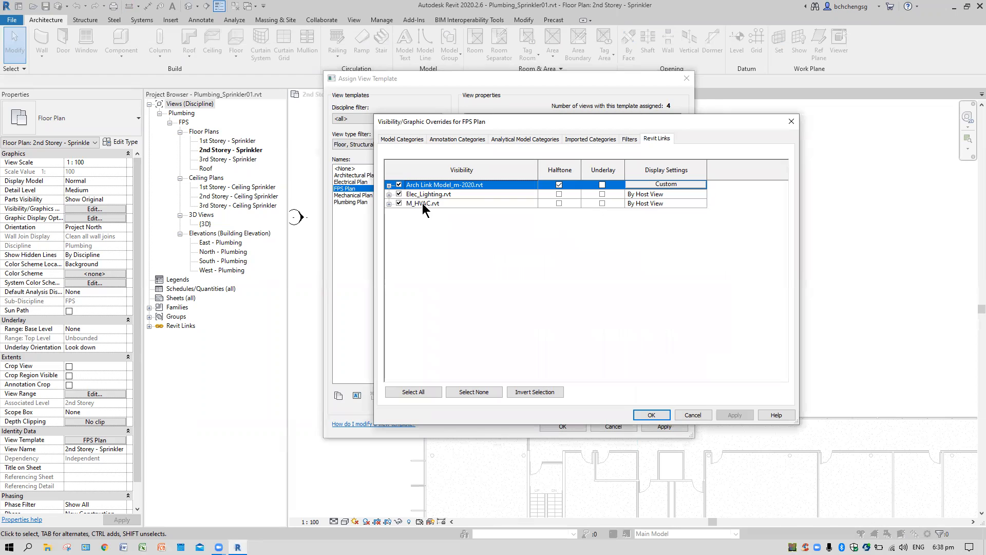
click(560, 203)
click(559, 194)
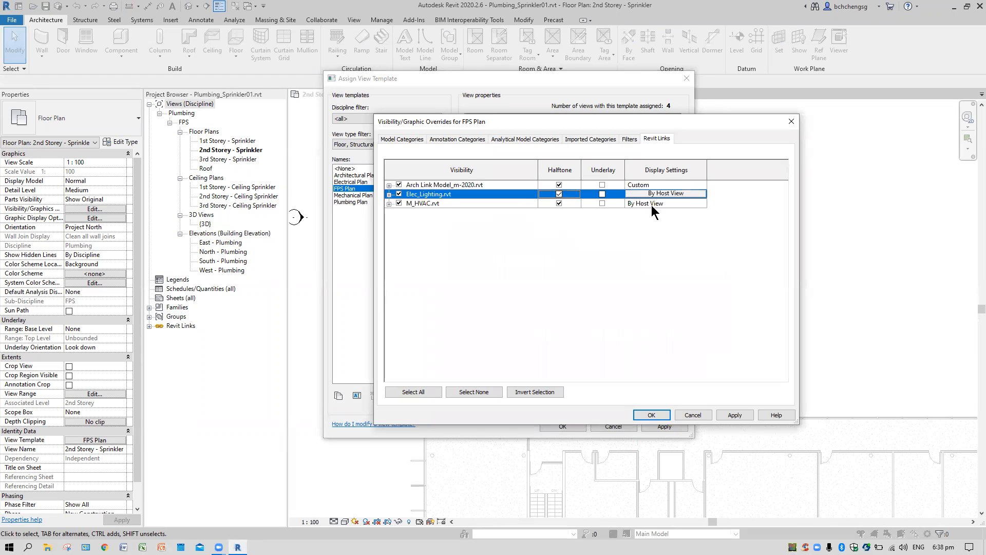
- Give the M_HVAC.rvt link custom display settings with custom model categories, hide its Mechanical Equipment, and apply the view template changes
click(651, 204)
click(651, 203)
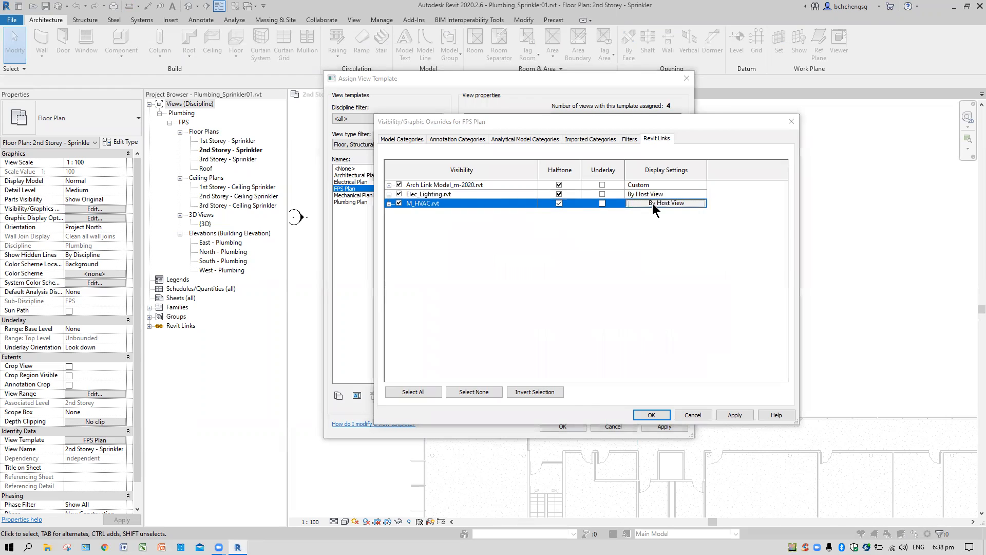
click(730, 142)
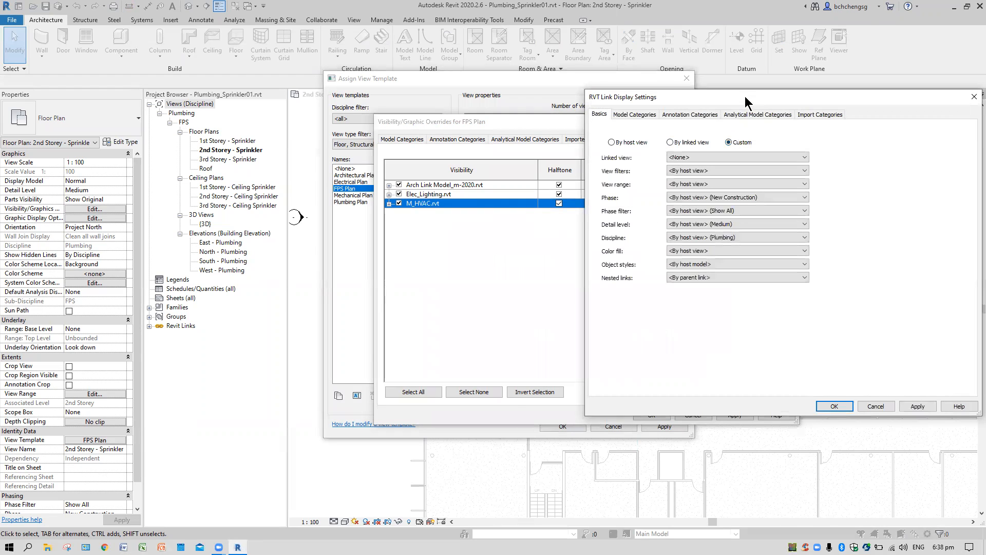
drag(745, 97, 674, 107)
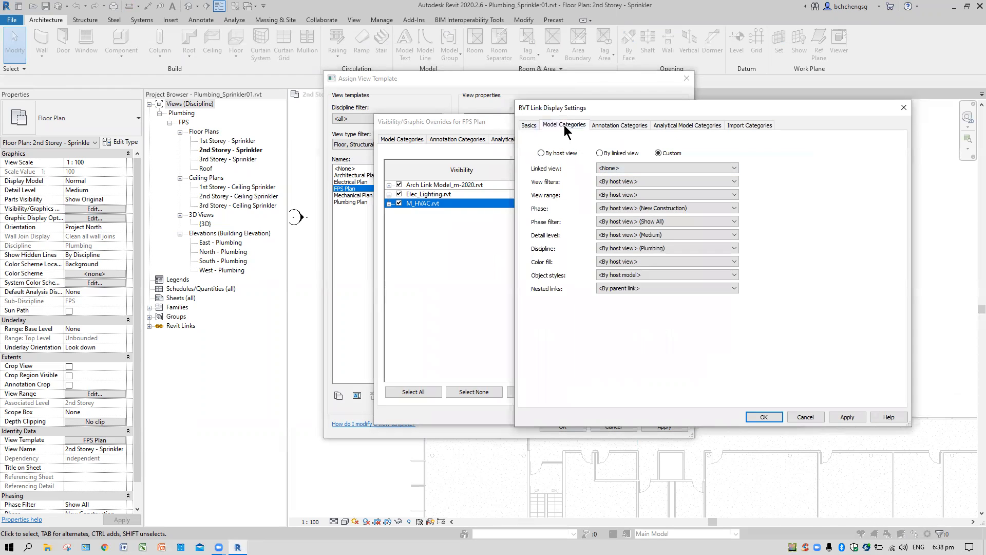
click(565, 127)
click(643, 142)
click(640, 157)
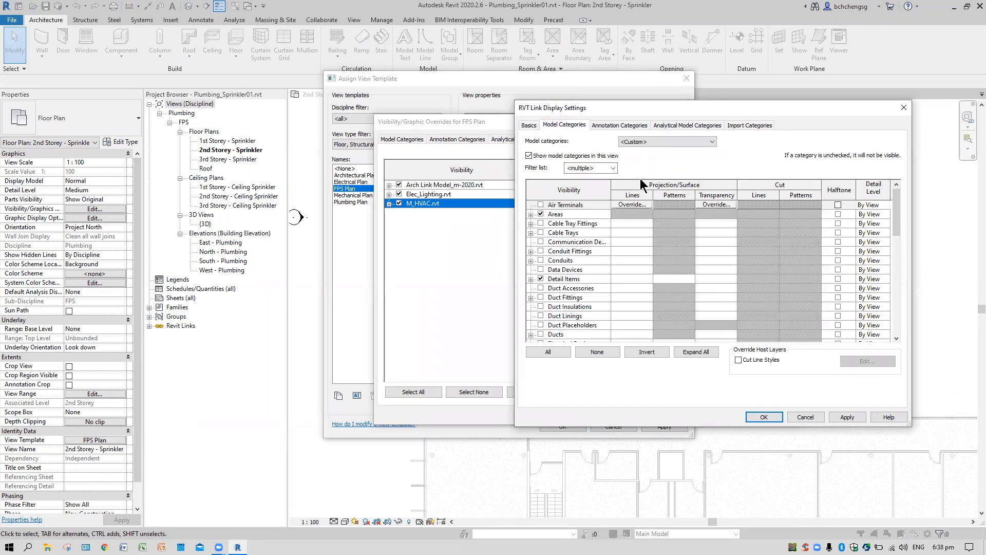
scroll(583, 264, down, 8)
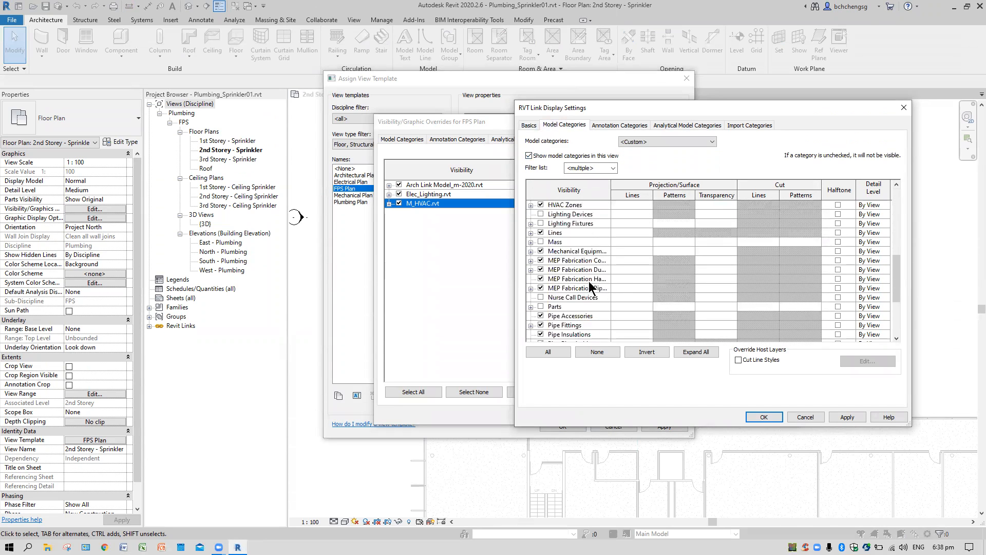
click(541, 250)
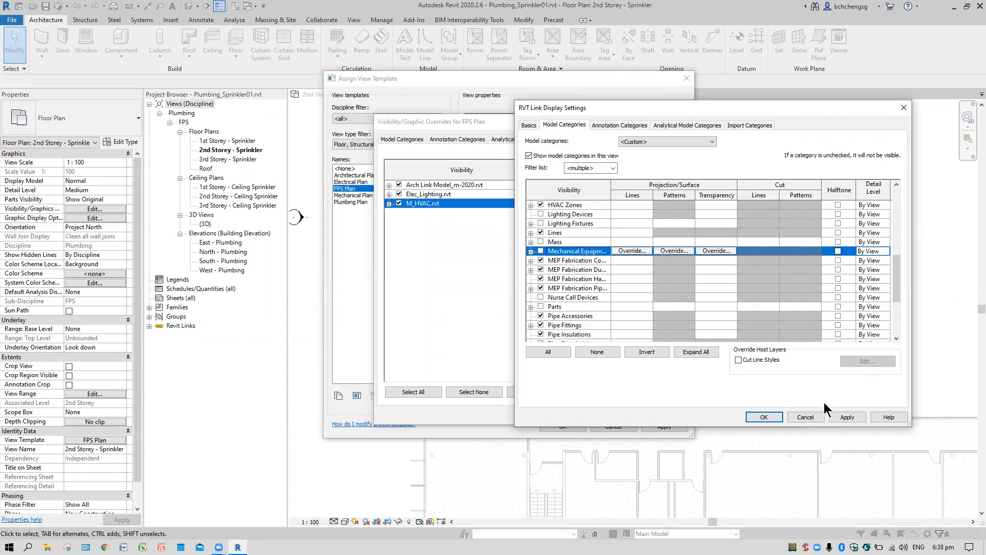
click(847, 417)
click(770, 416)
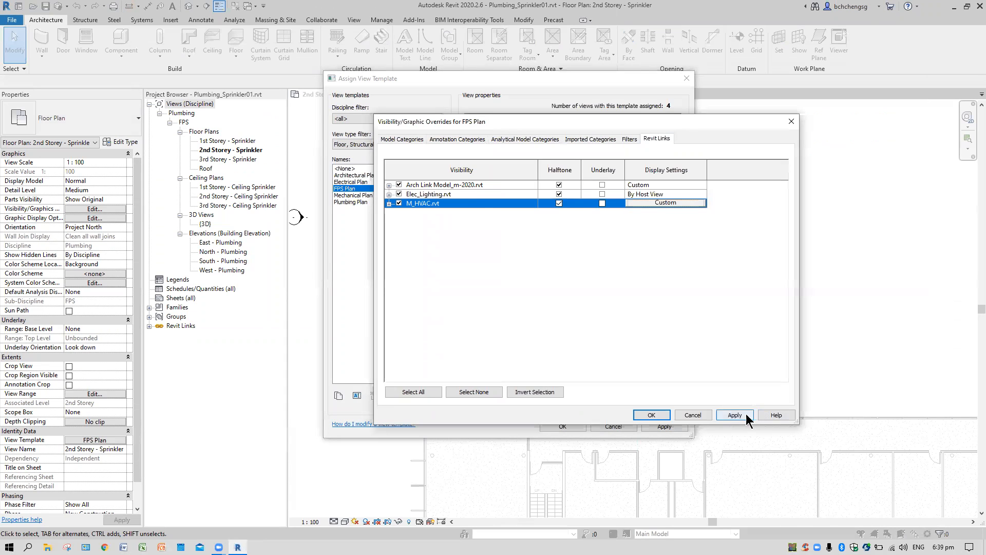
click(735, 416)
click(651, 415)
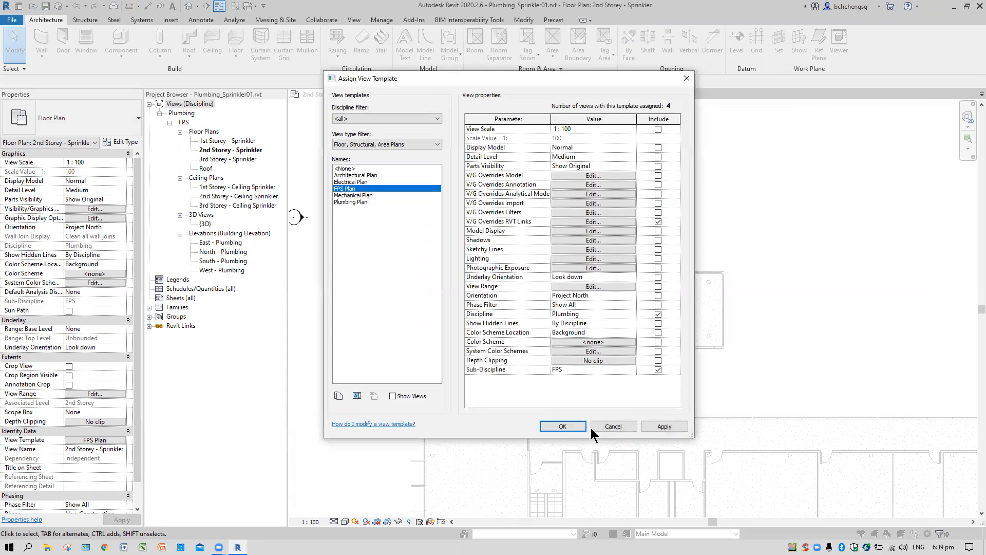
click(562, 426)
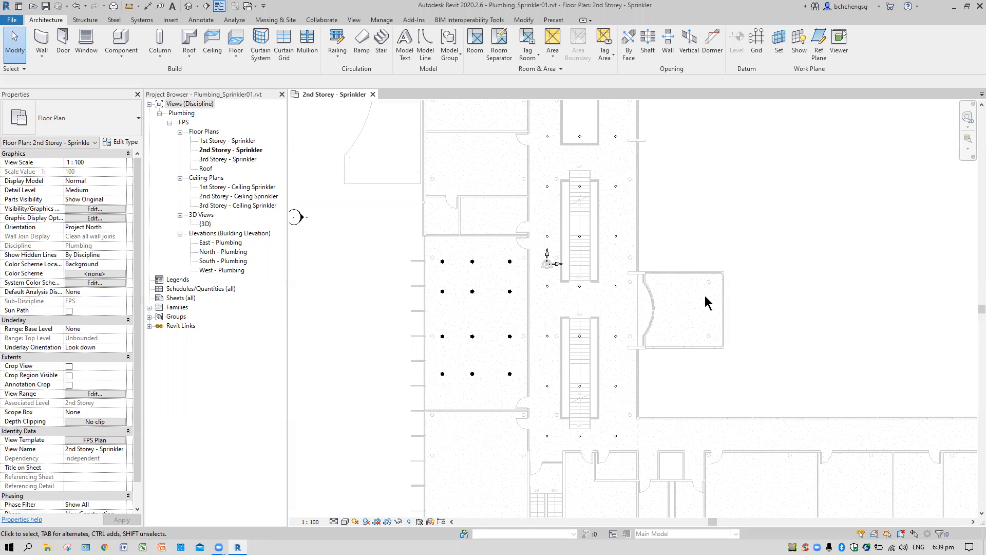
- Examine the sprinklers and surrounding rooms around the stair cores in the 2nd Storey - Sprinkler plan
middle_drag(709, 407, 711, 368)
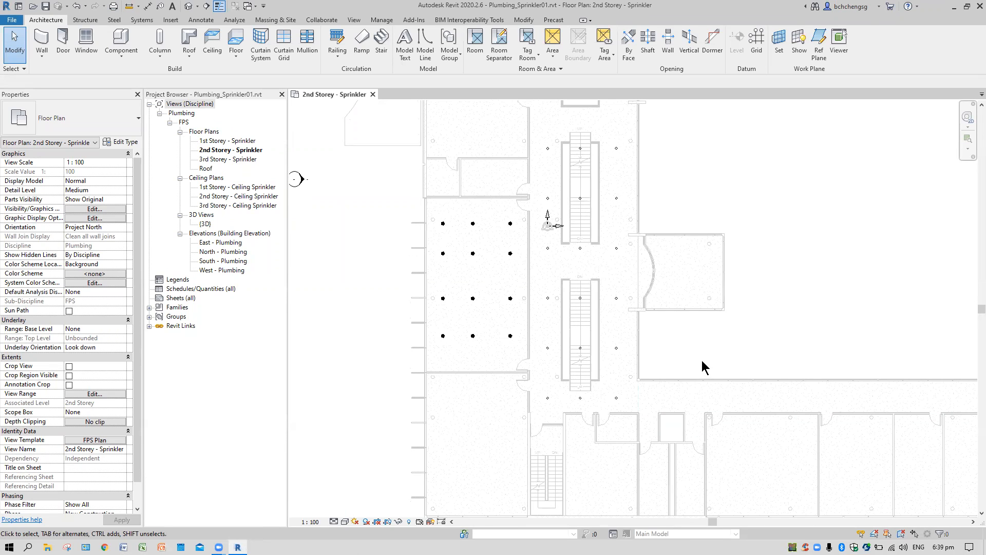
scroll(542, 226, up, 5)
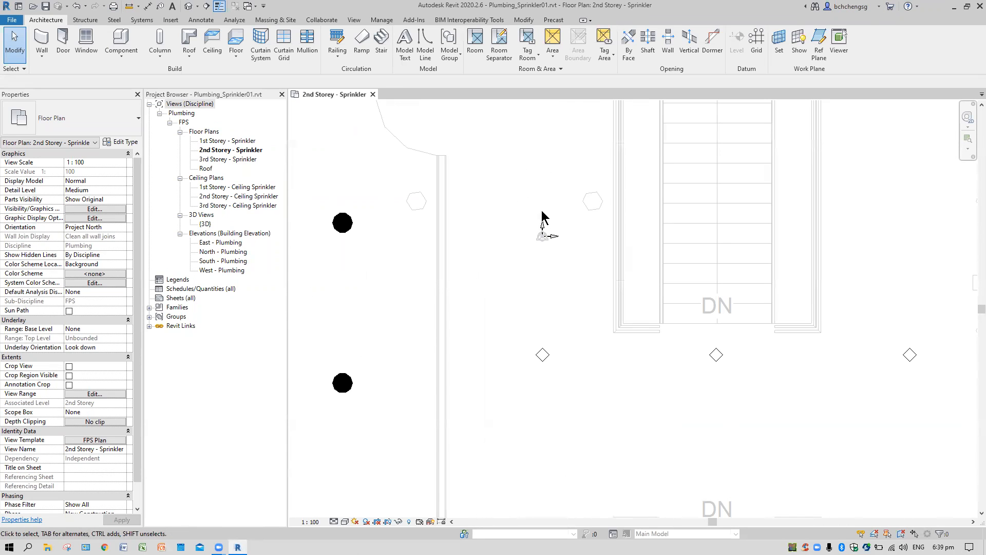
scroll(645, 271, down, 5)
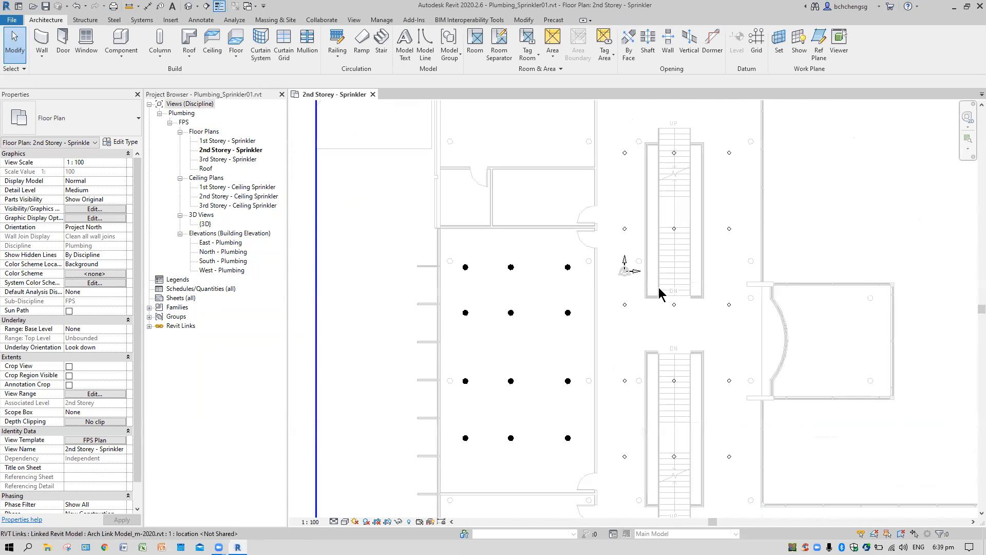
middle_drag(696, 331, 725, 167)
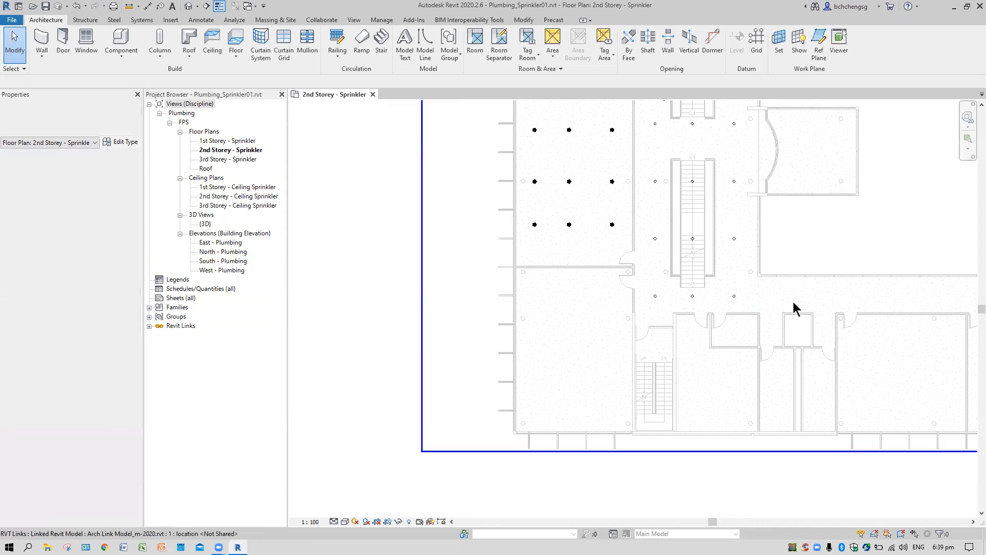
scroll(632, 393, down, 2)
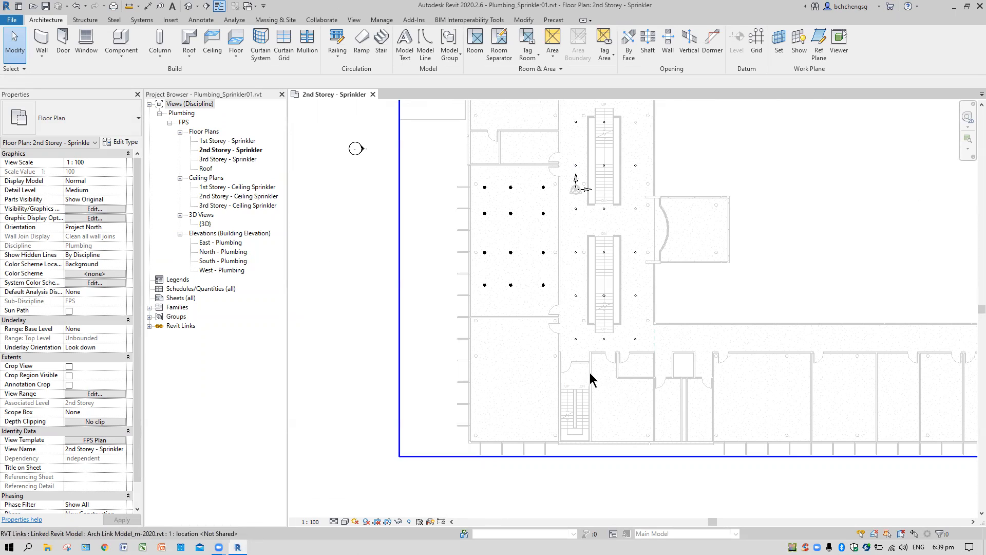
scroll(582, 368, up, 5)
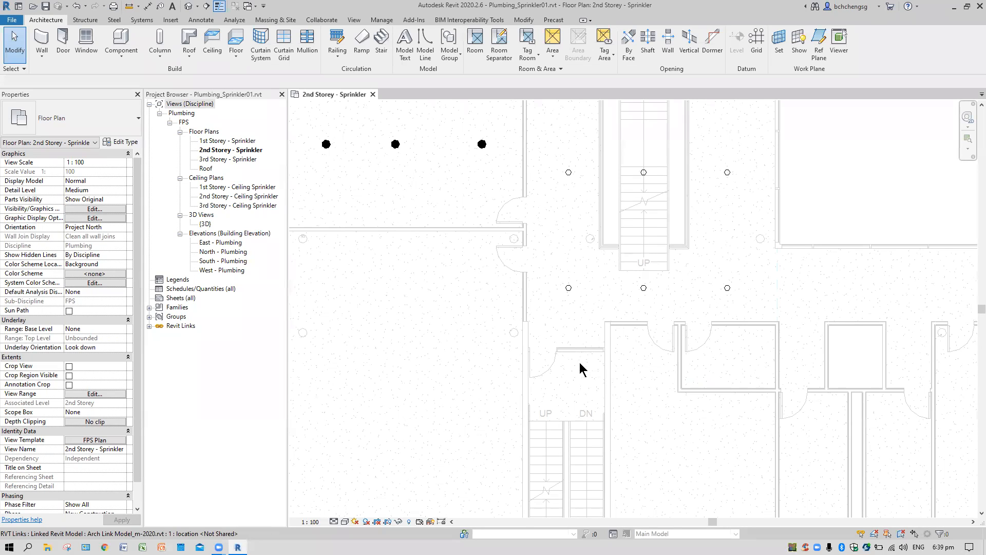
scroll(564, 260, down, 3)
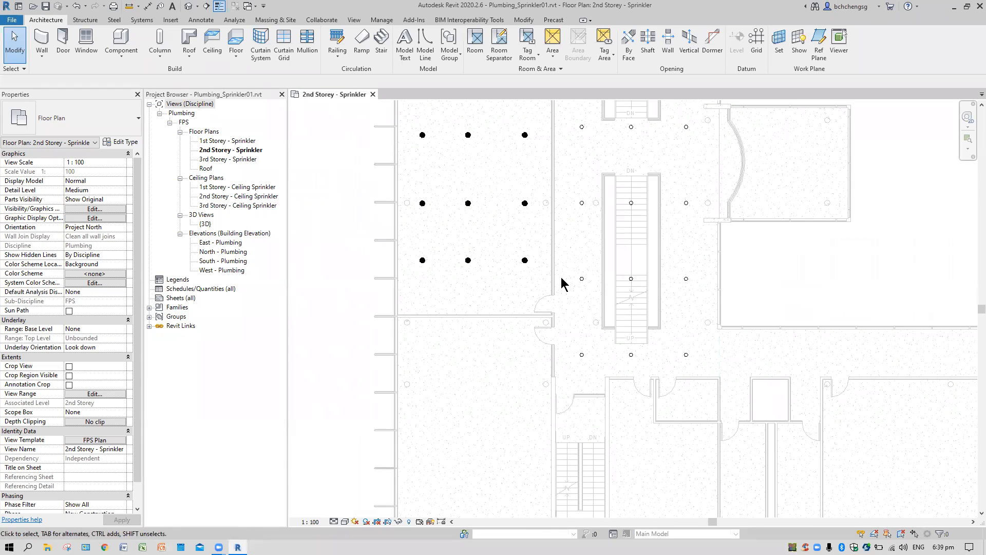
scroll(567, 280, down, 2)
middle_drag(568, 279, 573, 325)
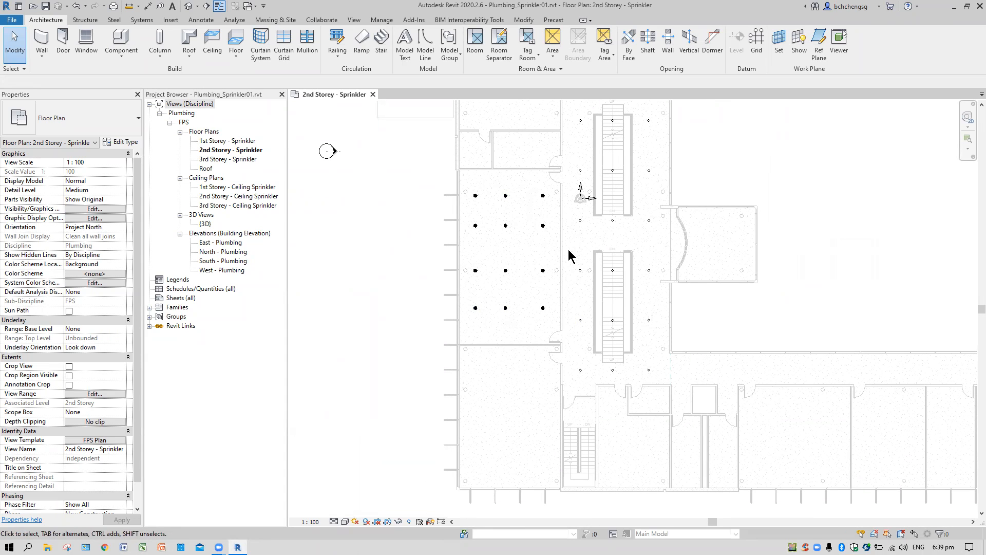
drag(469, 181, 554, 328)
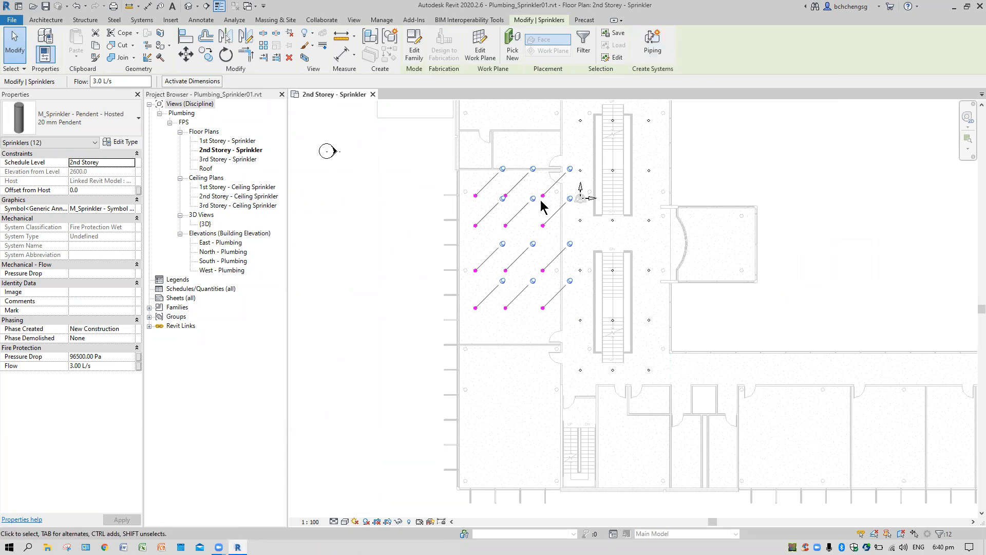
click(653, 49)
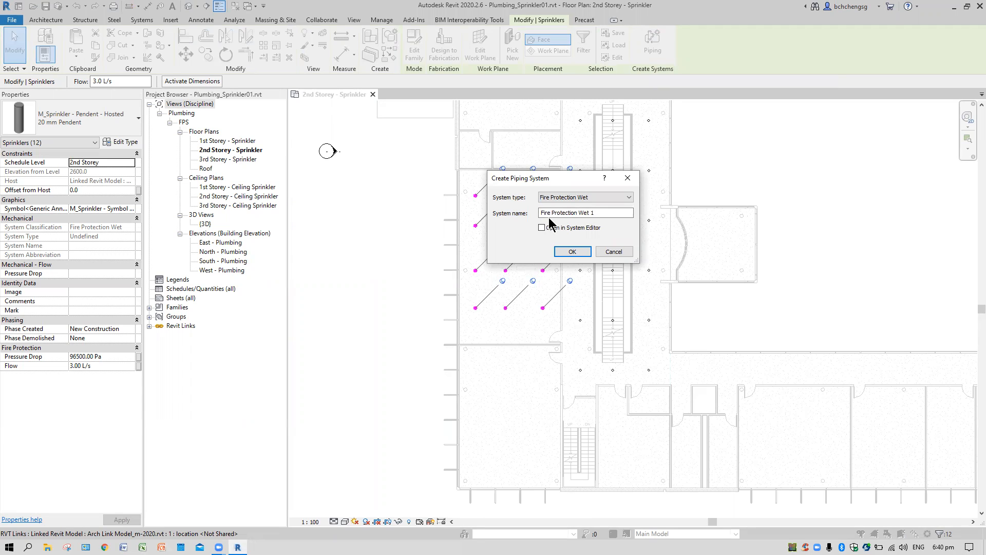
drag(576, 180, 683, 174)
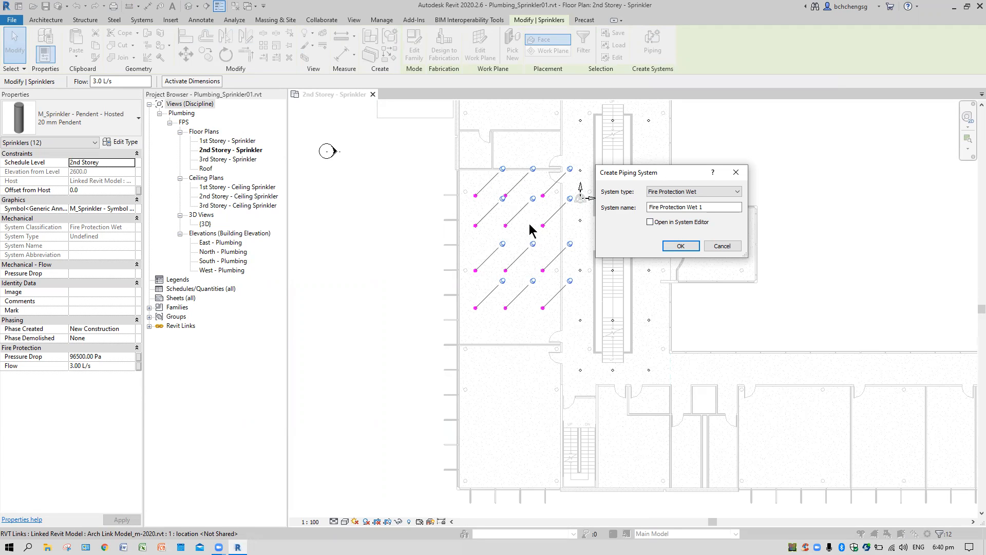
drag(715, 207, 650, 207)
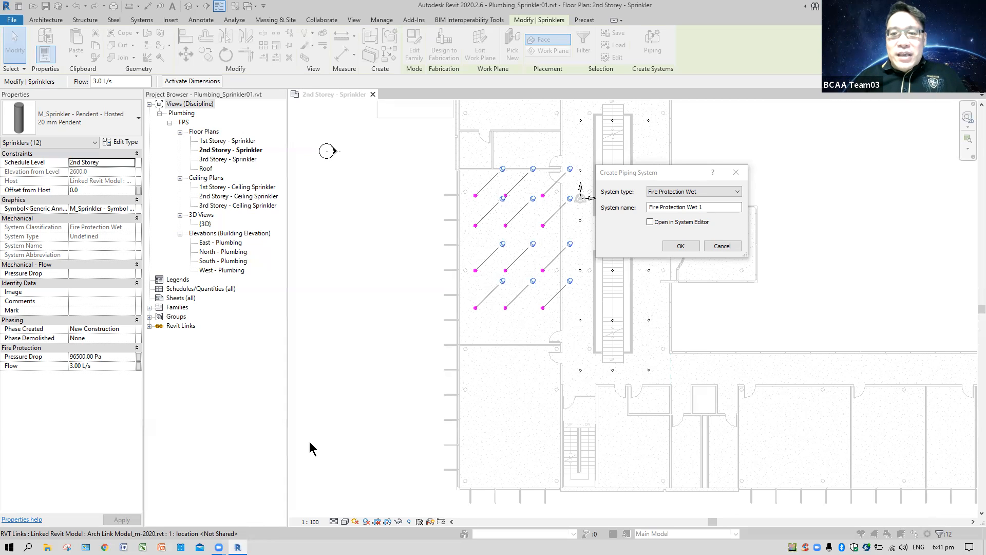
click(722, 246)
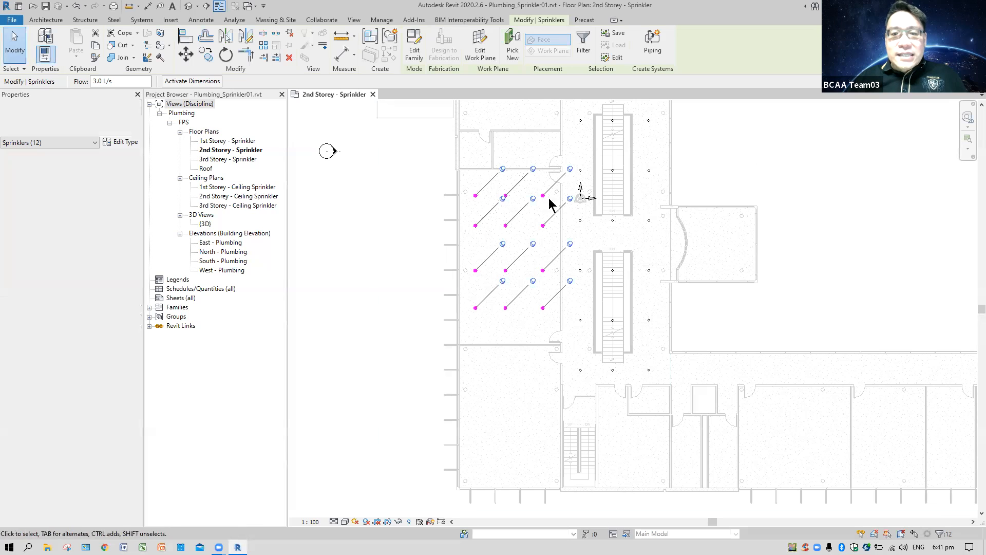
click(415, 238)
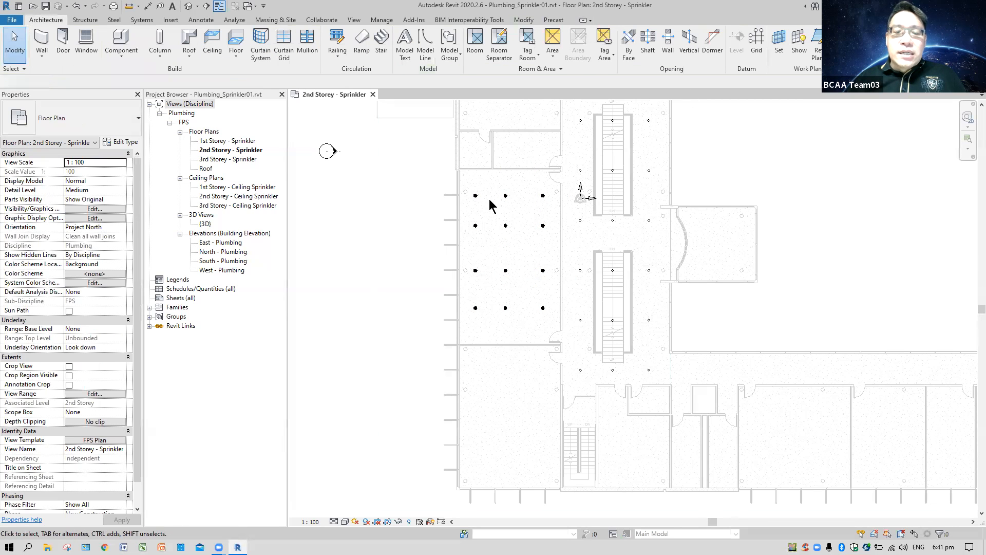
click(474, 198)
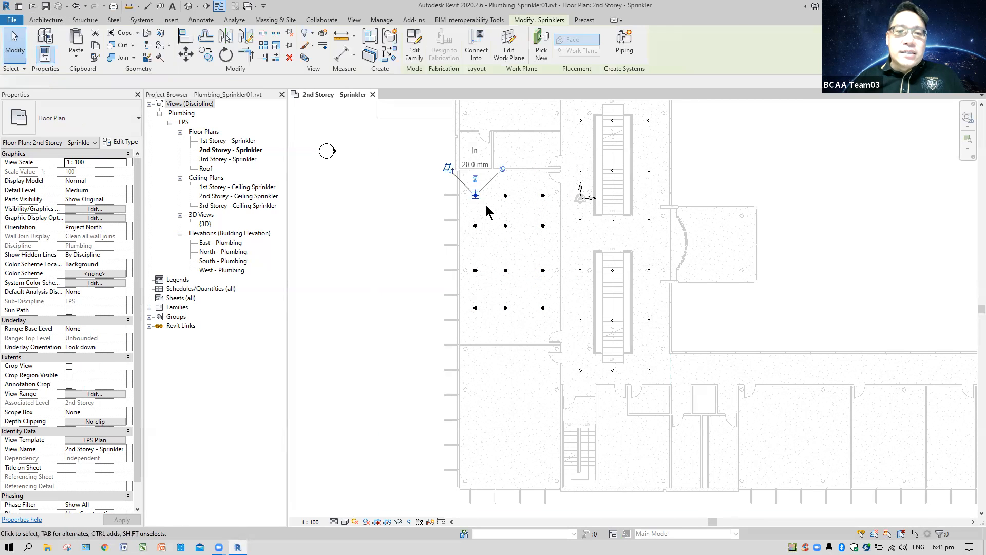
click(625, 44)
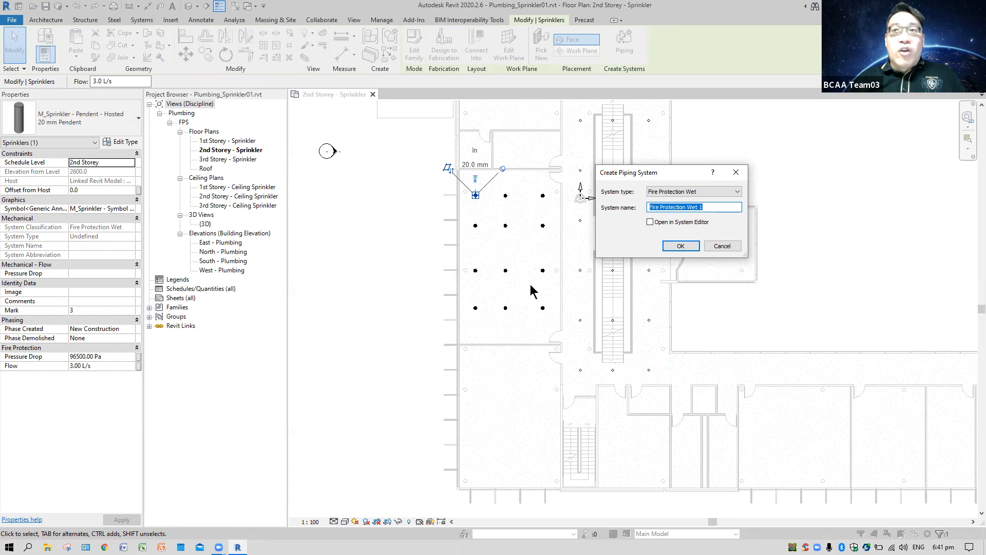
click(722, 246)
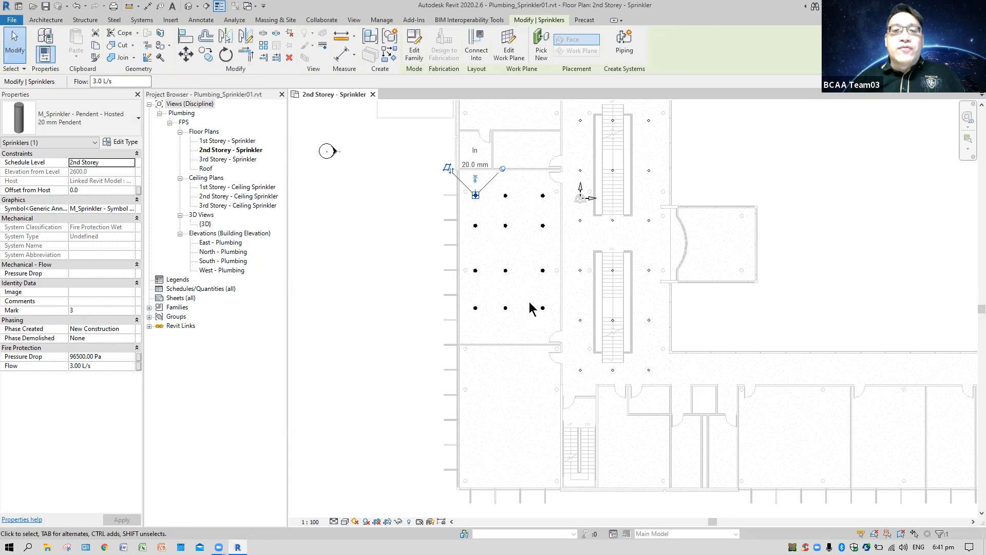
key(Escape)
- Create a Fire Protection Wet piping system named FPW L2 Z2 from all twelve sprinklers in the room west of the stairs
drag(433, 174, 561, 331)
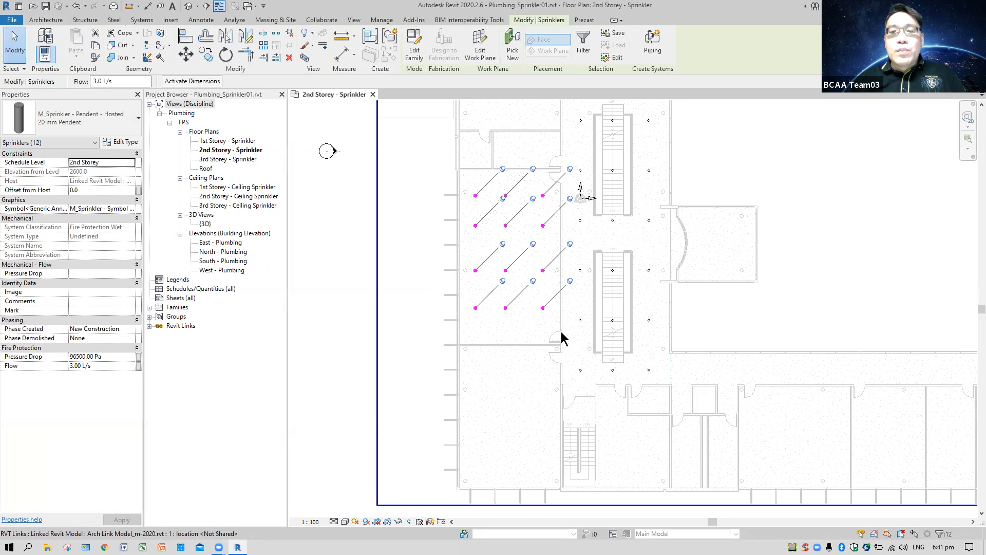
click(651, 50)
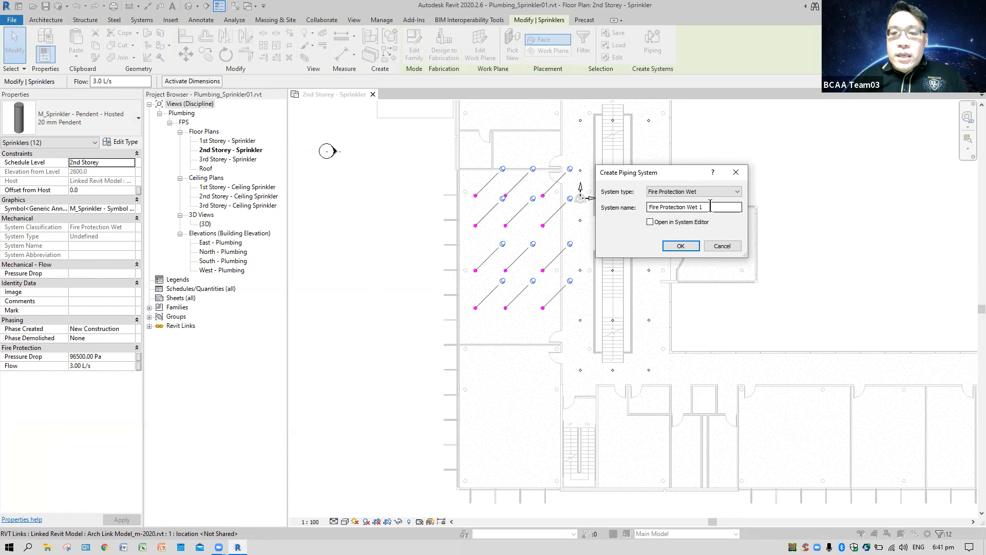
drag(711, 207, 643, 207)
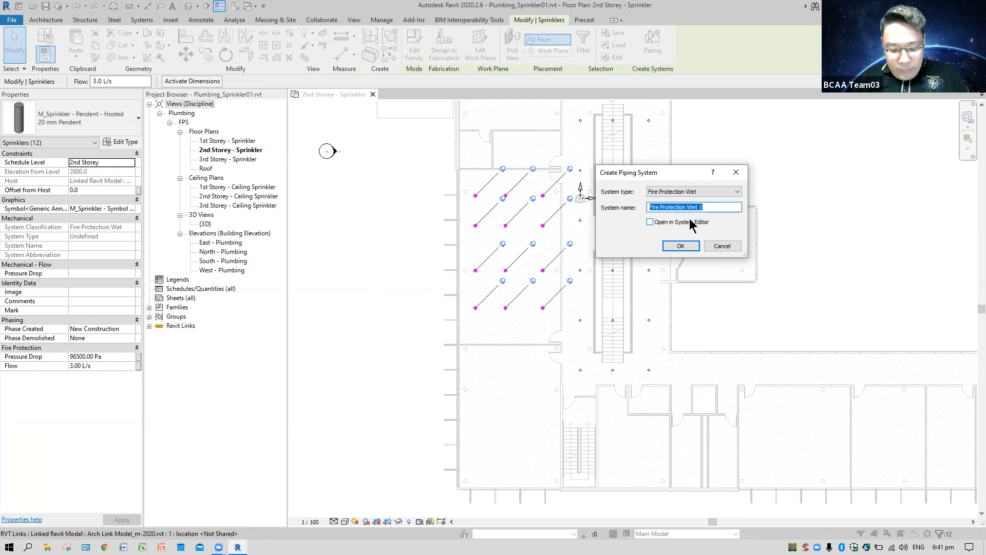
text(FPW L)
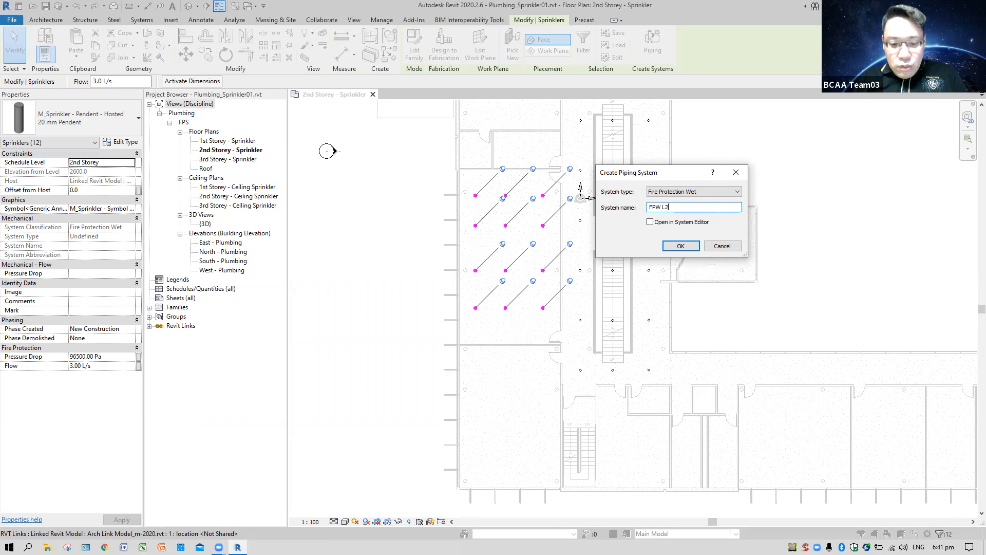
text(2)
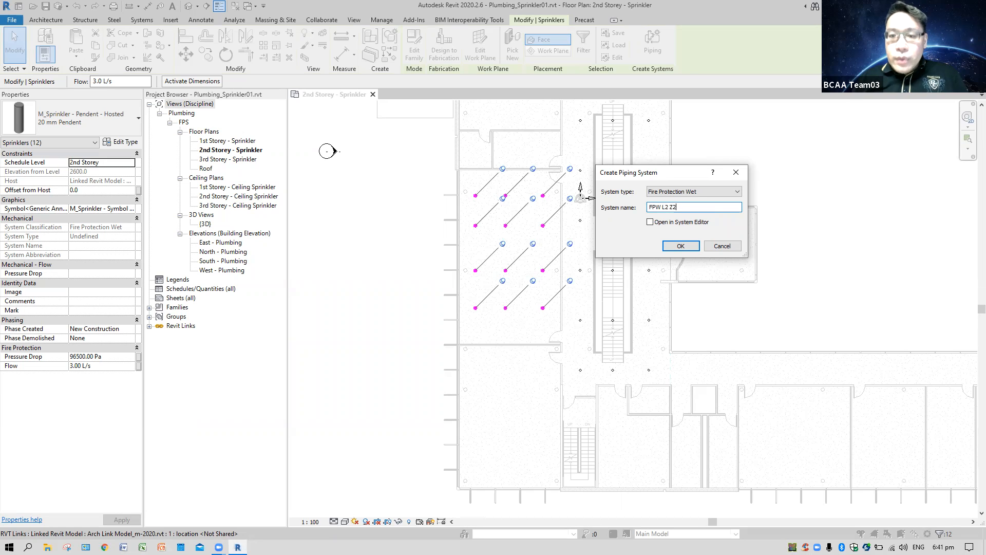
text(Library)
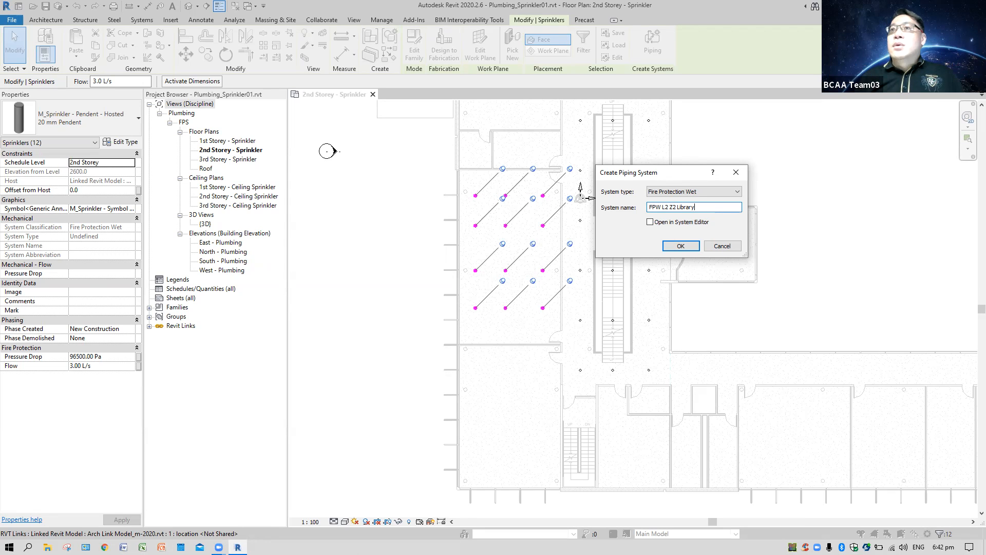
key(BackSpace)
key(BackSpace)
key(BackSpace)
key(BackSpace)
key(BackSpace)
key(BackSpace)
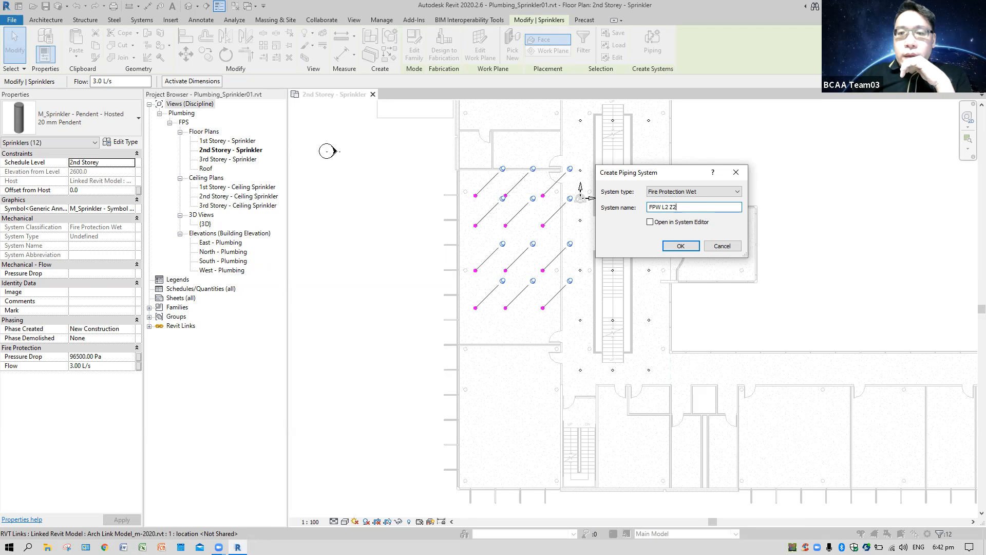
click(681, 247)
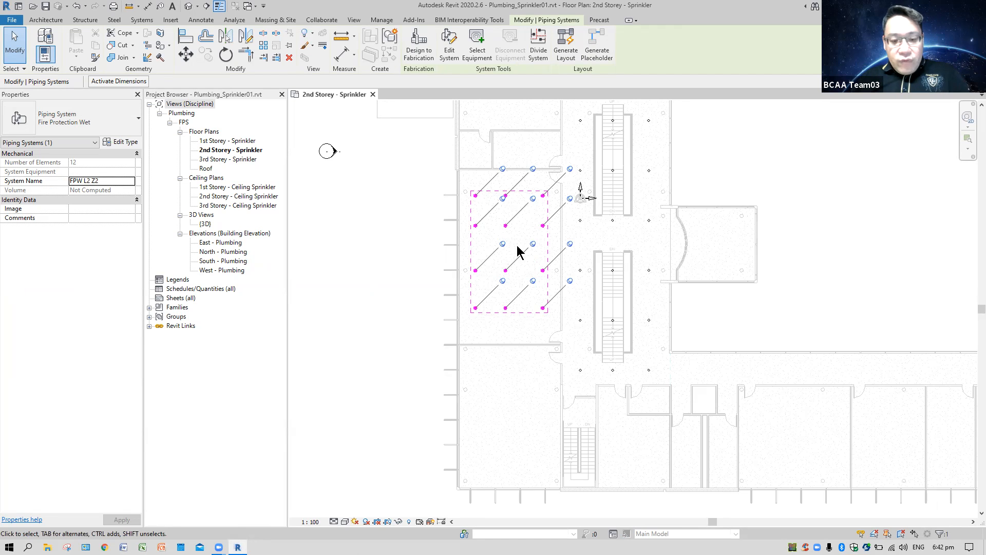
- Examine the sprinklers of FPW L2 Z2 in the System Browser, filtered to Piping, with its columns widened to fit
key(F9)
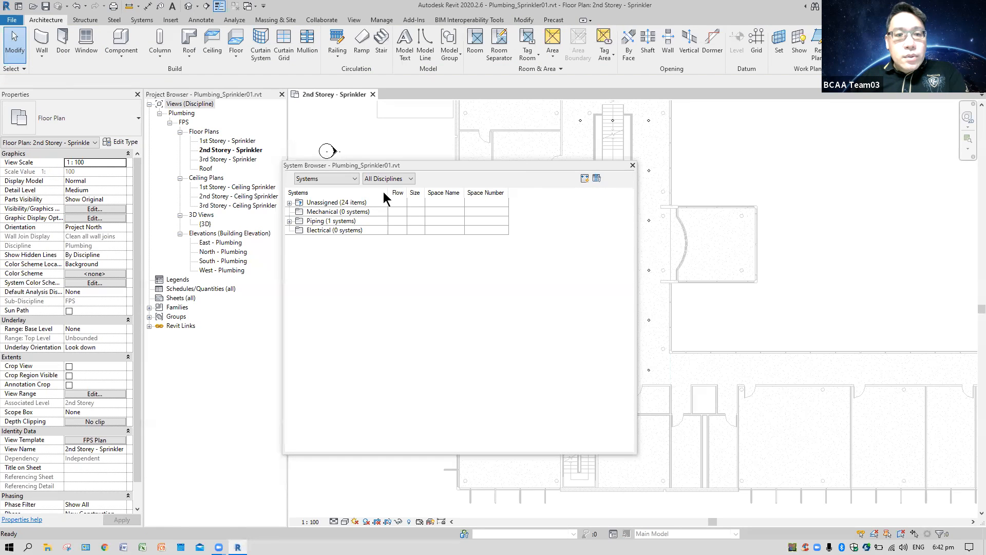
click(395, 178)
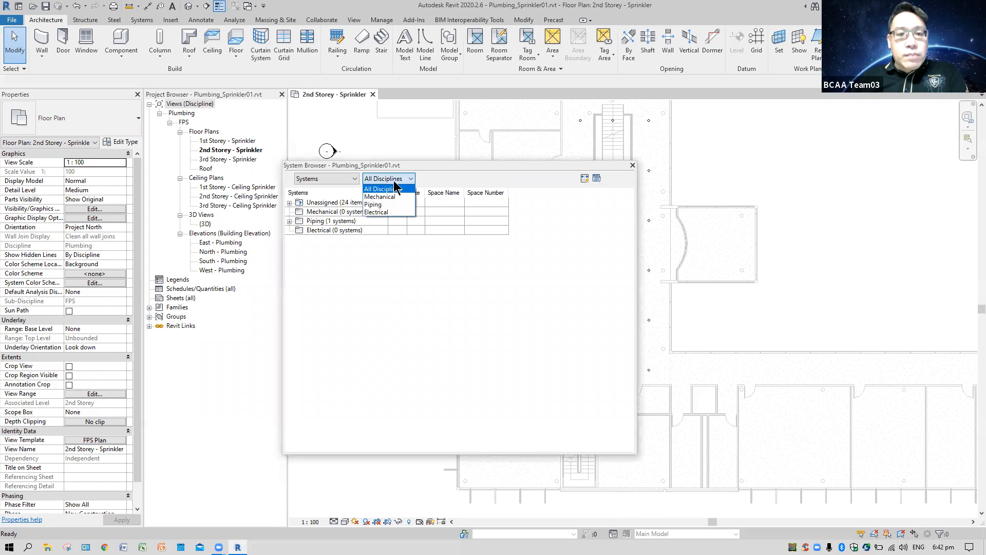
click(383, 205)
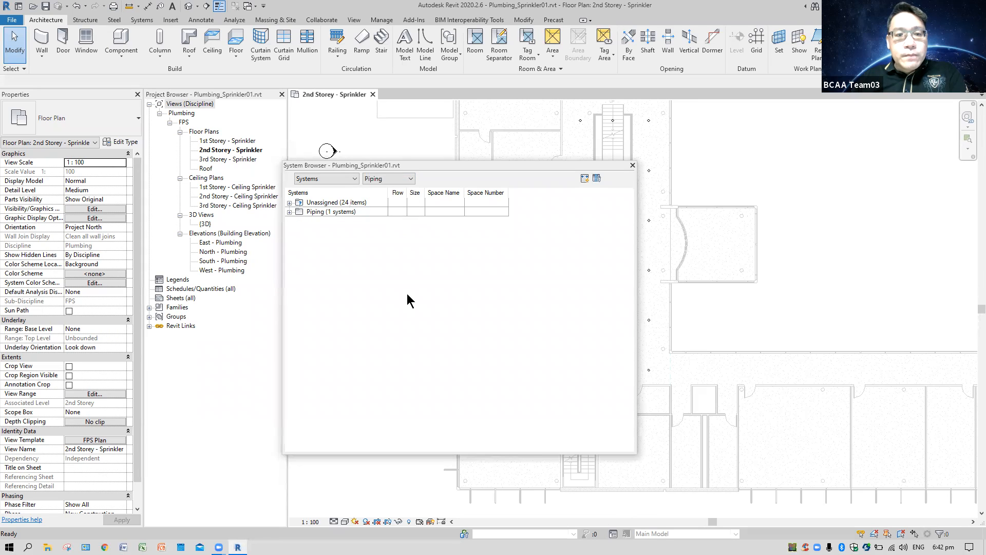
click(290, 212)
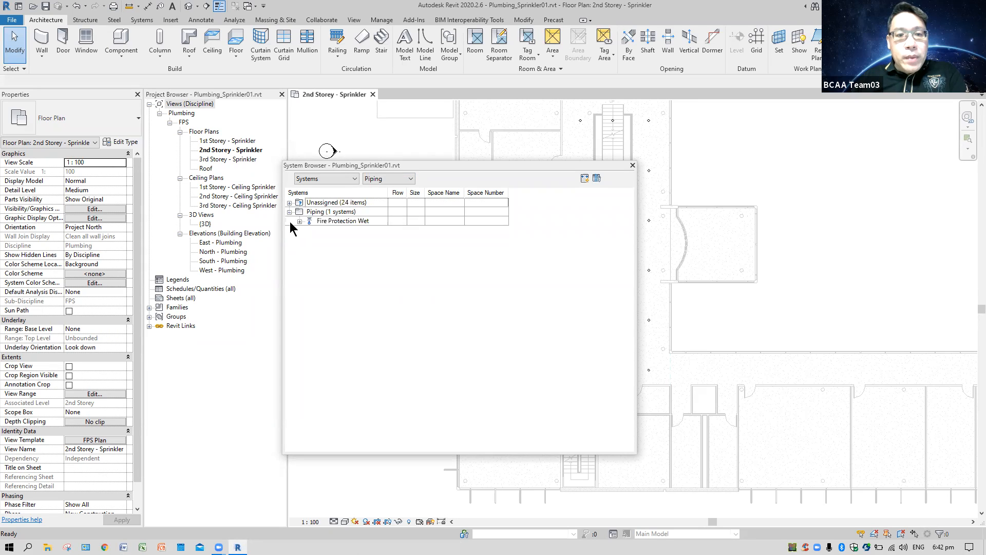
click(300, 221)
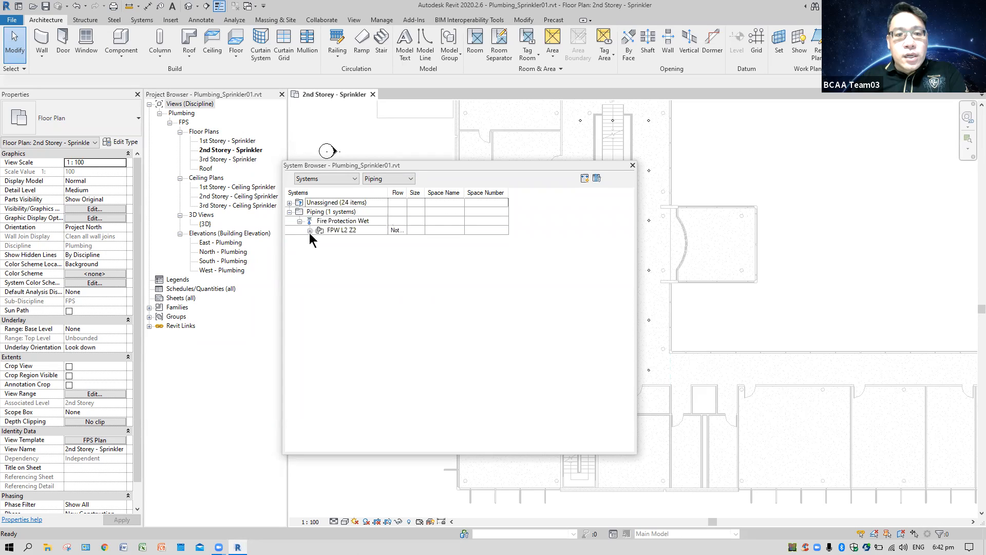
click(309, 231)
drag(388, 193, 447, 195)
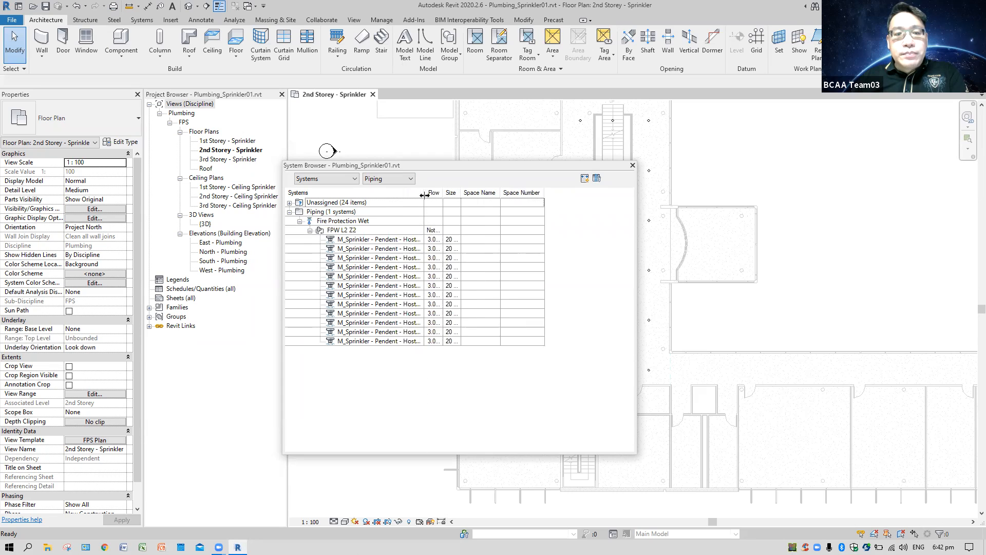
click(585, 178)
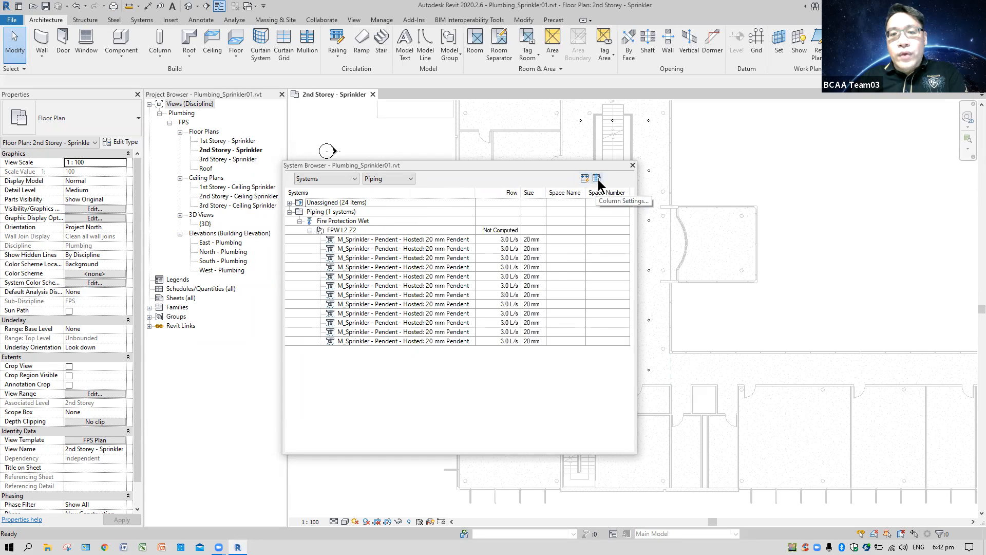
- Review the General and Piping column options of the System Browser without changing them, and close the browser
click(597, 177)
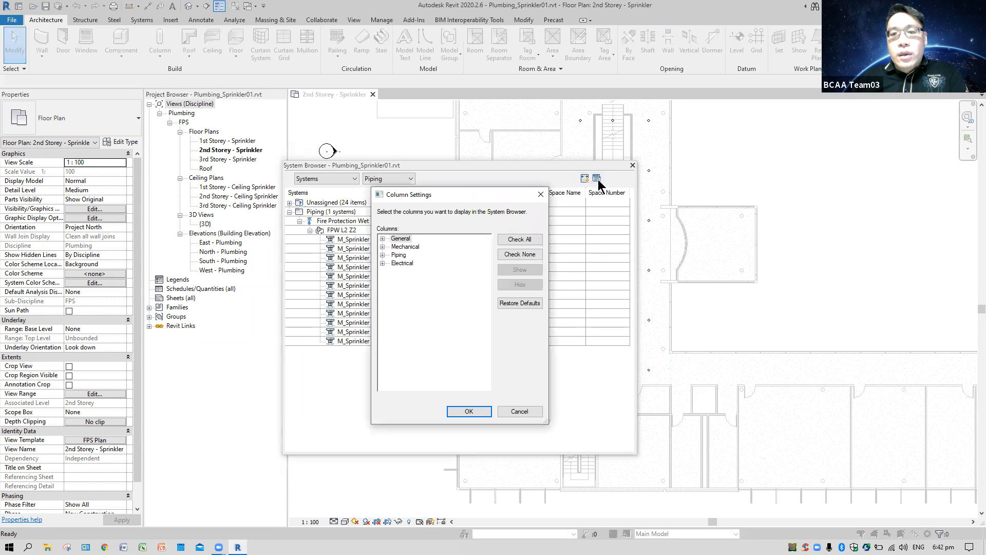
click(383, 255)
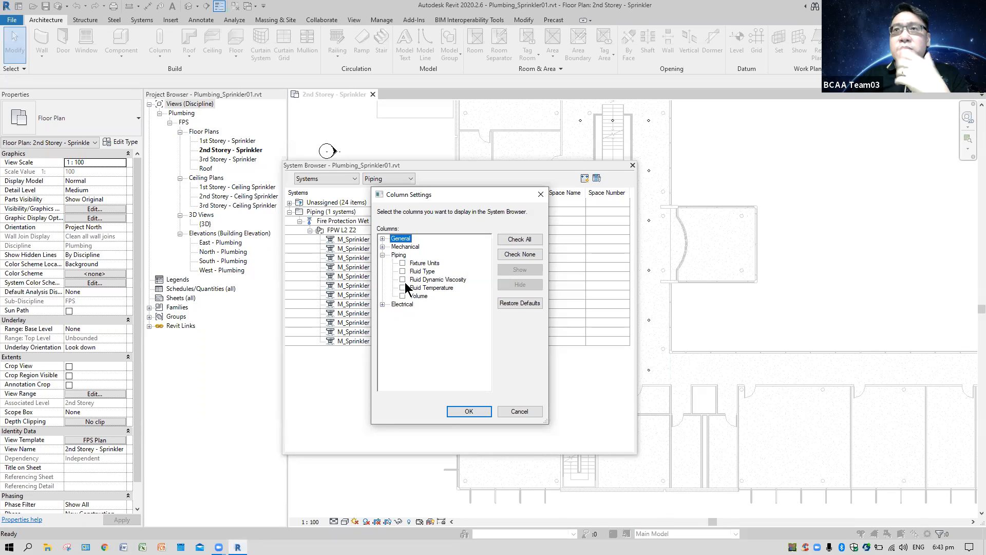
click(383, 239)
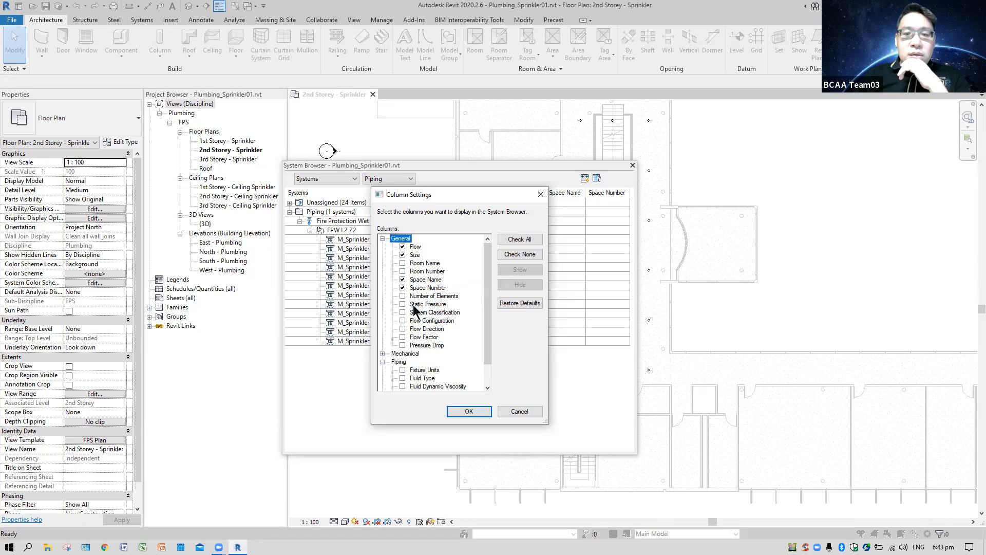
click(520, 412)
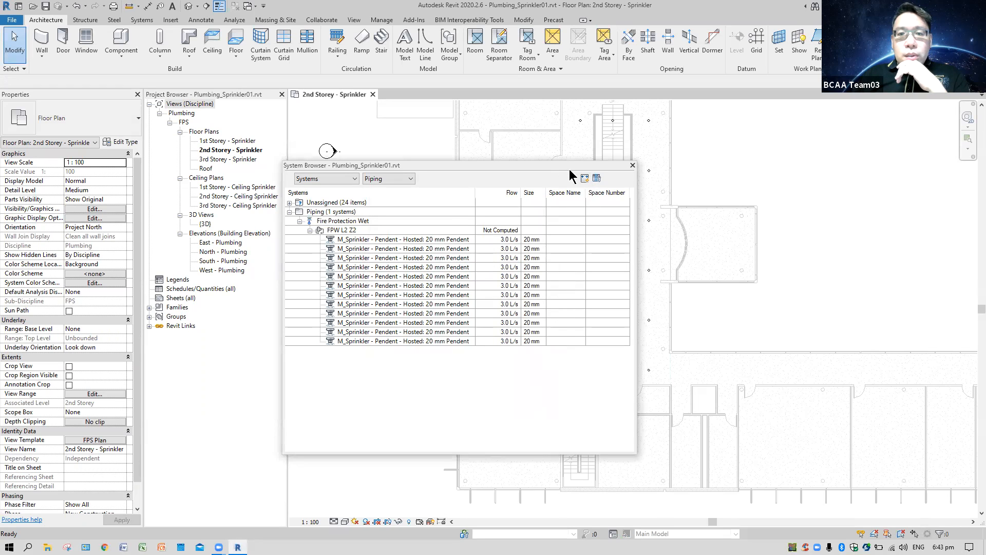
click(632, 165)
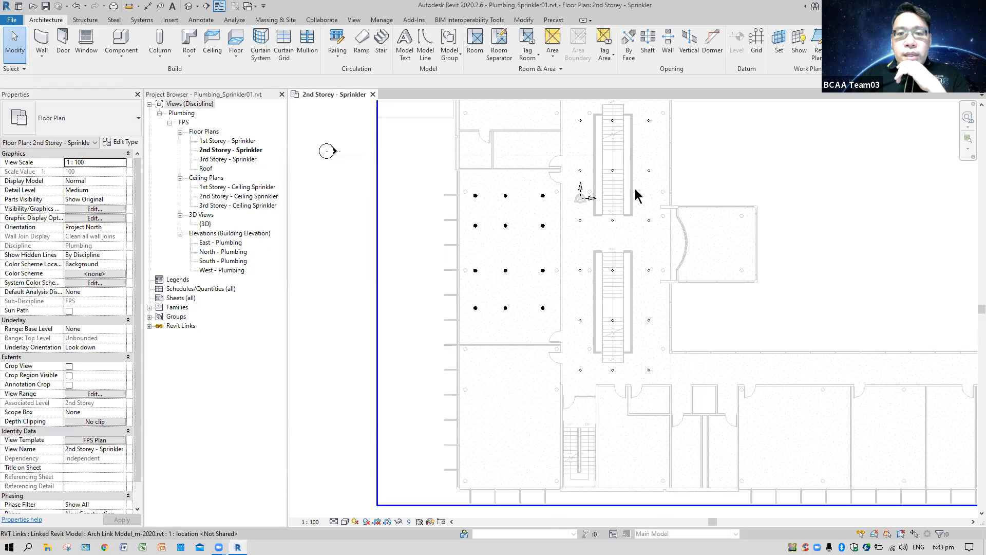
- Start Generate Layout for the FPW L2 Z2 sprinklers and place its base inside the lobby of the southern enclosed staircase
click(475, 226)
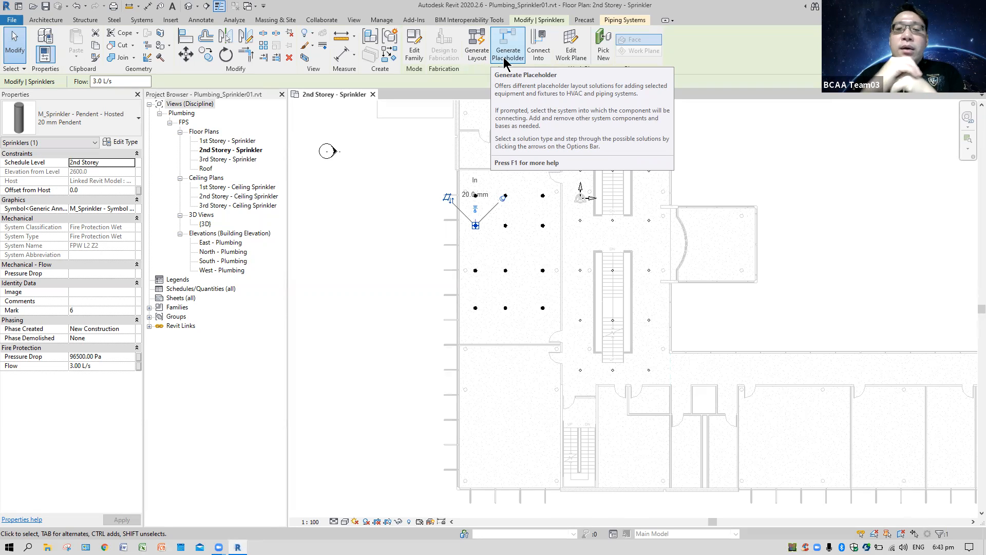
click(476, 54)
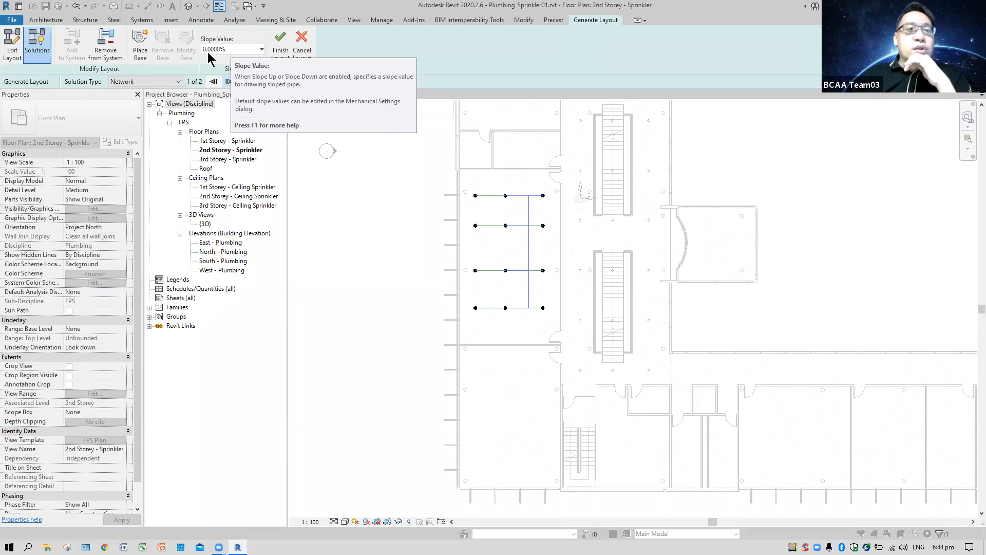
click(140, 55)
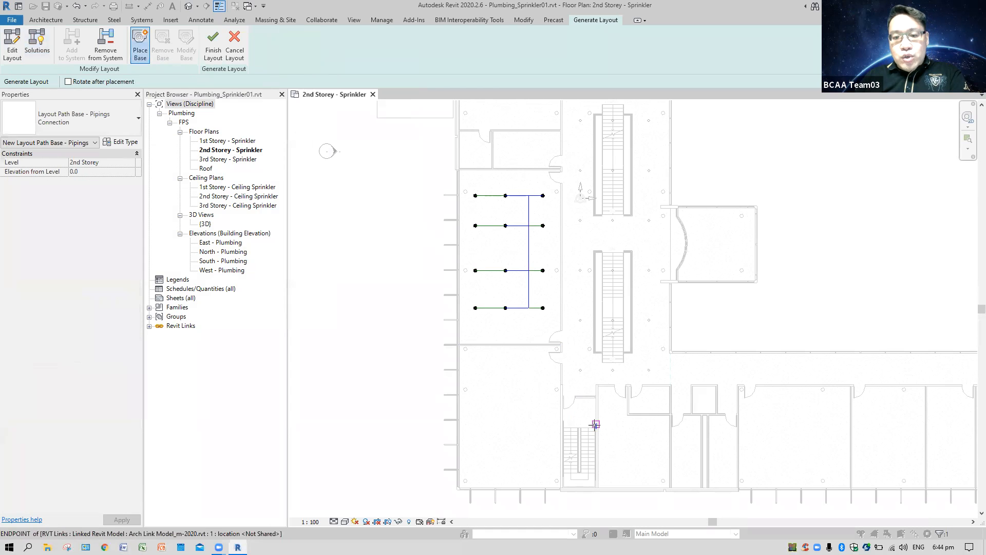
scroll(591, 426, up, 5)
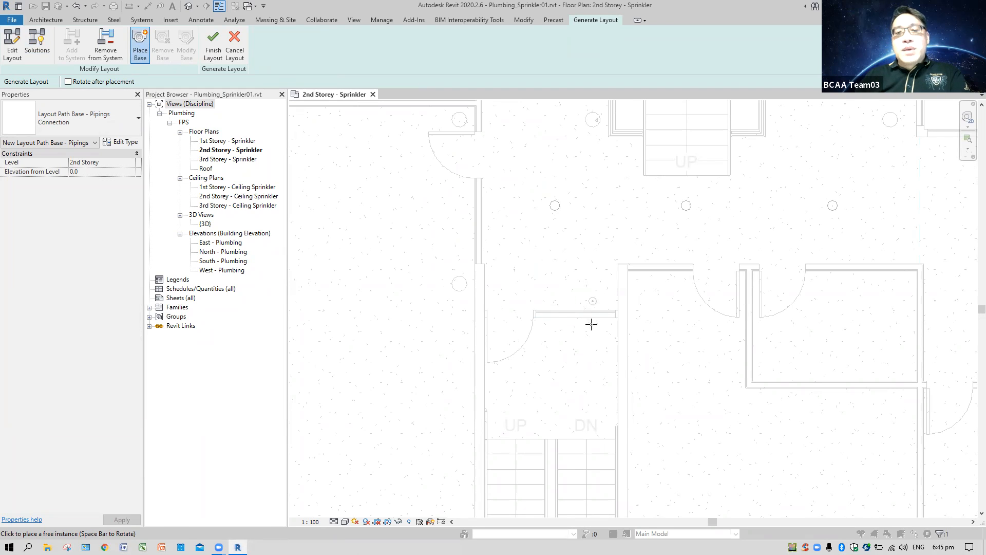
scroll(588, 352, down, 1)
middle_drag(588, 352, 588, 295)
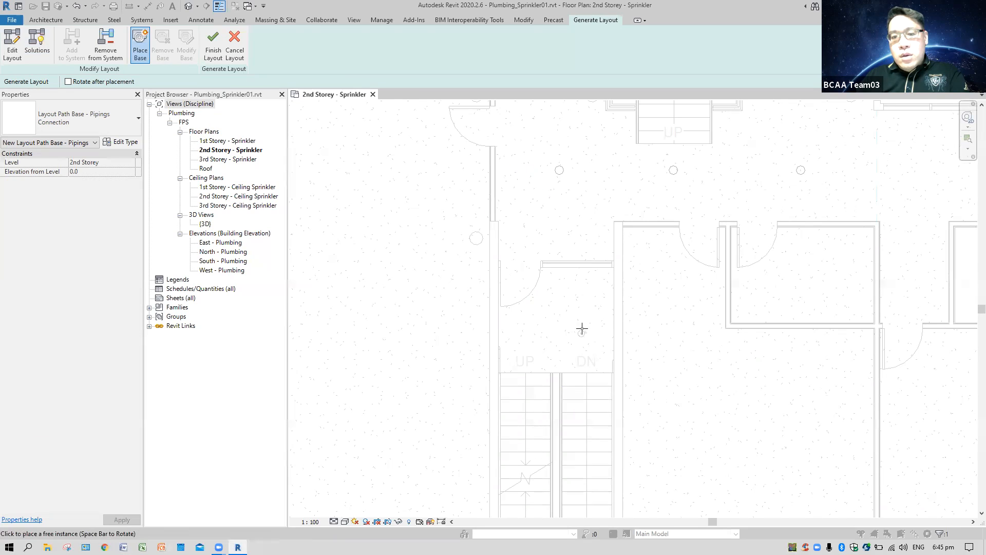
click(594, 279)
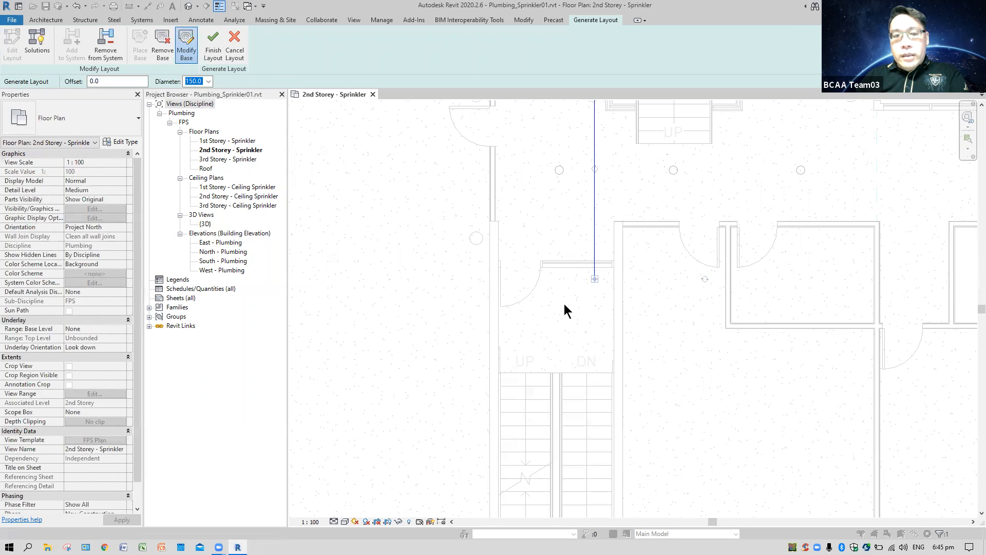
- Examine the proposed pipe layout in plan and its vertical run in the South - Plumbing elevation, and return to the plan
scroll(559, 294, down, 4)
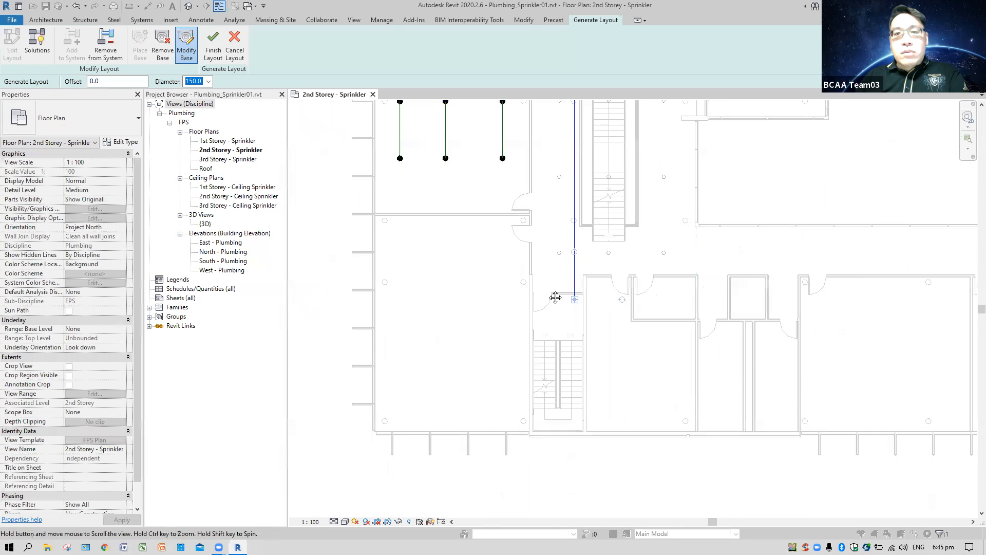
scroll(547, 286, down, 1)
middle_drag(546, 287, 584, 328)
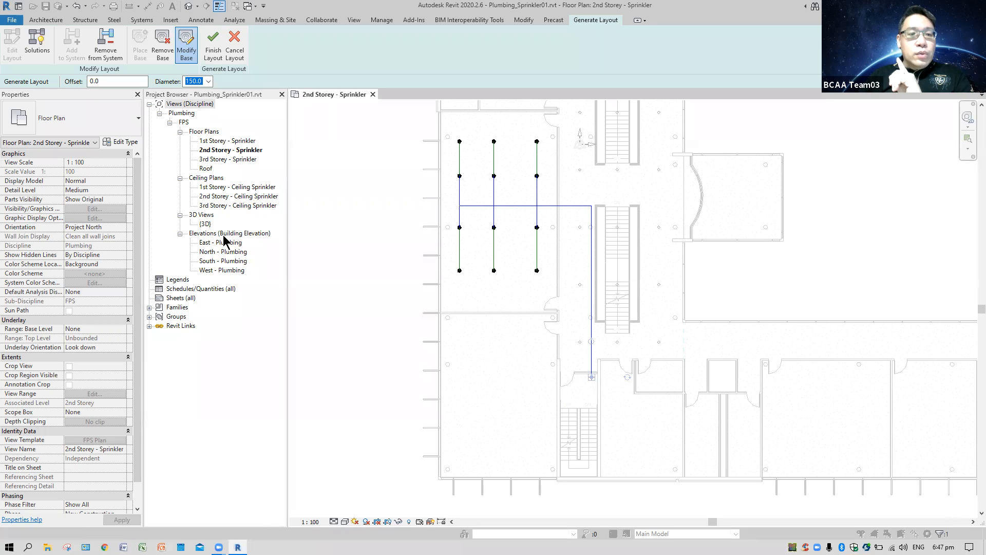
scroll(493, 358, down, 1)
scroll(493, 358, down, 3)
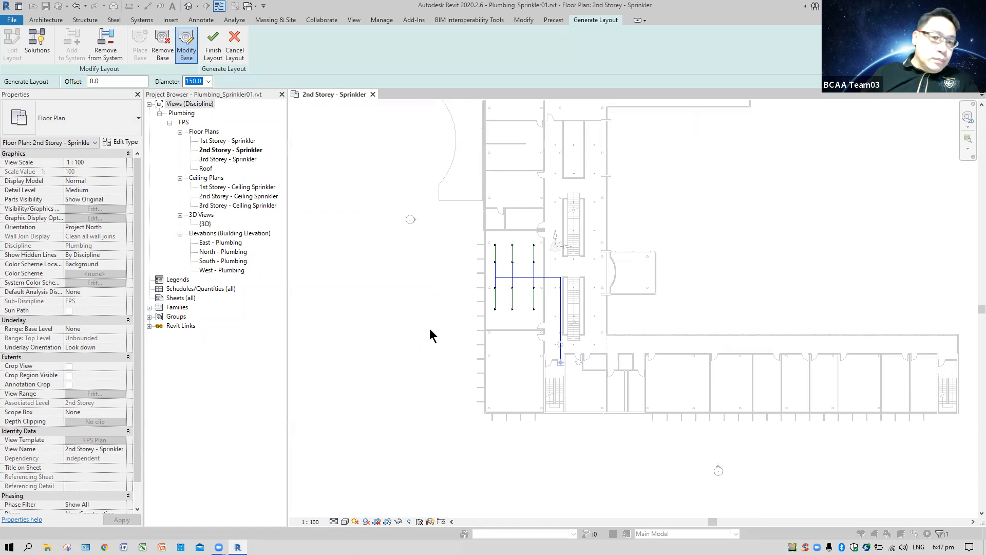
double_click(215, 262)
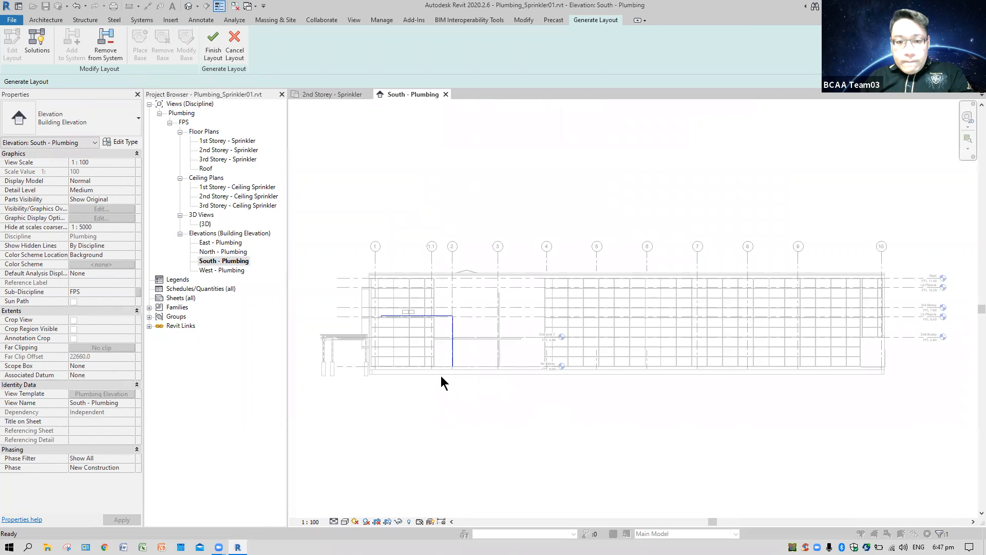
scroll(441, 376, up, 5)
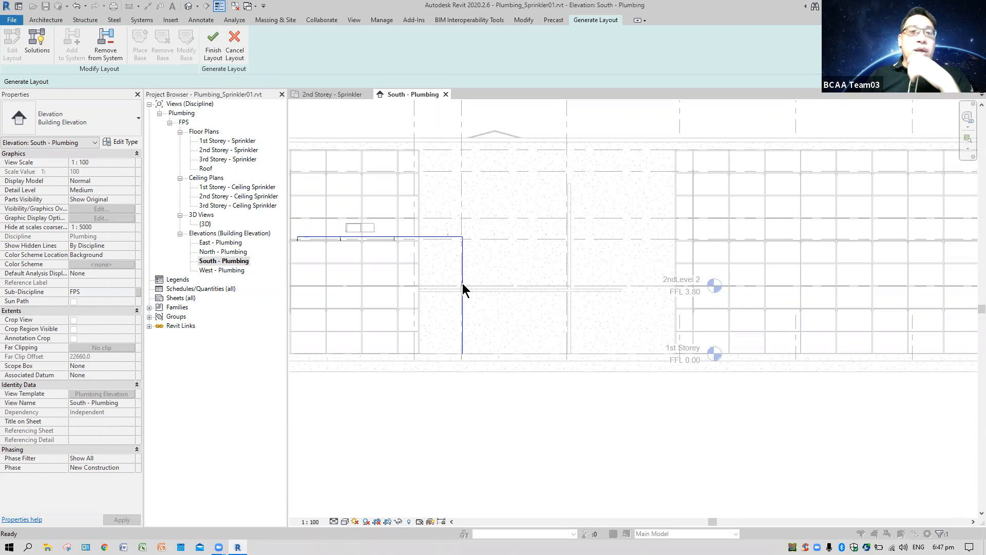
click(446, 95)
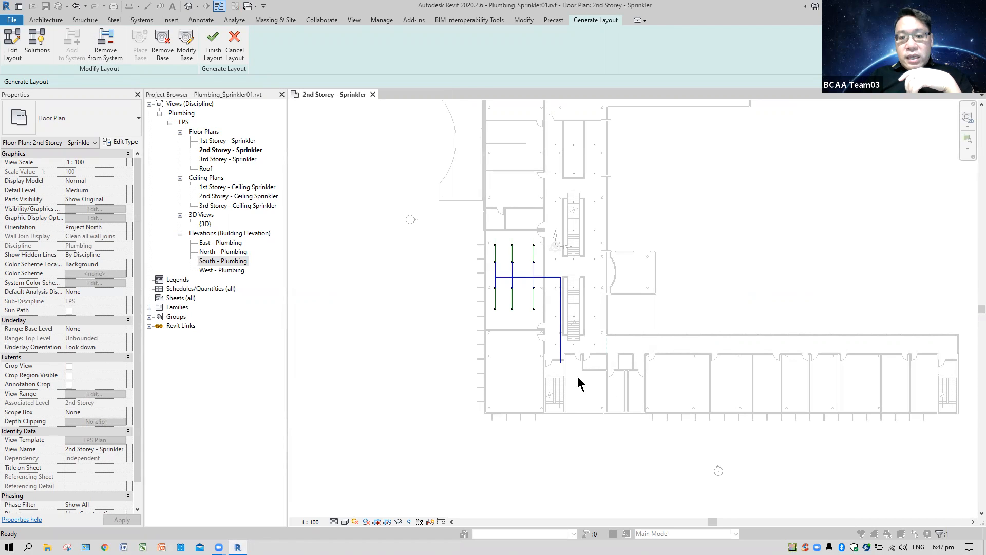
- Review the layout base's offset and diameter options, and switch to the Network layout solutions
click(186, 46)
click(204, 82)
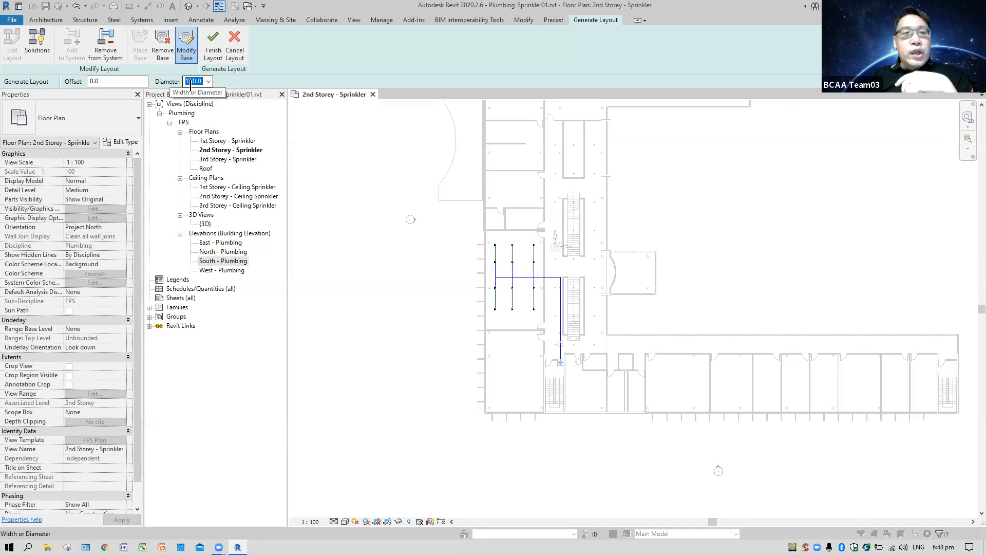
click(35, 50)
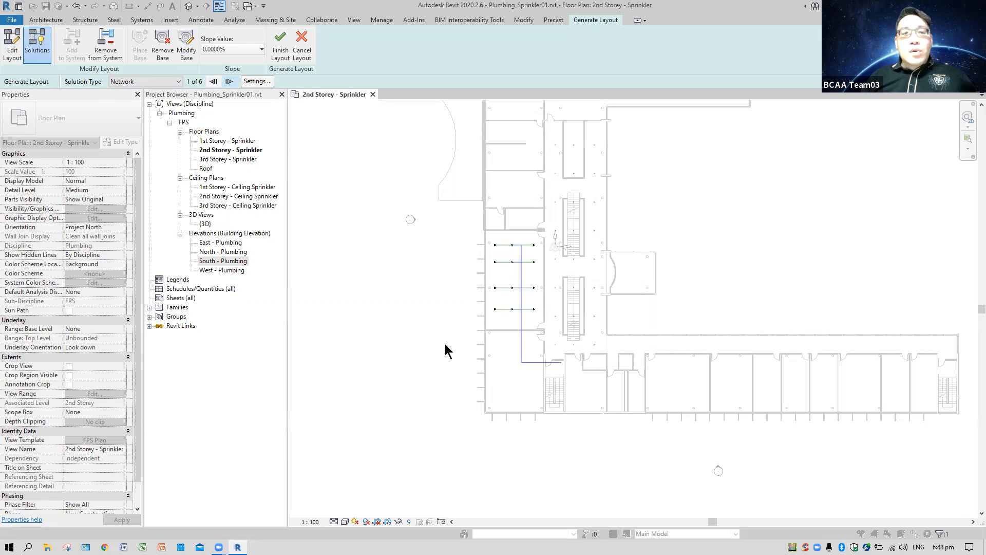
click(256, 82)
click(666, 250)
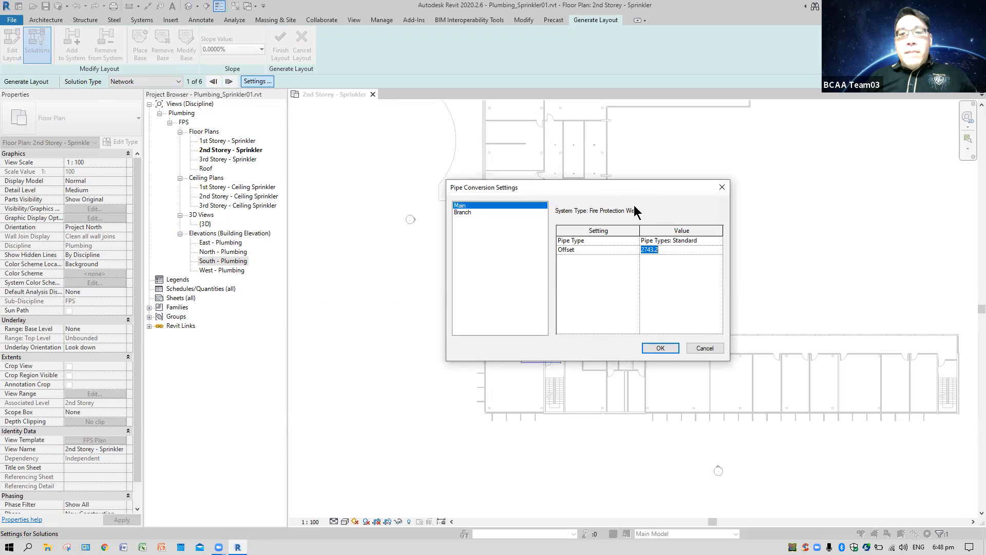
drag(613, 191, 352, 212)
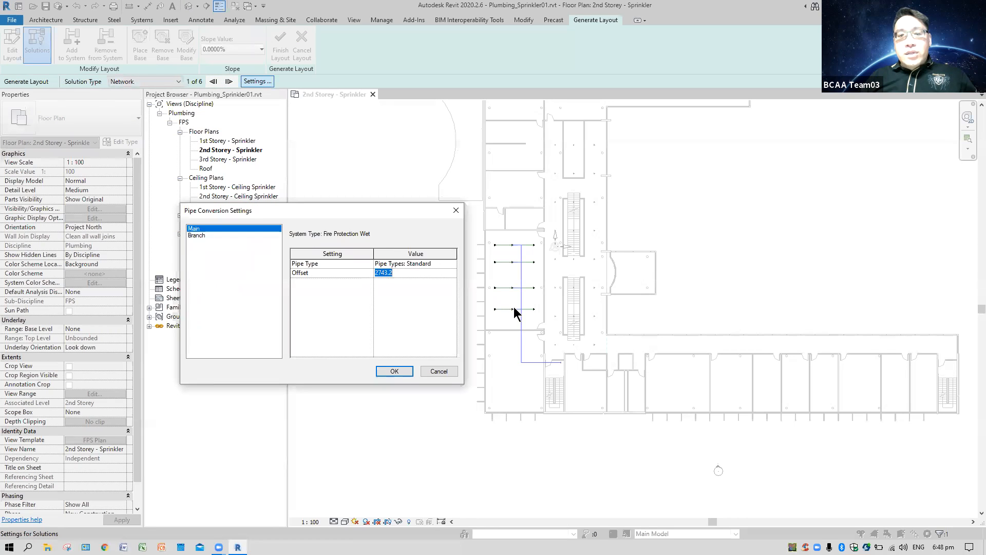
click(437, 368)
- Set the offset of both the main and branch pipes to 2850 in the layout's pipe conversion settings
scroll(458, 319, up, 3)
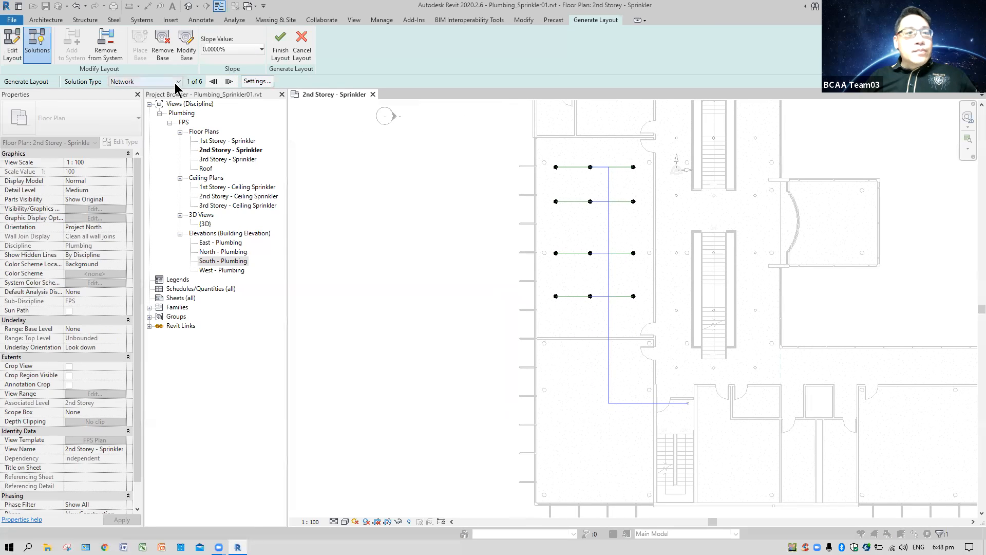
click(251, 82)
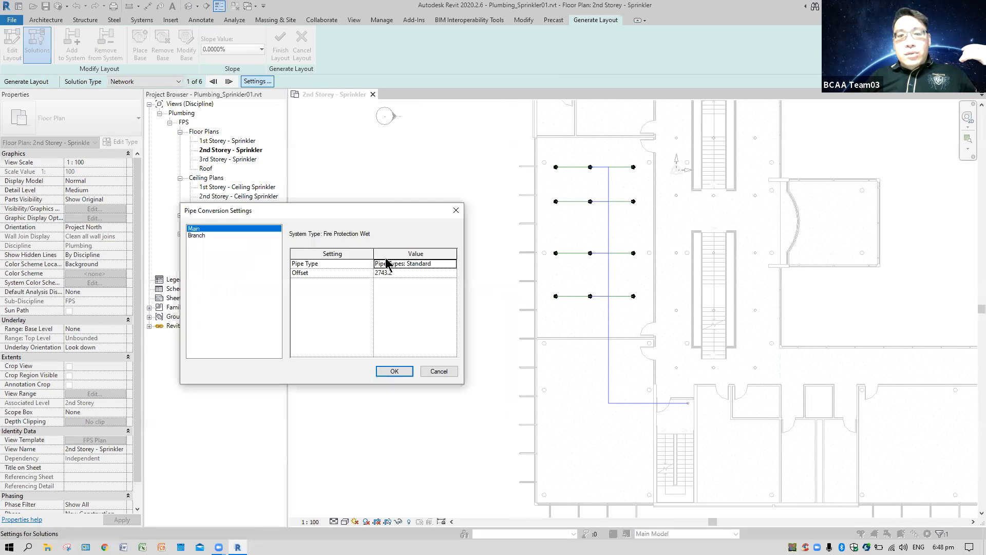
click(401, 273)
text(2850)
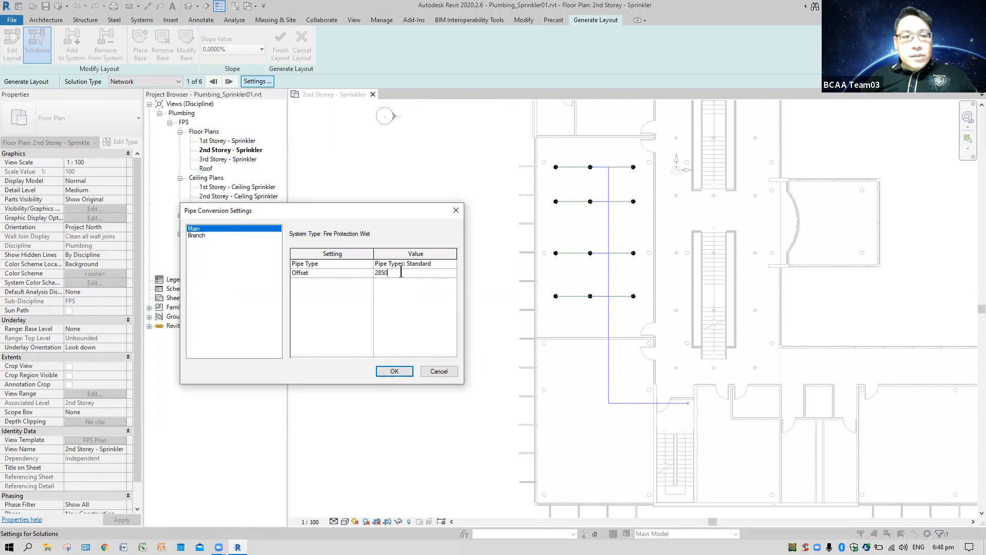
click(197, 236)
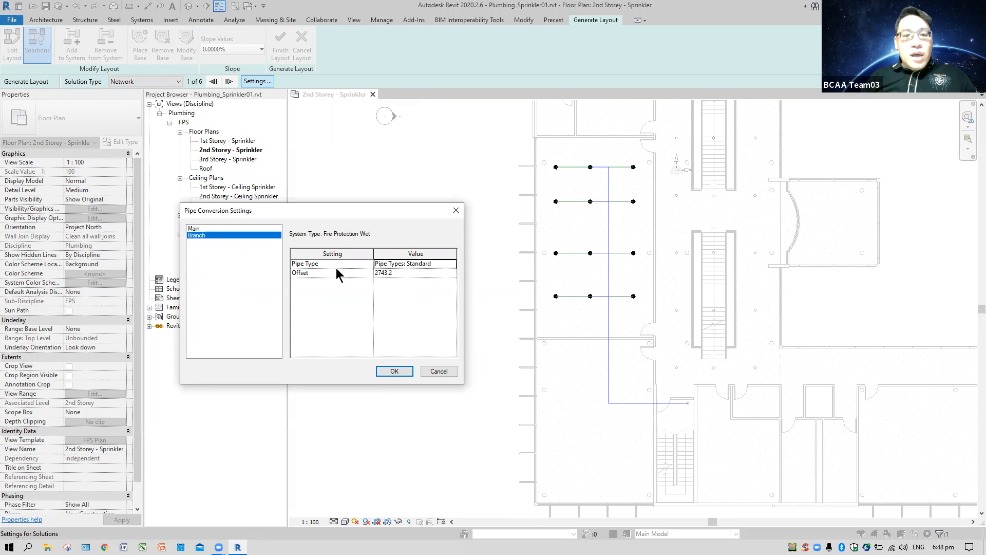
text(2850.0)
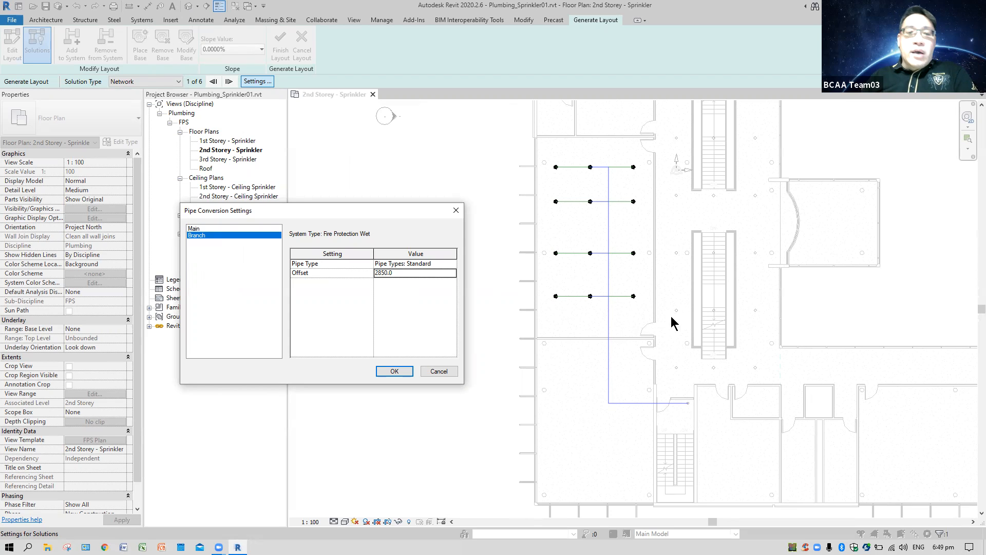
click(395, 371)
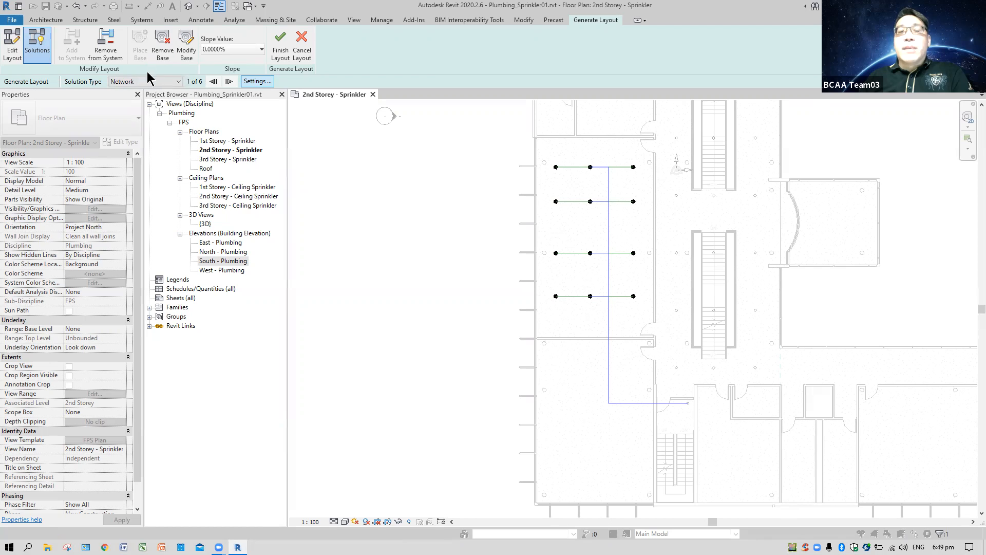
- Step through the Network layout solutions and choose solution 6, with its main running down the corridor
click(229, 82)
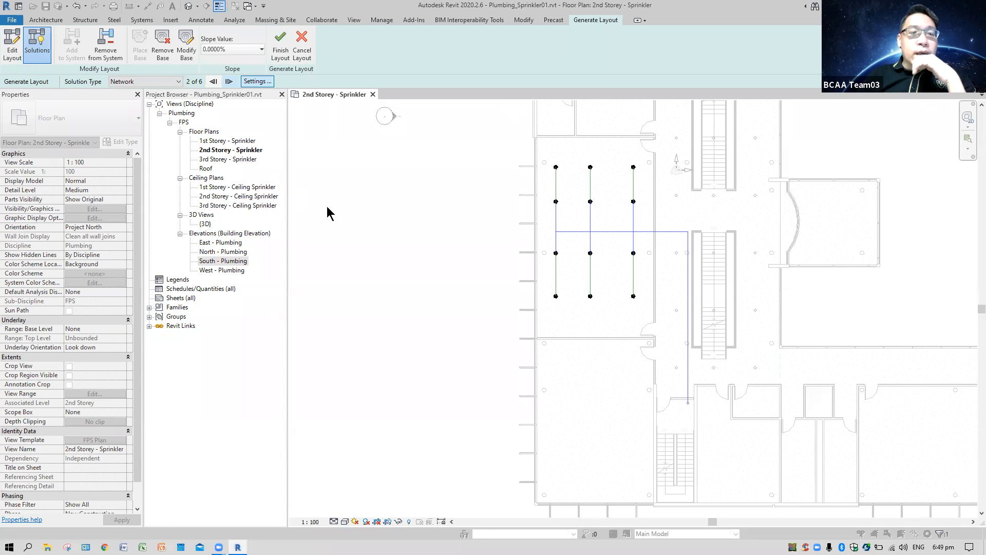
click(229, 81)
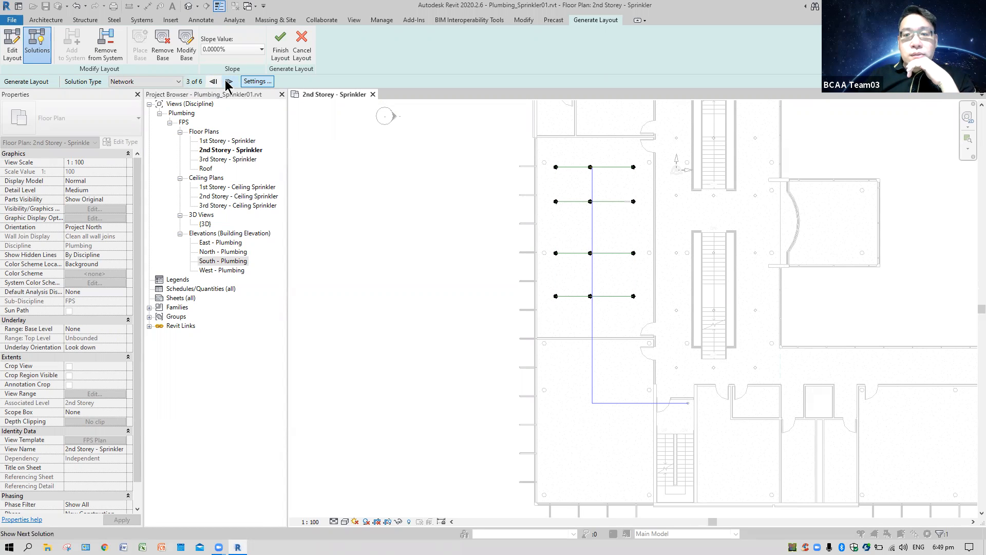
click(229, 81)
click(229, 82)
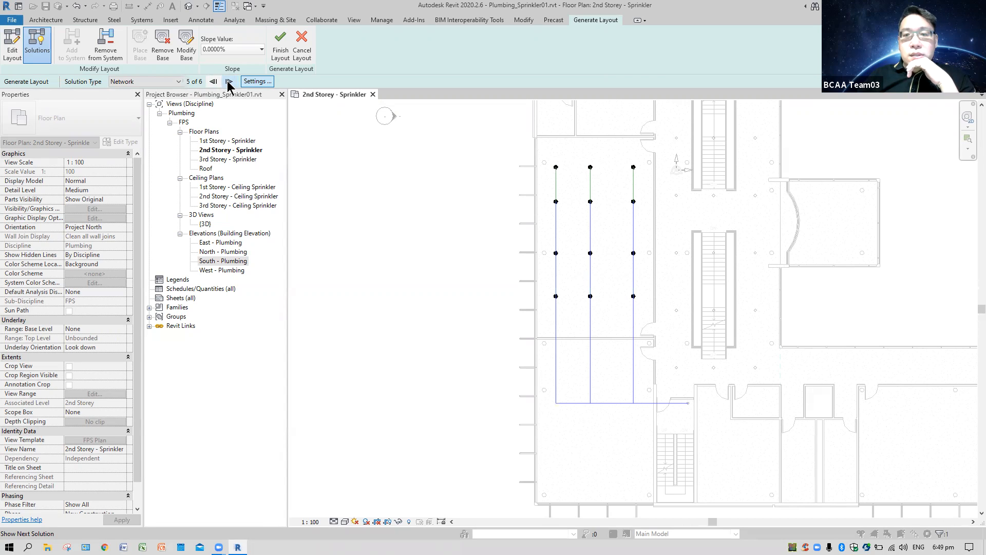
click(229, 82)
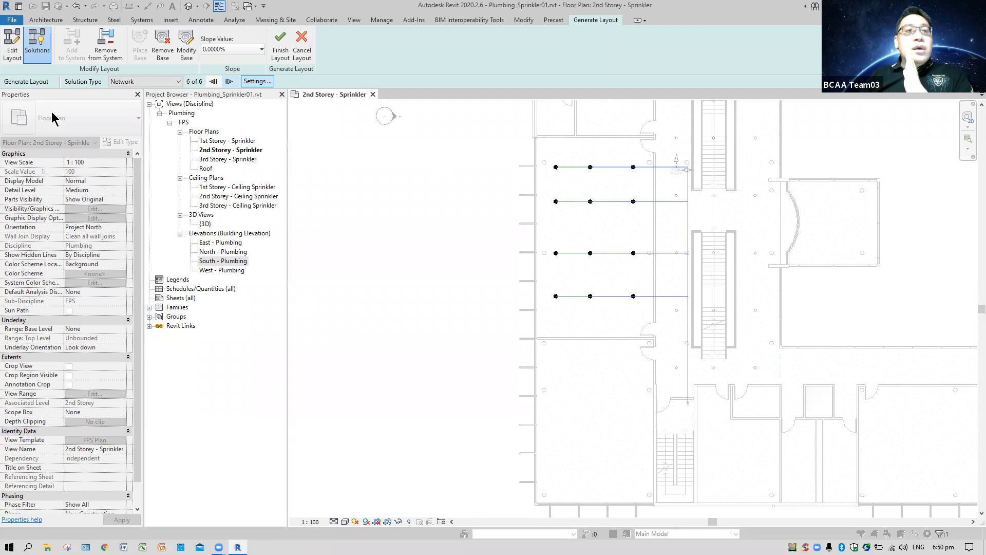
- Edit the layout by moving the vertical main in the corridor west, close to the sprinklered room's wall
click(7, 51)
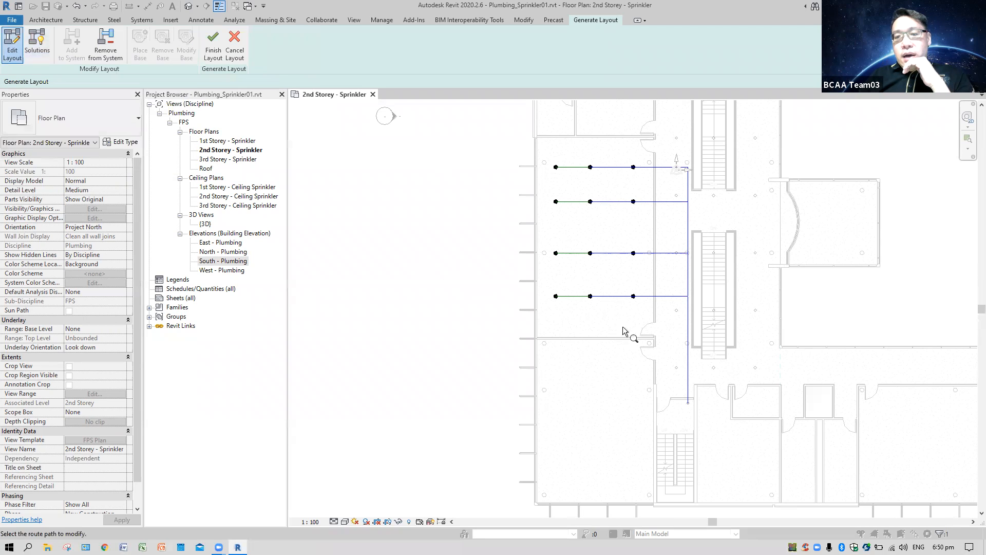
click(688, 323)
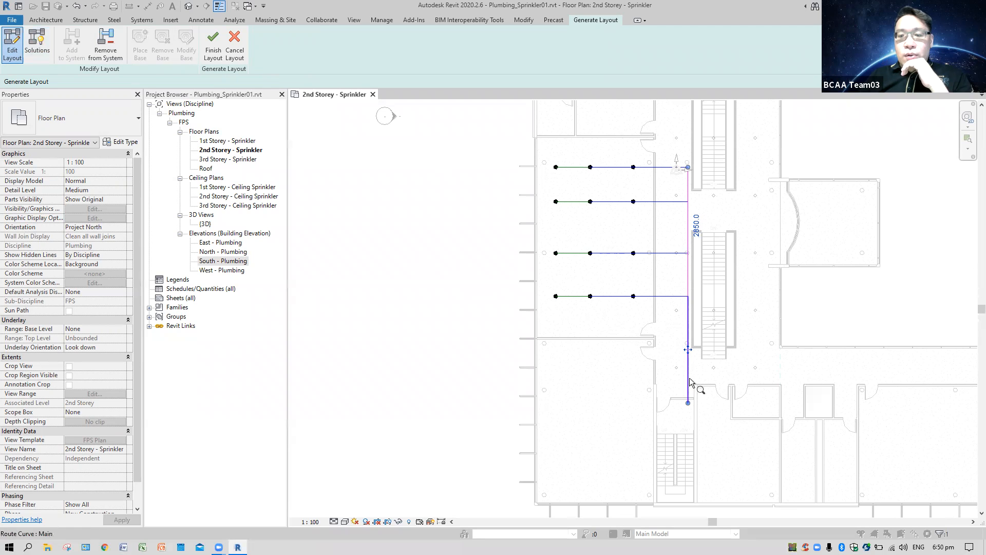
drag(688, 349, 663, 344)
scroll(683, 345, up, 4)
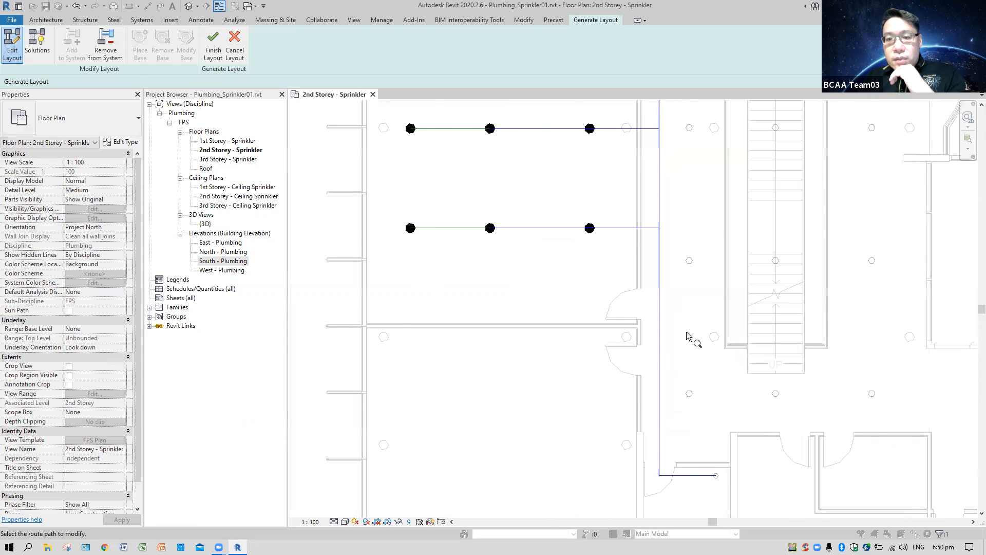
scroll(688, 338, down, 3)
middle_drag(692, 339, 699, 366)
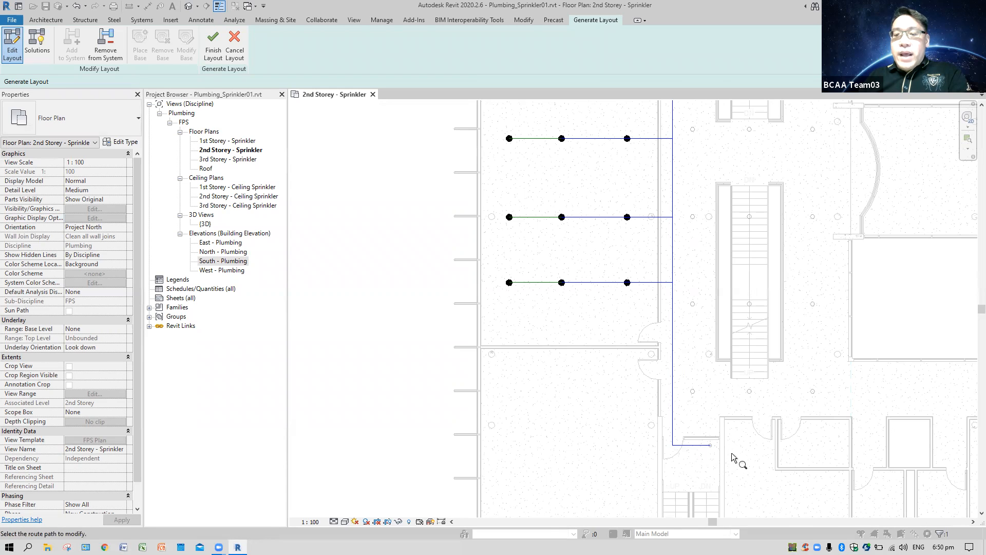
- Finish the sprinkler pipe layout and set the 2nd Storey - Sprinkler plan's detail level to Fine
scroll(740, 457, down, 2)
middle_drag(735, 467, 729, 419)
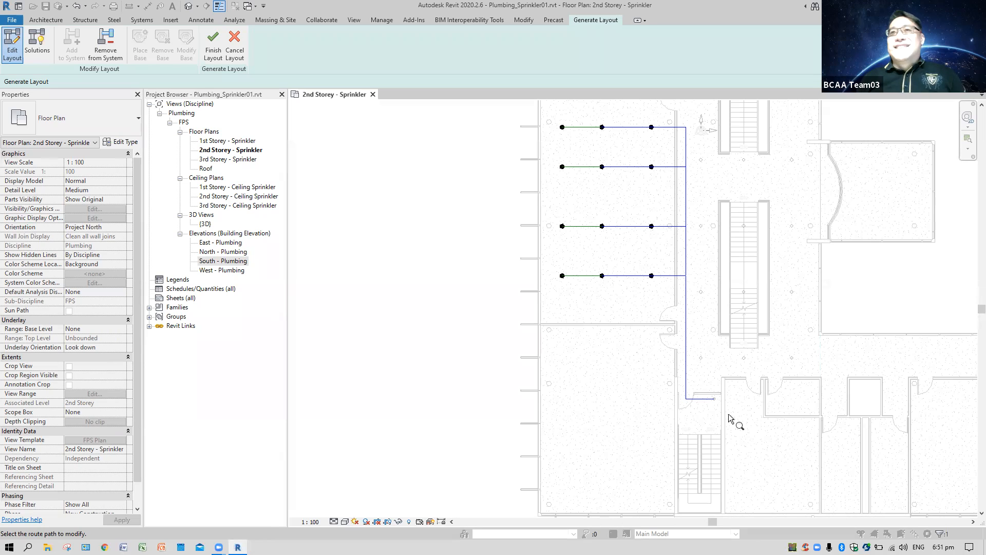
middle_drag(633, 370, 567, 392)
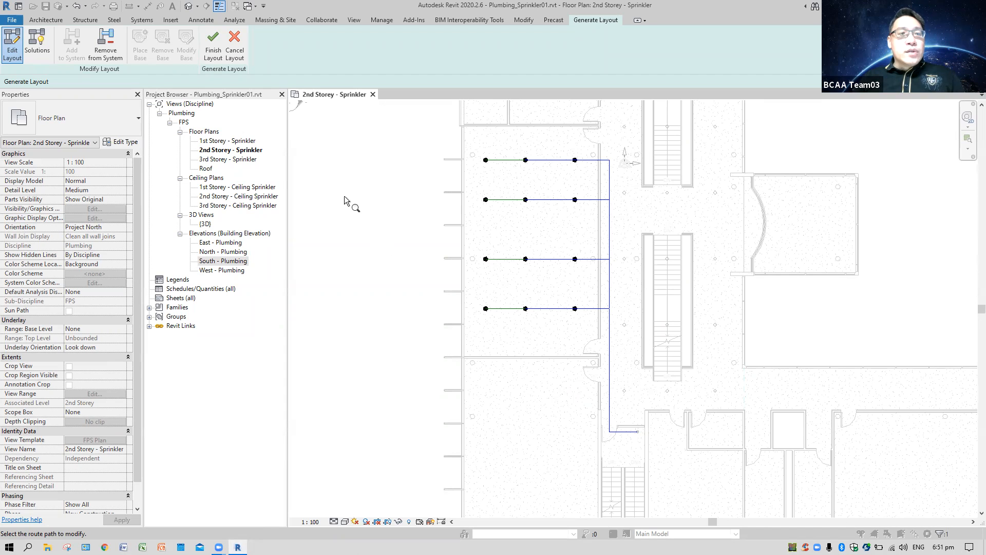
click(211, 52)
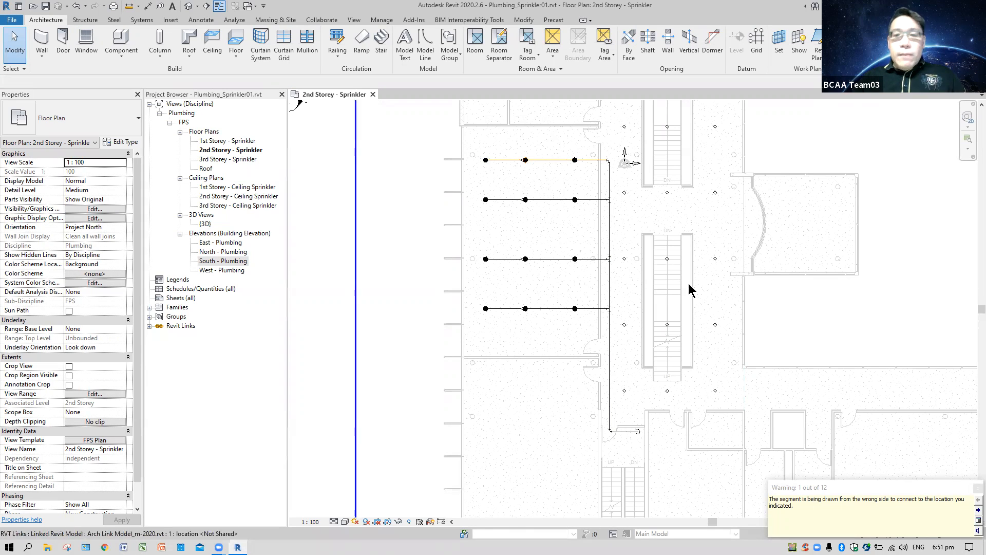
click(978, 487)
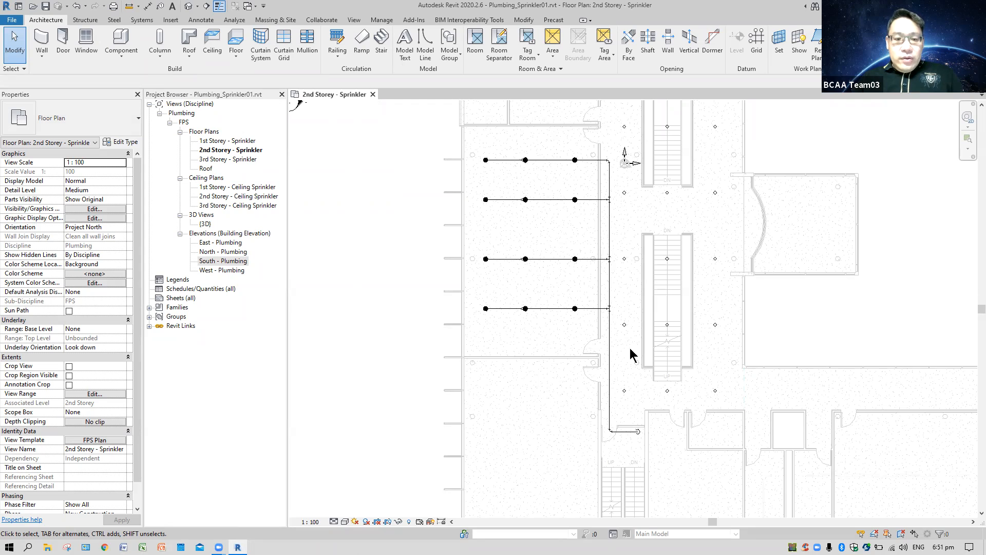
click(334, 522)
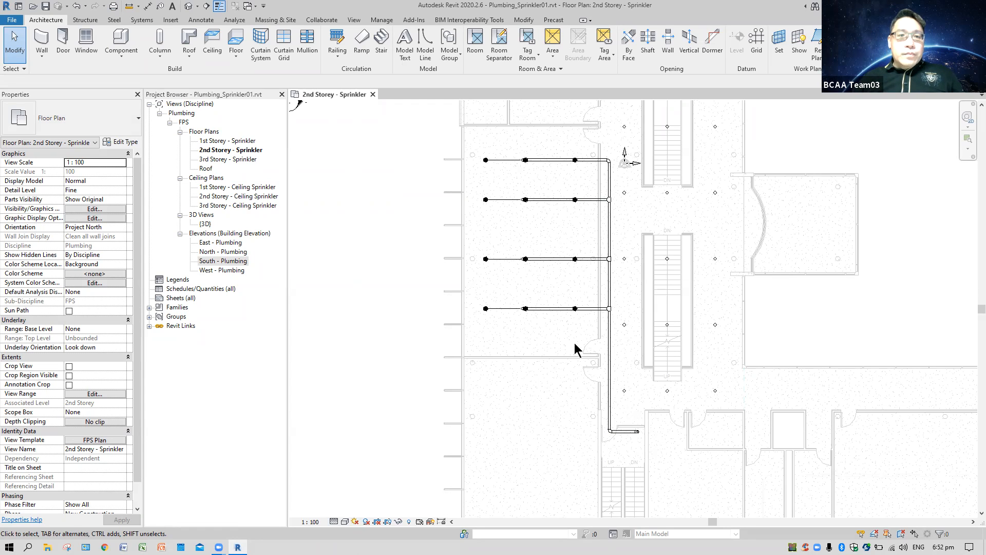
- Select the new pipework with the surrounding stairs area in the plan and isolate it in 3D with a Selection Box
double_click(205, 225)
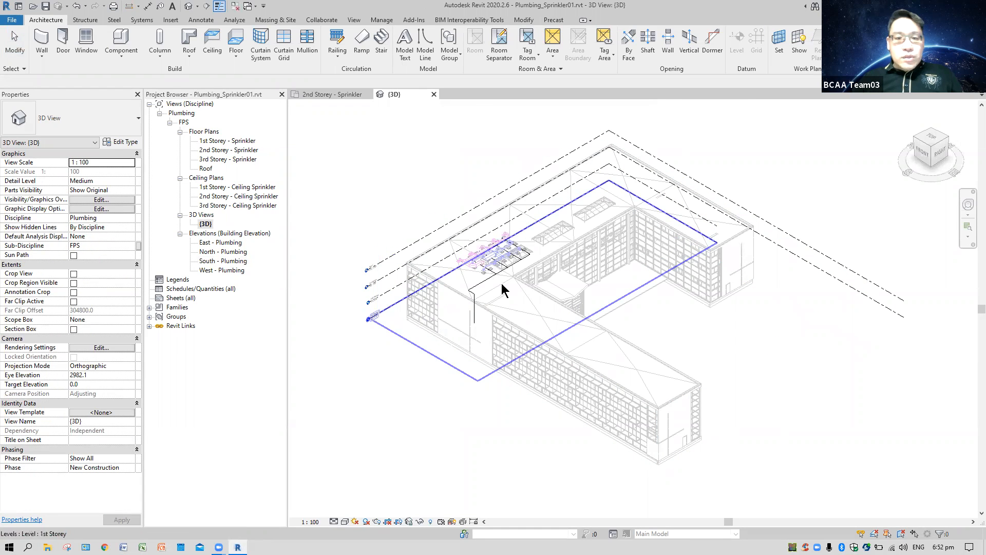
click(434, 95)
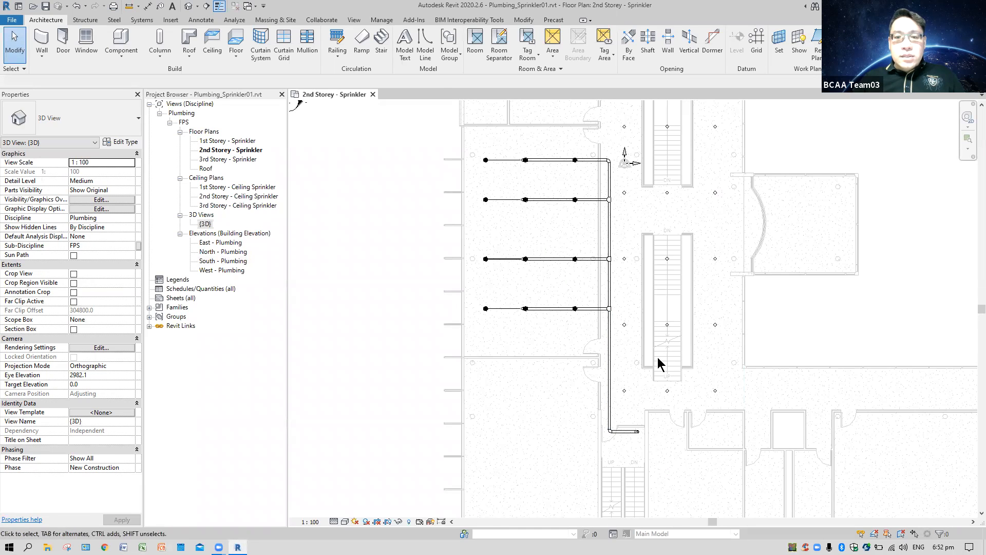
scroll(735, 349, down, 5)
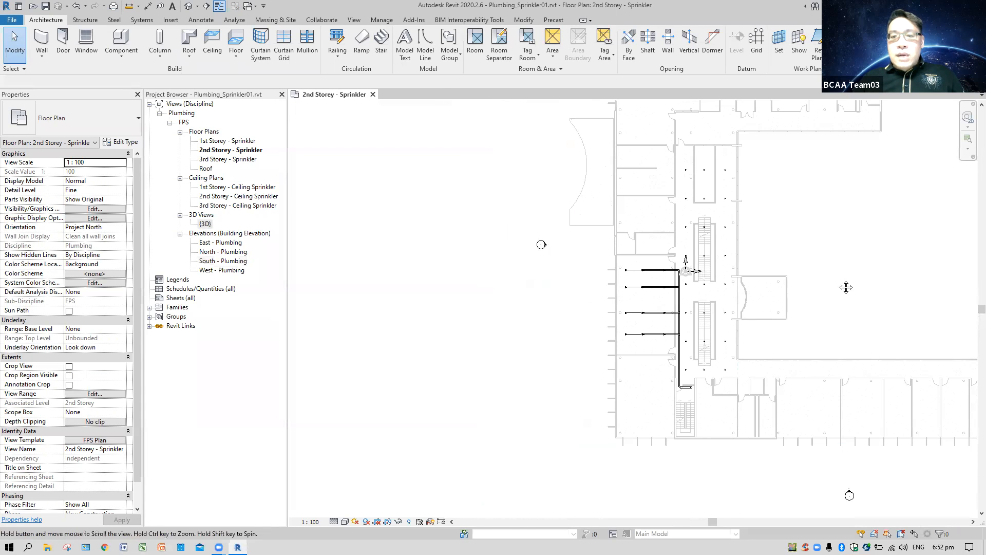
middle_drag(846, 287, 819, 314)
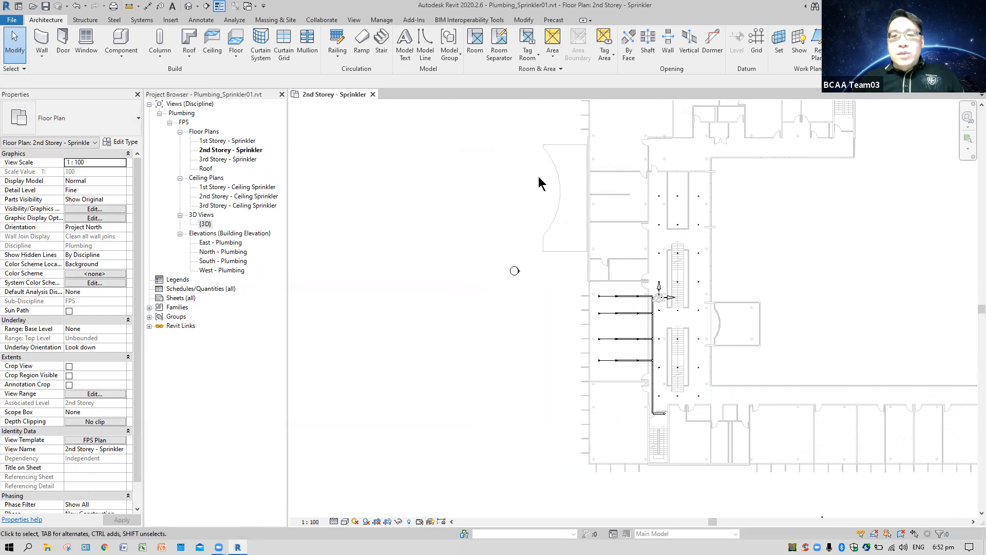
drag(512, 164, 743, 433)
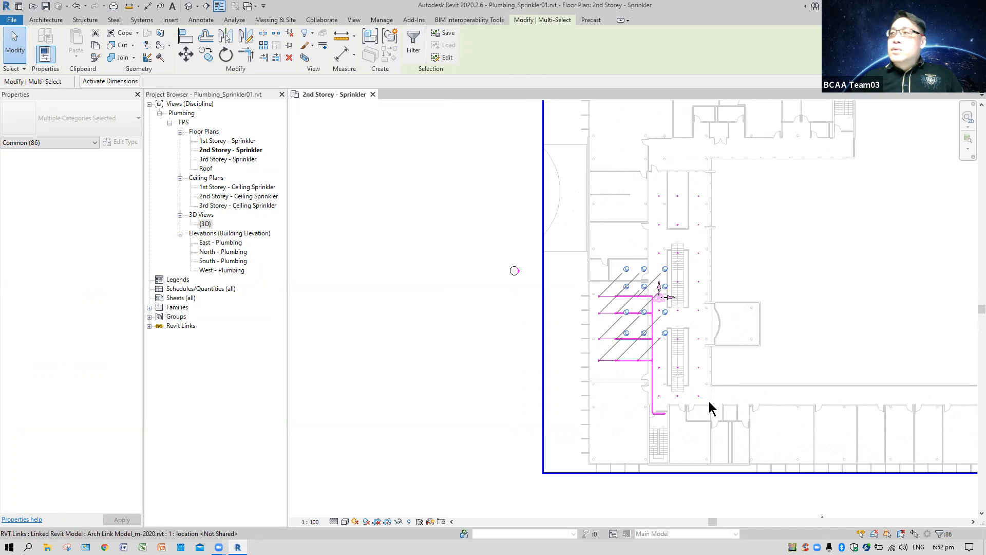
click(306, 58)
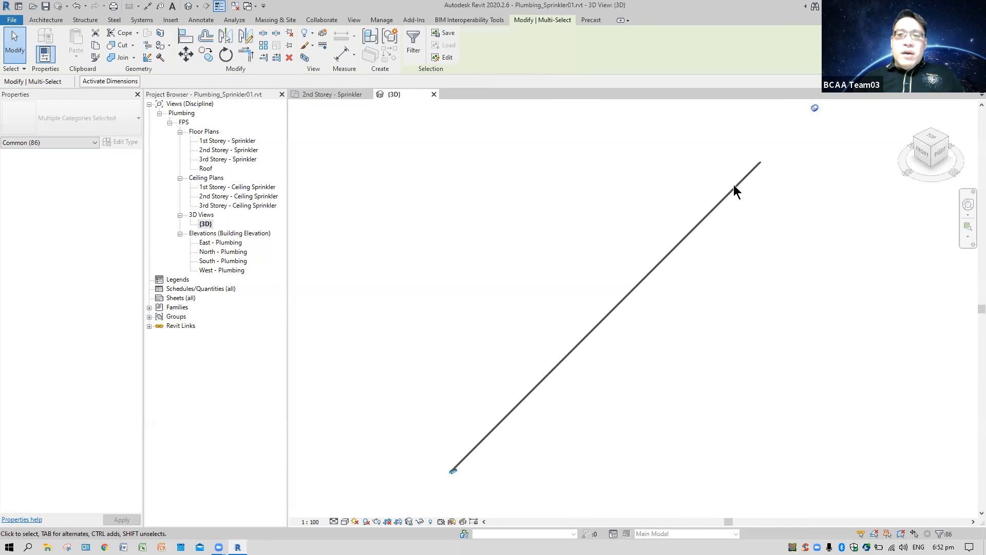
- Set the 3D view's visual style to Consistent Colors and its detail level to Fine
middle_drag(654, 363, 749, 244)
click(565, 370)
scroll(543, 356, up, 6)
scroll(540, 334, up, 8)
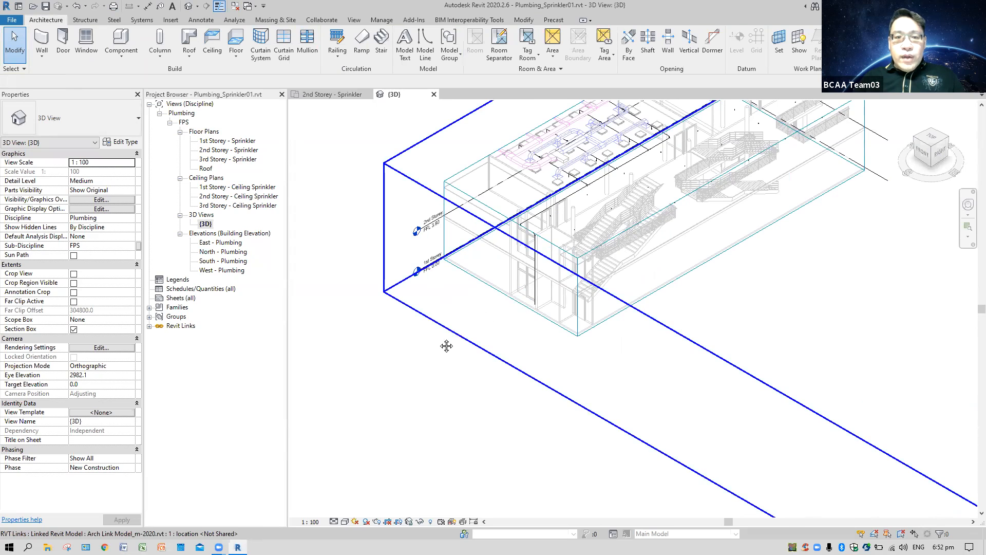
scroll(446, 346, up, 1)
middle_drag(447, 345, 423, 403)
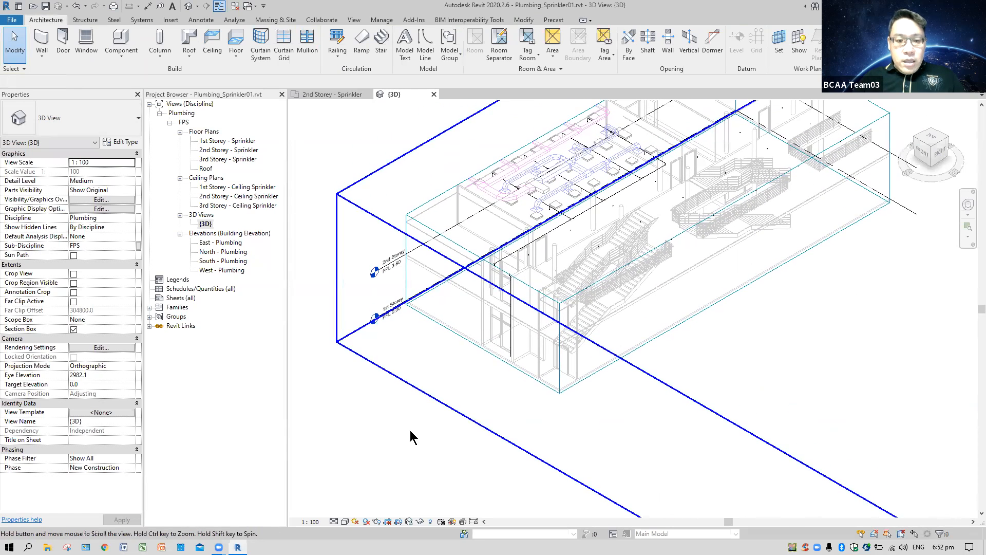
click(346, 523)
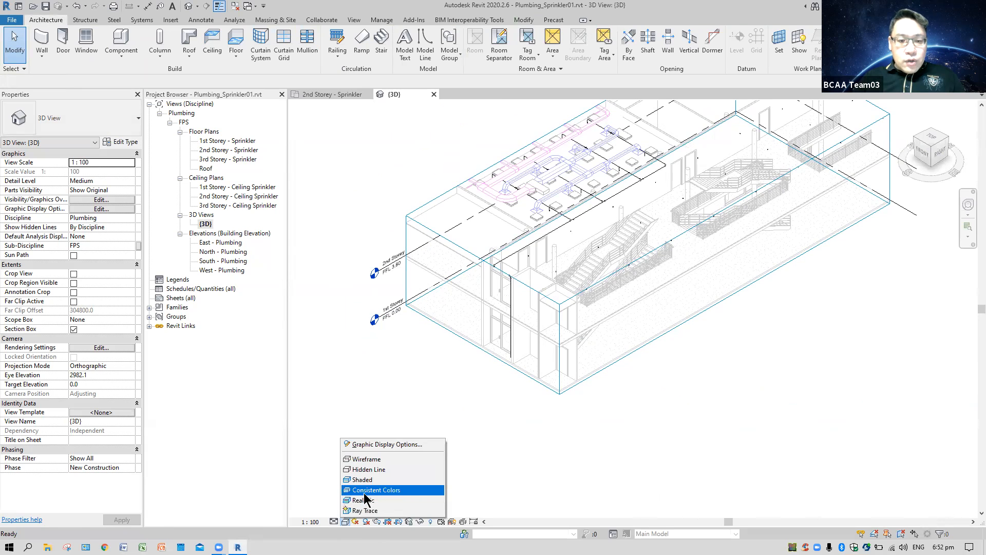
click(366, 491)
shift+middle_drag(402, 393, 512, 310)
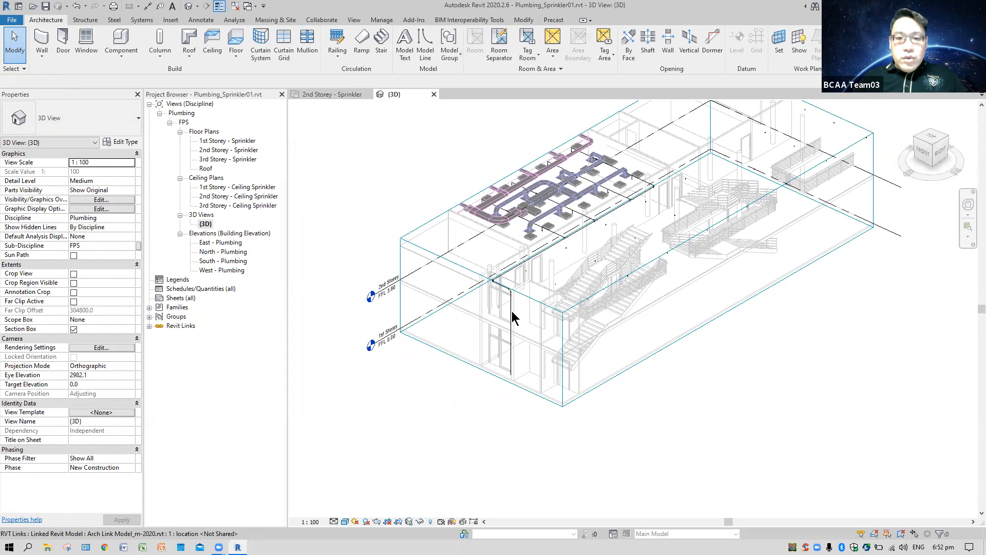
click(333, 521)
click(347, 510)
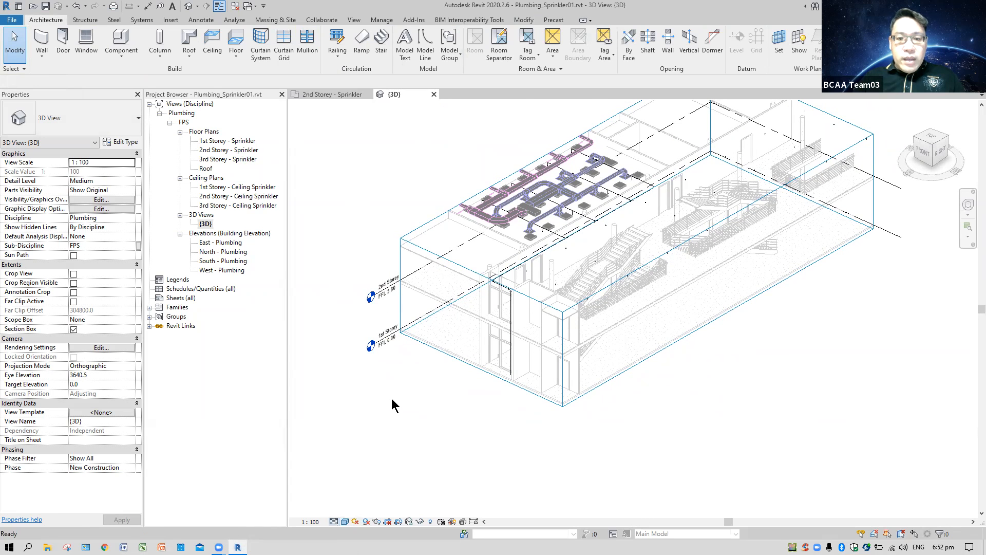
- Extend the 3D section box's front face outward beyond the riser, and tile the 3D and 2nd Storey - Sprinkler views side by side
click(458, 360)
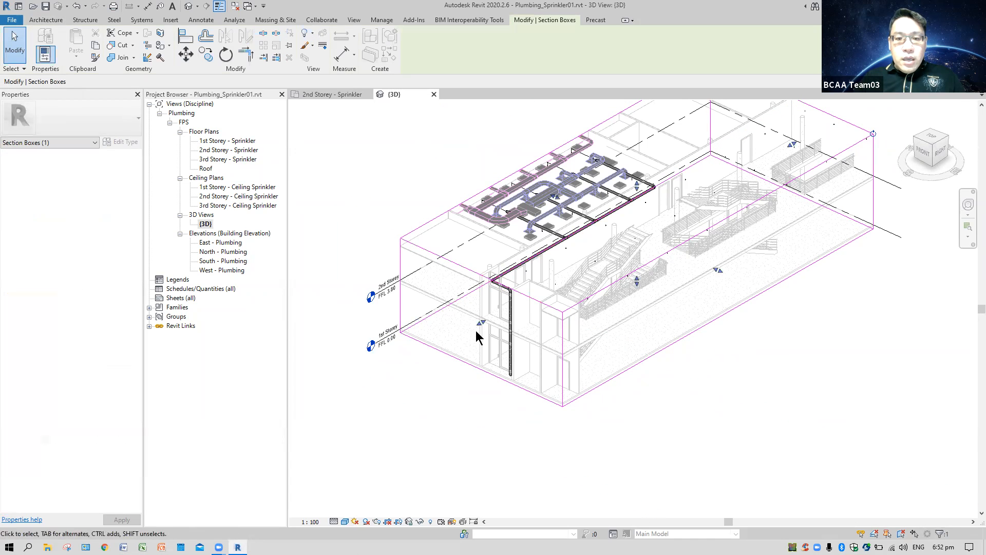
drag(481, 322, 458, 332)
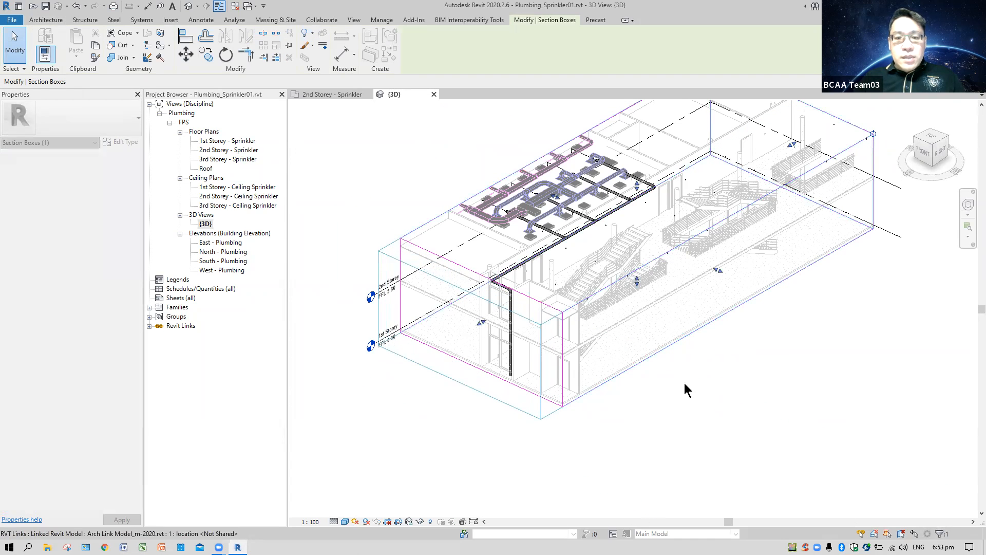
key(w)
key(t)
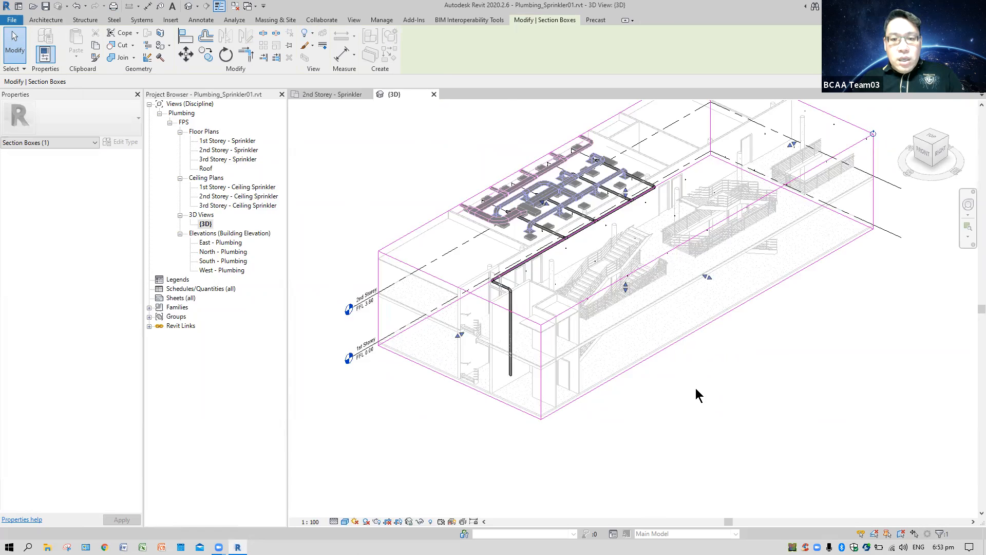
scroll(872, 345, down, 2)
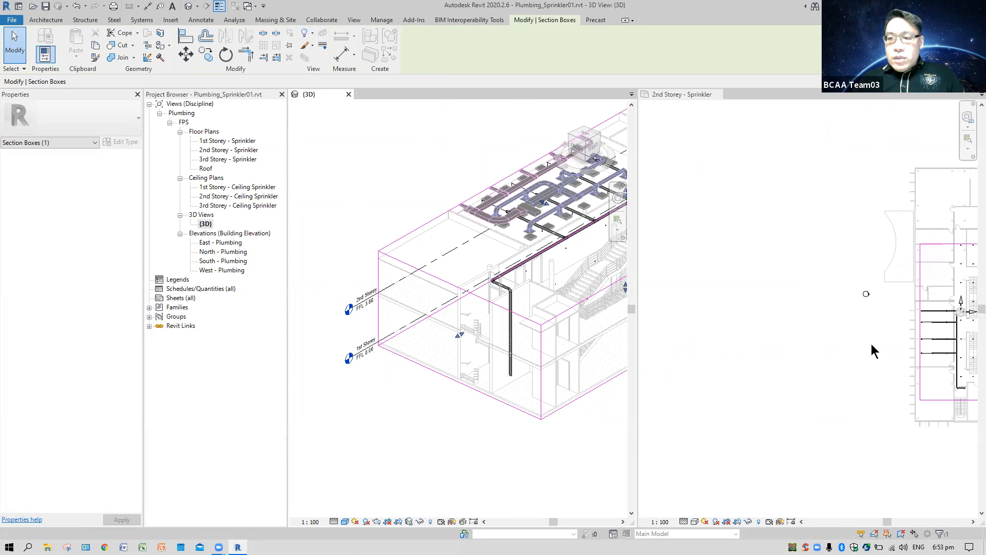
middle_drag(870, 355, 766, 346)
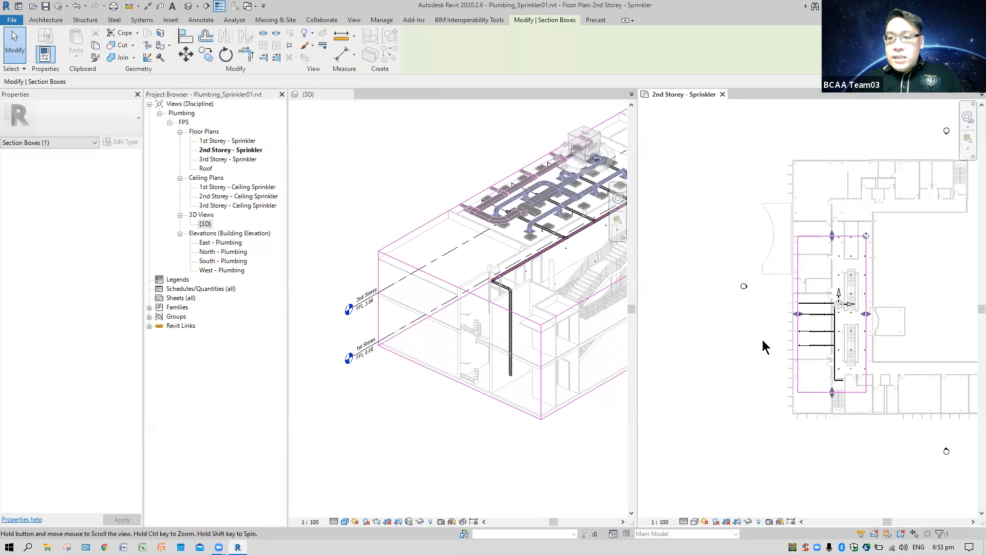
scroll(771, 343, up, 2)
click(411, 171)
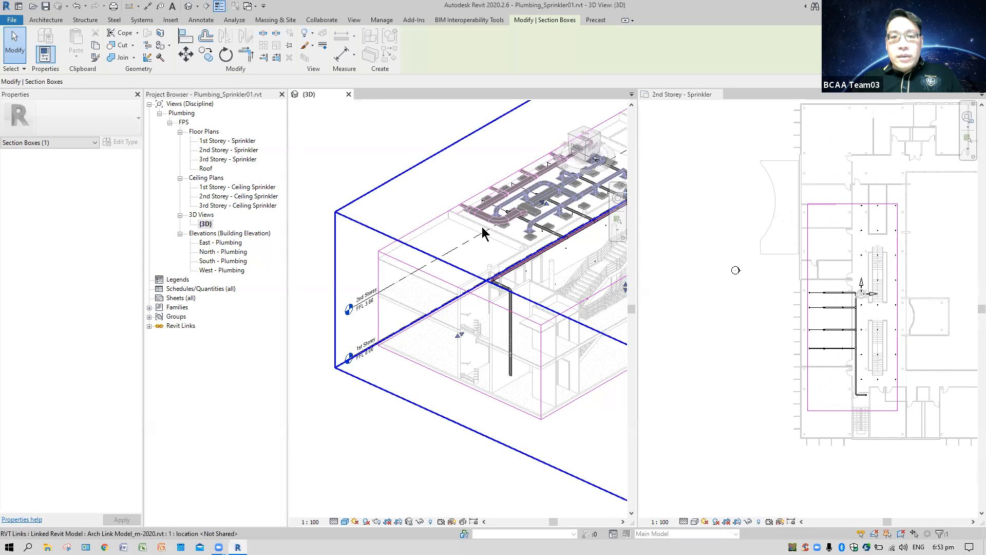
scroll(479, 230, down, 2)
middle_drag(489, 246, 435, 253)
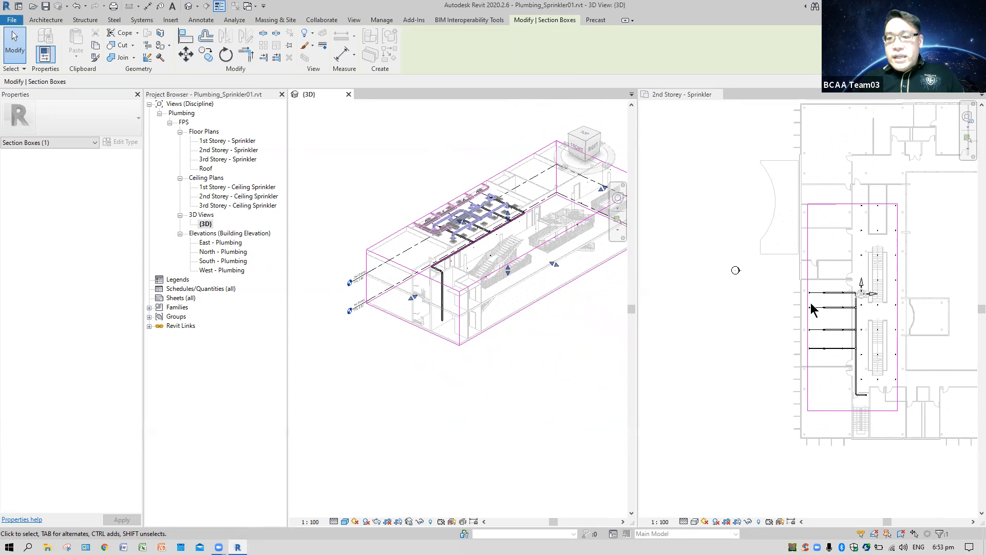
- Enlarge the section box in the plan by moving its west, east and north sides outward
click(753, 304)
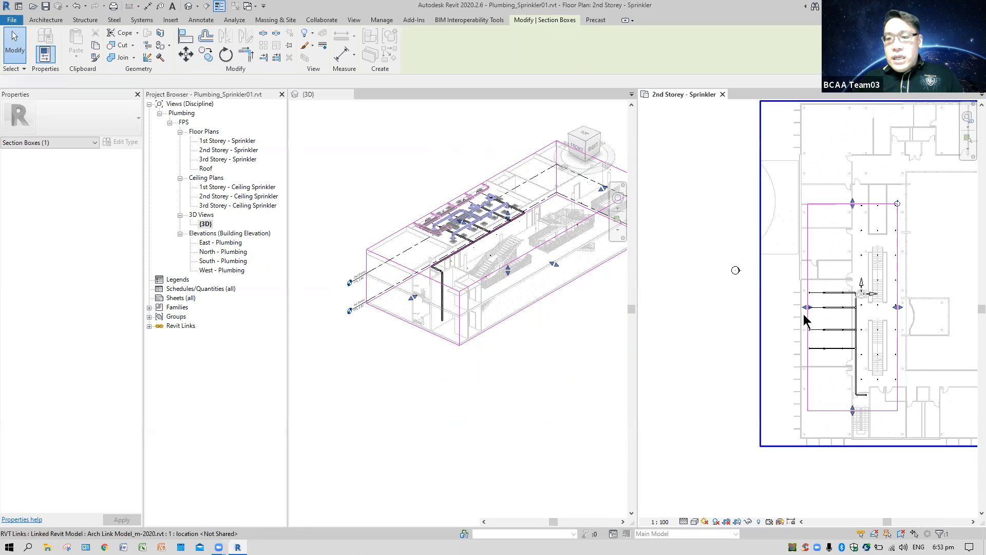
click(804, 308)
drag(801, 307, 801, 307)
drag(898, 307, 907, 308)
drag(854, 203, 847, 183)
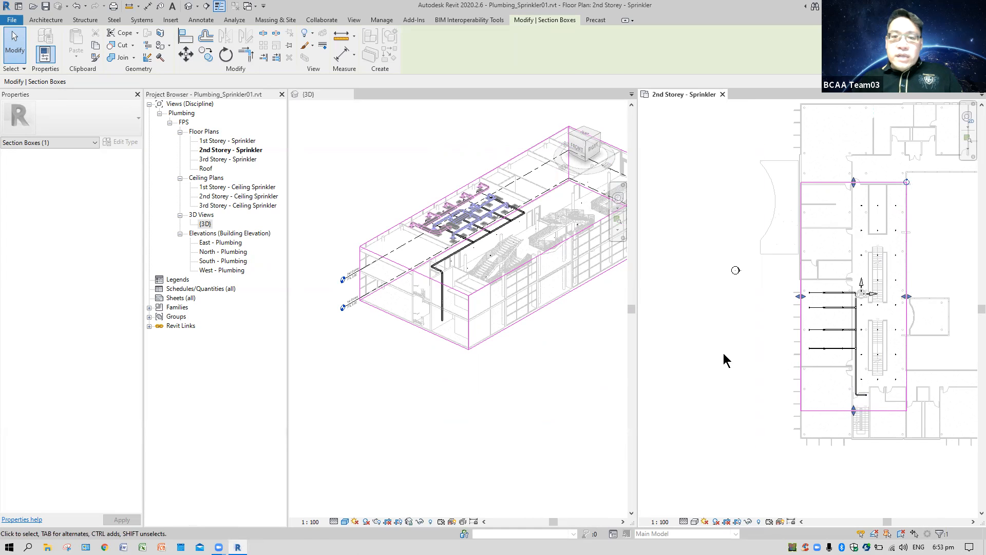
- Raise the section box's top face in the 3D view to clear the ductwork and pipes
click(558, 358)
shift+middle_drag(464, 378, 555, 324)
scroll(551, 252, up, 6)
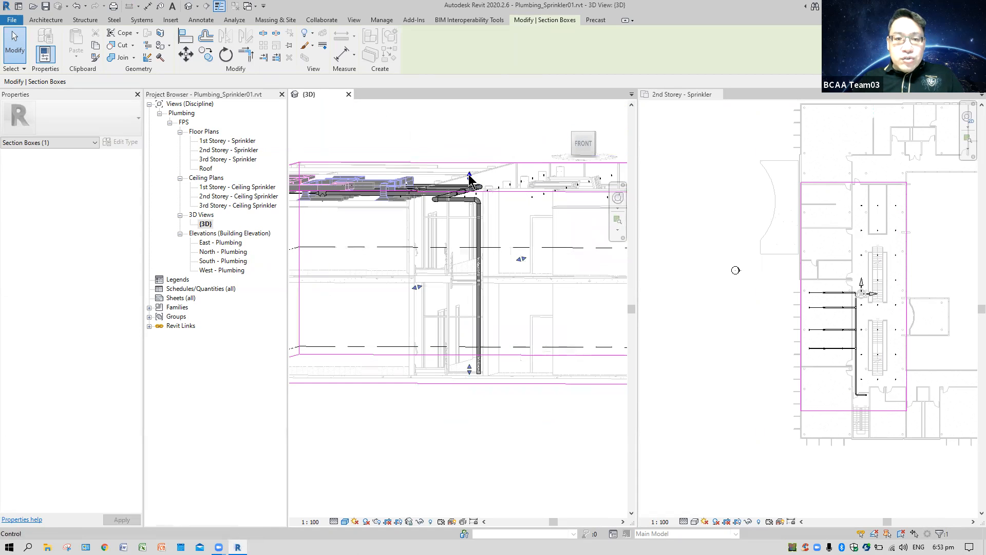
drag(470, 166, 472, 158)
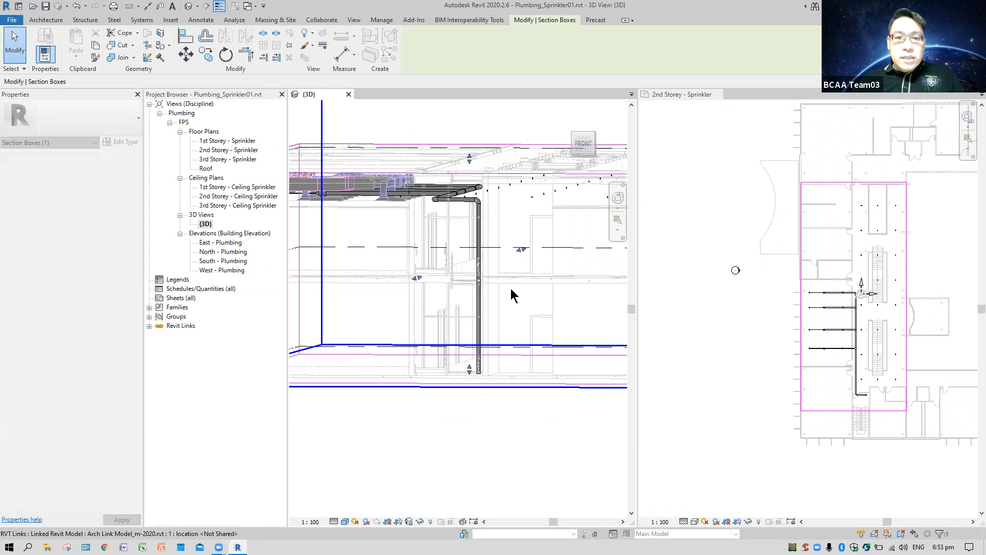
- Examine the sprinkler branch pipes and drops around the ductwork in 3D and their matching sprinklers in the plan
shift+middle_drag(513, 264, 465, 330)
scroll(530, 302, up, 4)
scroll(830, 359, down, 3)
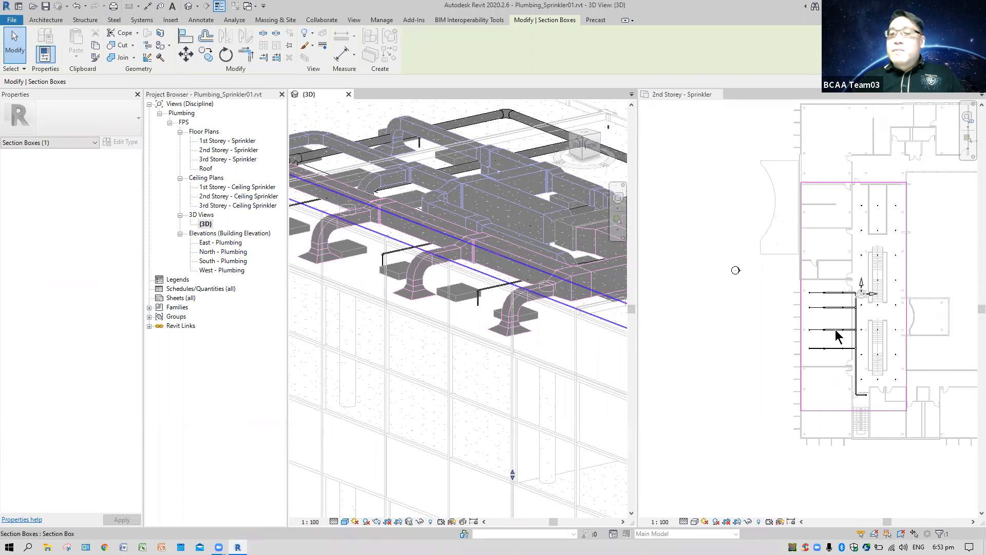
scroll(837, 337, up, 5)
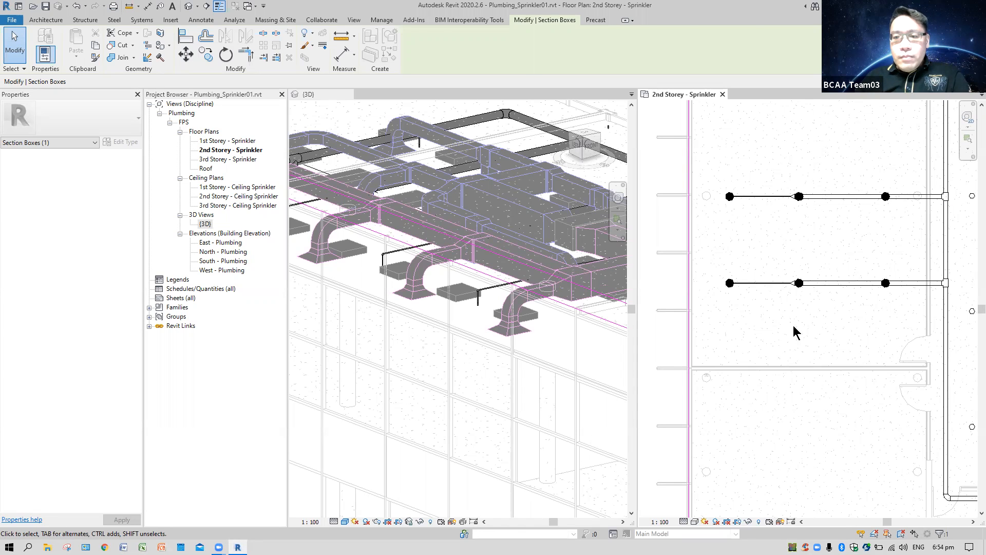
click(776, 328)
click(729, 283)
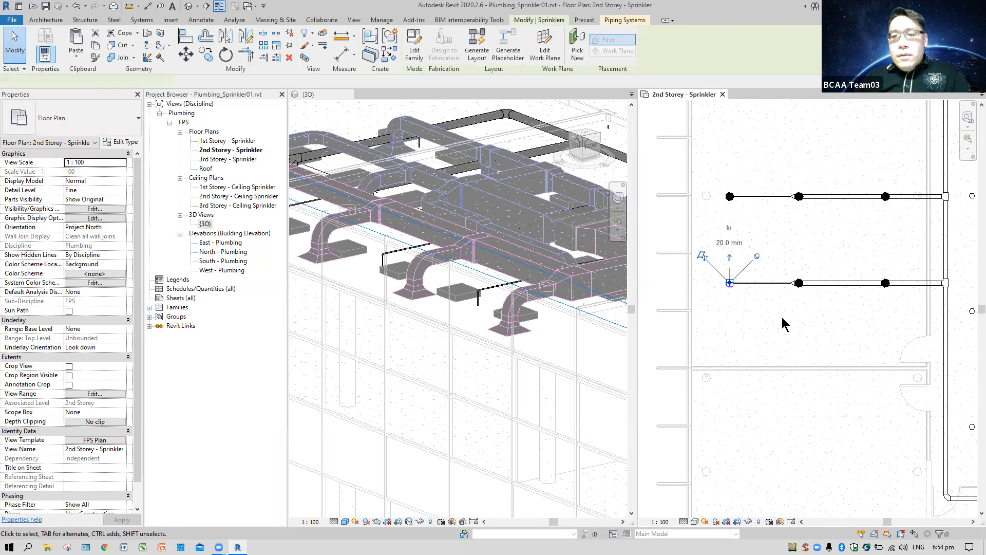
click(789, 326)
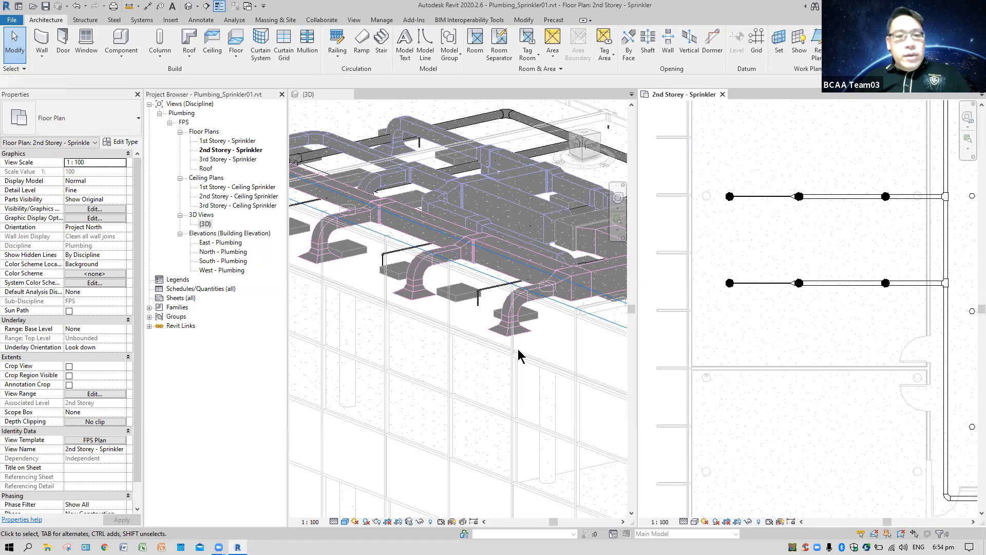
- Examine the corridor main and the vertical riser beside the staircase in both the 3D view and the plan
scroll(519, 355, down, 2)
scroll(509, 355, down, 2)
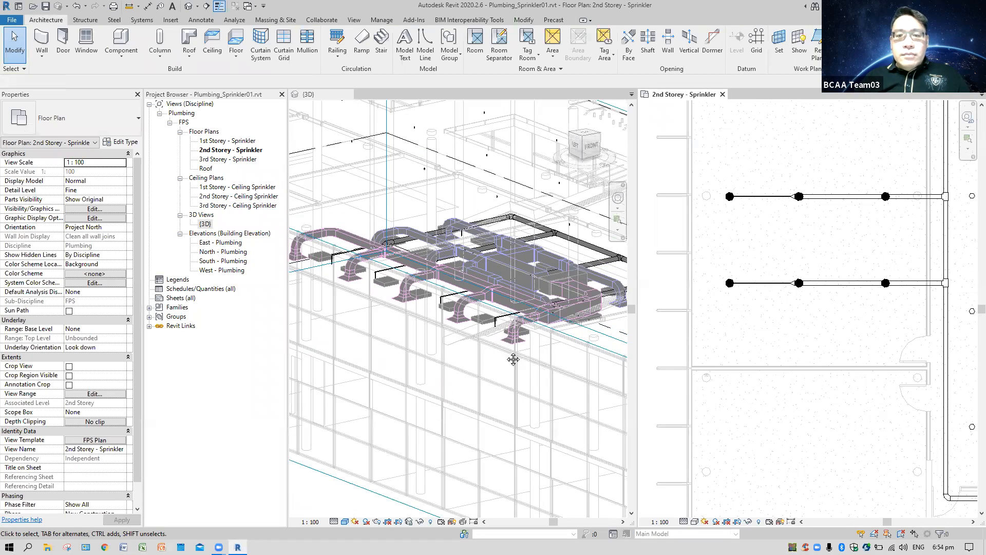
middle_drag(519, 354, 810, 364)
click(830, 418)
scroll(811, 391, down, 2)
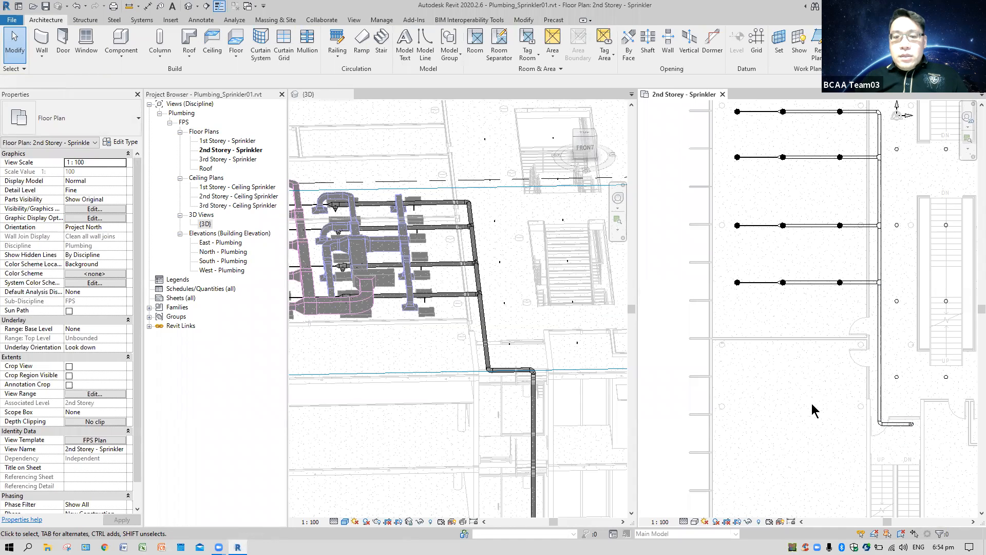
scroll(812, 403, down, 1)
click(441, 350)
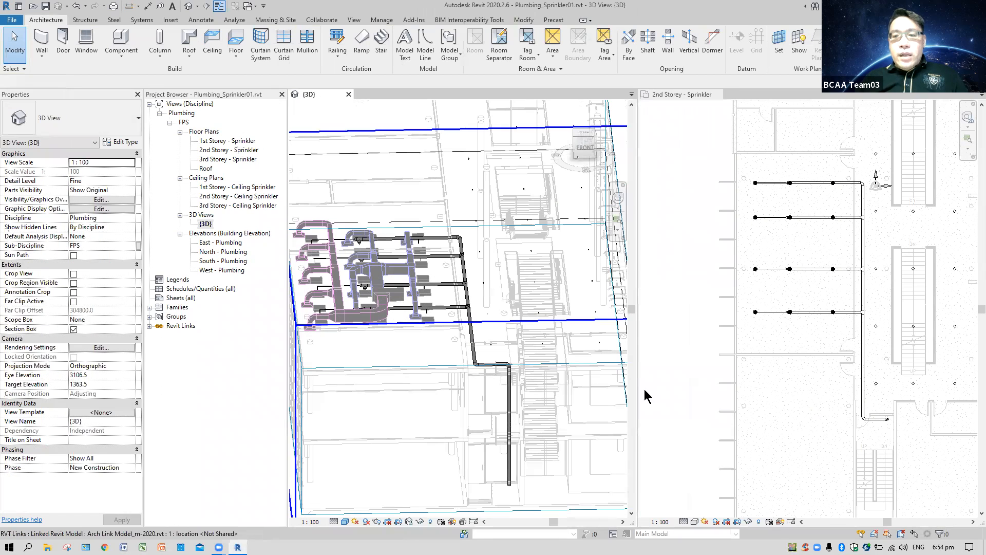
click(788, 452)
scroll(876, 374, up, 1)
scroll(875, 373, down, 1)
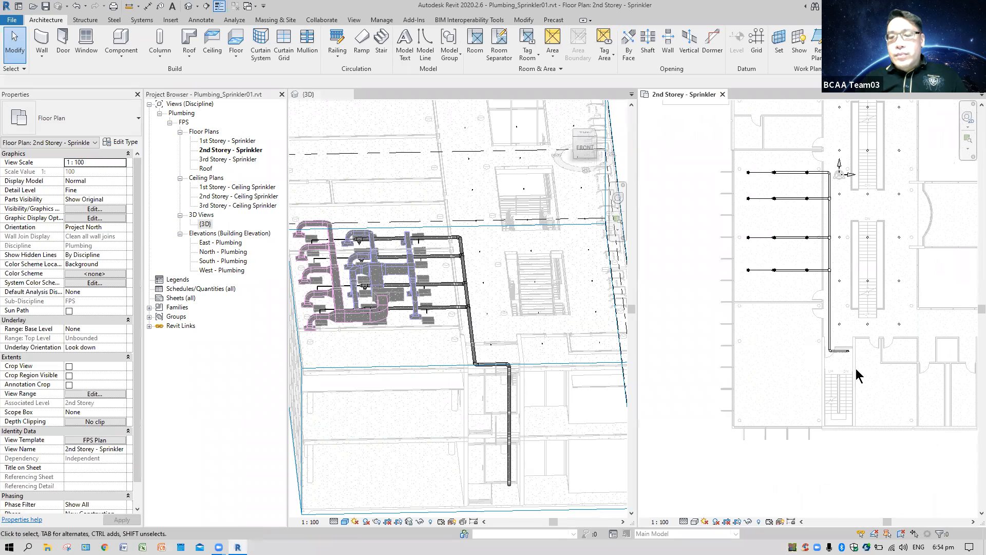
scroll(878, 390, up, 4)
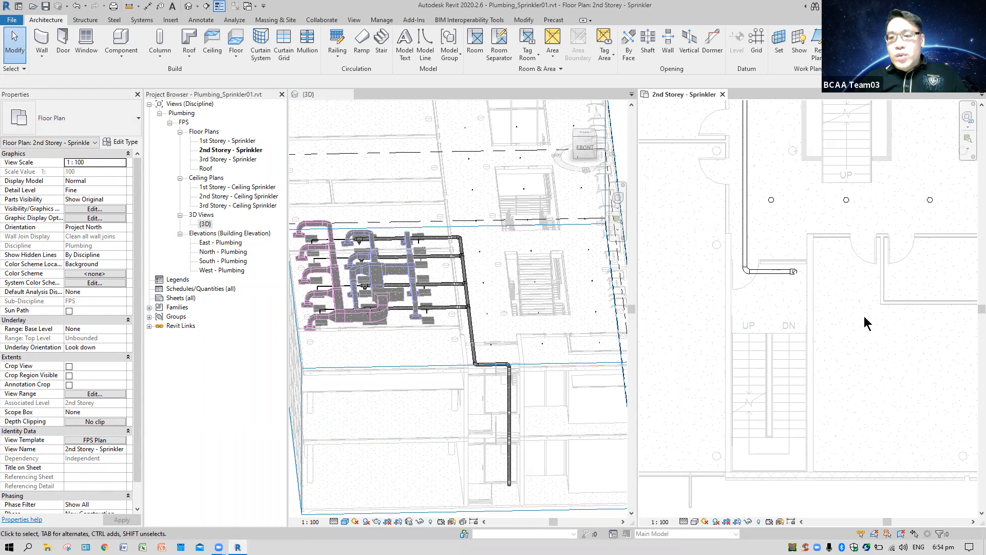
click(544, 403)
shift+middle_drag(540, 412, 501, 243)
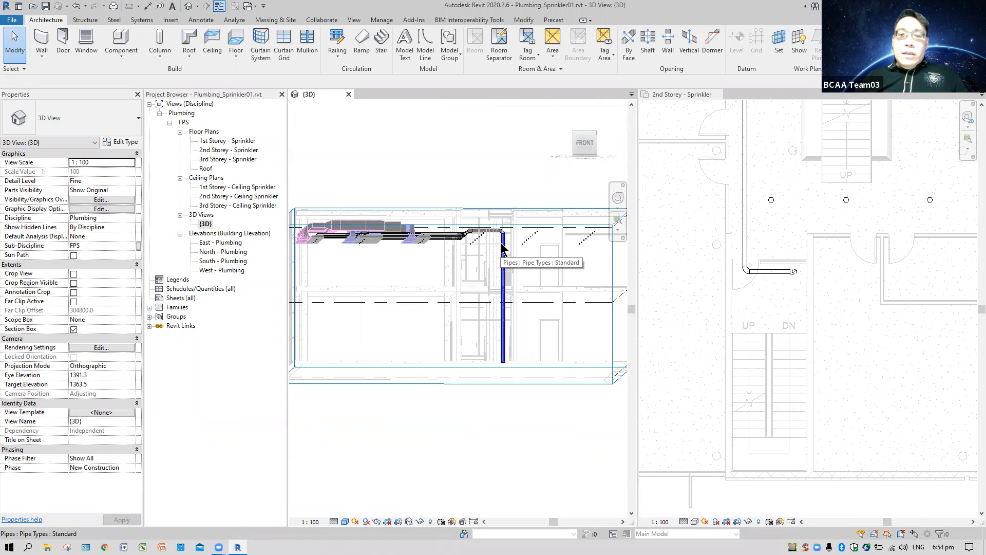
scroll(838, 328, down, 2)
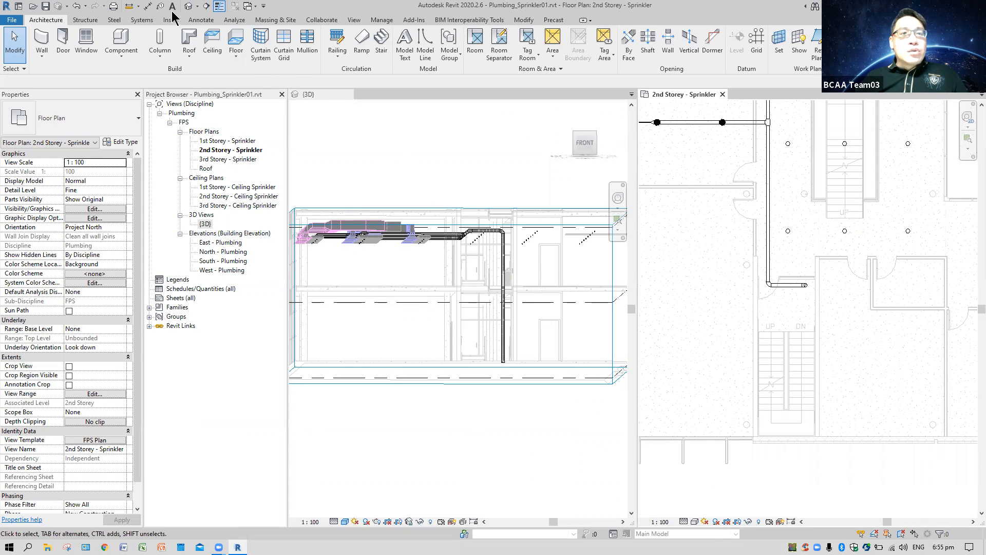
- Draw a north-facing building section across the top of the staircase, south of the riser, with a far clip offset of about 2596 mm
click(207, 8)
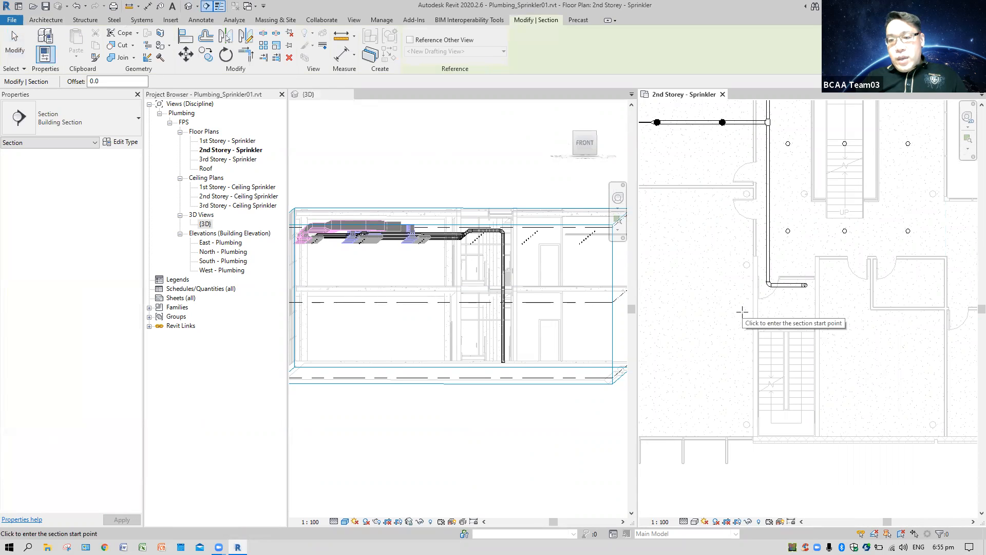
click(744, 311)
click(834, 315)
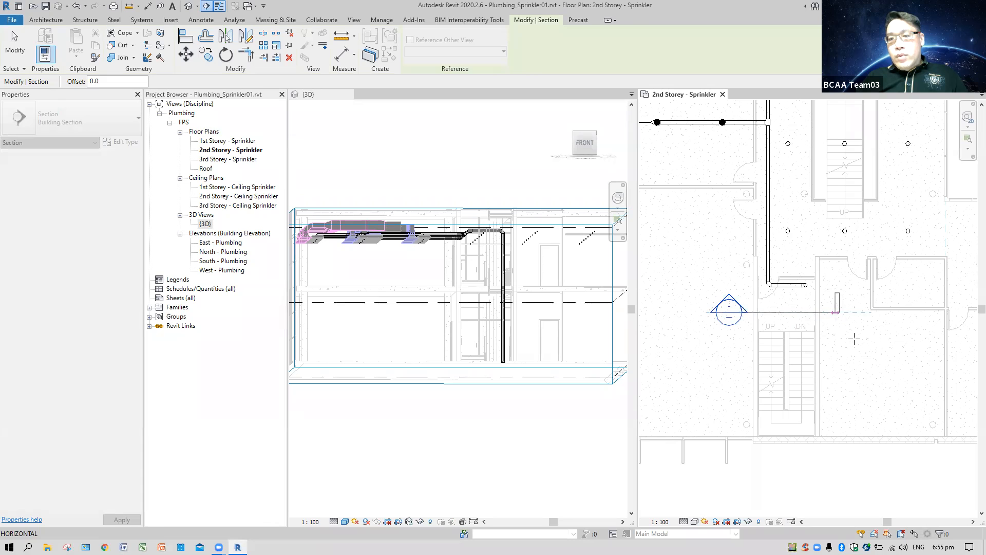
key(Escape)
drag(748, 277, 753, 276)
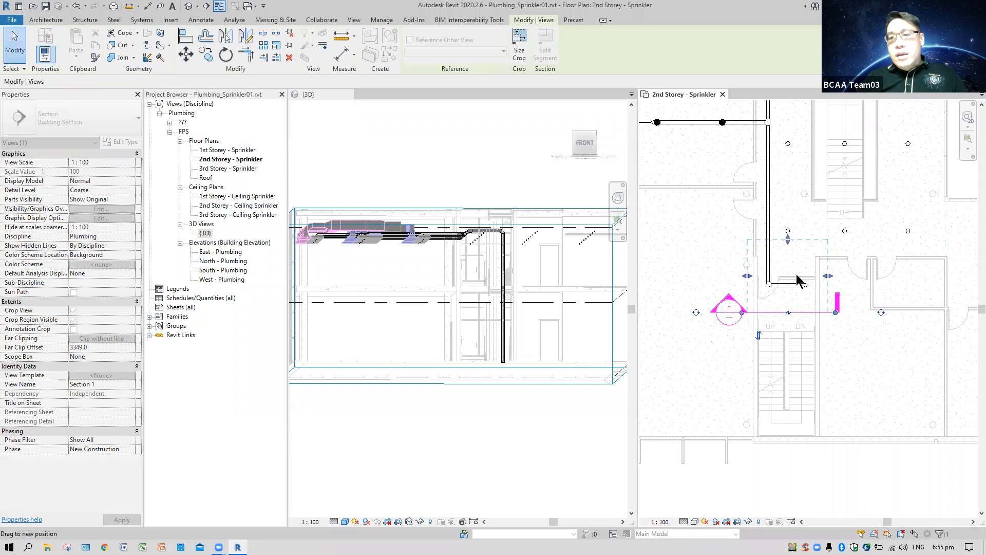
drag(788, 239, 788, 255)
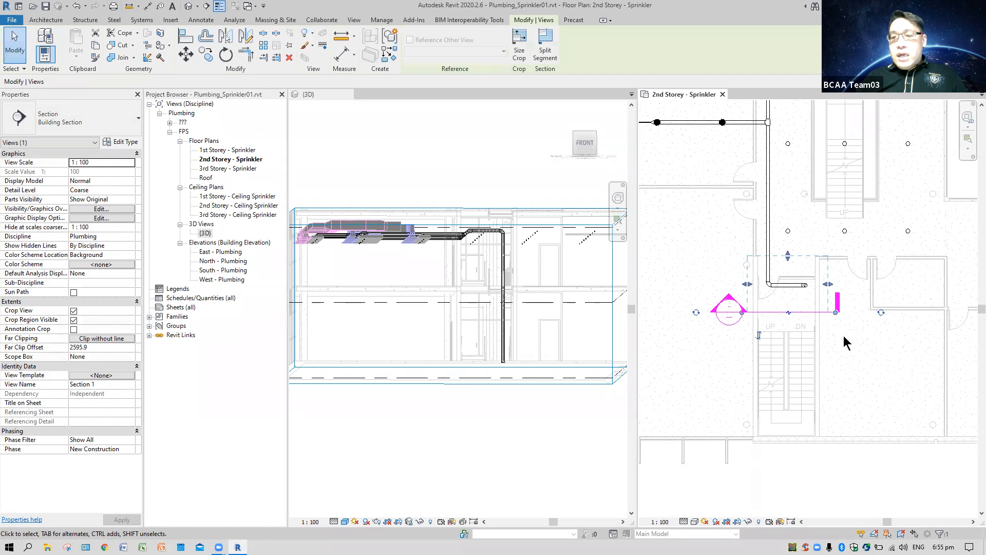
- Lengthen the section line at both ends and break it with a gap spanning the staircase width
scroll(843, 327, up, 2)
middle_drag(844, 327, 922, 312)
drag(912, 300, 953, 317)
drag(748, 300, 694, 299)
click(829, 299)
drag(789, 299, 763, 300)
drag(868, 300, 888, 299)
click(934, 344)
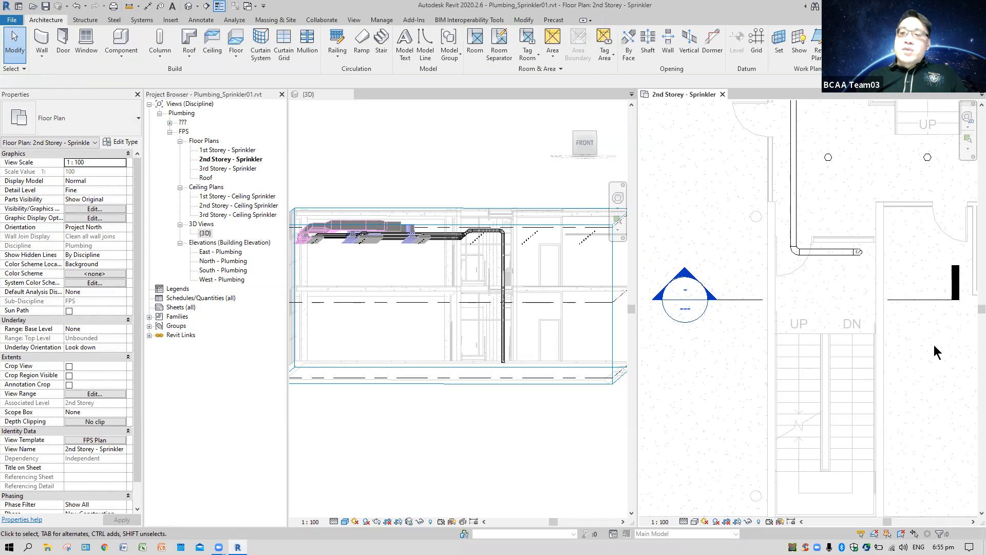
- Rename the new section view as "Z2 staircase section A"
click(170, 123)
click(170, 123)
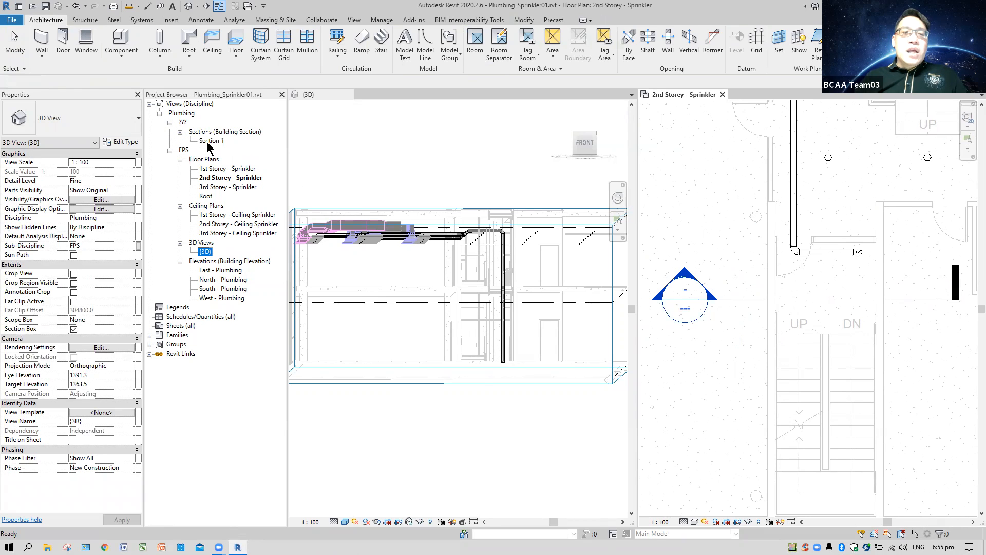
click(210, 141)
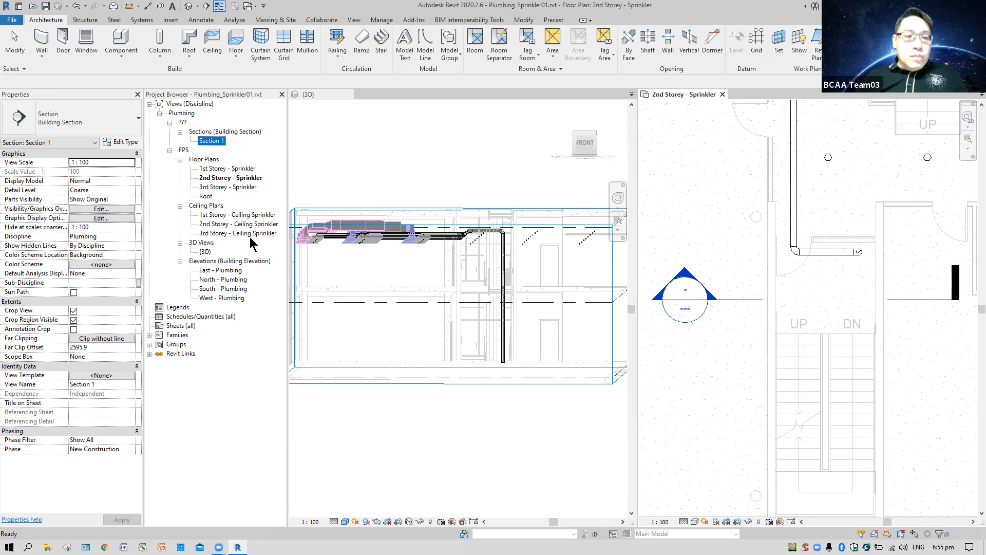
right_click(221, 145)
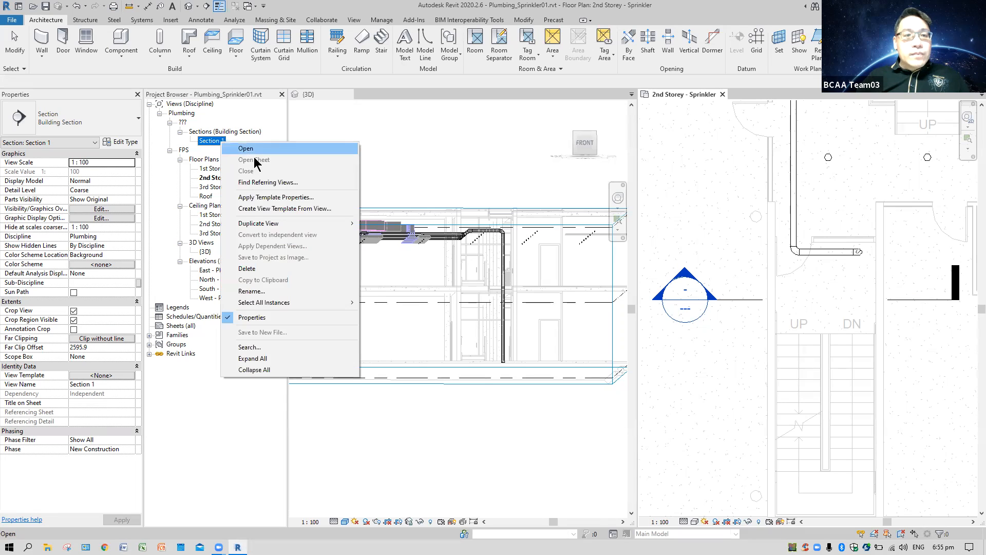
click(263, 293)
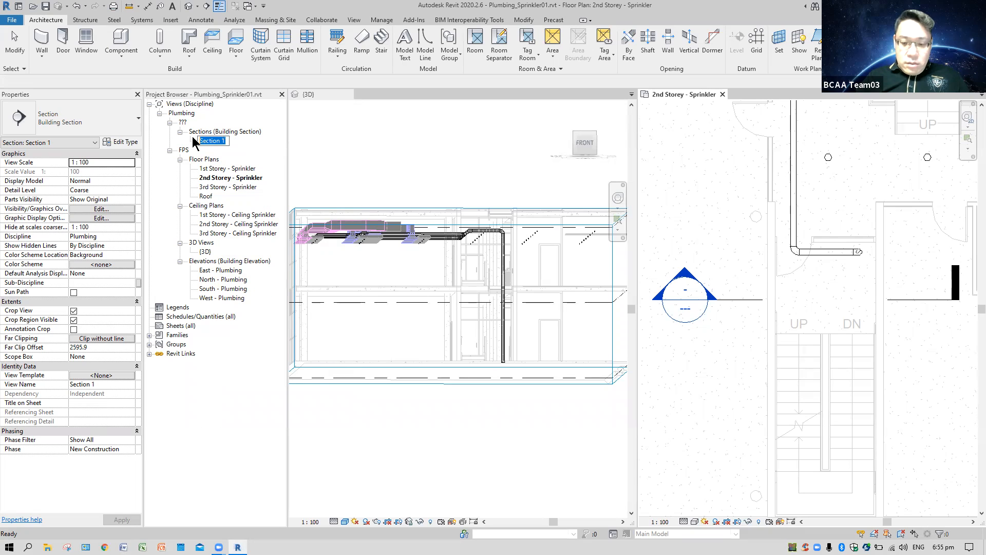
text(S)
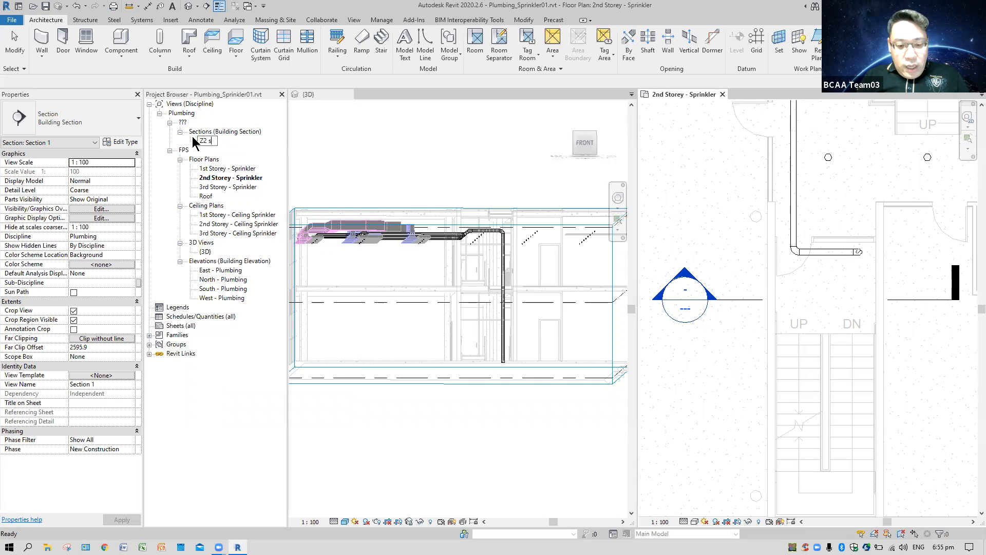
text(2 stairc)
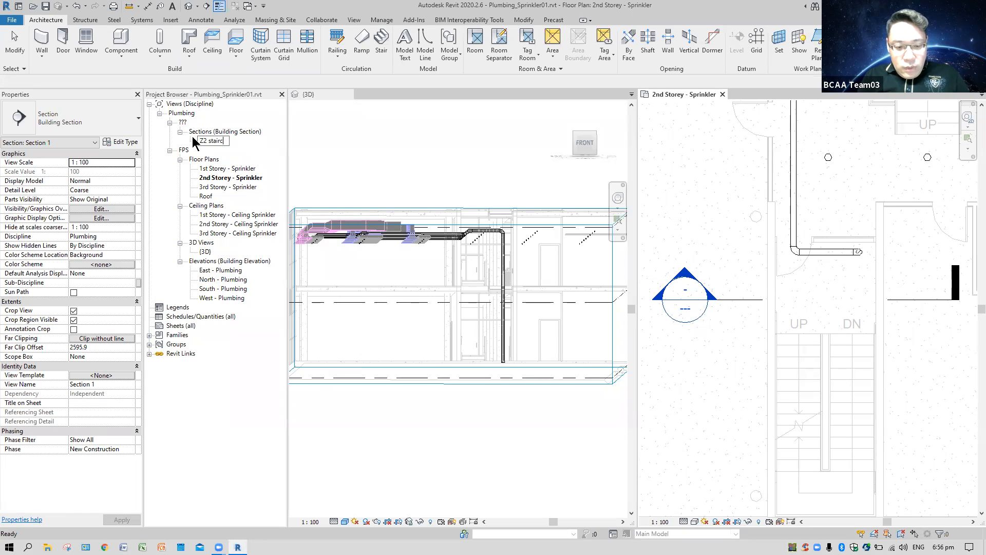
text(ase section A)
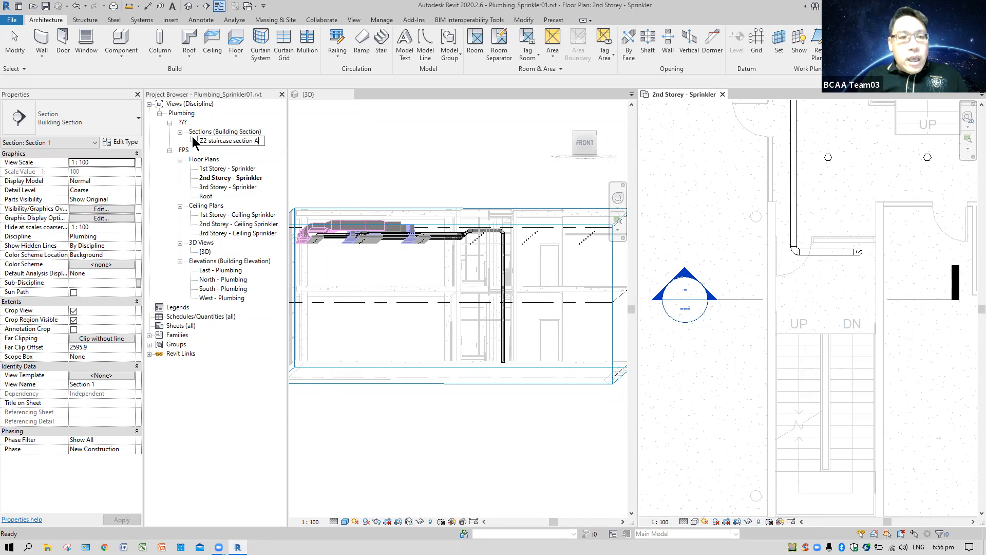
key(Return)
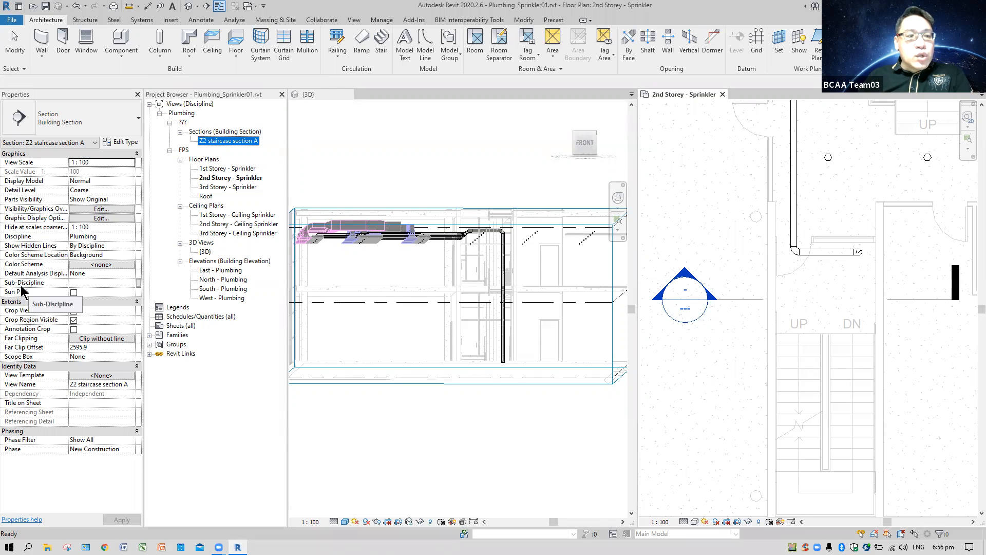
- Set the Z2 staircase section A view's Sub-Discipline to FPS
click(130, 283)
click(86, 292)
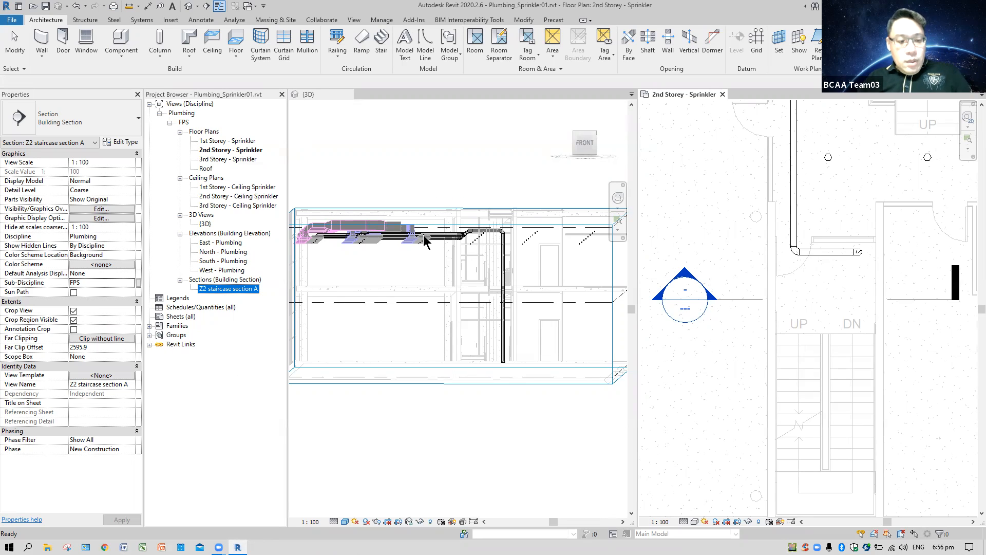
- Combine the tiled views into one tabbed window and open the Z2 staircase section A view
click(400, 342)
shift+middle_drag(401, 348, 475, 362)
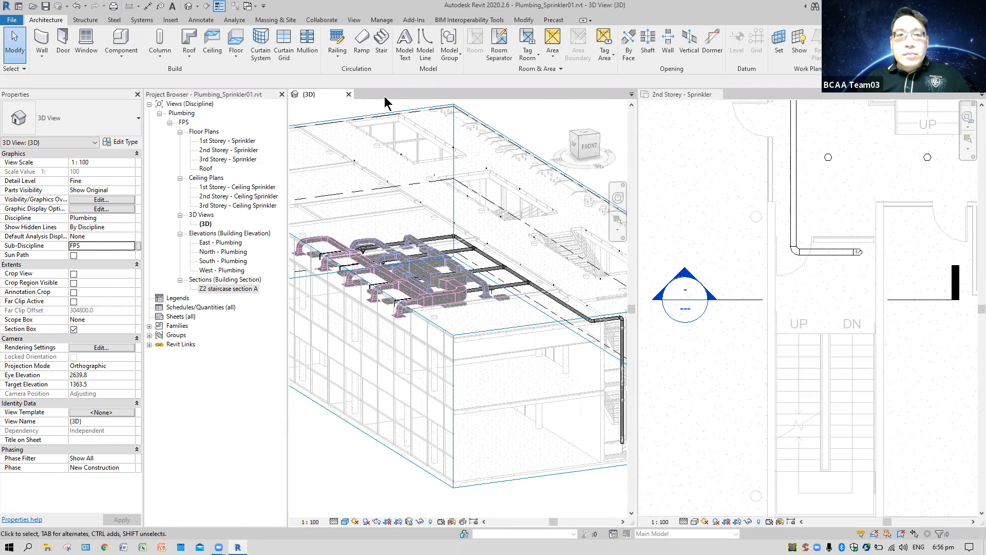
click(348, 94)
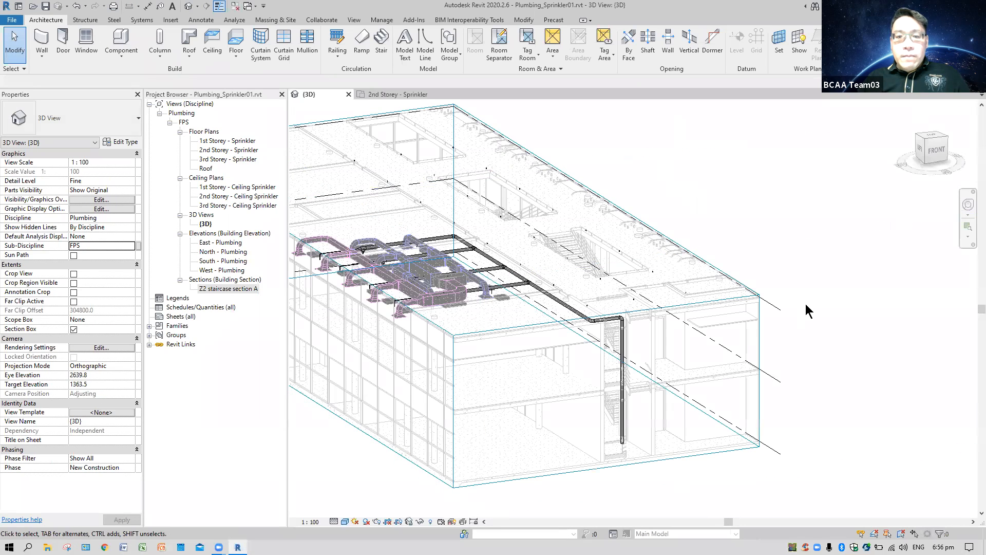
scroll(808, 308, down, 2)
middle_drag(441, 134, 406, 85)
click(388, 96)
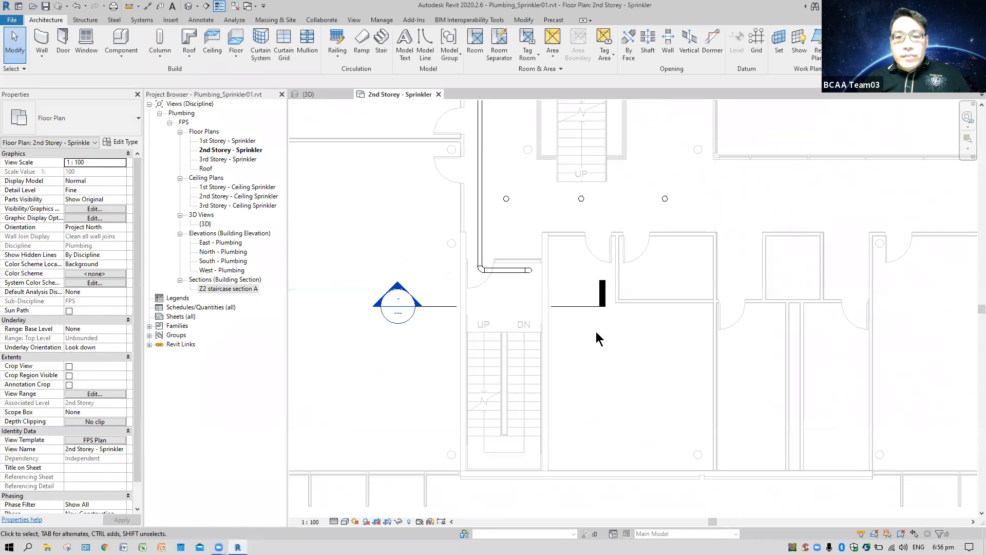
double_click(233, 289)
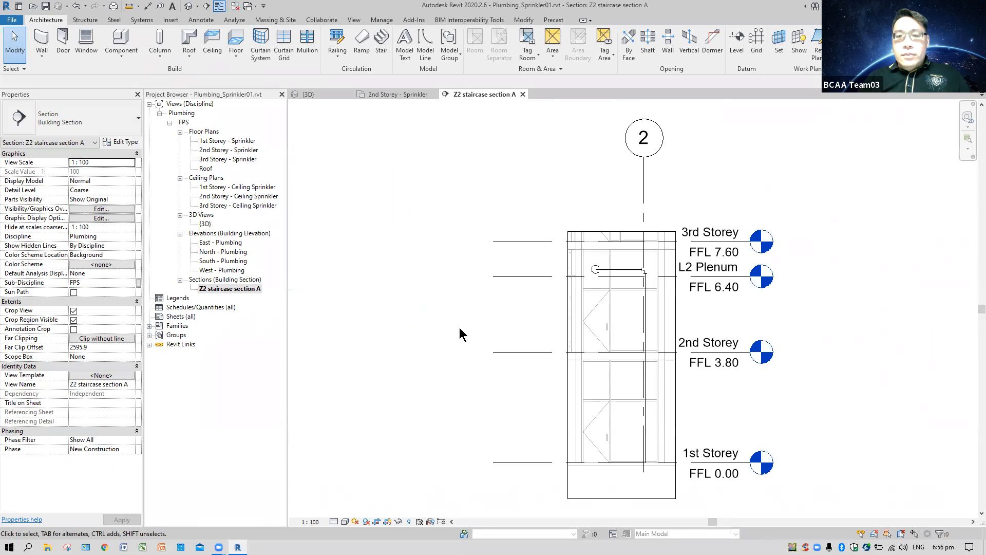
- Set the section view's detail level to Fine
scroll(789, 386, down, 1)
middle_drag(855, 396, 753, 309)
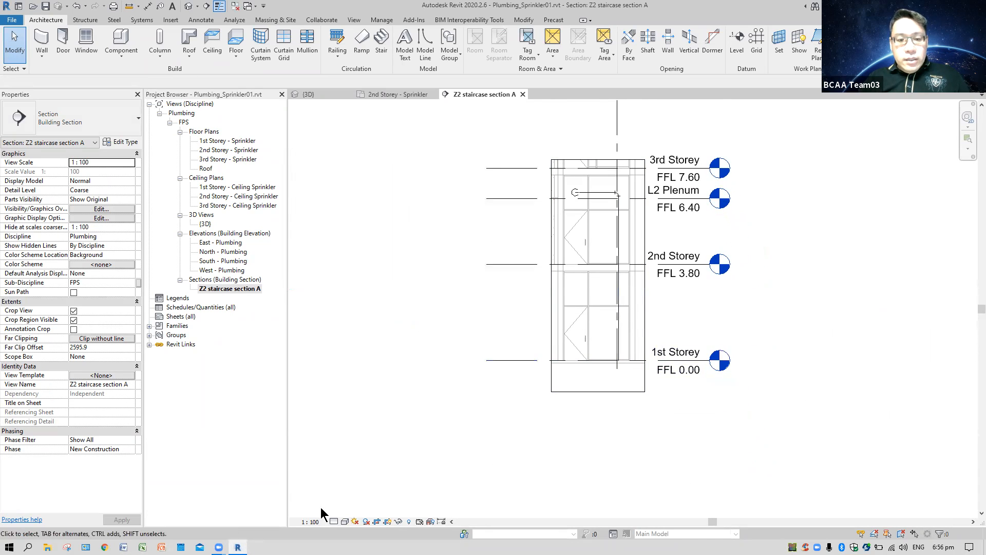
click(334, 522)
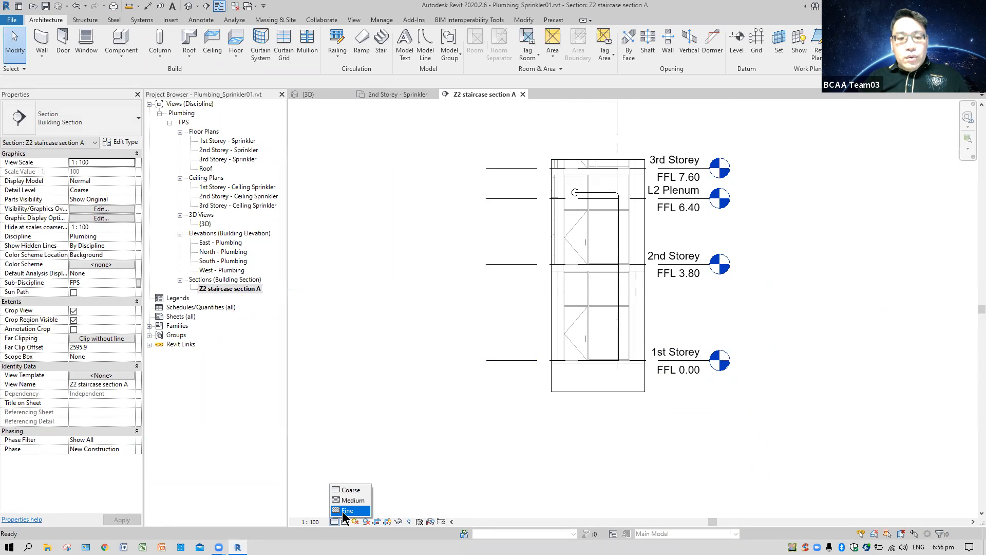
click(344, 511)
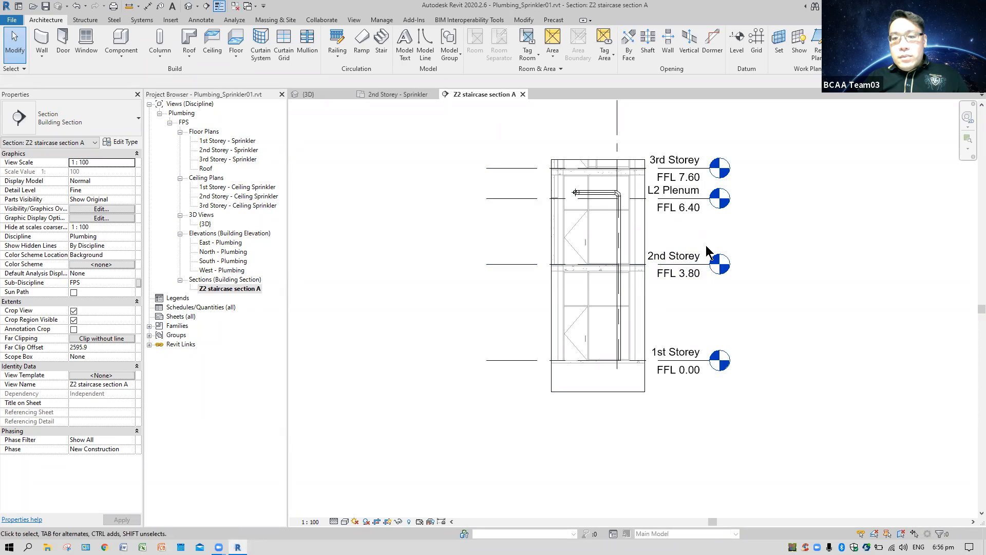
- Lengthen the aligned 1st, 2nd and 3rd Storey level lines so their heads sit farther from the section's crop region
click(704, 269)
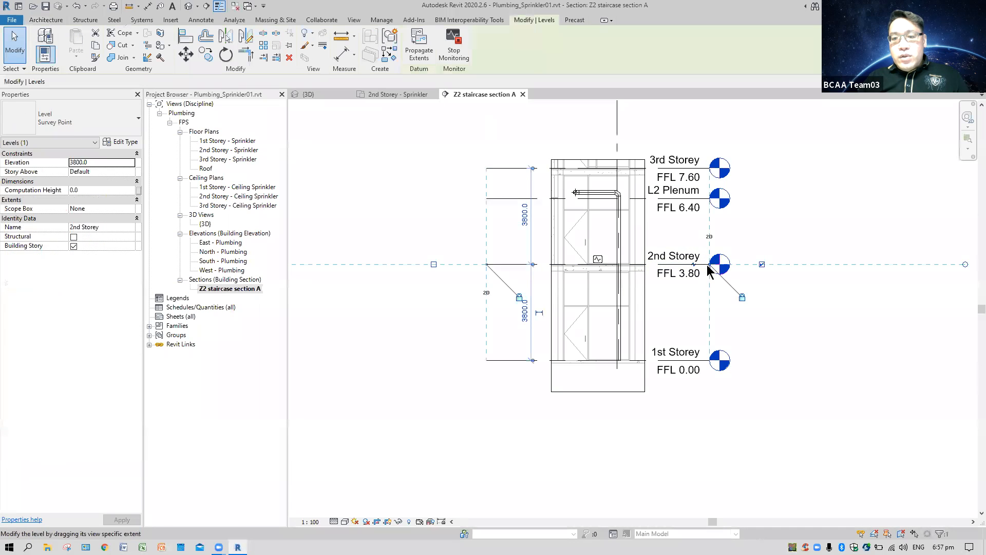
drag(718, 265, 777, 294)
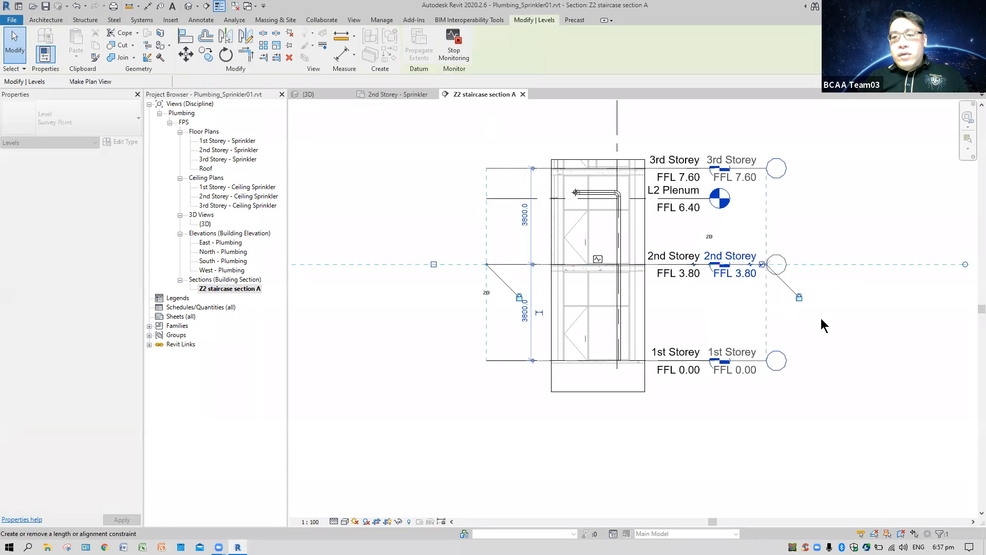
click(832, 330)
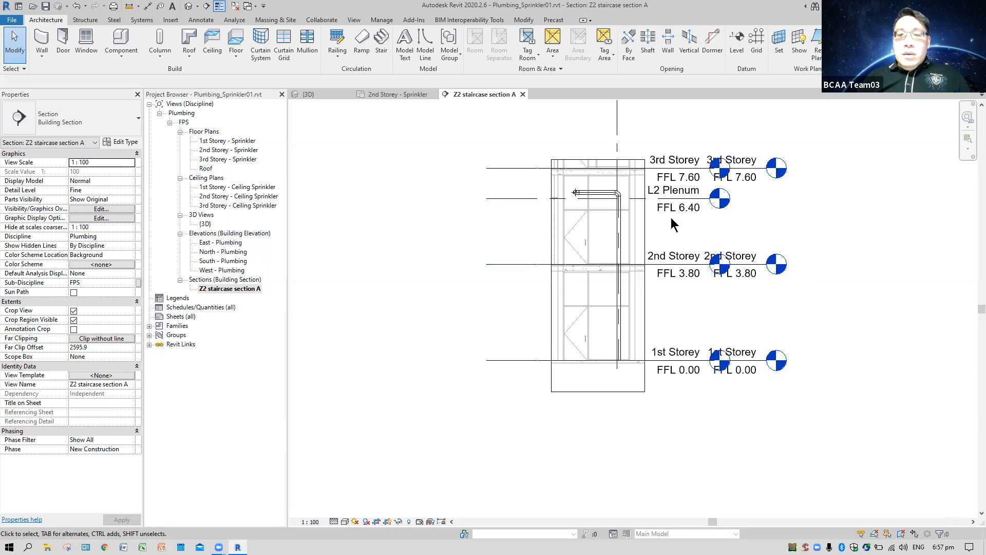
- Convert the 150 mm elbow above the riser into a tee with its open end facing upward
scroll(626, 198, up, 5)
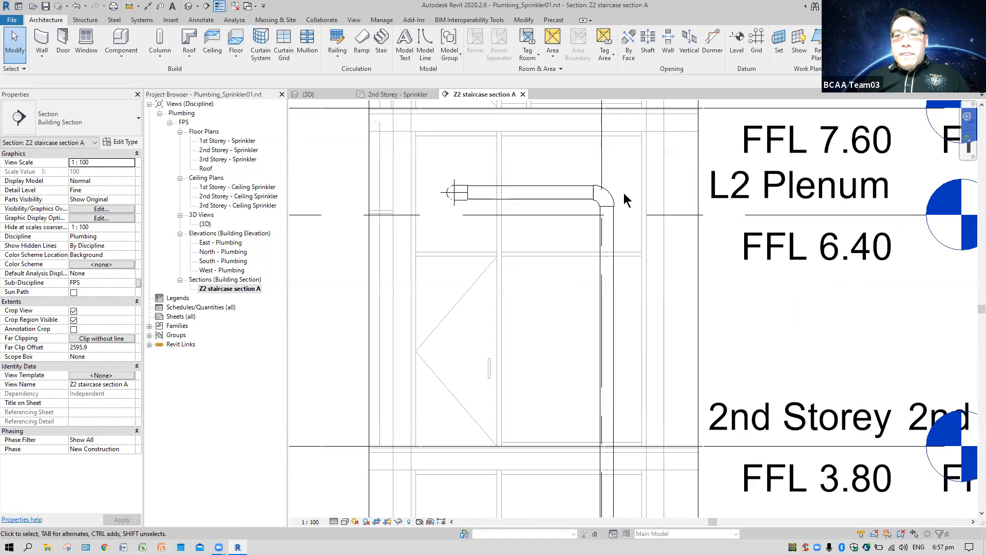
scroll(626, 199, up, 1)
click(611, 201)
middle_drag(610, 201, 673, 253)
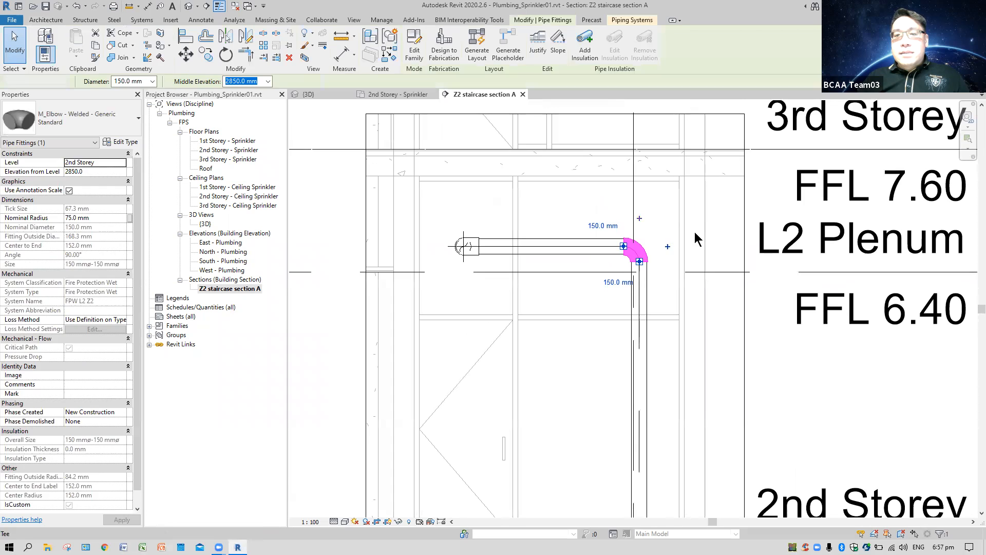
click(668, 247)
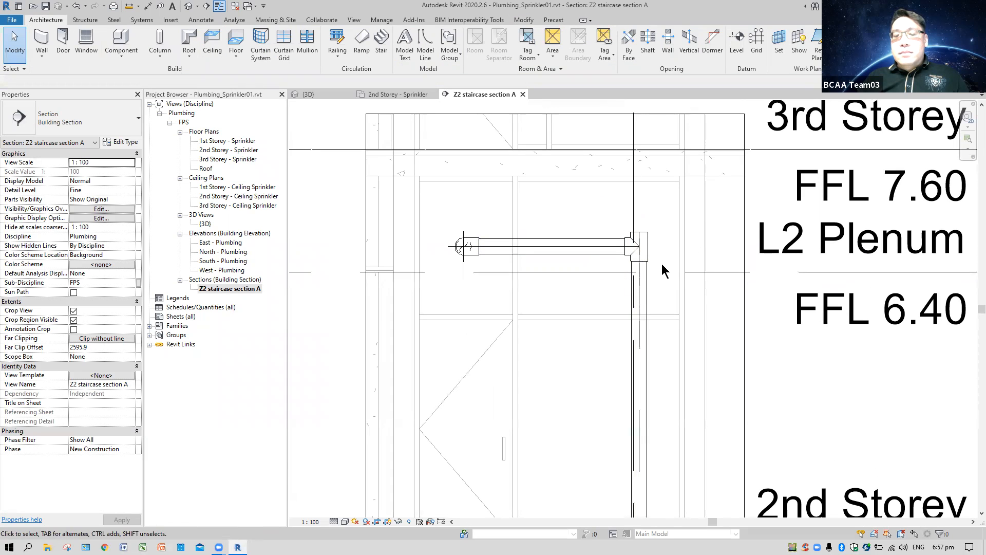
- Draw a 150 mm vertical pipe from the tee's open upper end past the 3rd Storey level, to about 4393 mm above the 2nd Storey
click(594, 250)
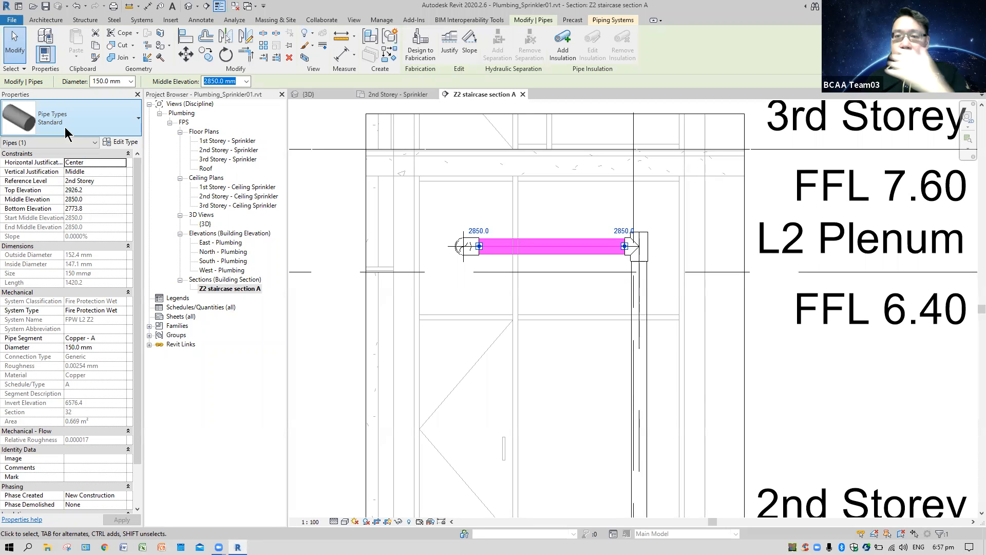
click(647, 306)
middle_drag(667, 247, 659, 280)
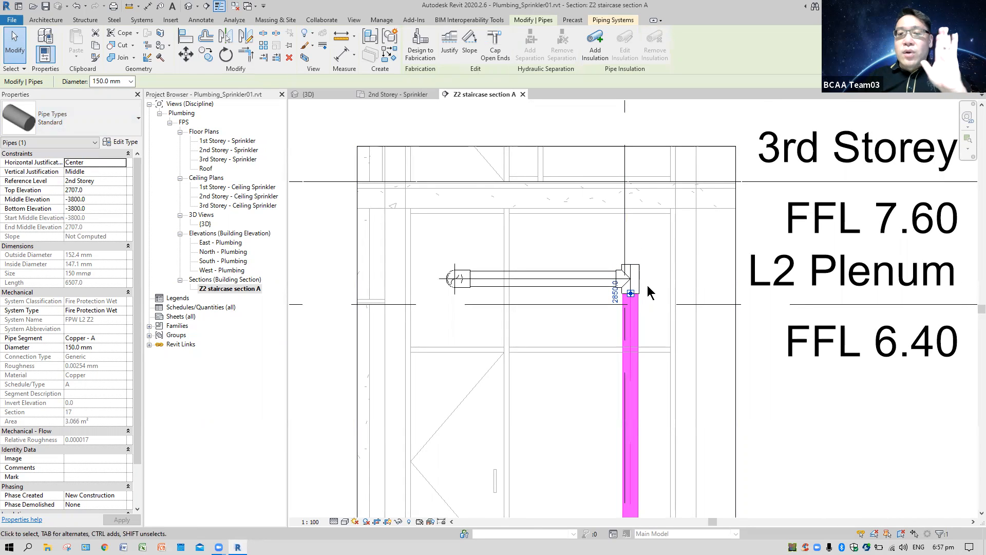
click(645, 253)
click(648, 267)
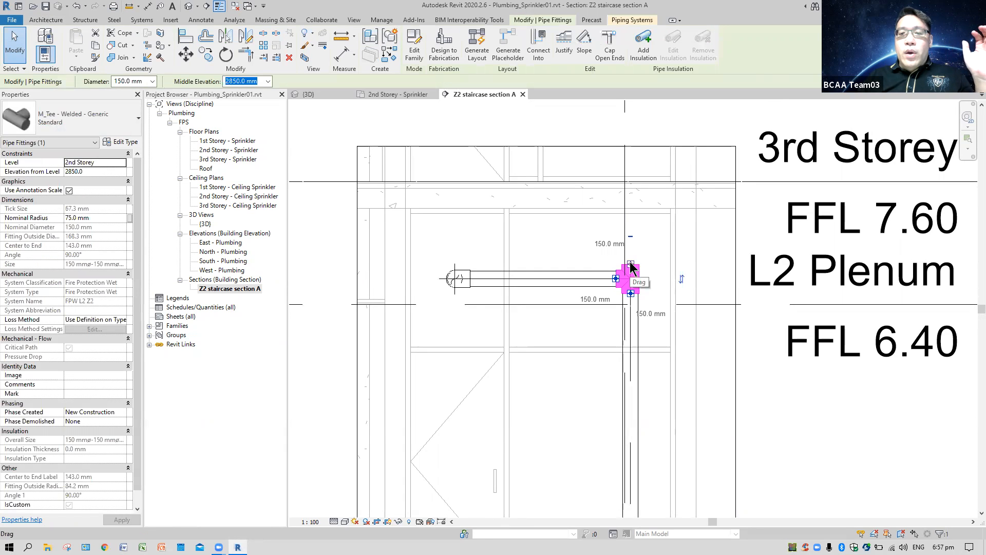
right_click(630, 264)
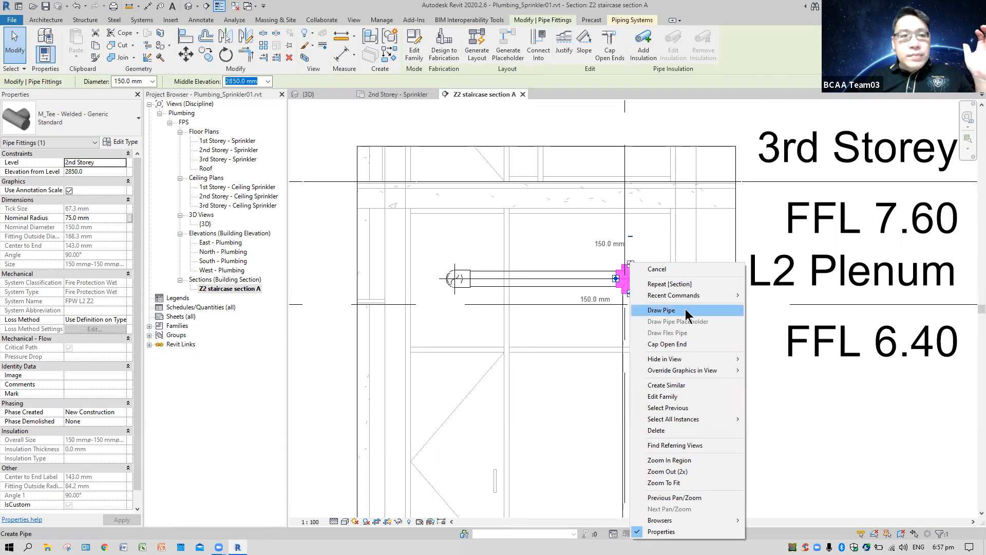
click(685, 310)
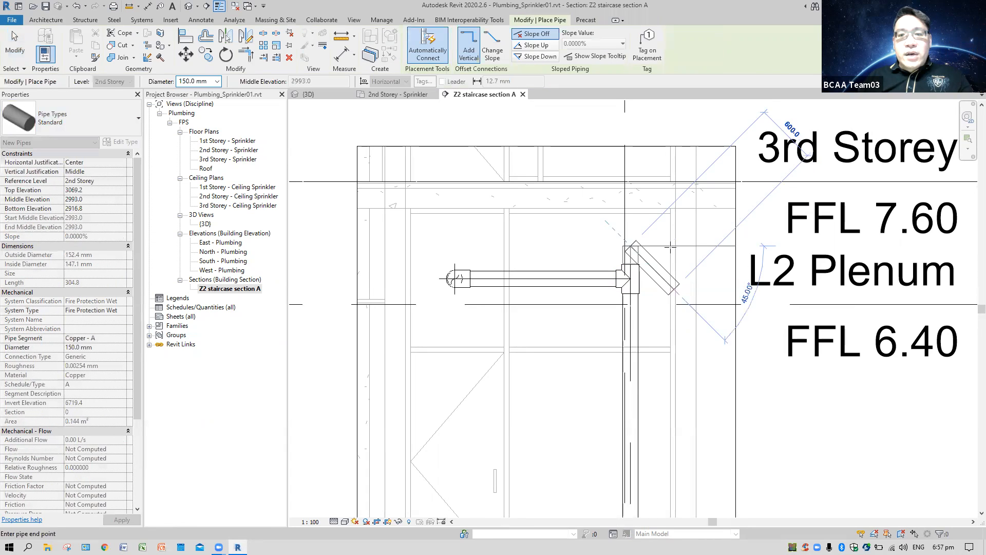
click(633, 121)
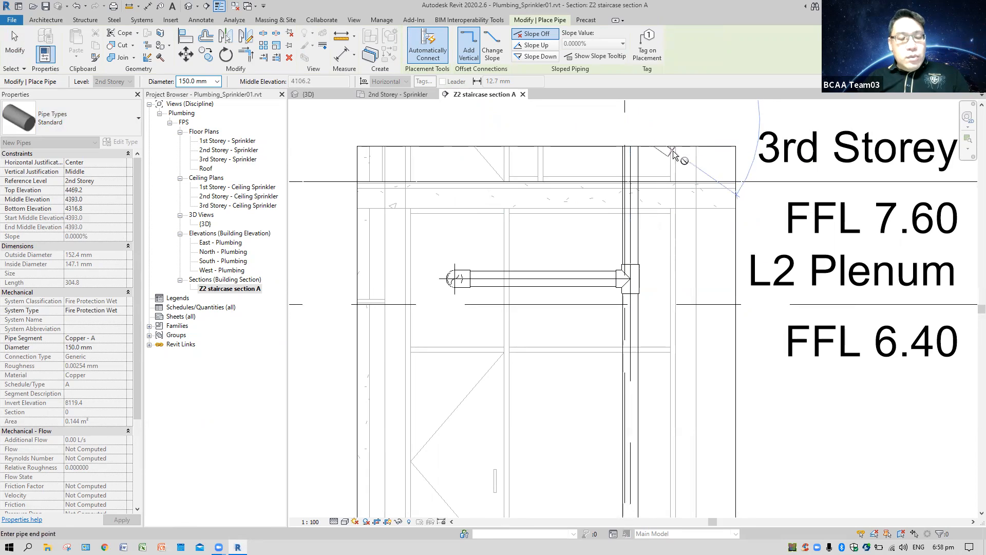
key(Escape)
key(Escape)
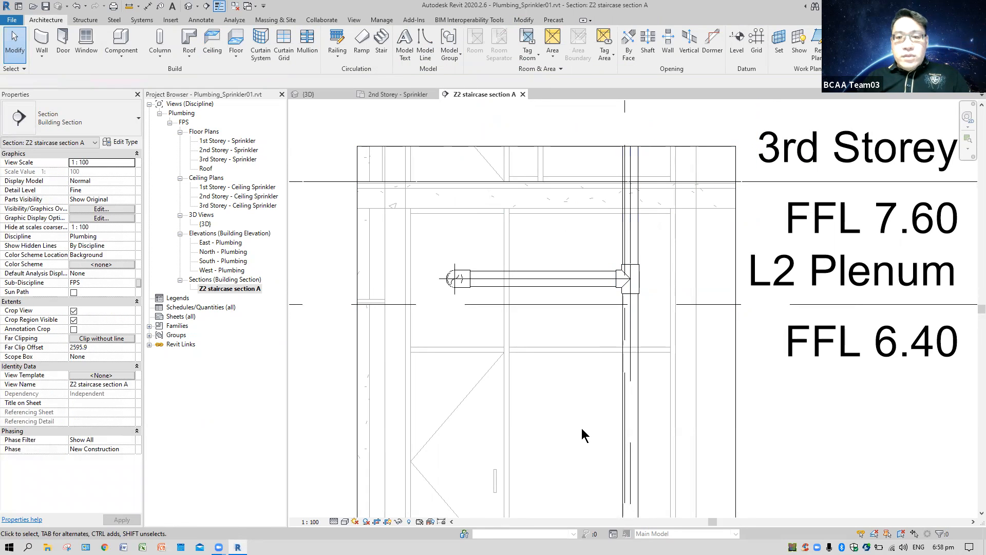
- Set the section view's visual style to Consistent Colors
click(344, 521)
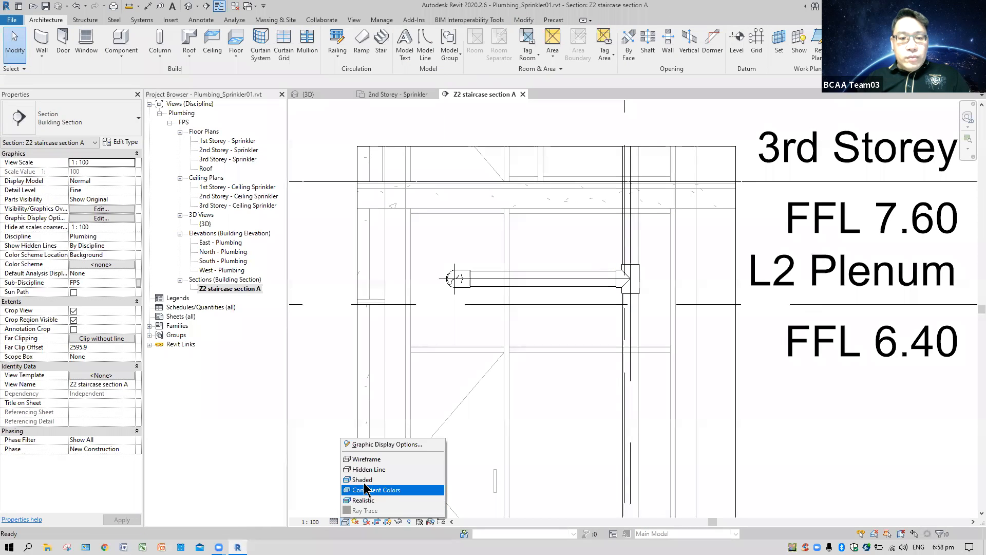
click(368, 490)
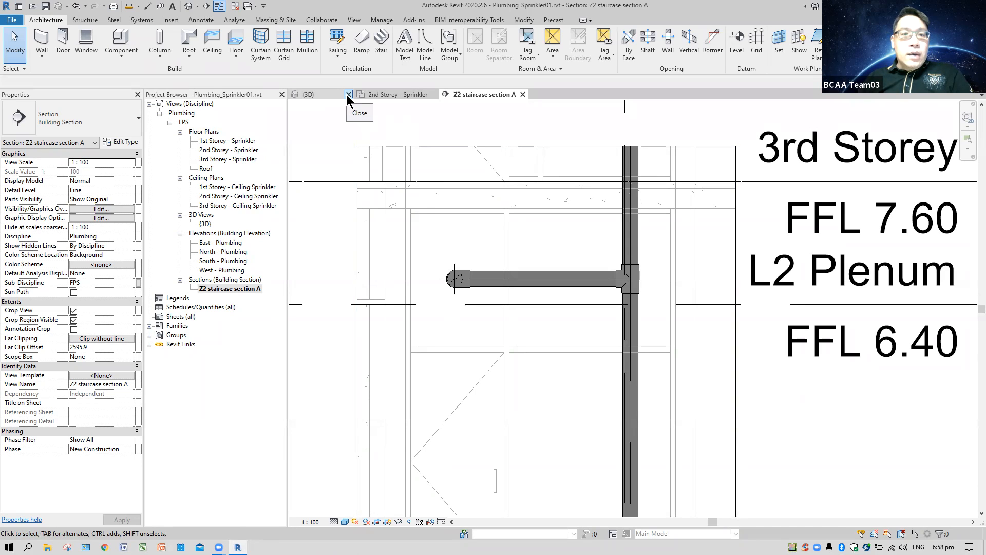
- Close the 3D view and tile the staircase section beside the 2nd Storey - Sprinkler plan
click(349, 94)
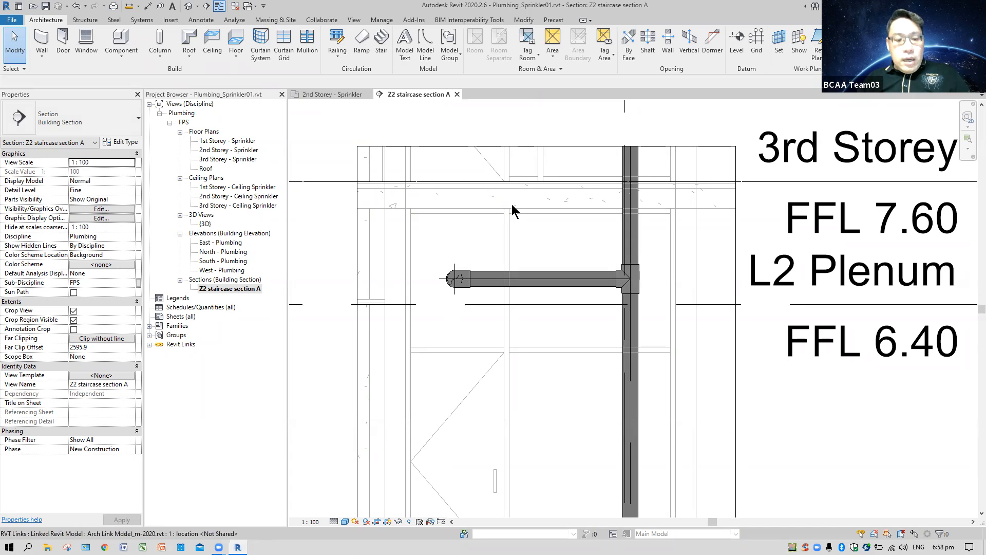
key(w)
key(t)
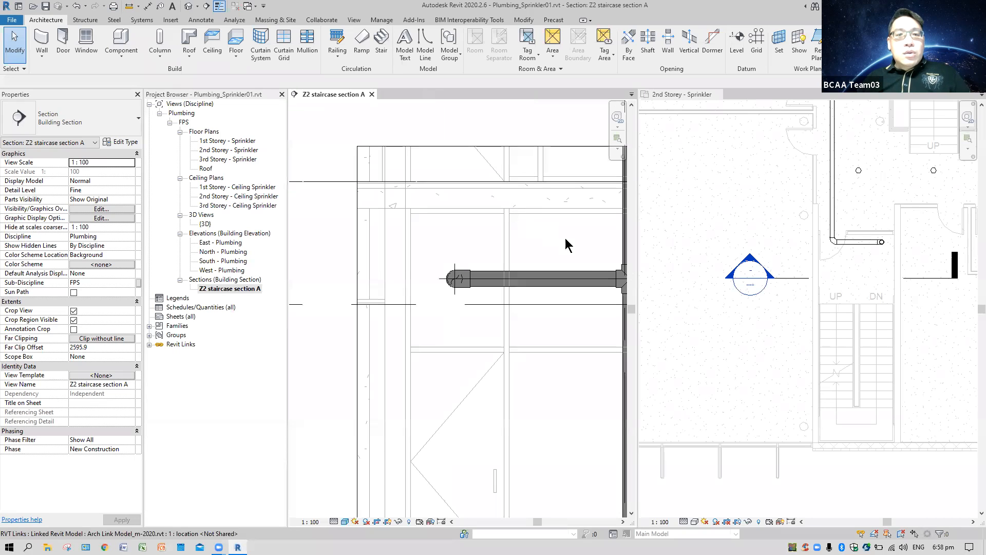
click(925, 329)
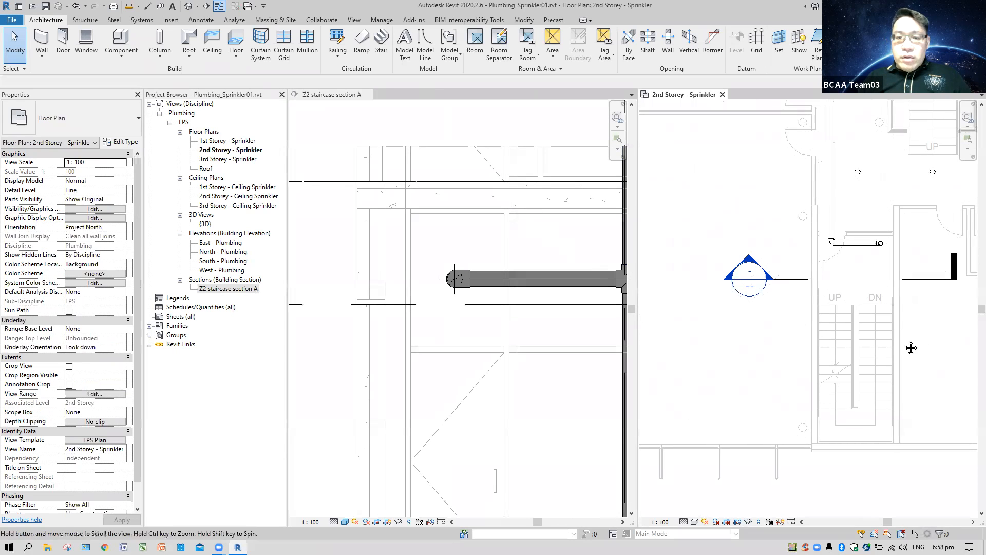
click(540, 337)
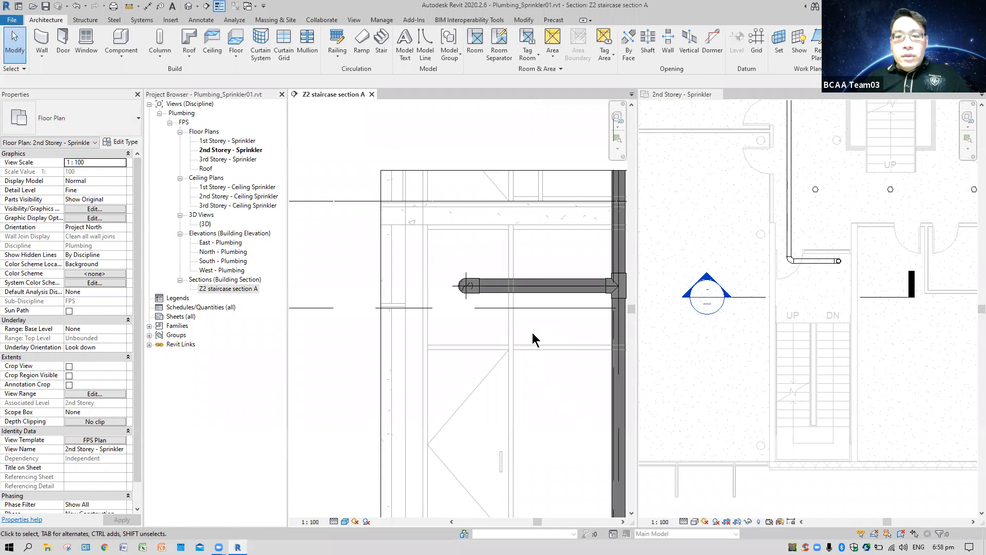
middle_drag(543, 334, 487, 314)
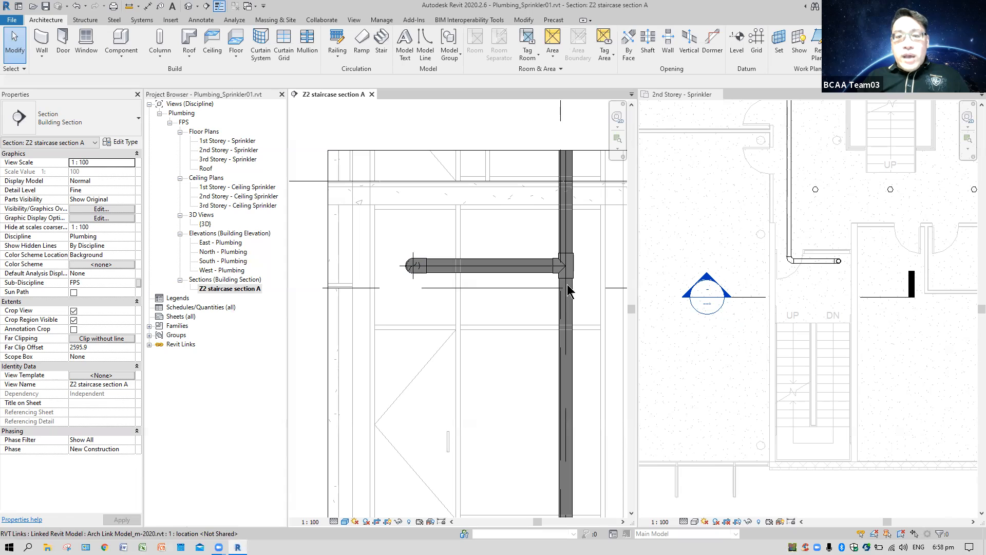
- Try to select the corner elbow and its adjoining pipes in the plan with a crossing selection
click(496, 259)
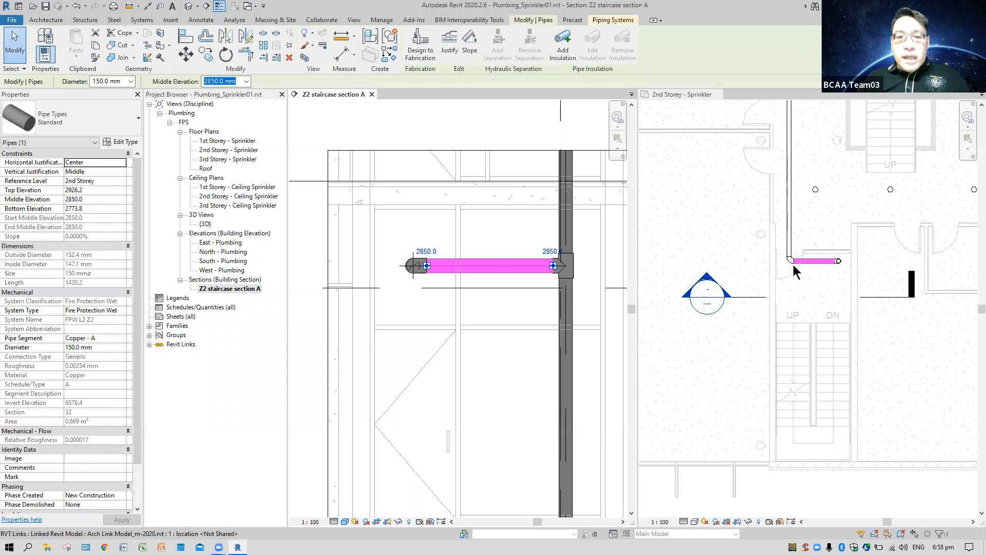
scroll(784, 267, up, 5)
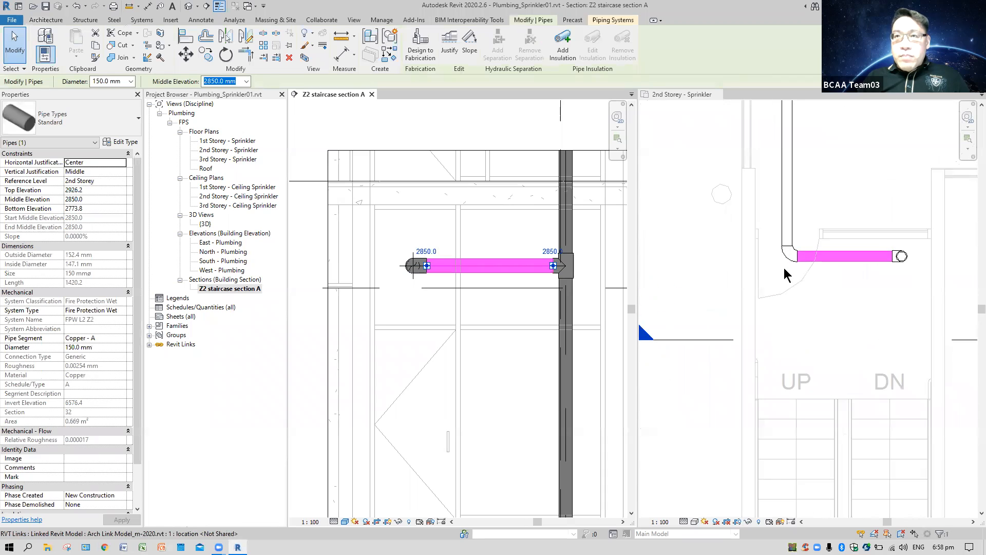
middle_drag(801, 327, 804, 363)
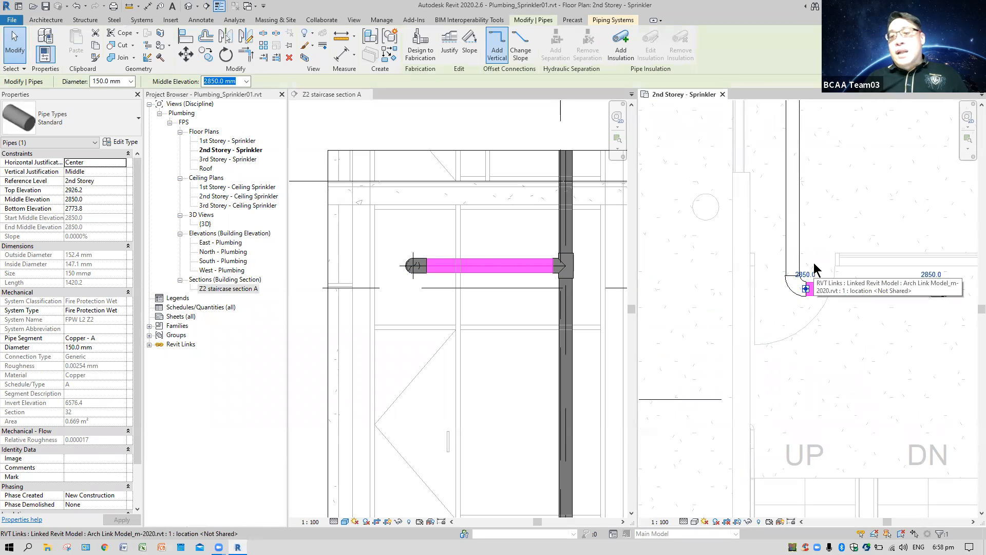
drag(813, 249, 783, 294)
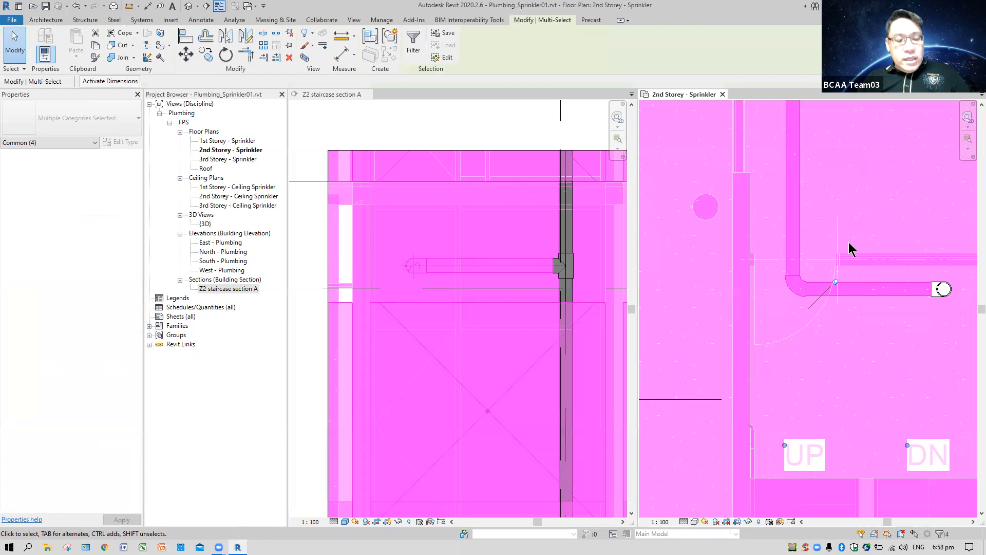
key(Escape)
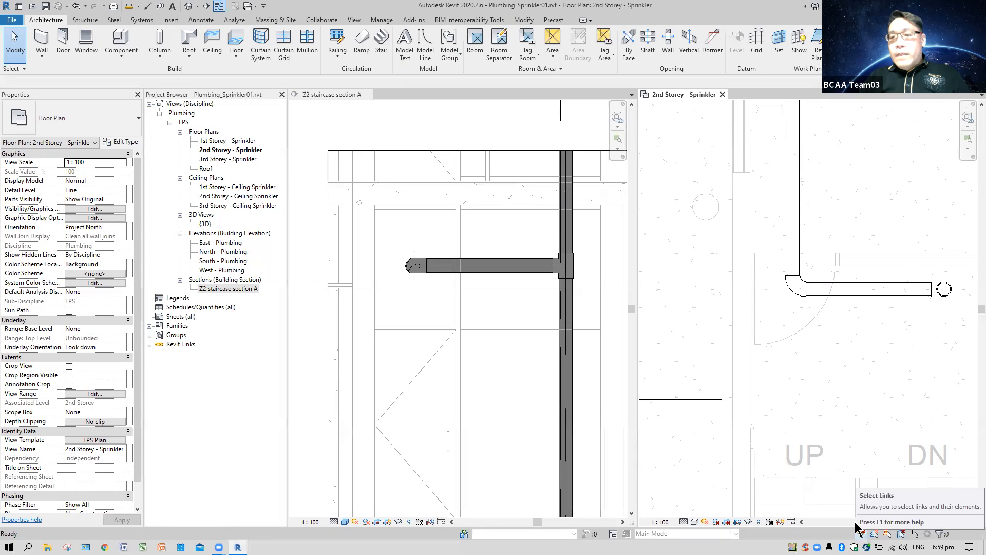
- Set the diameter of the whole main pipe run, from beside the riser to the farthest branch's corner elbow, to 100 mm
click(511, 270)
click(505, 267)
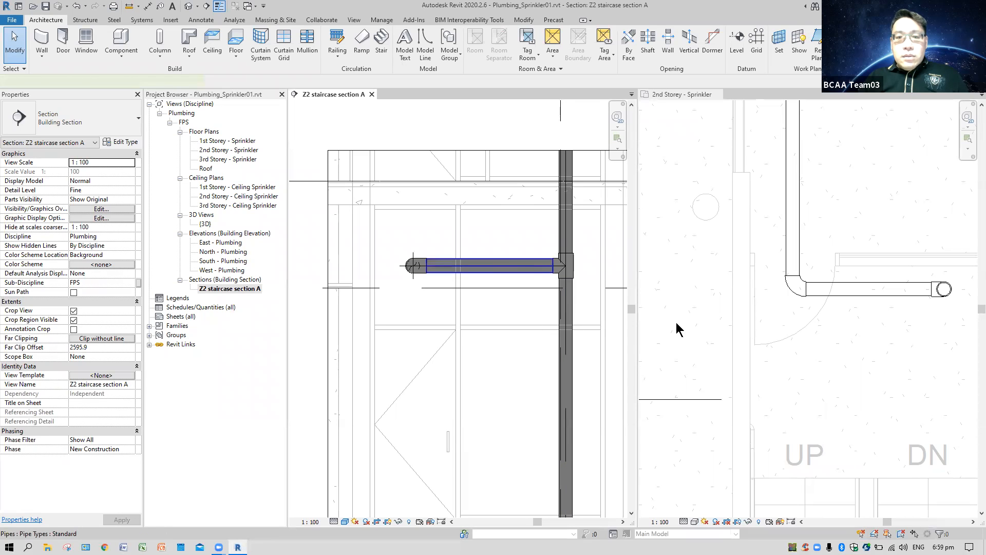
click(810, 253)
key(Tab)
click(805, 261)
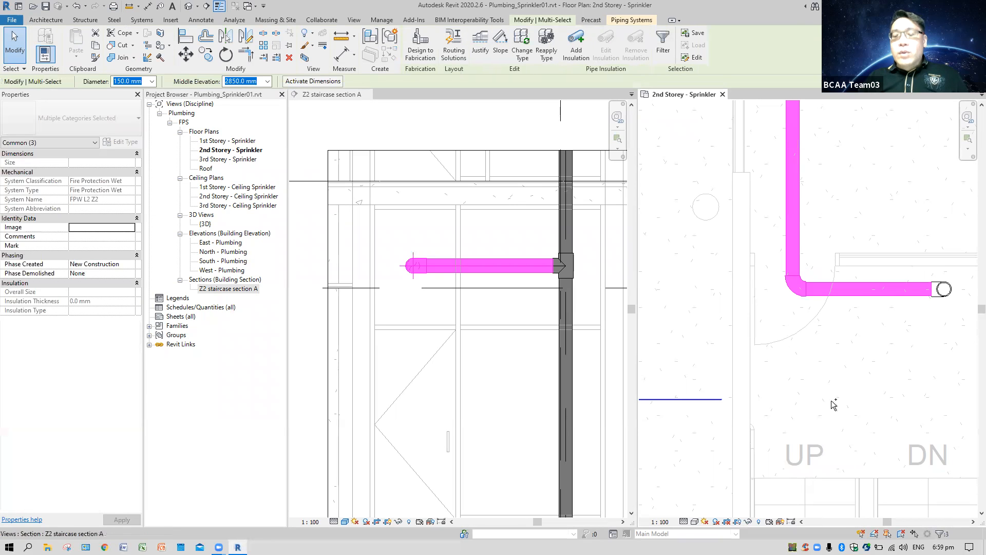
scroll(858, 365, down, 3)
middle_drag(849, 192, 836, 386)
middle_drag(844, 292, 841, 348)
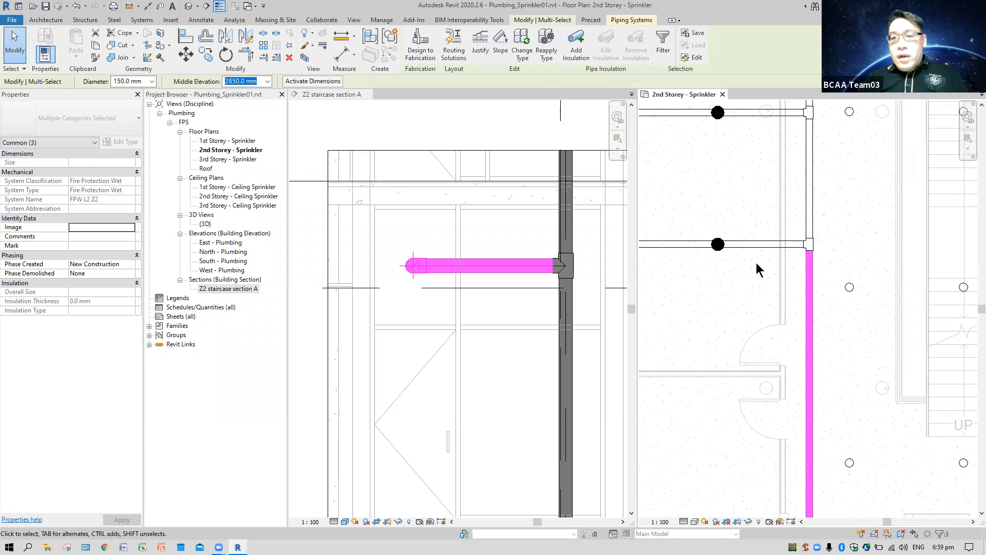
scroll(833, 246, down, 1)
middle_drag(839, 262, 819, 355)
scroll(817, 323, down, 1)
scroll(815, 324, down, 1)
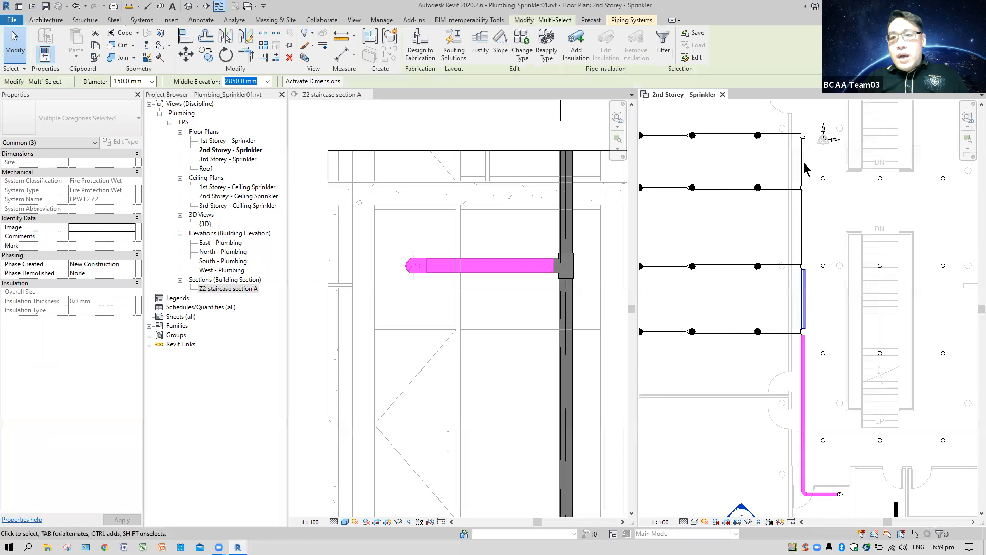
ctrl+drag(795, 117, 816, 353)
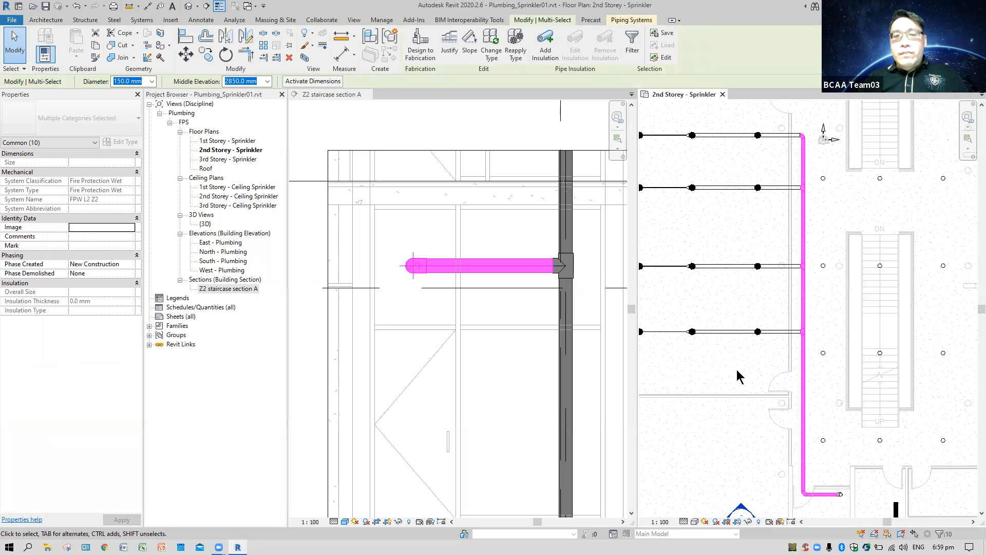
middle_drag(839, 452, 837, 361)
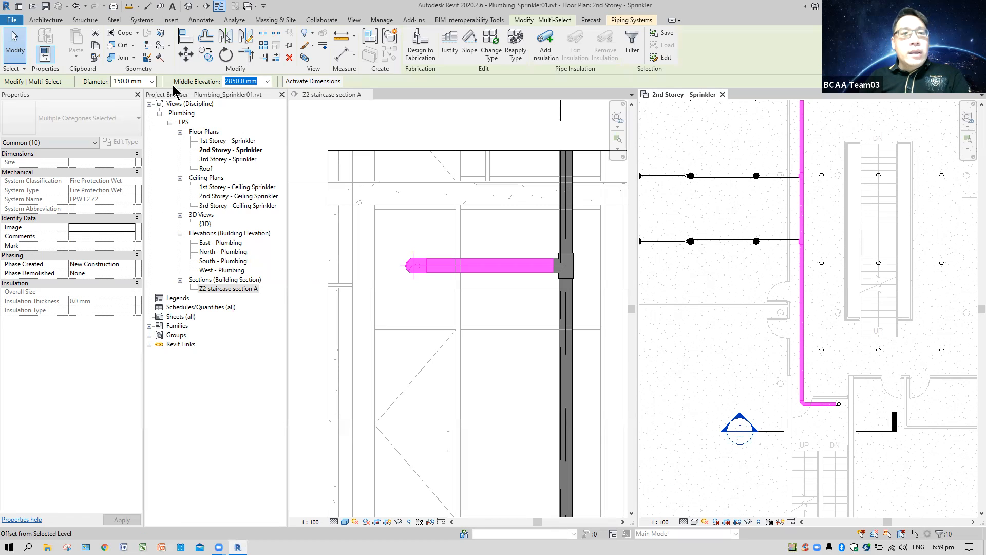
click(152, 81)
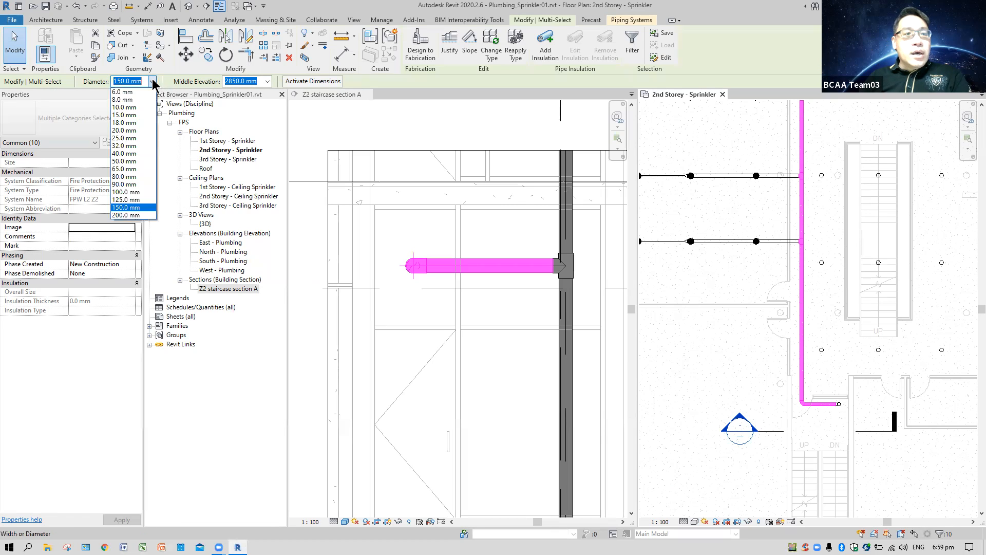
click(136, 193)
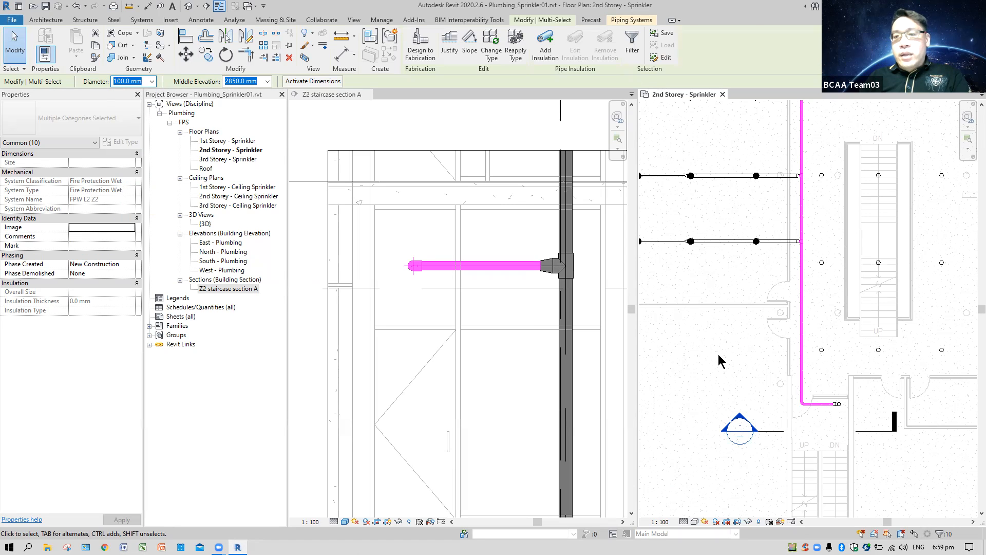
click(756, 260)
- Delete the pipes and fittings of the three branch lines nearest the riser, including their transitions at the main pipe, keeping the main's tees
scroll(755, 258, up, 1)
middle_drag(760, 261, 832, 309)
scroll(832, 309, down, 3)
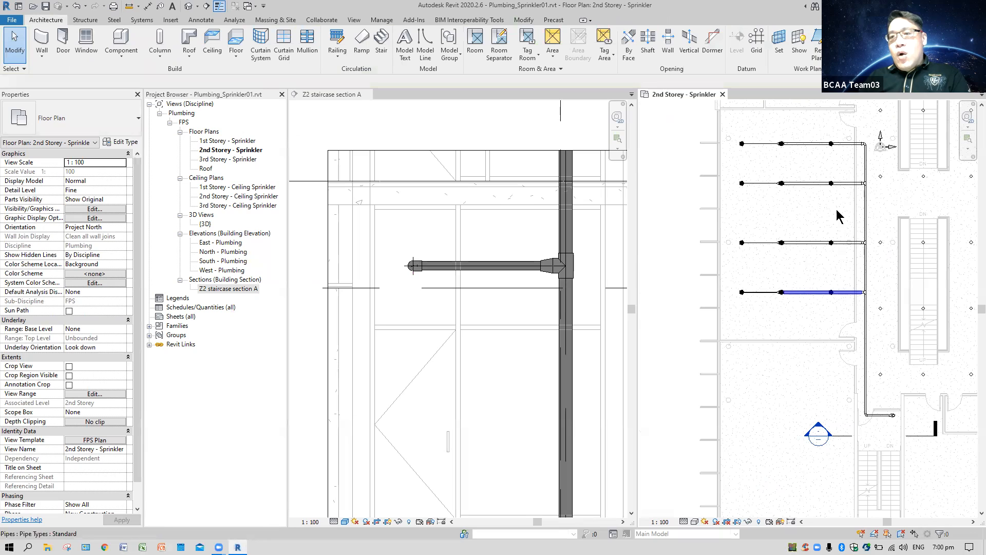
drag(733, 168, 869, 310)
scroll(879, 304, up, 8)
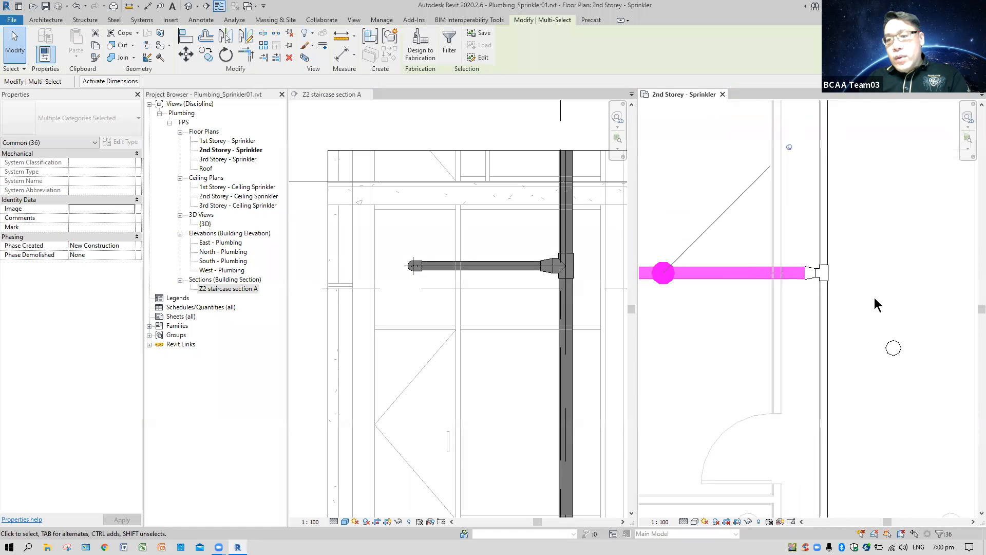
scroll(800, 276, down, 4)
scroll(803, 277, up, 2)
scroll(803, 277, up, 2)
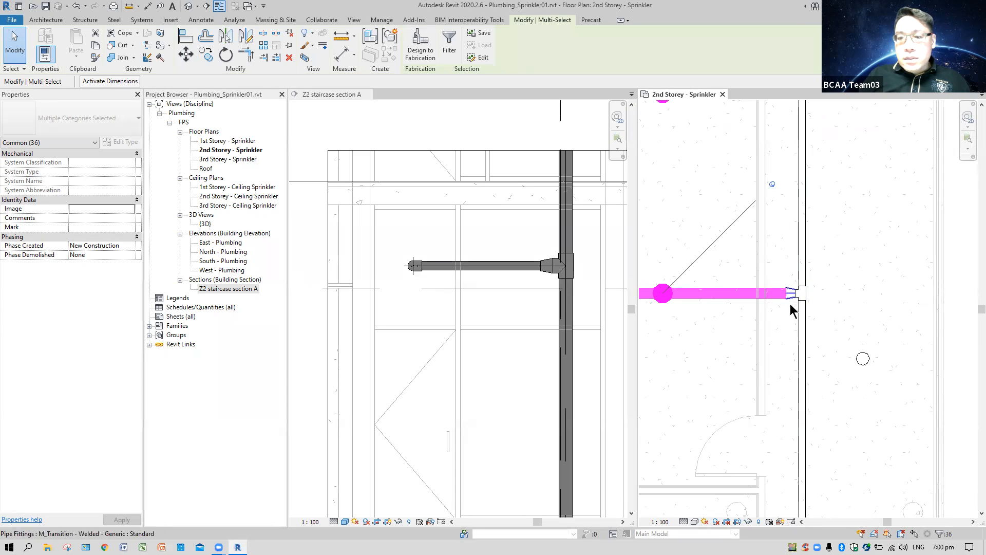
scroll(789, 304, up, 3)
ctrl+click(832, 300)
scroll(855, 220, down, 5)
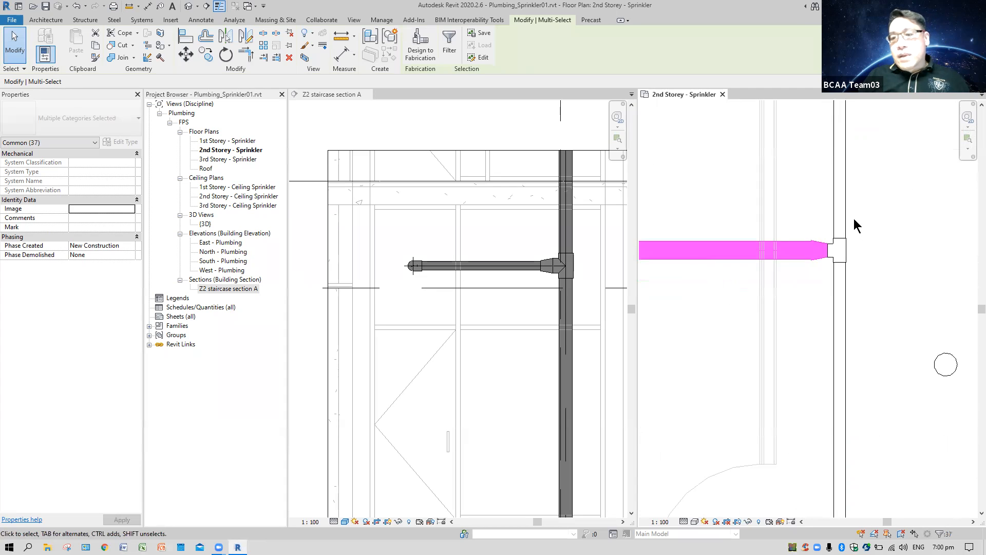
scroll(879, 253, up, 2)
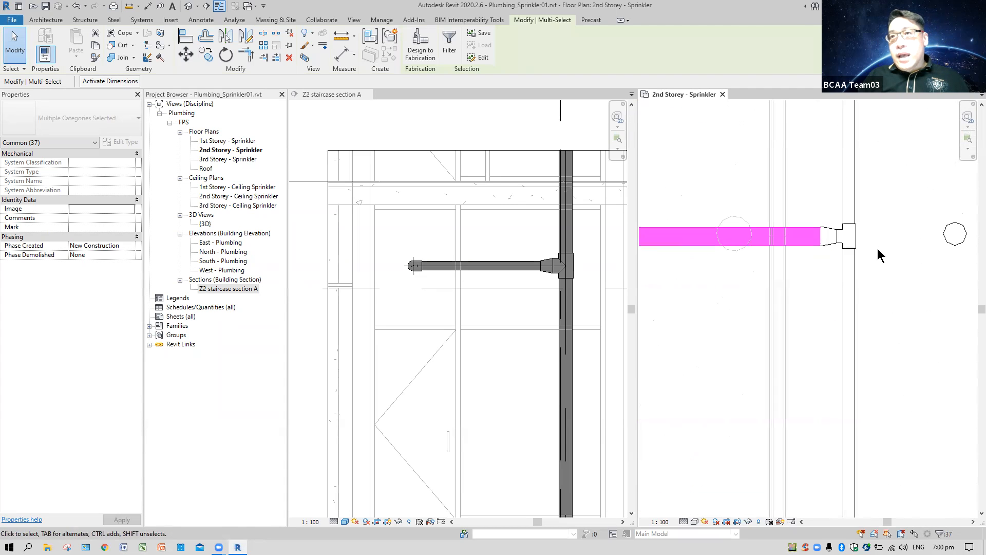
middle_drag(878, 253, 879, 301)
ctrl+click(832, 277)
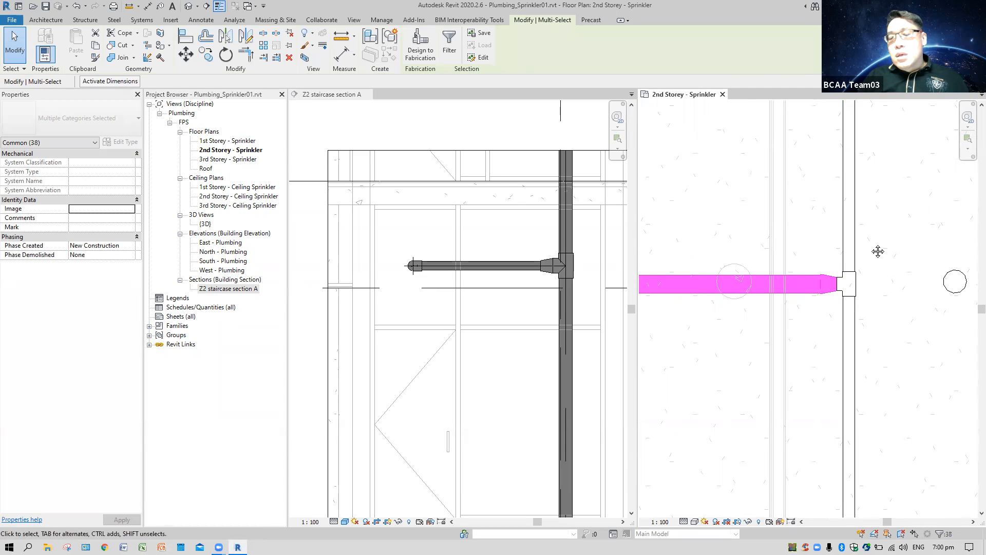
middle_drag(879, 252, 879, 370)
mouse_move(865, 218)
middle_down()
mouse_move(871, 331)
mouse_move(885, 315)
middle_up()
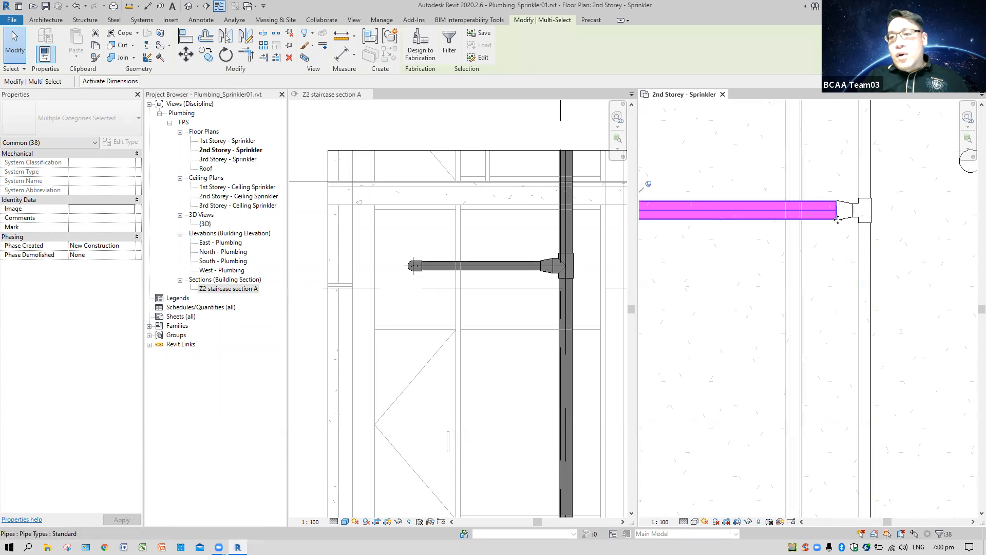
ctrl+click(845, 224)
scroll(903, 230, down, 2)
middle_drag(867, 178, 858, 321)
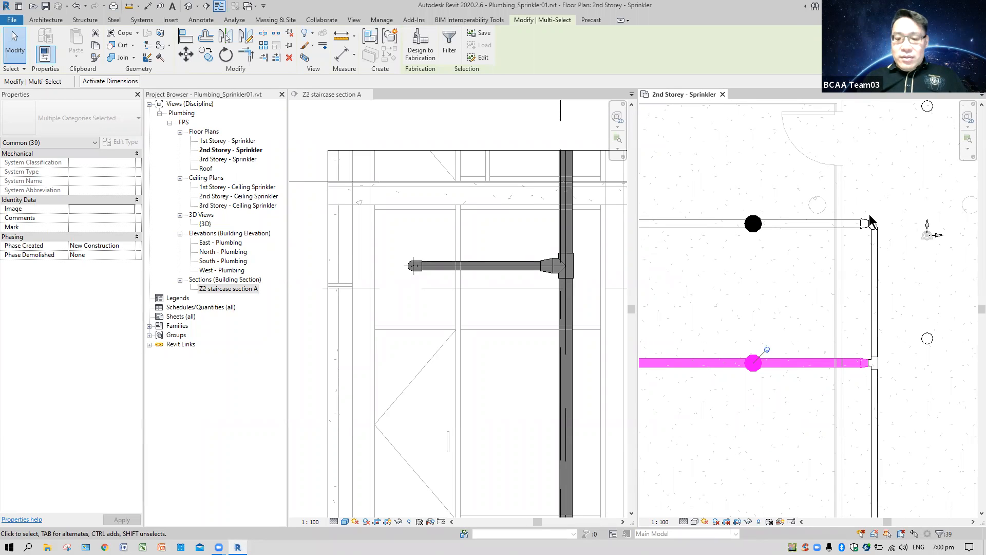
key(Delete)
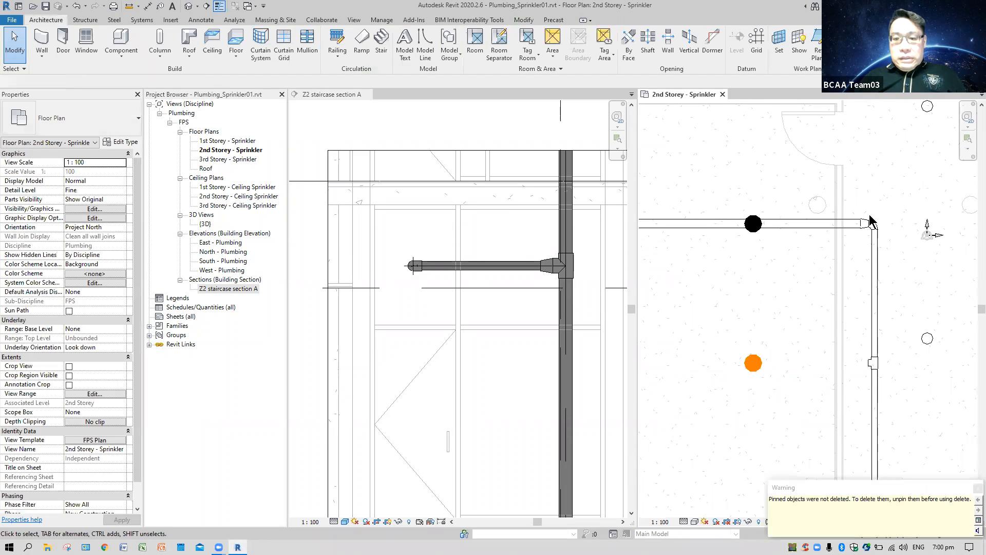
click(926, 386)
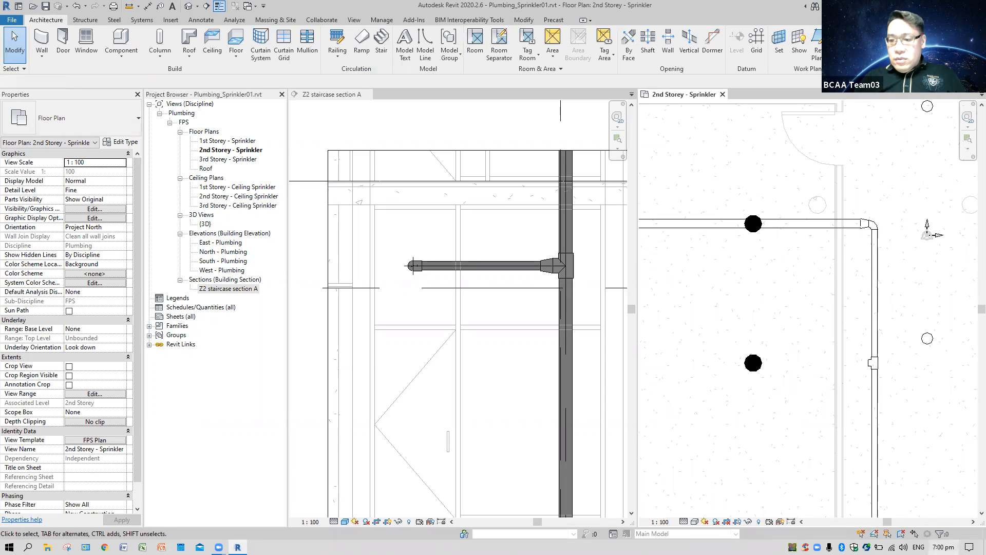
click(903, 547)
drag(947, 526, 906, 527)
click(920, 411)
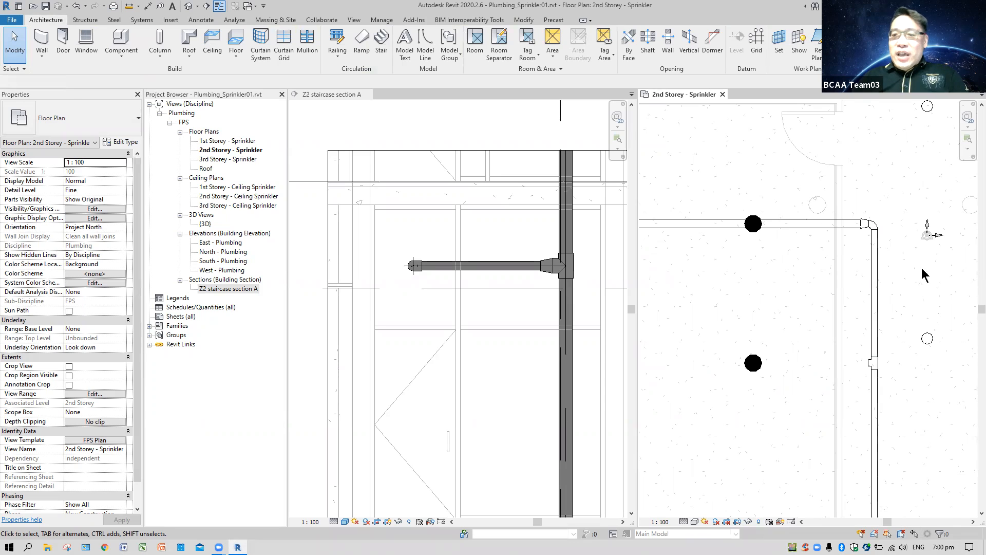
- Convert the elbow at the main pipe's far corner into a tee and set the tee's diameter to 100 mm
scroll(888, 218, up, 2)
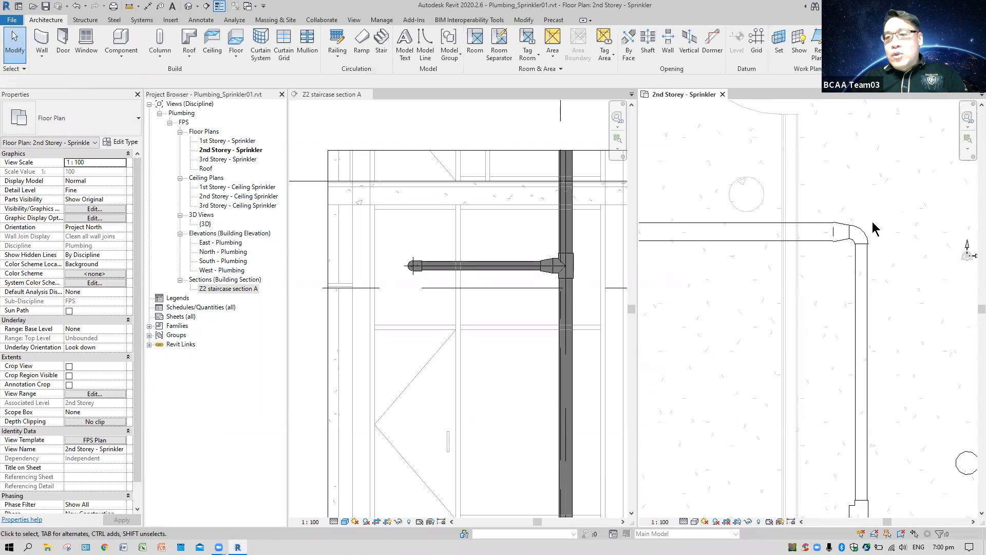
scroll(896, 241, down, 4)
middle_drag(906, 331, 845, 383)
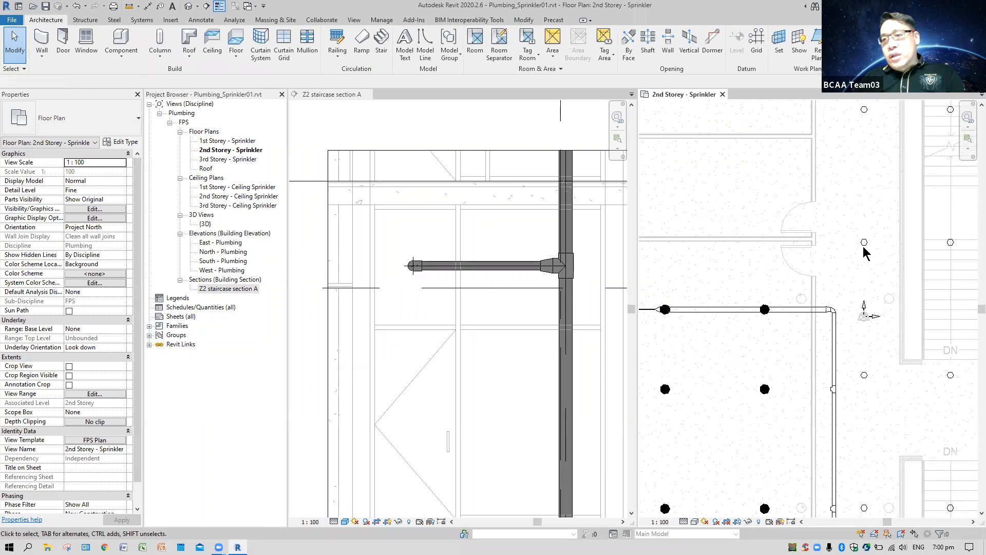
scroll(866, 246, down, 2)
scroll(856, 267, up, 4)
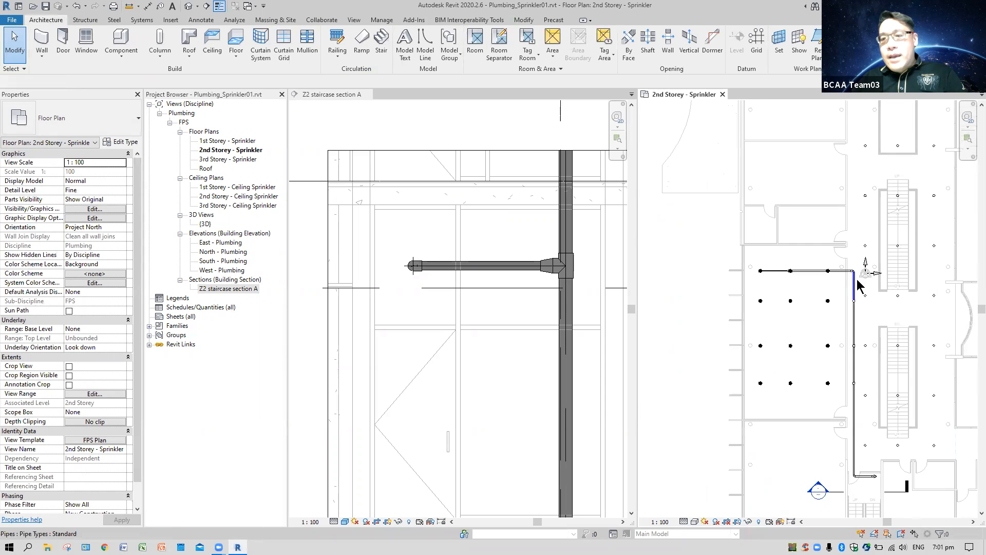
scroll(856, 263, up, 2)
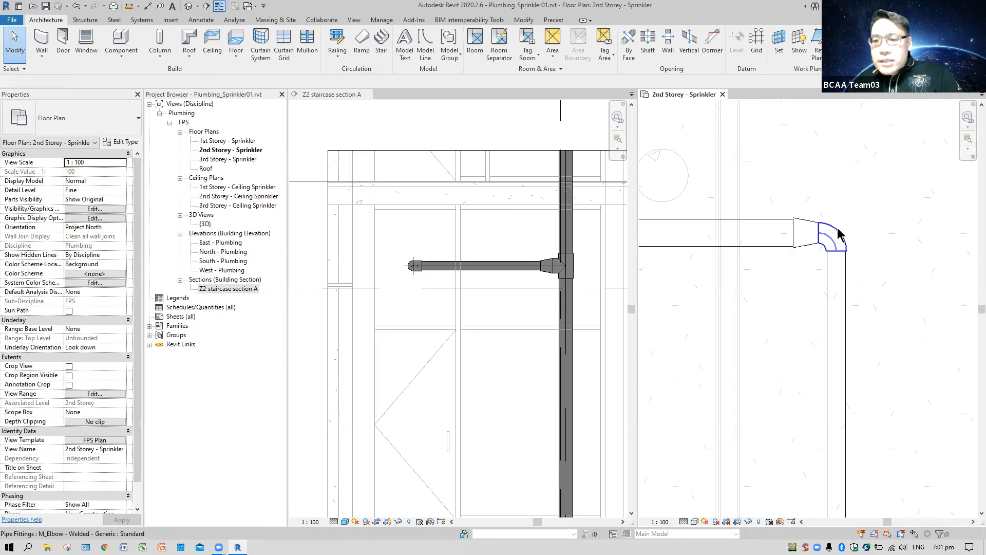
click(871, 218)
click(837, 188)
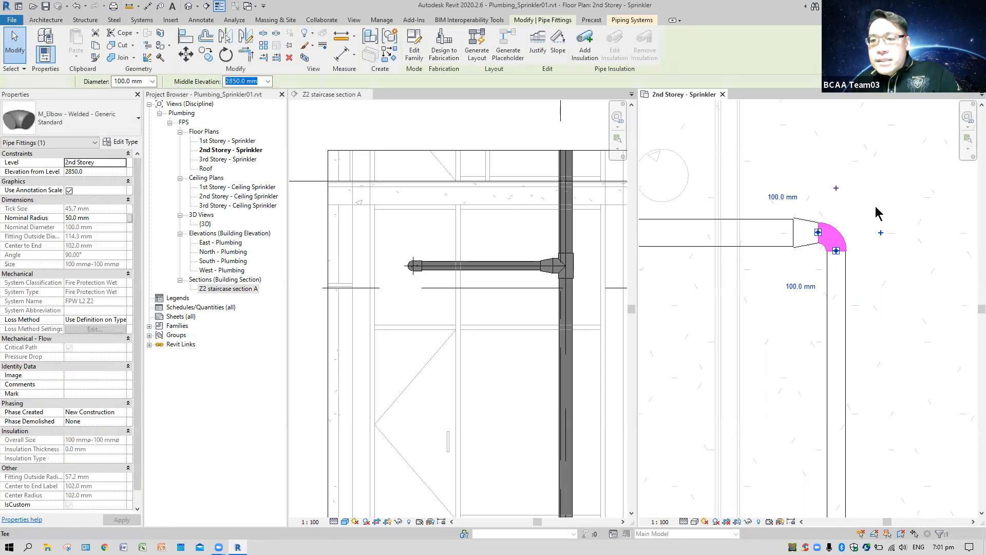
drag(787, 162, 883, 314)
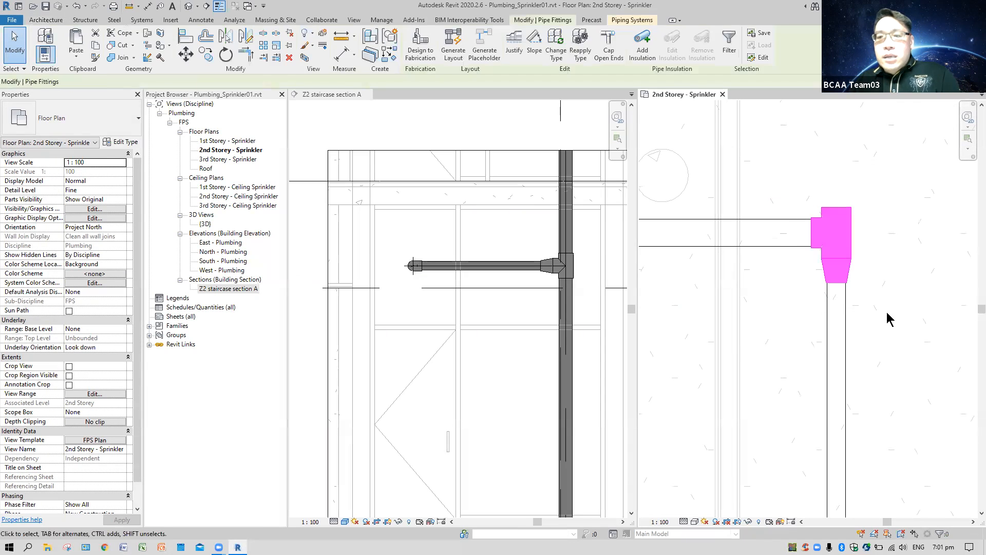
click(152, 81)
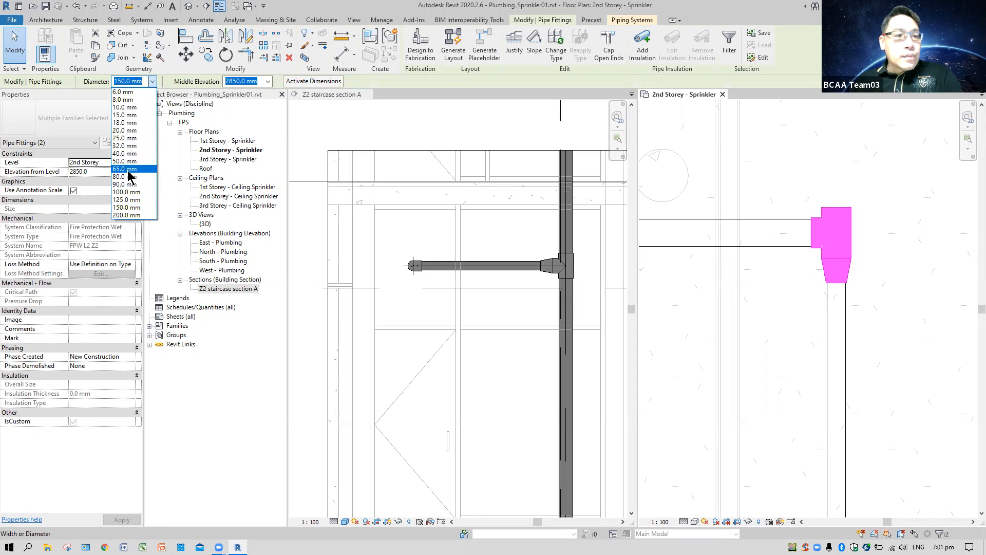
click(128, 191)
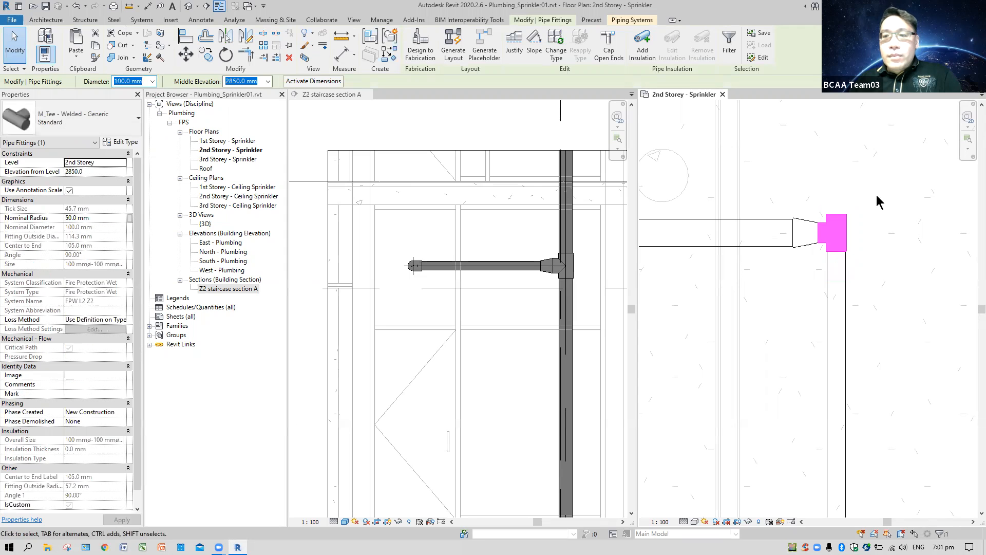
- Delete the last branch line's transition, pipes and fittings from the corner tee to the farthest sprinkler
click(798, 190)
key(Tab)
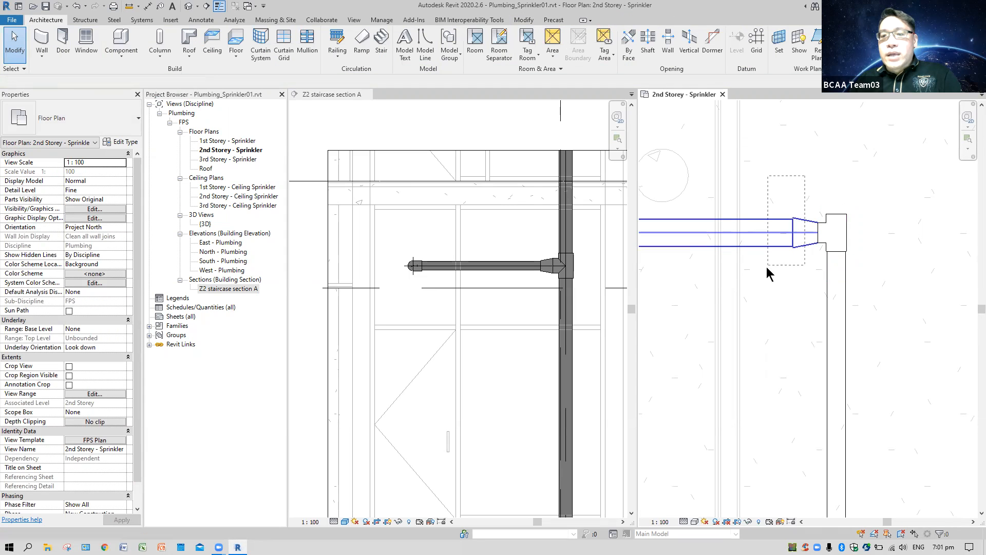
click(765, 246)
key(Delete)
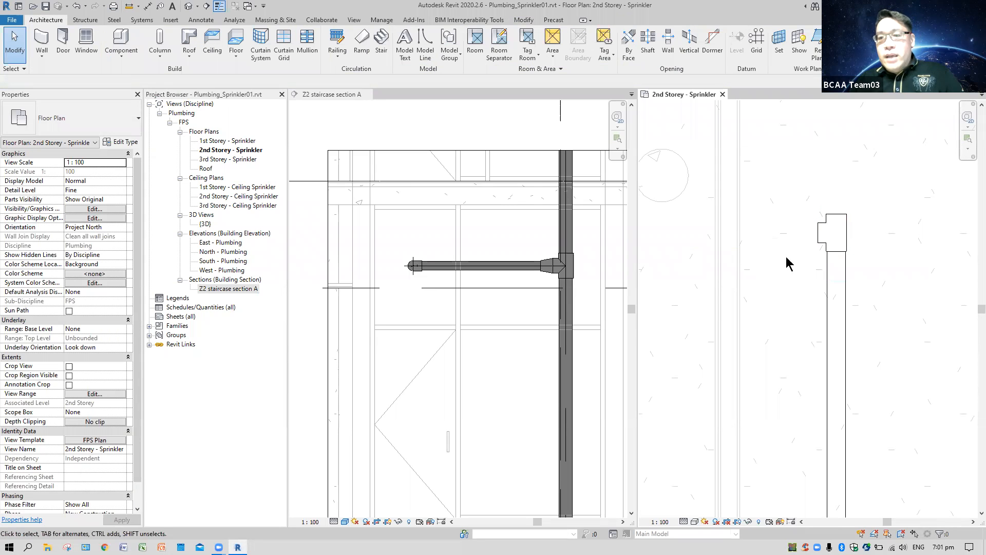
scroll(778, 263, down, 4)
middle_drag(650, 272, 767, 261)
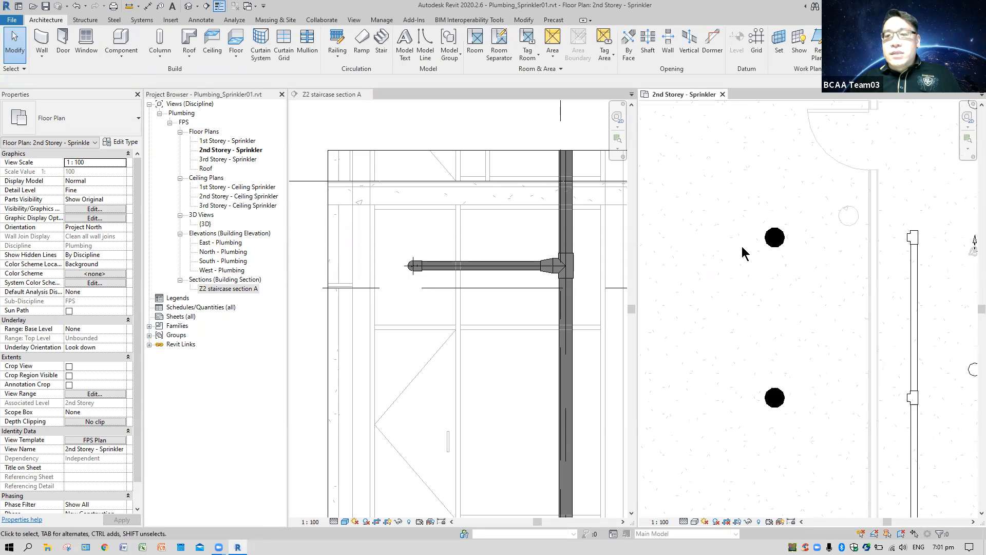
scroll(741, 246, down, 3)
drag(700, 213, 822, 281)
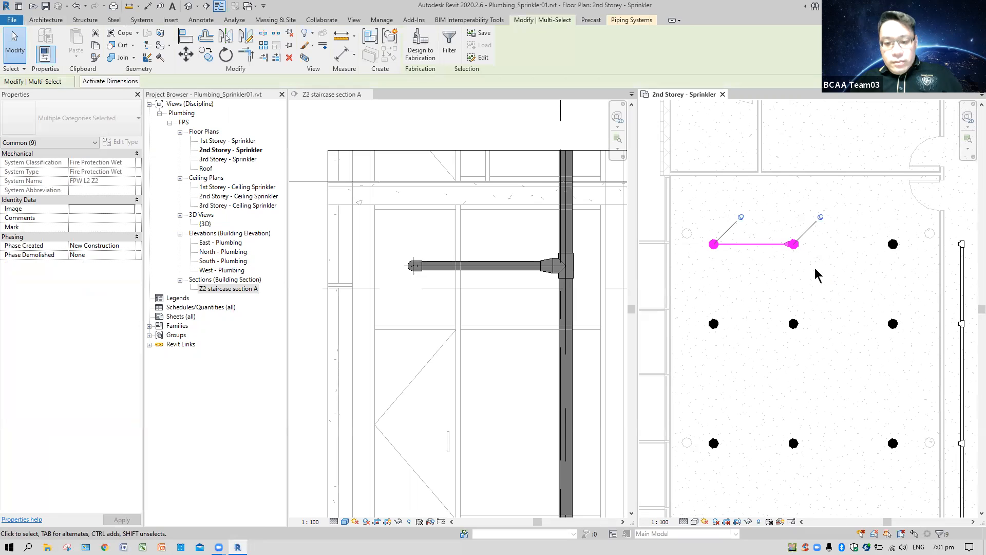
key(Delete)
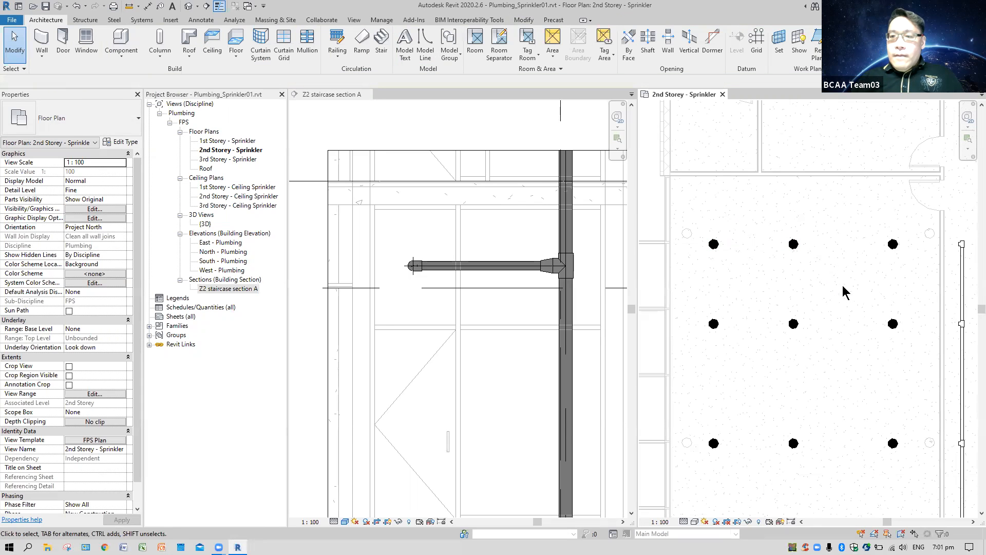
- Open the {3D} view beside the staircase section and examine the riser and main pipe run
scroll(858, 298, down, 3)
middle_drag(920, 331, 788, 365)
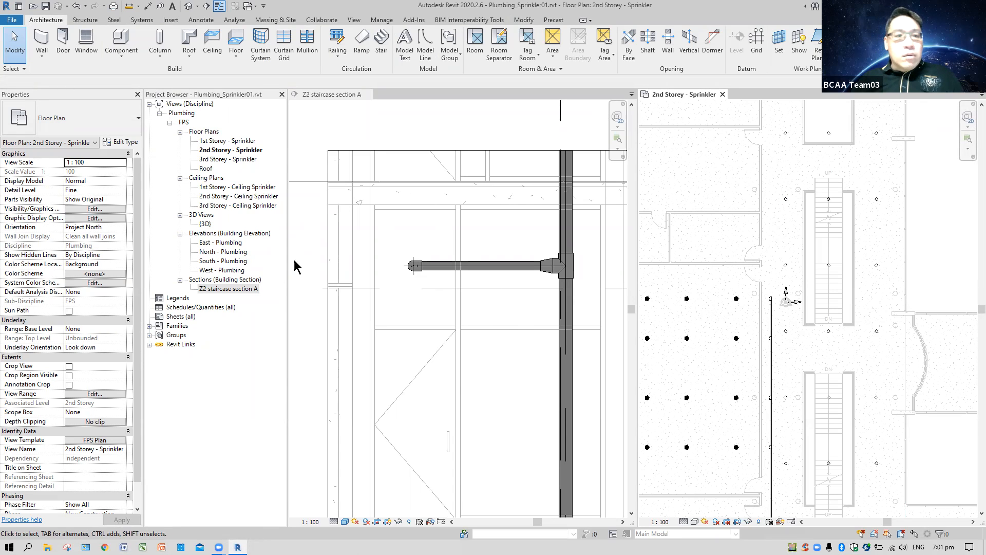
double_click(206, 224)
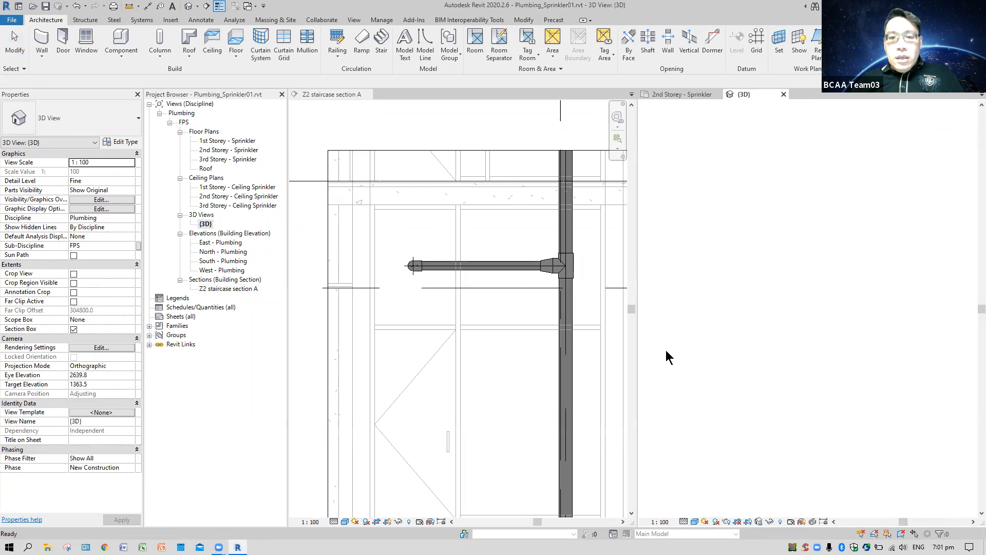
scroll(781, 355, up, 8)
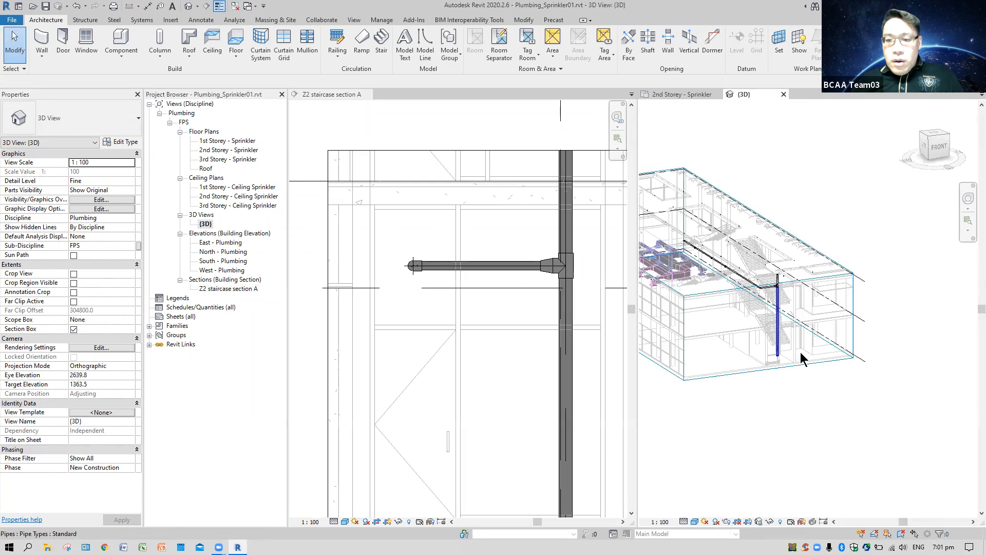
- Close the Z2 staircase section A view and tile the {3D} view, turned toward the riser and main pipe, beside the 2nd Storey - Sprinkler plan
shift+middle_drag(824, 347, 804, 303)
scroll(804, 303, up, 5)
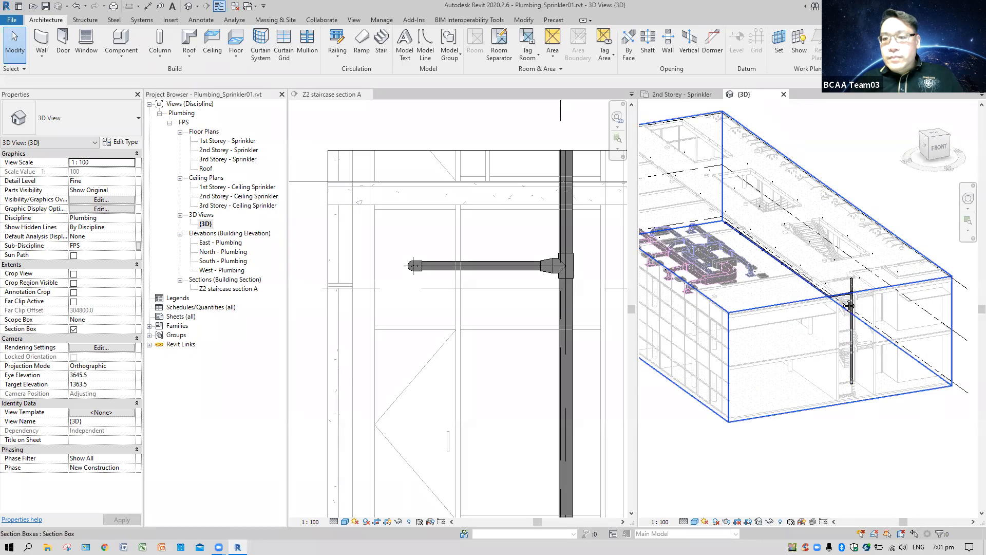
scroll(847, 319, up, 5)
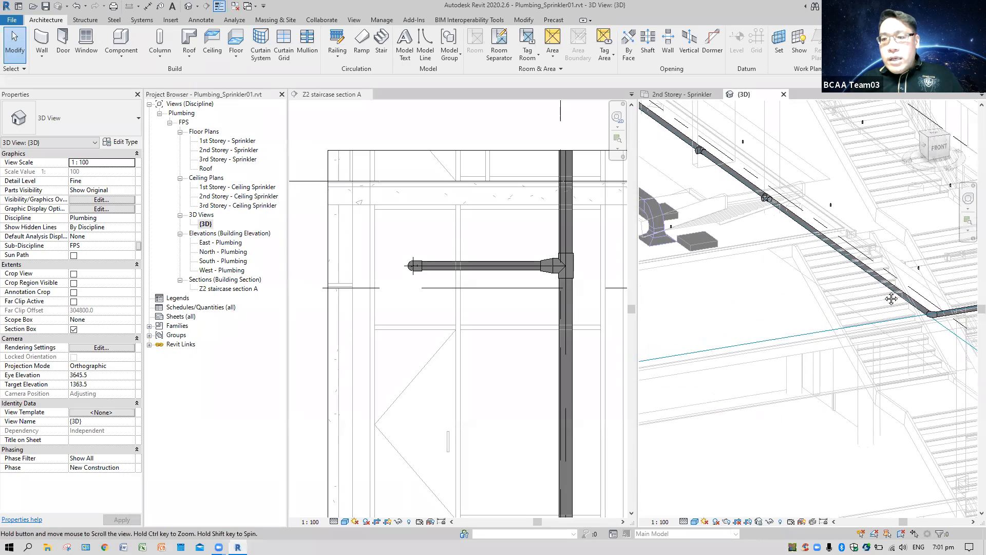
middle_drag(851, 313, 851, 250)
shift+middle_drag(751, 328, 496, 271)
click(364, 94)
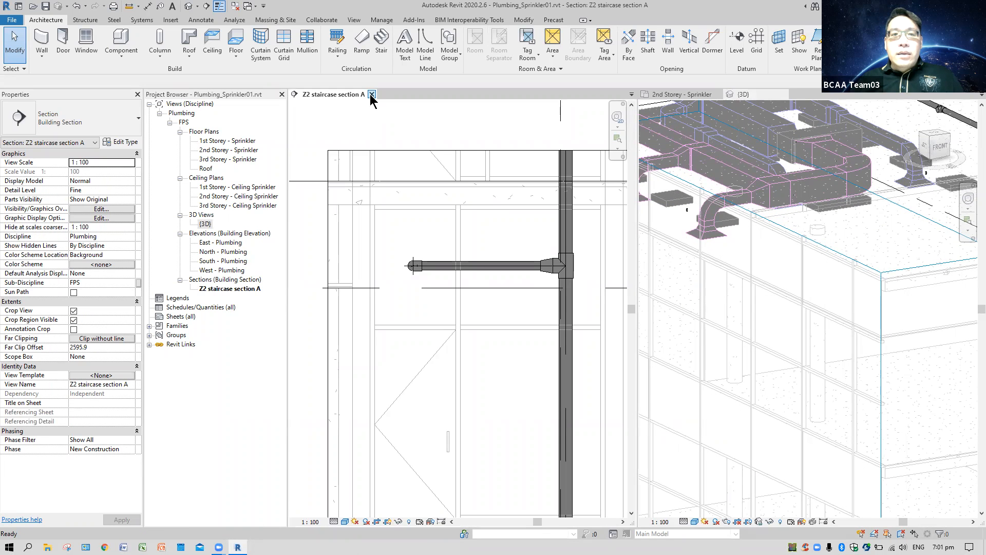
click(371, 95)
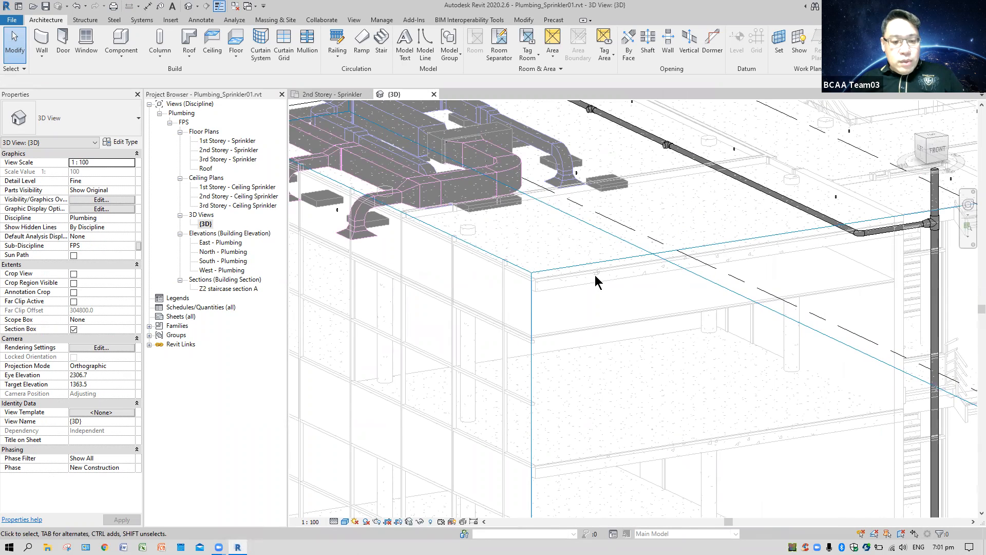
key(w)
key(t)
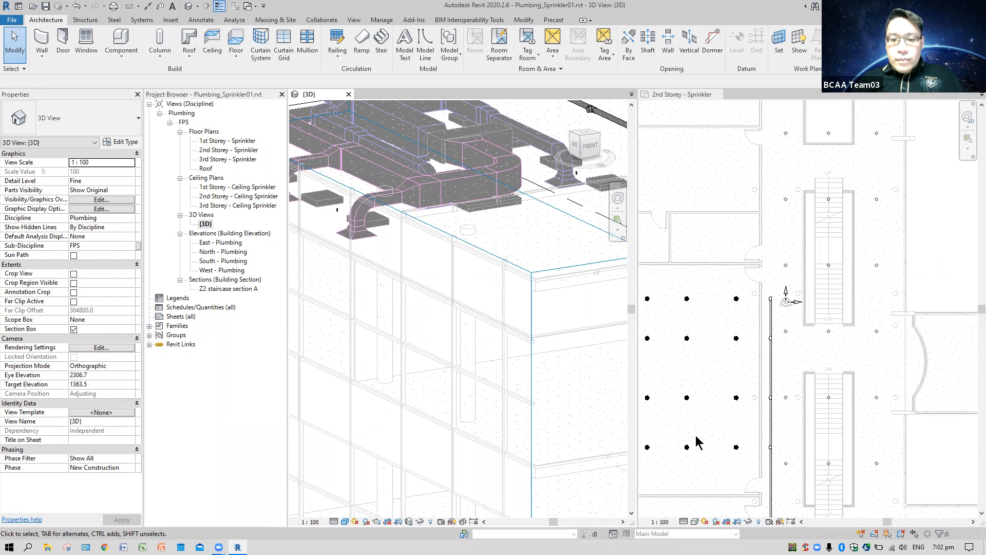
scroll(531, 334, down, 1)
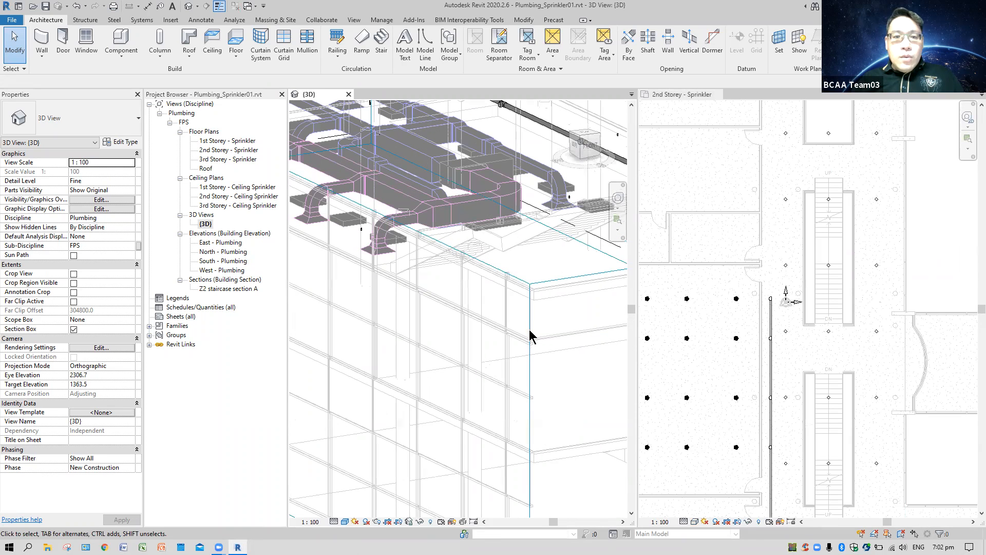
shift+middle_drag(548, 314, 593, 295)
mouse_move(553, 348)
shift+middle_down()
mouse_move(518, 353)
mouse_move(530, 307)
mouse_move(541, 388)
mouse_move(770, 510)
shift+middle_up()
shift+middle_drag(541, 386, 542, 387)
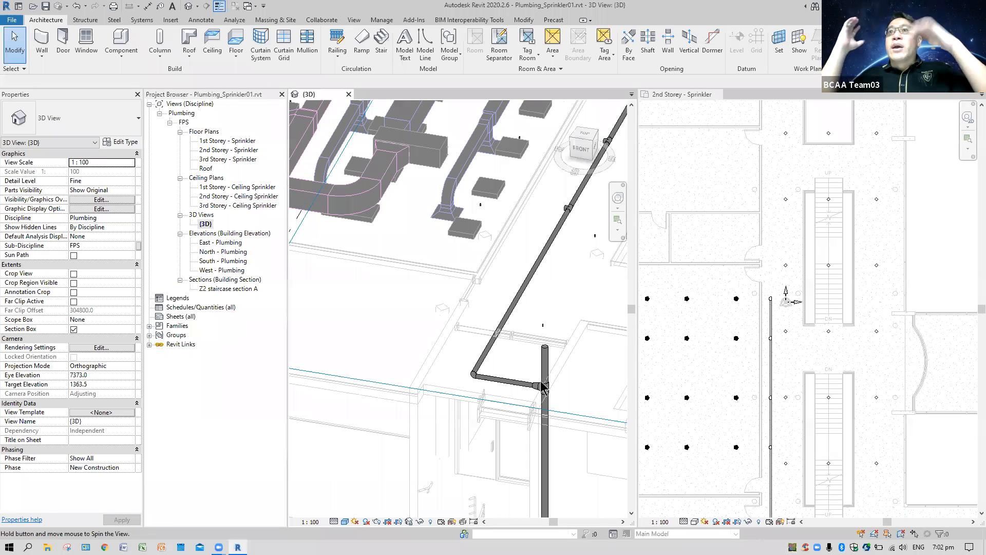
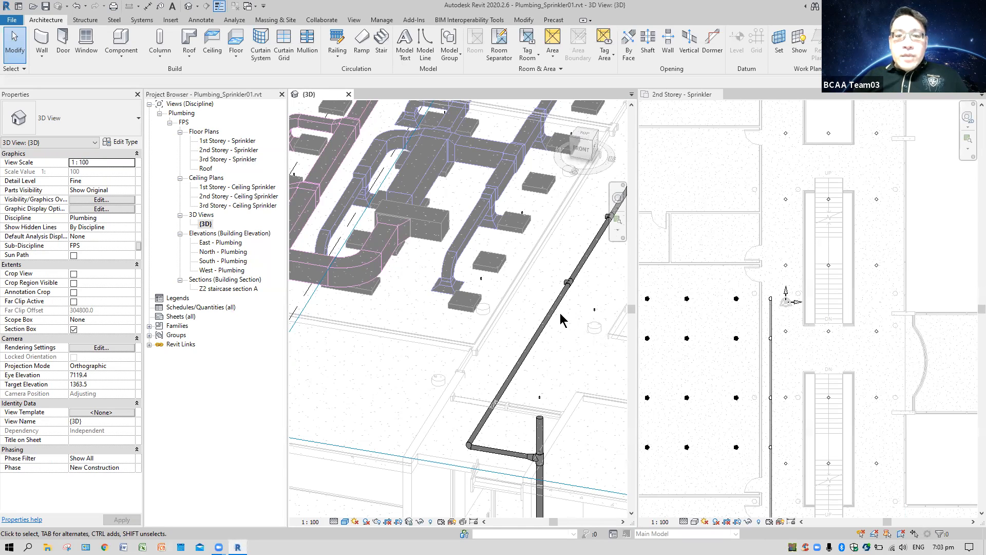
- Dock the Properties palette below the Project Browser and narrow both to enlarge the drawing area
click(710, 437)
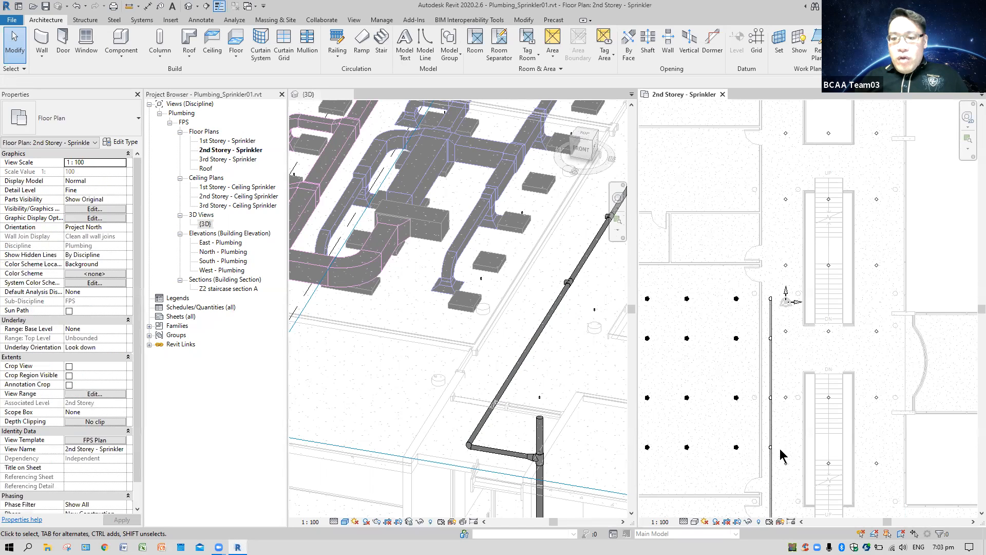
drag(219, 97, 242, 319)
drag(286, 295, 146, 295)
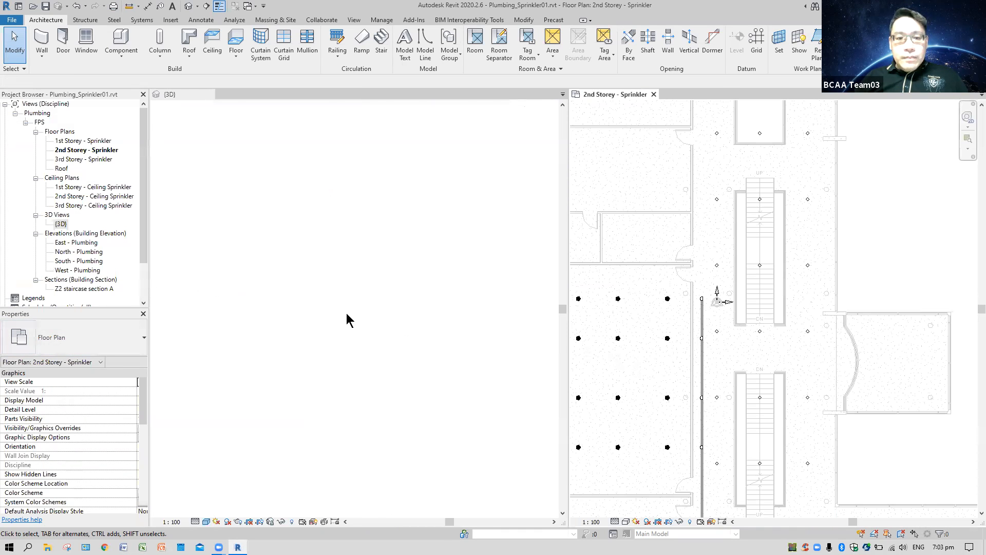
click(398, 309)
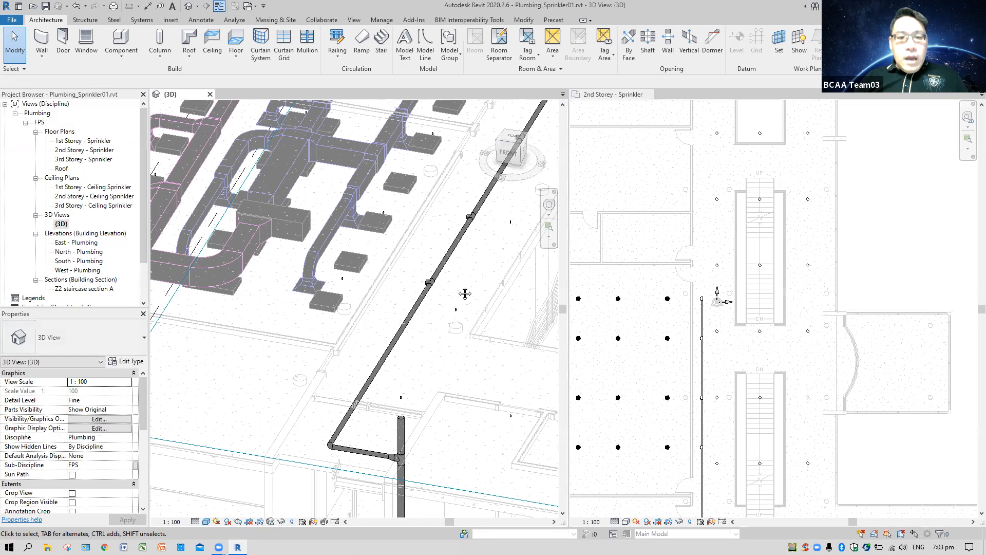
middle_drag(398, 244, 729, 356)
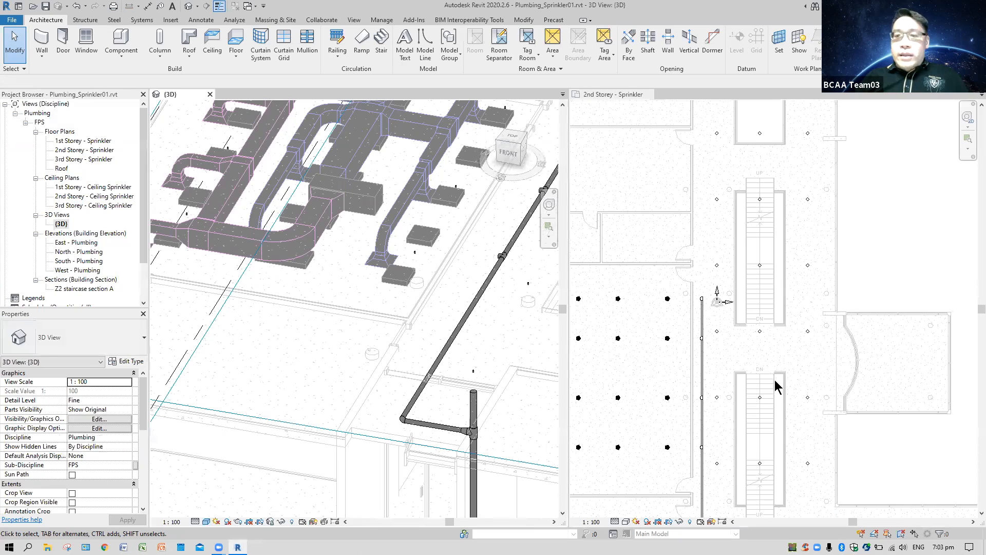
- Draw a 40 mm pipe with inherited elevation from the tee nearest the riser to the farthest sprinkler in its row
scroll(778, 385, down, 1)
middle_drag(783, 385, 833, 330)
scroll(903, 347, up, 5)
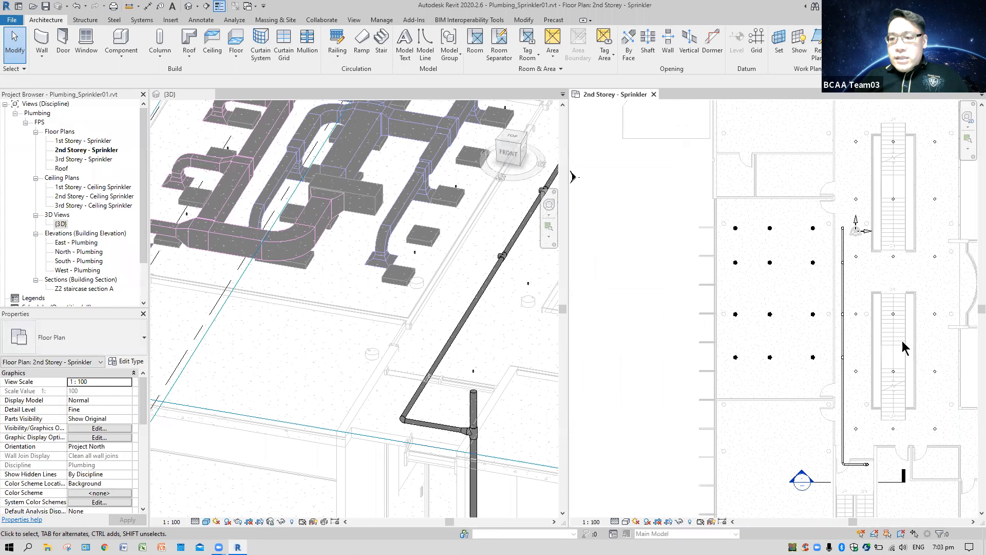
scroll(914, 329, up, 4)
click(918, 319)
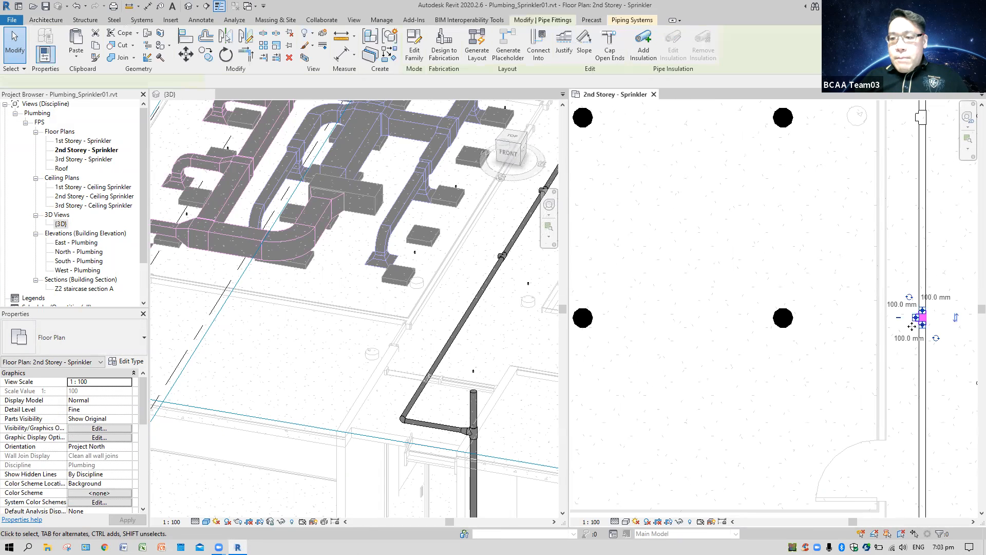
right_click(920, 321)
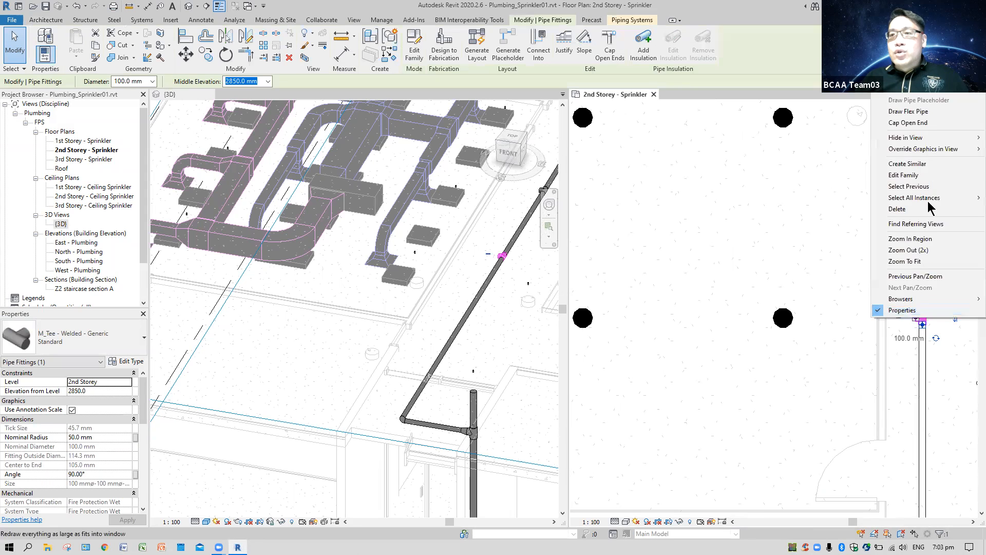
click(922, 89)
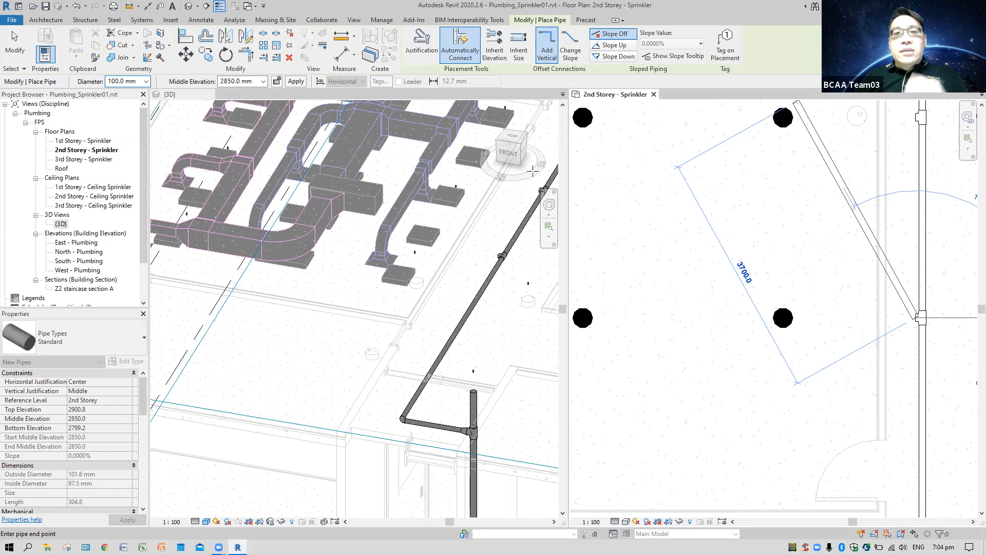
click(495, 54)
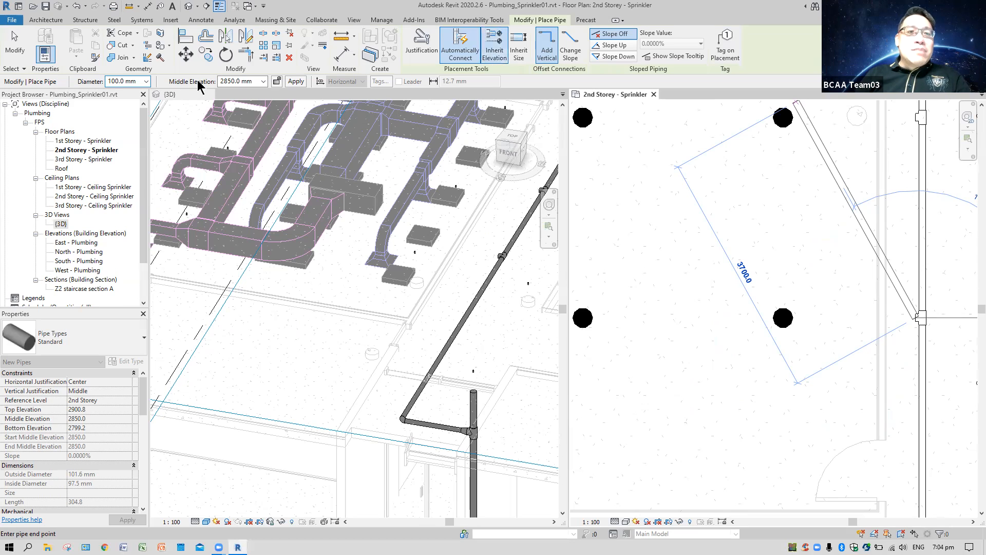
click(147, 82)
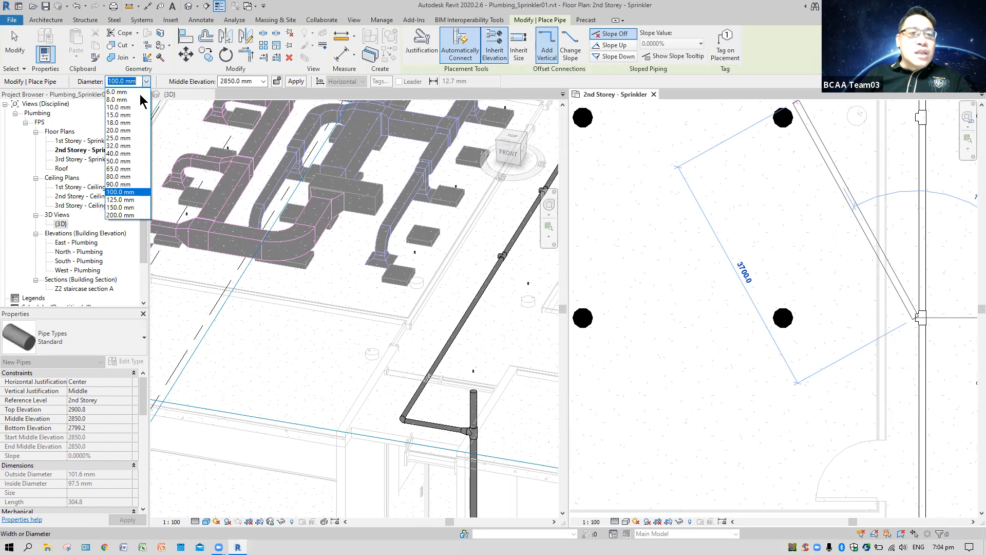
click(135, 153)
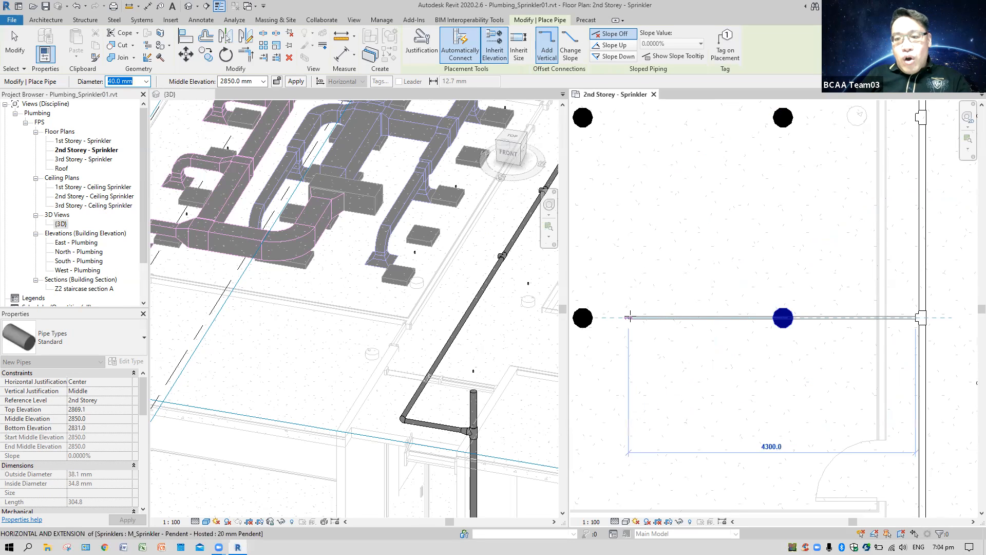
scroll(637, 319, down, 2)
middle_drag(647, 322, 797, 332)
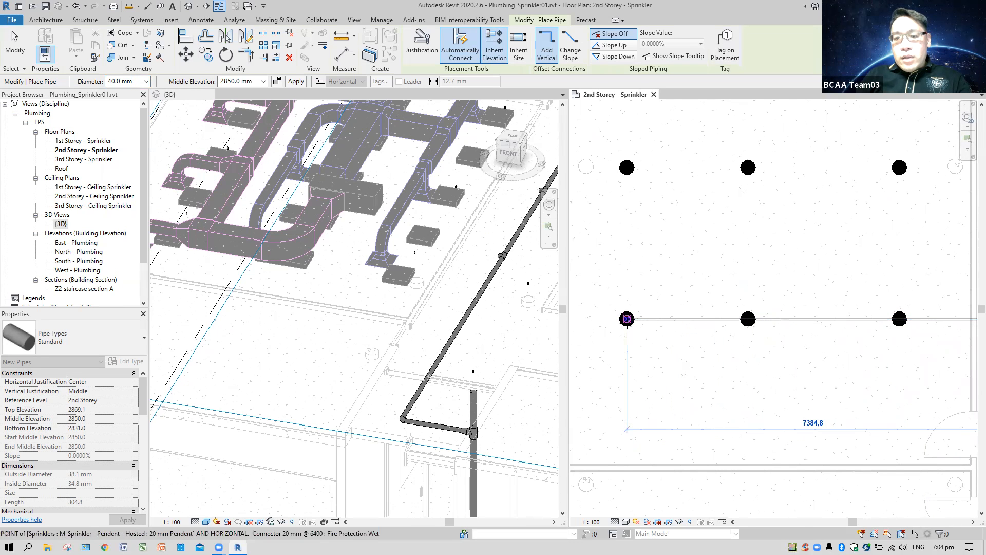
click(644, 349)
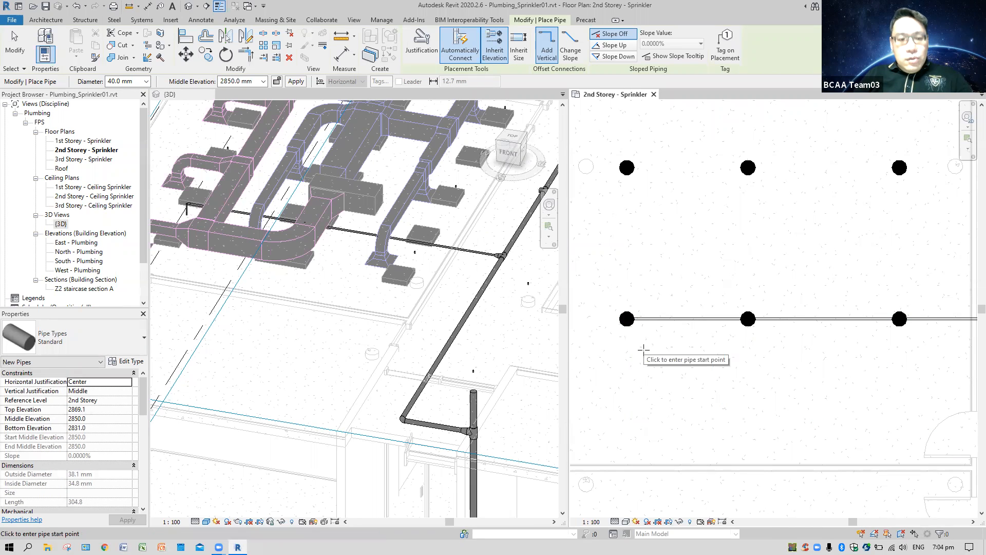
key(Escape)
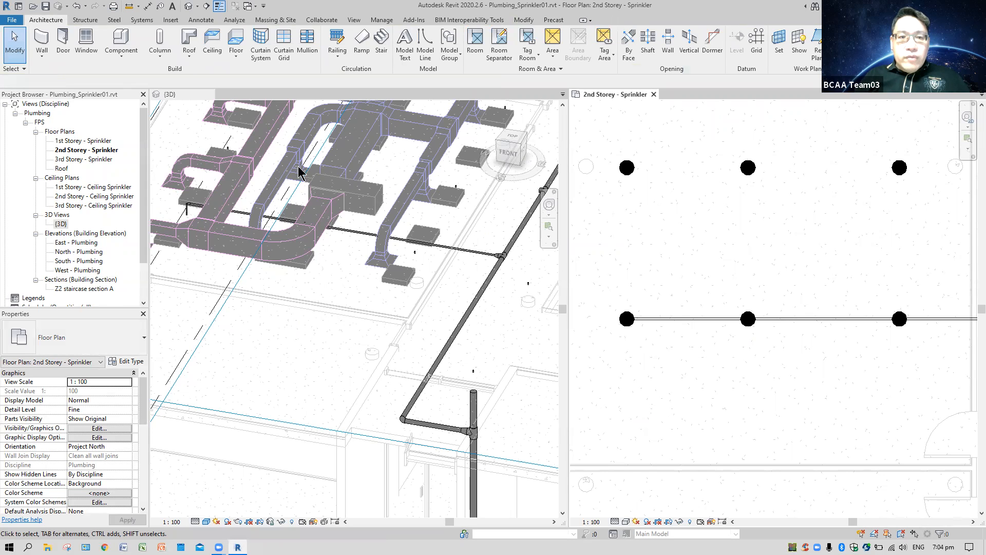
- Examine the new branch pipe's height against the air ducts and sprinklers in the {3D} view from the front
click(328, 358)
shift+middle_drag(317, 362, 341, 279)
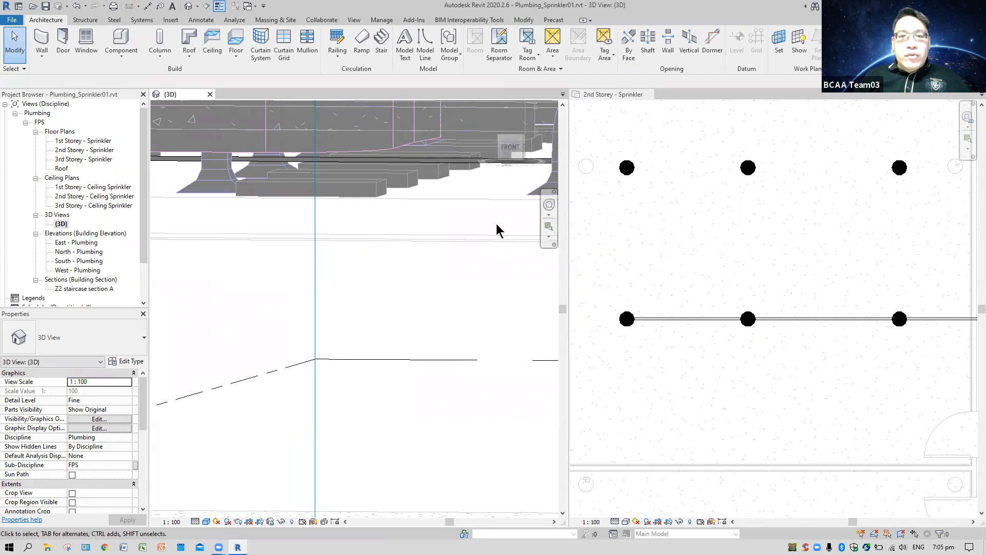
click(511, 147)
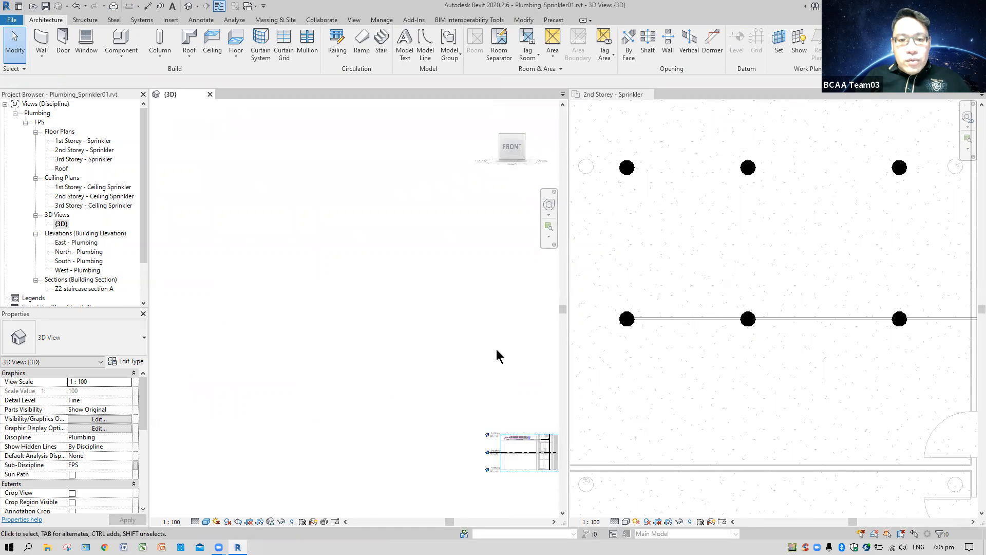
middle_drag(542, 459, 282, 326)
scroll(218, 315, up, 5)
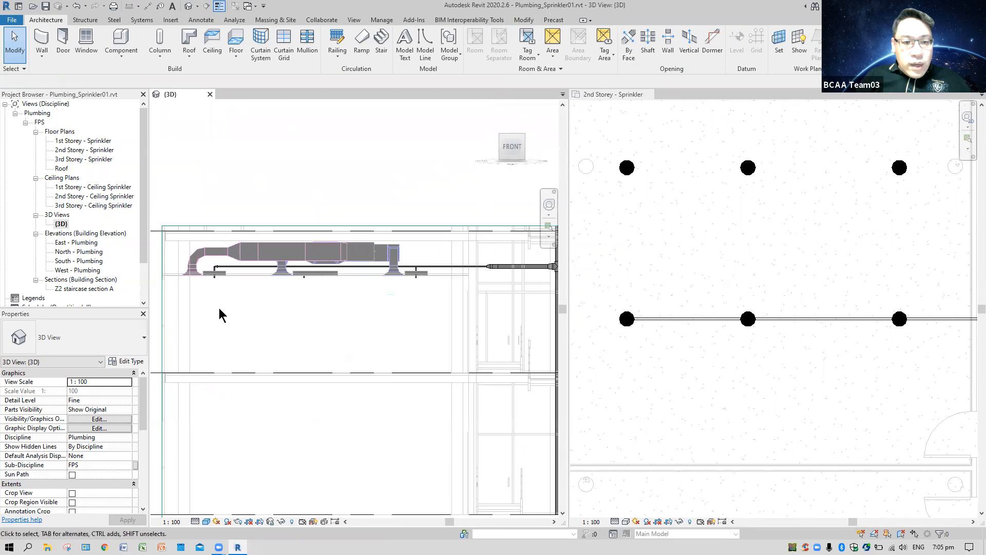
scroll(220, 315, up, 1)
scroll(265, 293, up, 3)
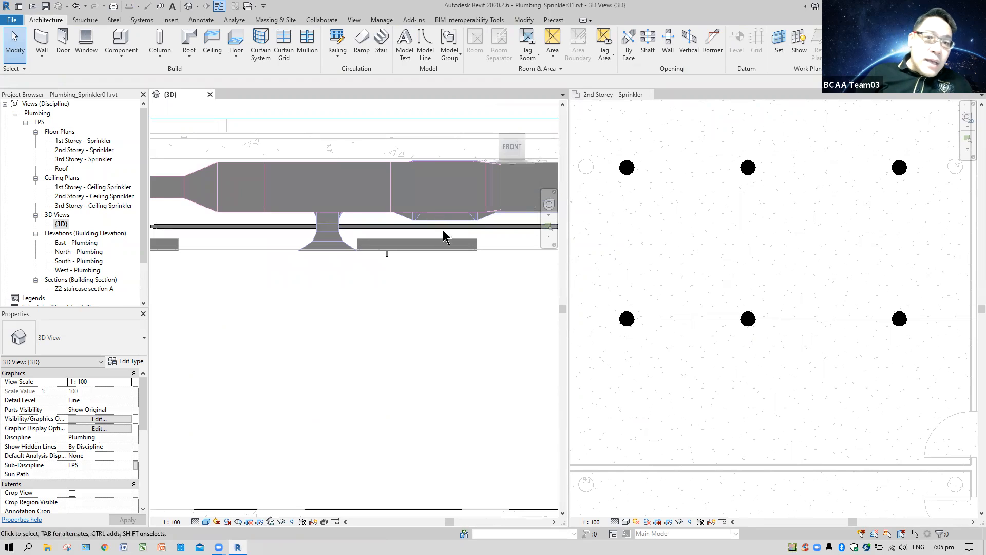
mouse_move(503, 148)
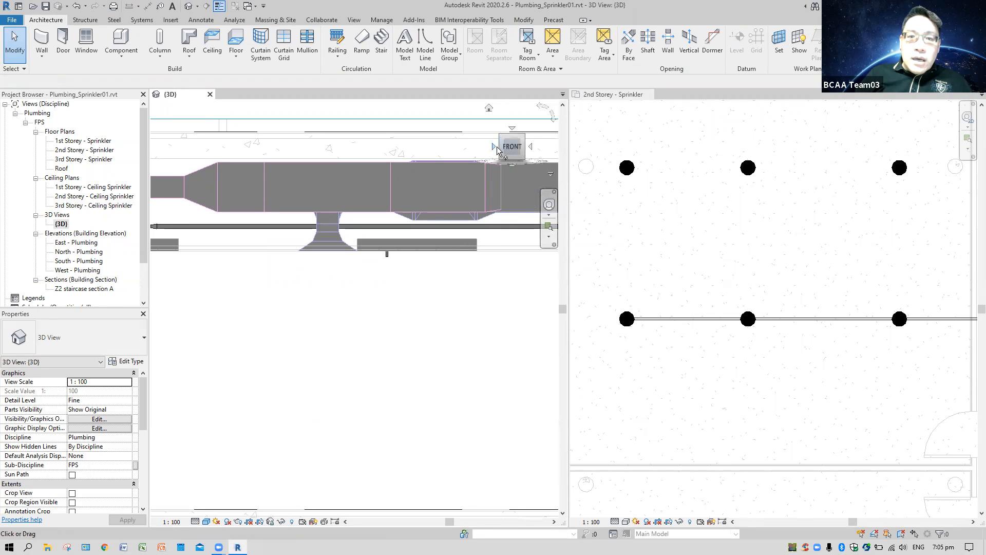
- Set the diameter of the vertical drop pipe and its elbow at the end sprinkler of the branch to 40 mm
drag(496, 149, 506, 152)
click(506, 151)
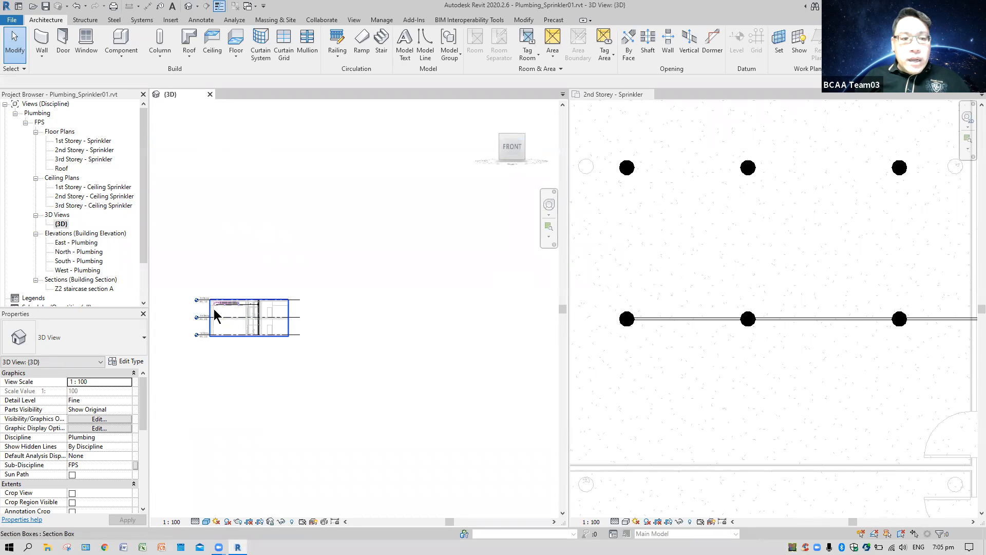
scroll(216, 316, up, 5)
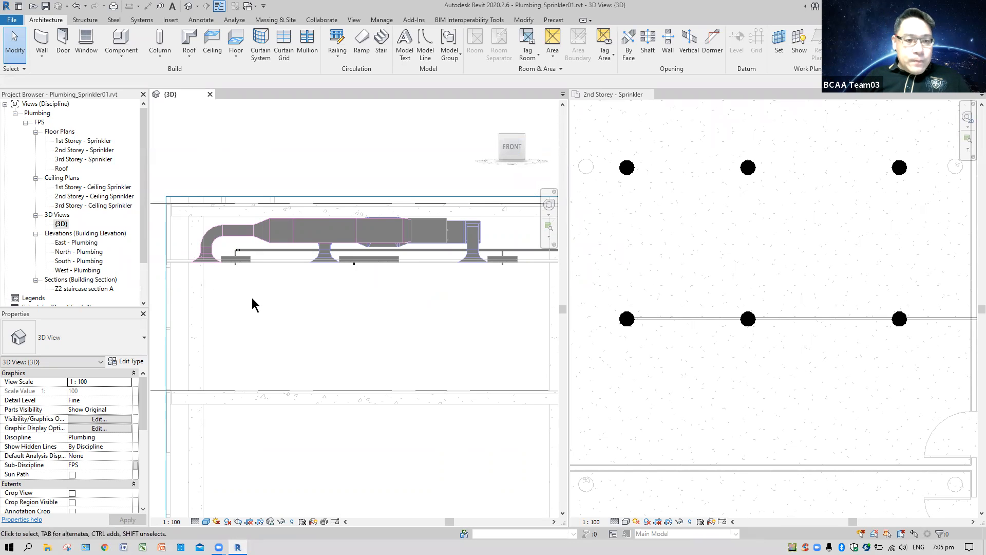
shift+middle_drag(242, 295, 321, 351)
shift+middle_drag(391, 375, 367, 319)
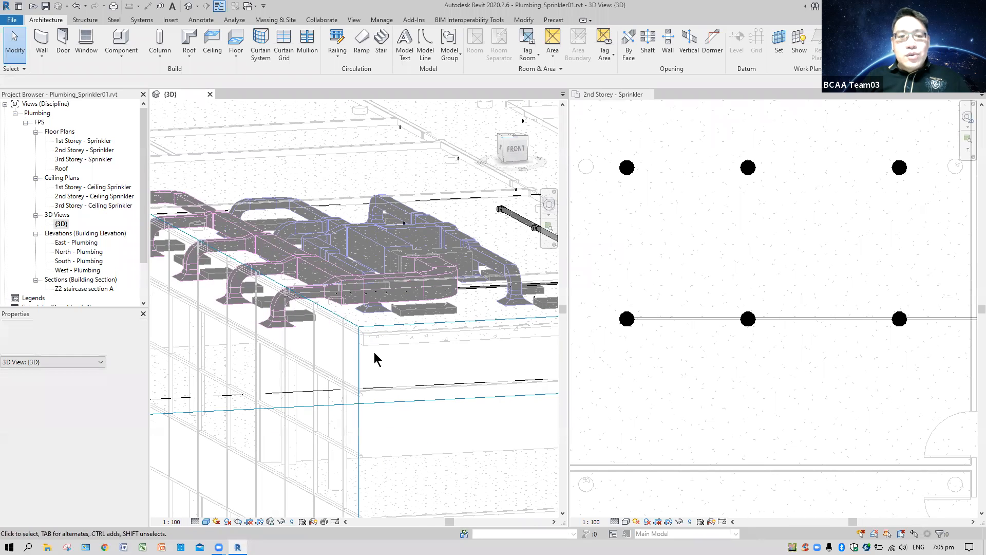
shift+middle_drag(266, 339, 377, 143)
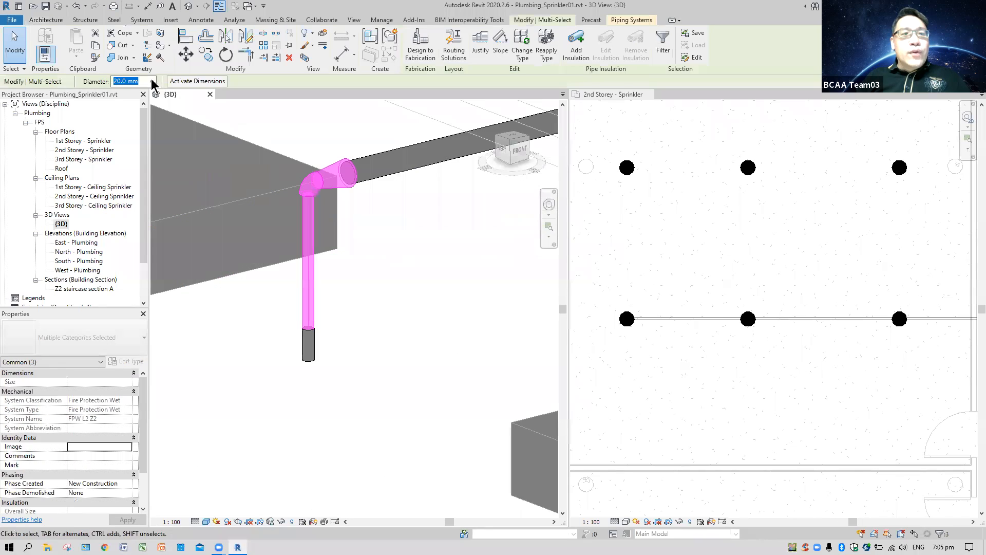
click(152, 81)
click(125, 153)
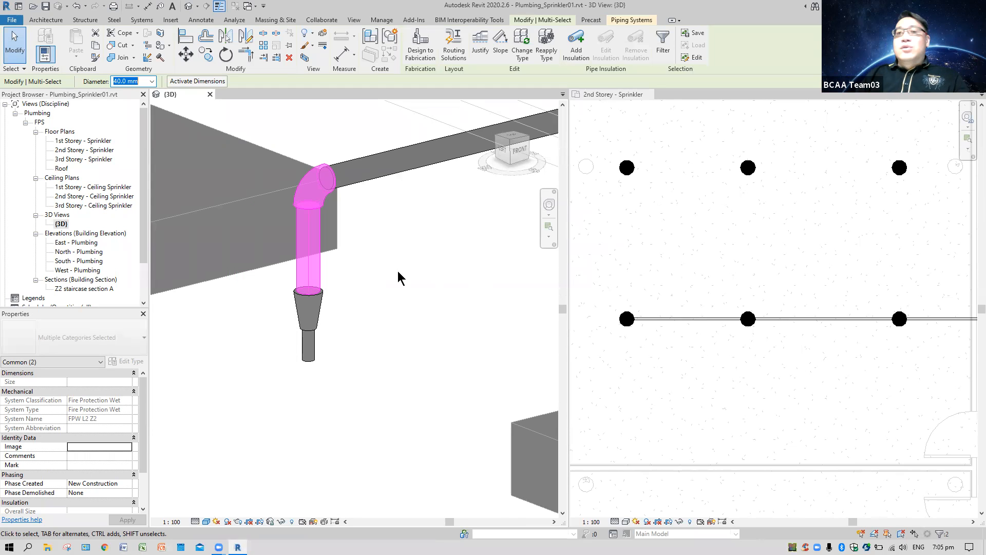
click(429, 297)
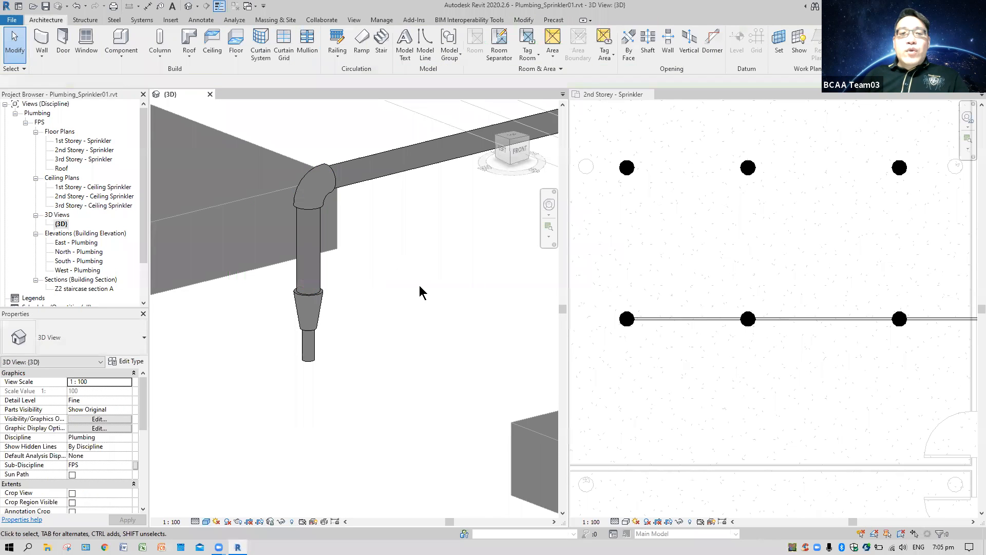
- Inspect the branch pipe around the ducts in 3D to locate the unconnected sprinkler heads along the same row
scroll(418, 291, down, 2)
scroll(418, 298, down, 2)
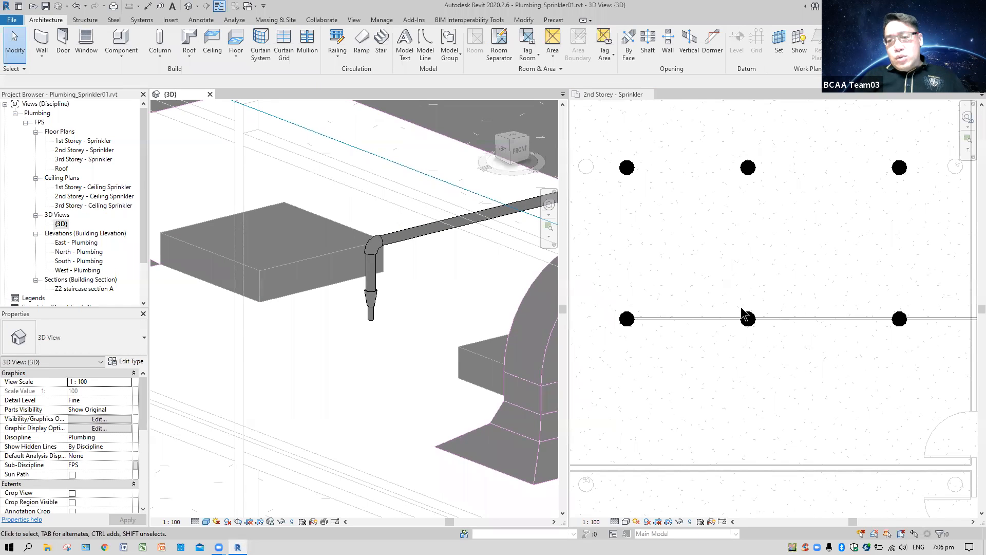
scroll(465, 296, down, 1)
middle_drag(377, 305, 242, 319)
shift+middle_drag(446, 319, 379, 348)
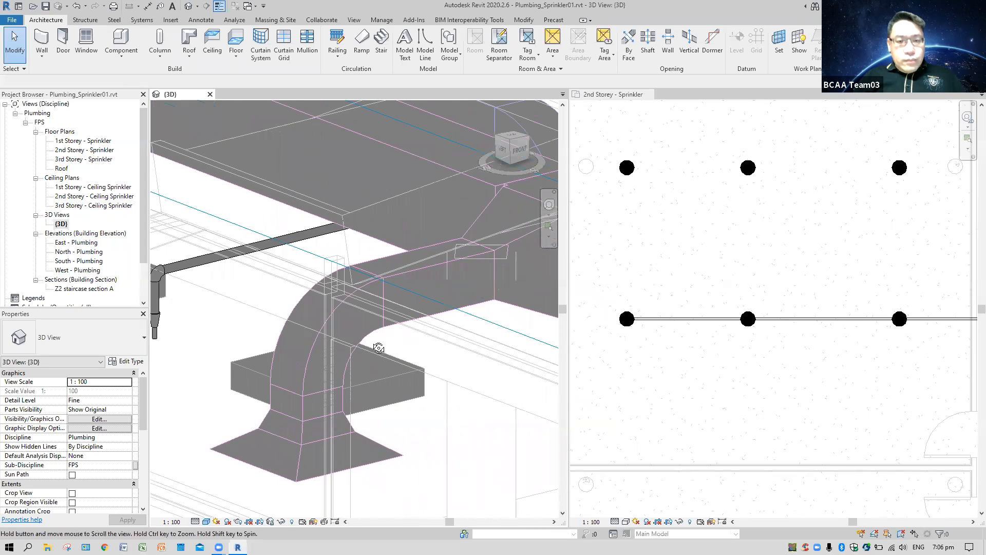
middle_drag(367, 302, 319, 313)
middle_drag(388, 376, 335, 368)
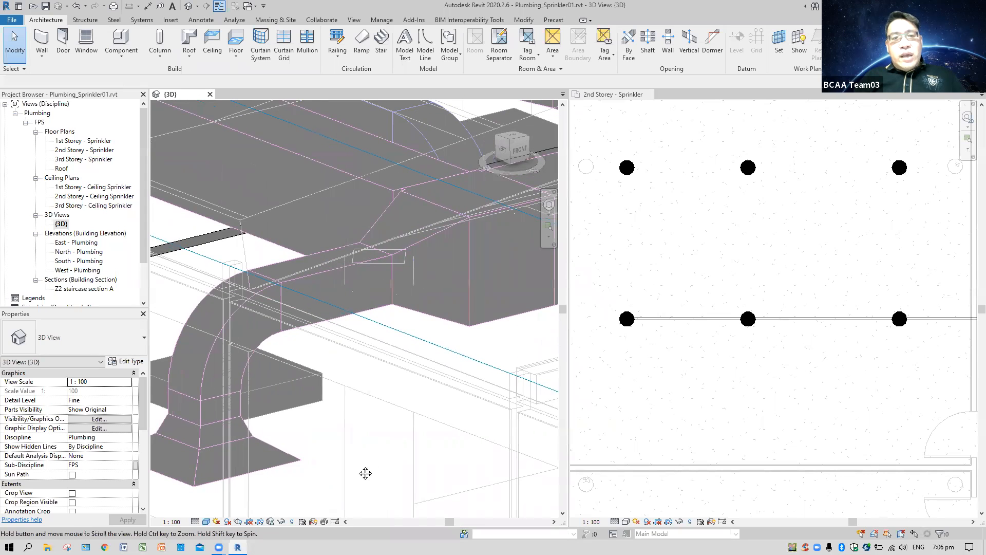
middle_drag(366, 471, 340, 470)
shift+middle_drag(373, 392, 408, 381)
middle_drag(331, 304, 462, 325)
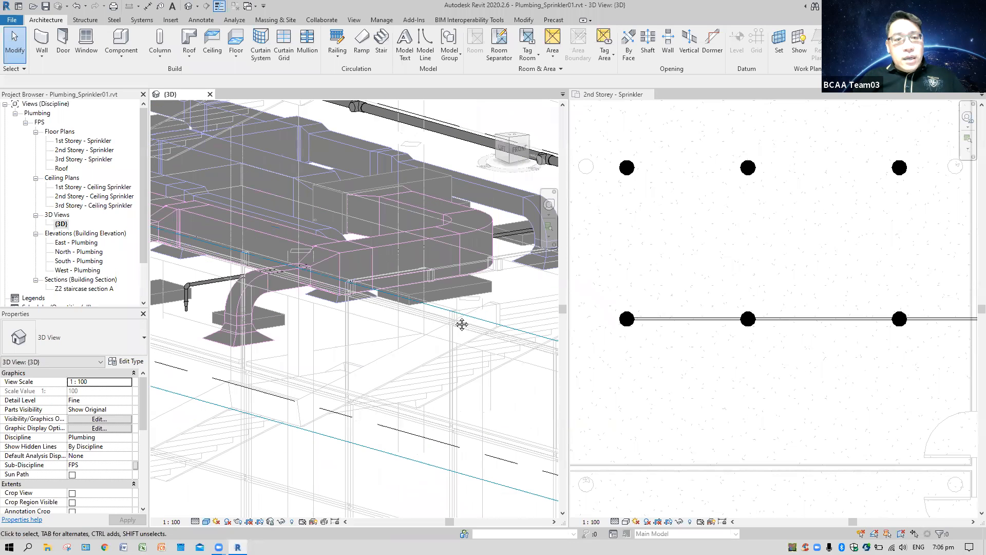
shift+middle_drag(359, 274, 507, 347)
click(391, 253)
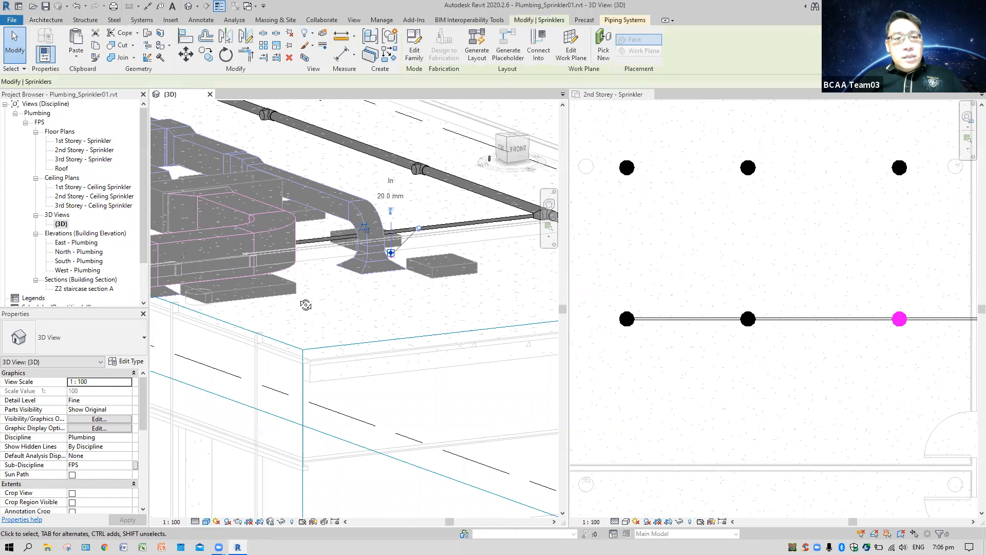
mouse_move(295, 299)
shift+middle_down()
mouse_move(288, 303)
mouse_move(333, 322)
mouse_move(275, 299)
shift+middle_up()
shift+middle_drag(423, 312, 324, 296)
- Connect the middle sprinkler of the lower row into the horizontal branch pipe above it
scroll(355, 344, up, 3)
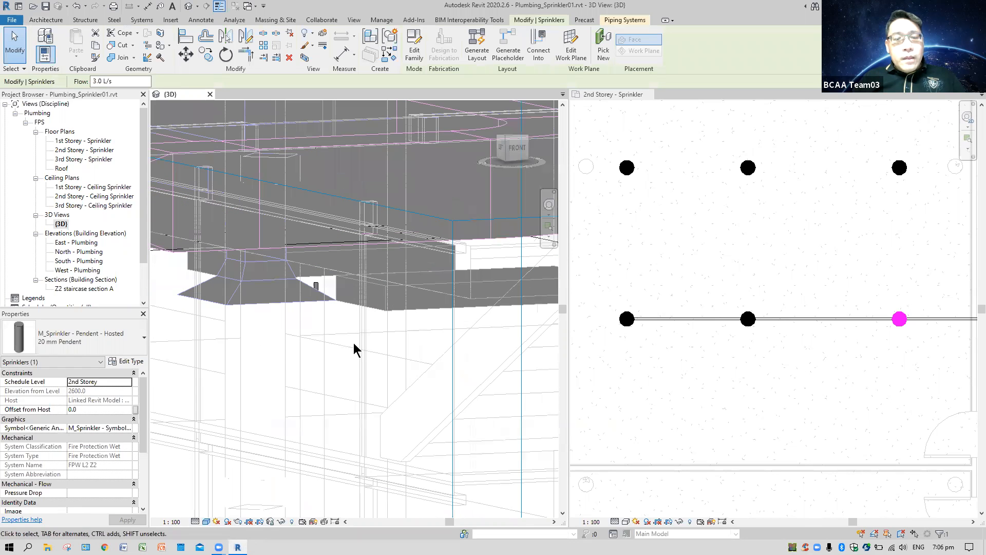
scroll(359, 364, up, 2)
shift+middle_drag(359, 364, 364, 365)
scroll(362, 367, down, 3)
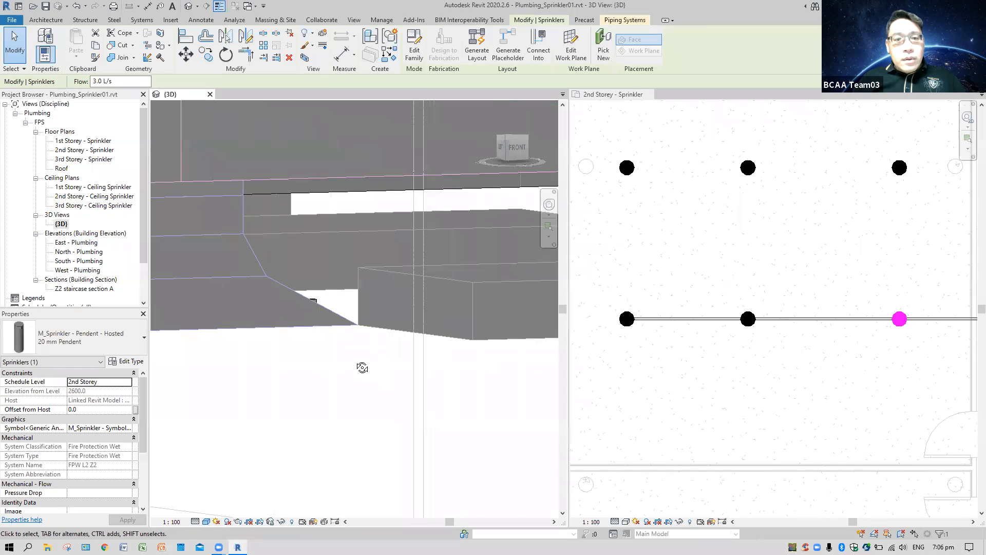
shift+middle_drag(352, 242, 350, 238)
shift+middle_drag(348, 304, 309, 315)
click(308, 317)
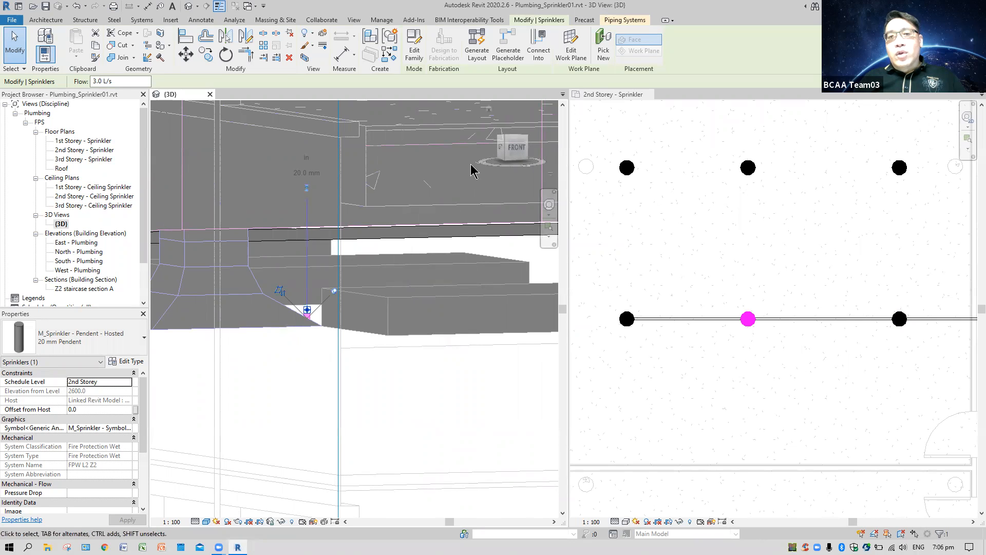
click(541, 53)
click(301, 239)
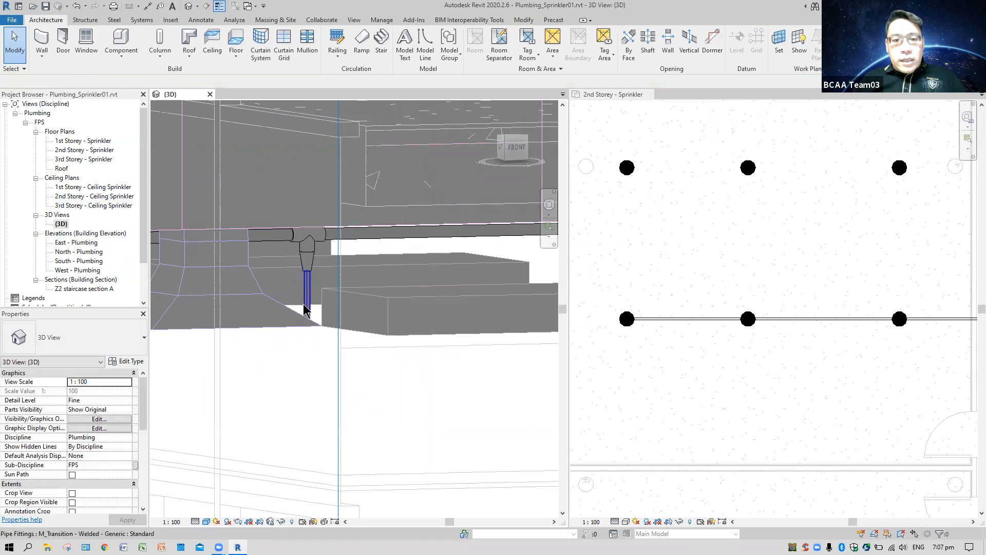
- Set the diameter of the middle sprinkler's vertical drop pipe and transition fitting to 40 mm
scroll(326, 308, up, 4)
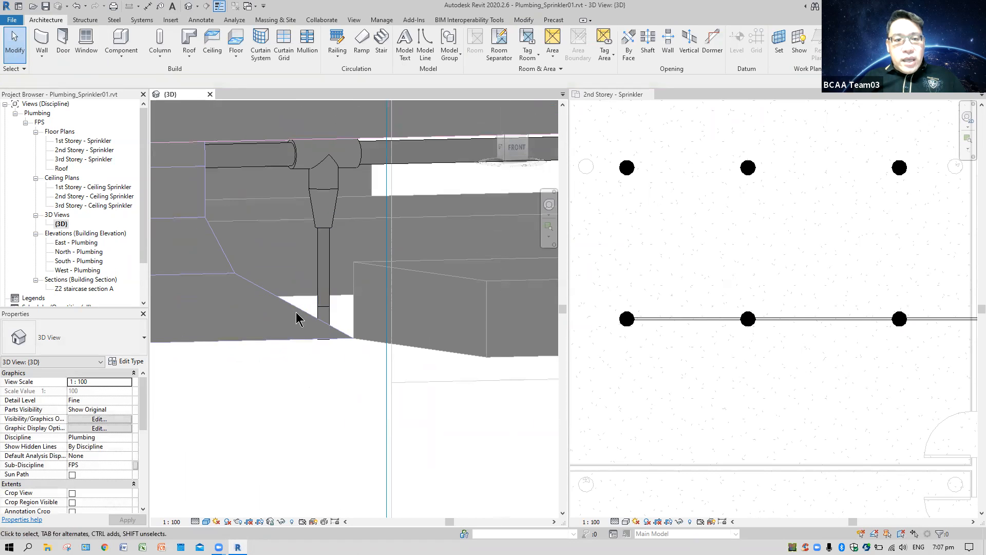
click(348, 315)
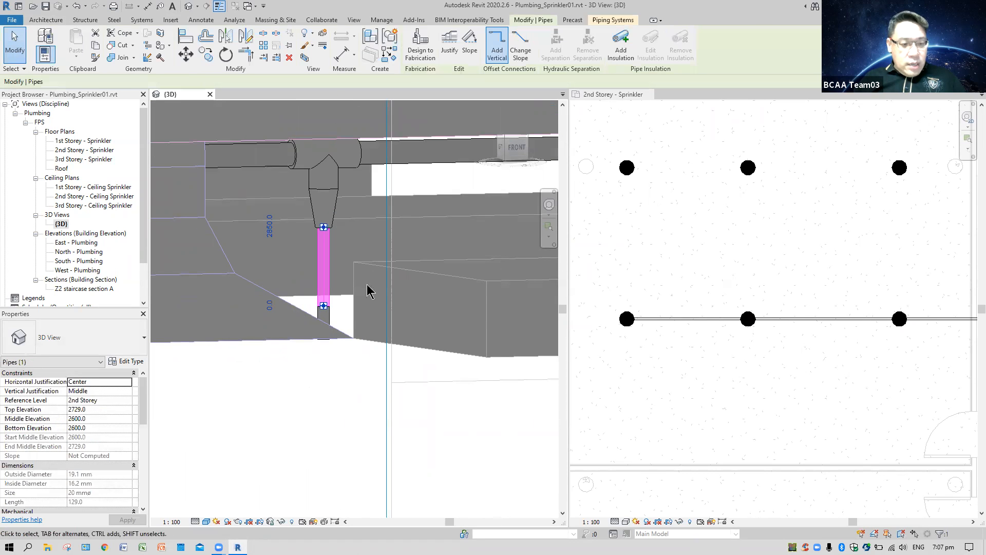
ctrl+click(323, 208)
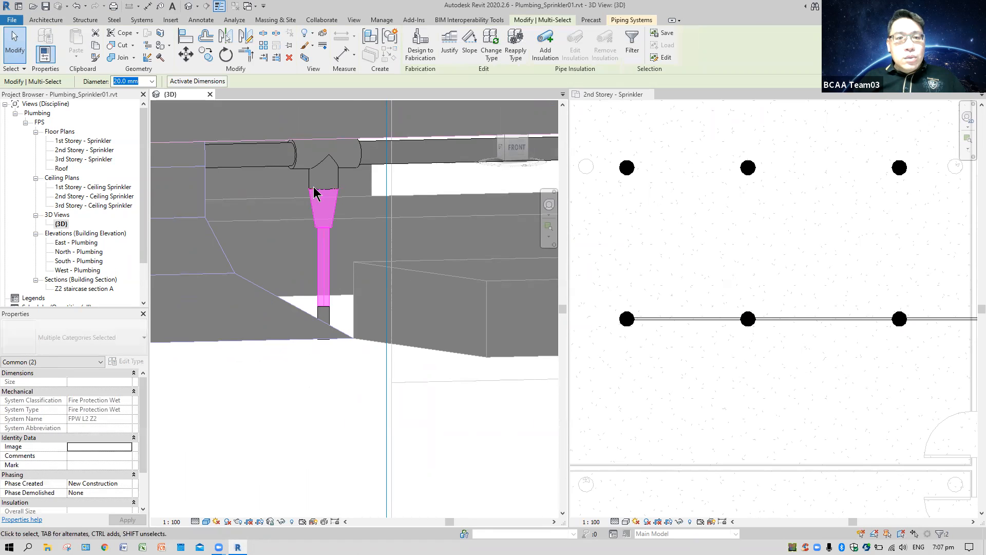
click(152, 81)
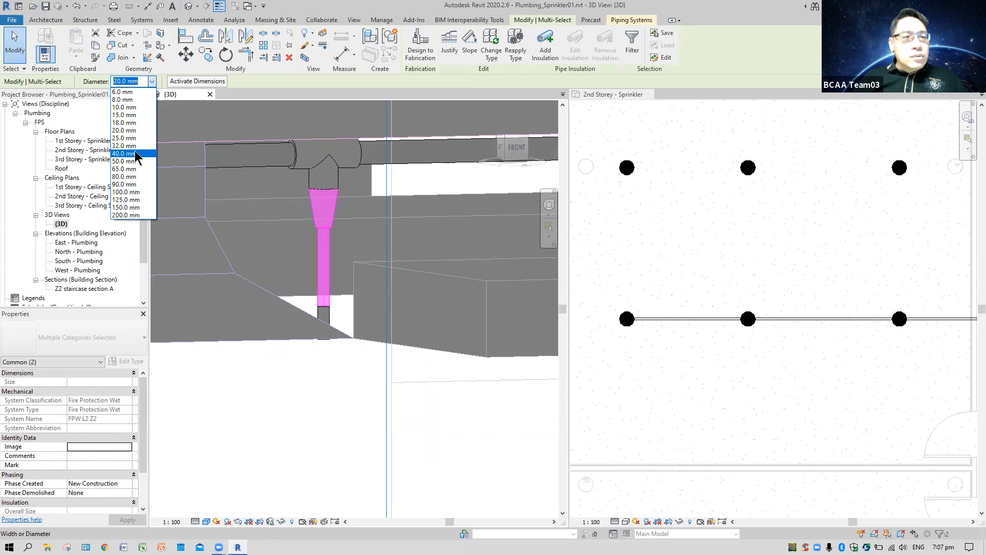
click(134, 154)
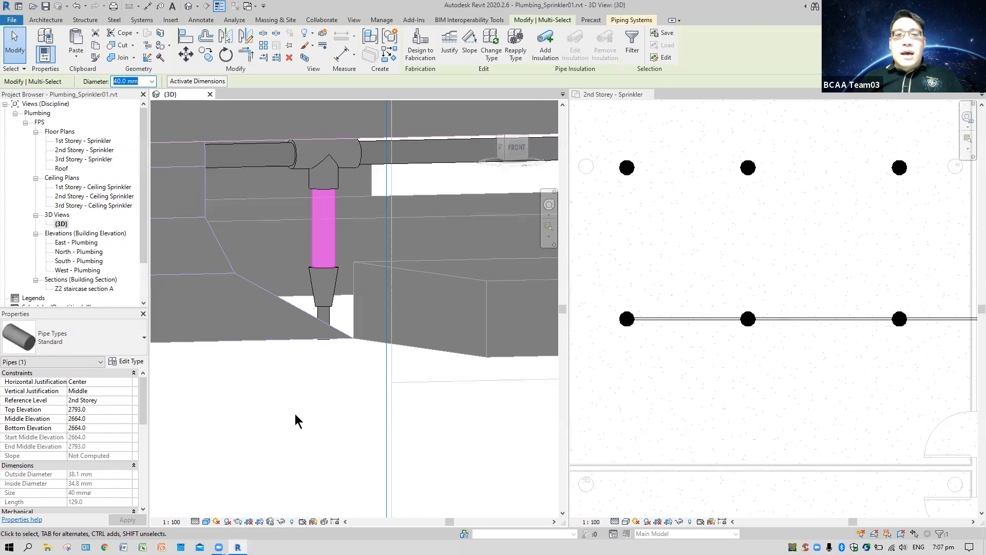
- Connect the lower row's sprinkler nearest the main pipe into the horizontal branch pipe
scroll(490, 316, down, 4)
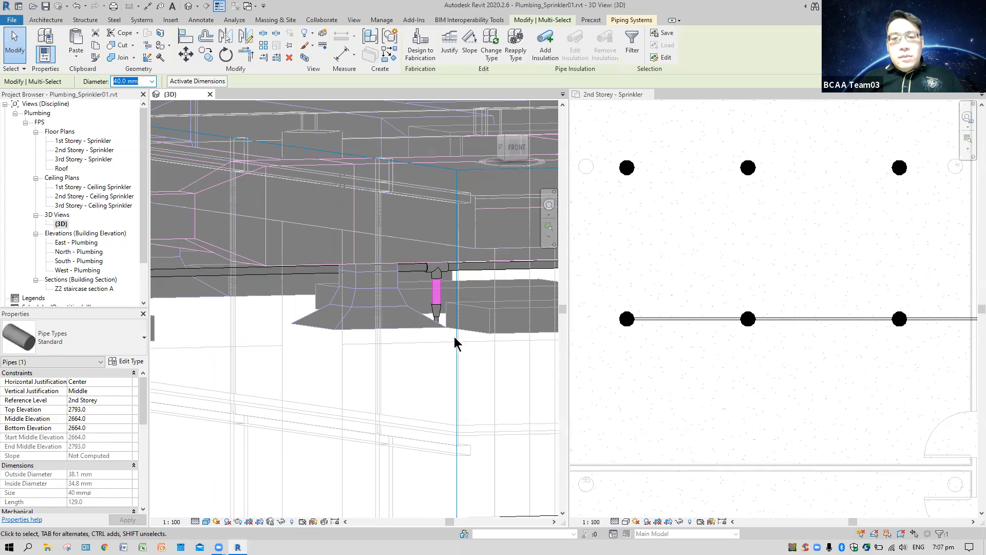
middle_drag(456, 337, 274, 350)
middle_drag(429, 335, 216, 339)
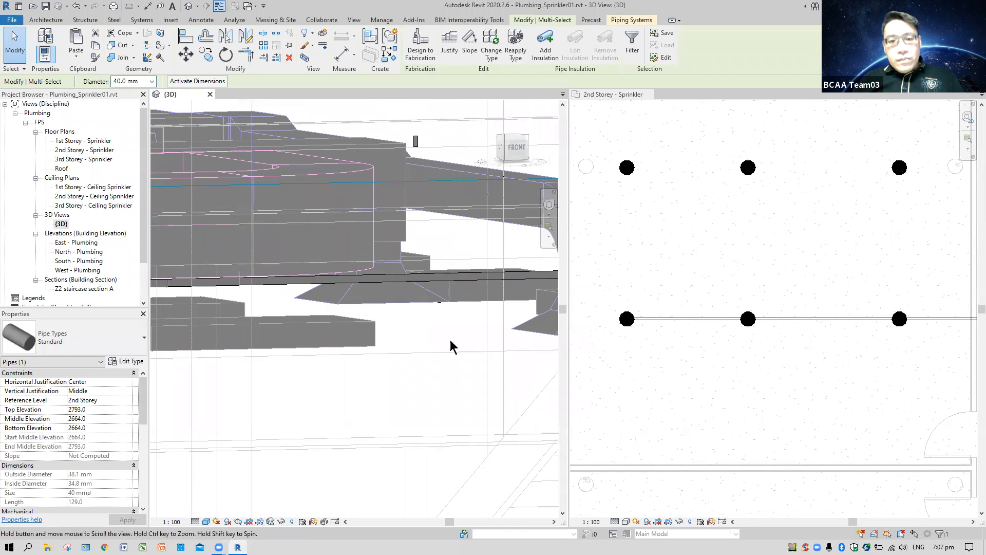
middle_drag(524, 344, 397, 343)
click(453, 336)
shift+middle_drag(477, 379, 411, 334)
scroll(450, 348, up, 3)
middle_drag(438, 223, 376, 238)
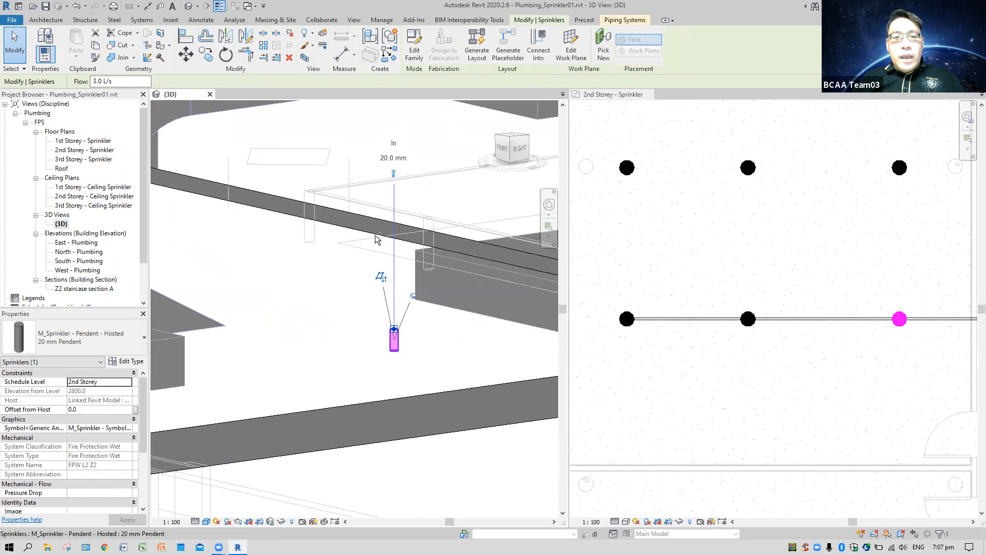
click(538, 45)
click(377, 226)
- Set the diameter of the drop pipe and transition above the sprinkler nearest the main pipe to 40 mm
drag(348, 335, 420, 252)
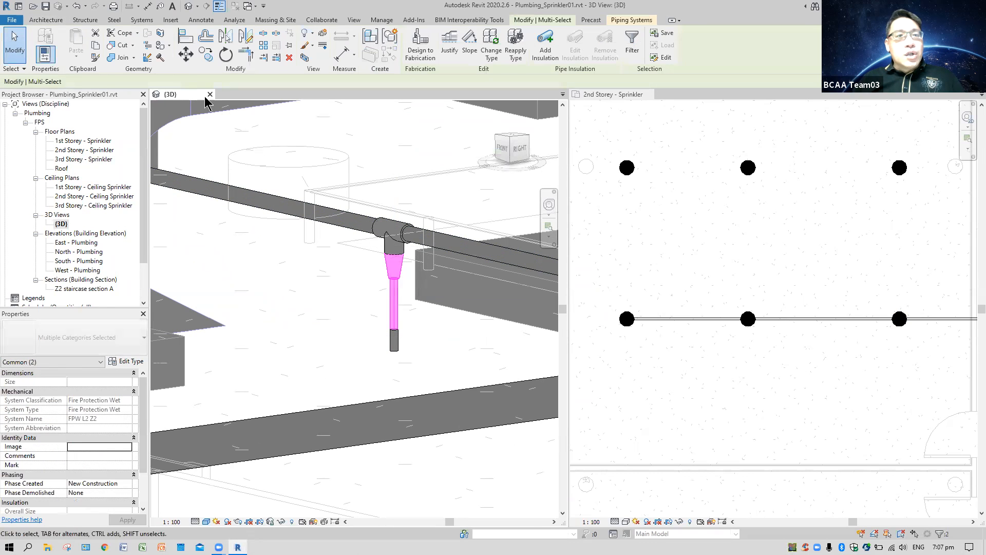
click(151, 81)
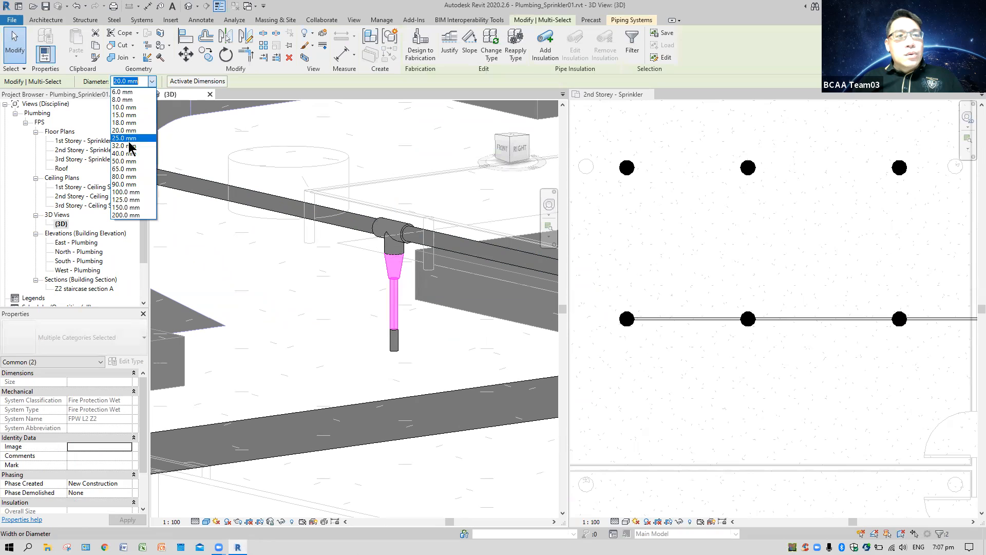
click(127, 153)
click(315, 315)
scroll(314, 315, down, 4)
mouse_move(328, 316)
shift+middle_down()
mouse_move(360, 376)
mouse_move(459, 166)
shift+middle_up()
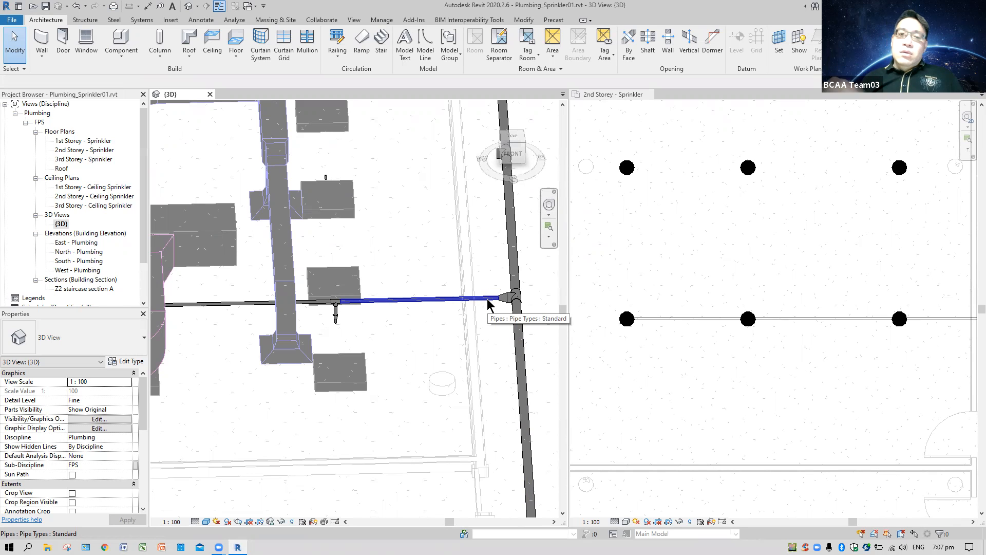
- Draw a 50 mm pipe about 5500 mm long from the main pipe's open tee along the upper sprinkler row, inheriting the tee's elevation
click(783, 216)
scroll(816, 212, down, 2)
middle_drag(851, 222, 805, 239)
scroll(927, 206, up, 3)
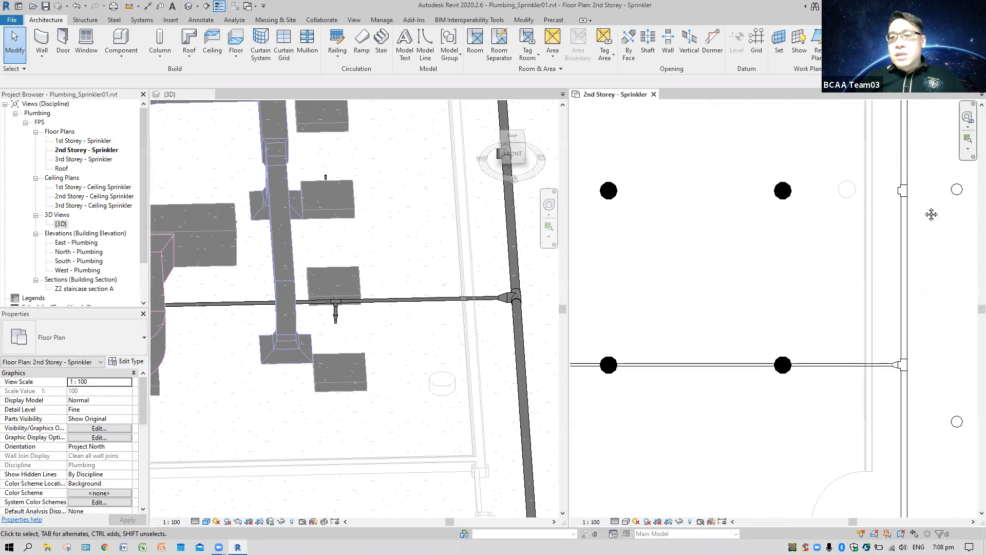
middle_drag(931, 214, 966, 215)
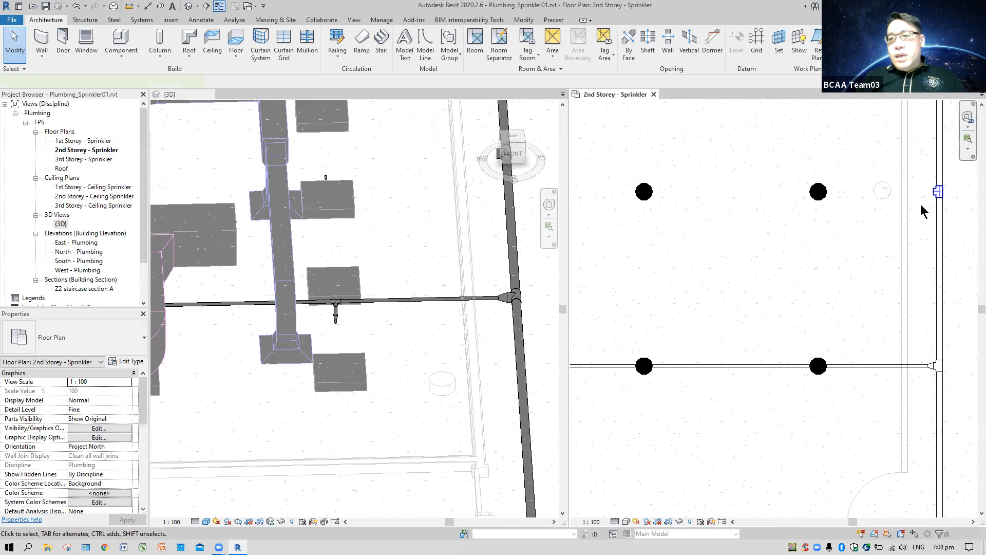
click(933, 192)
right_click(934, 194)
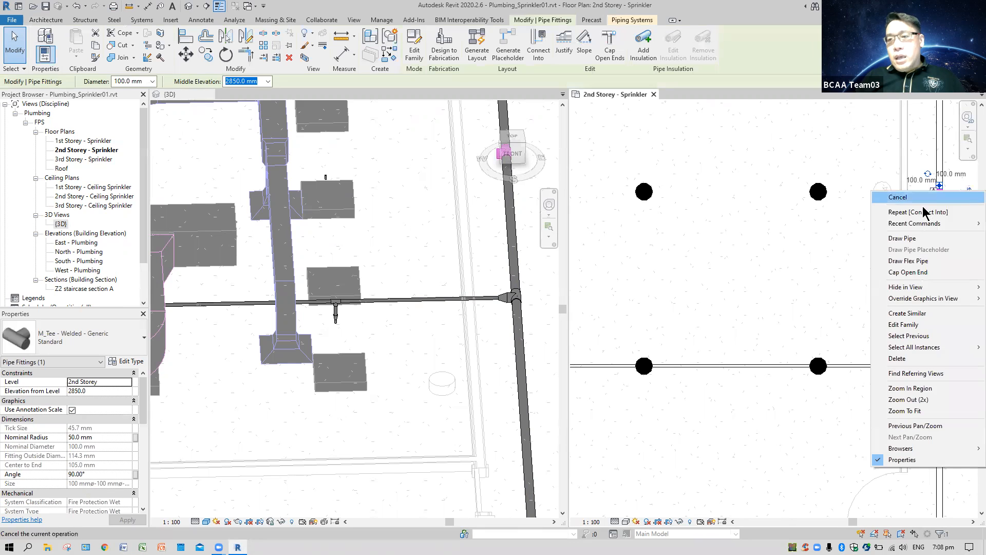
click(913, 239)
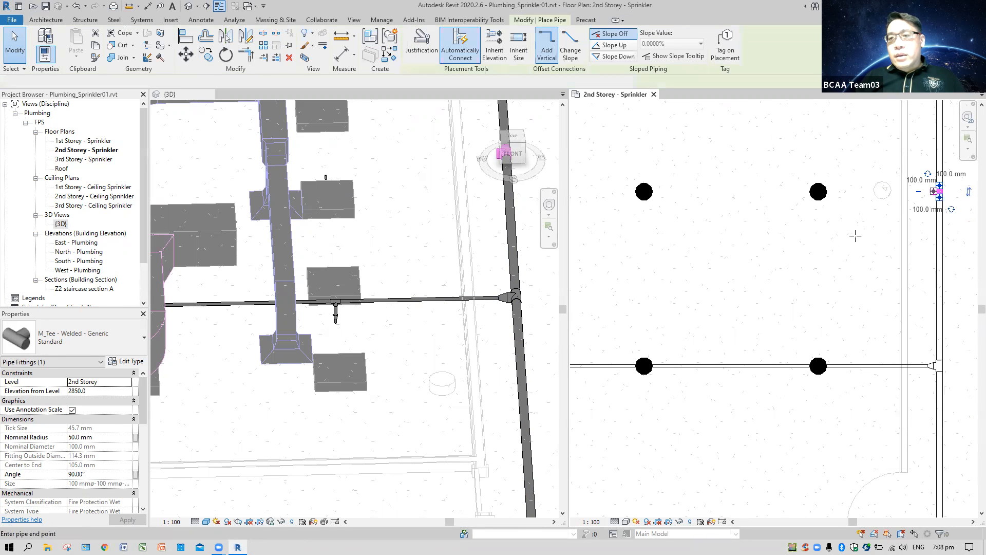
click(495, 49)
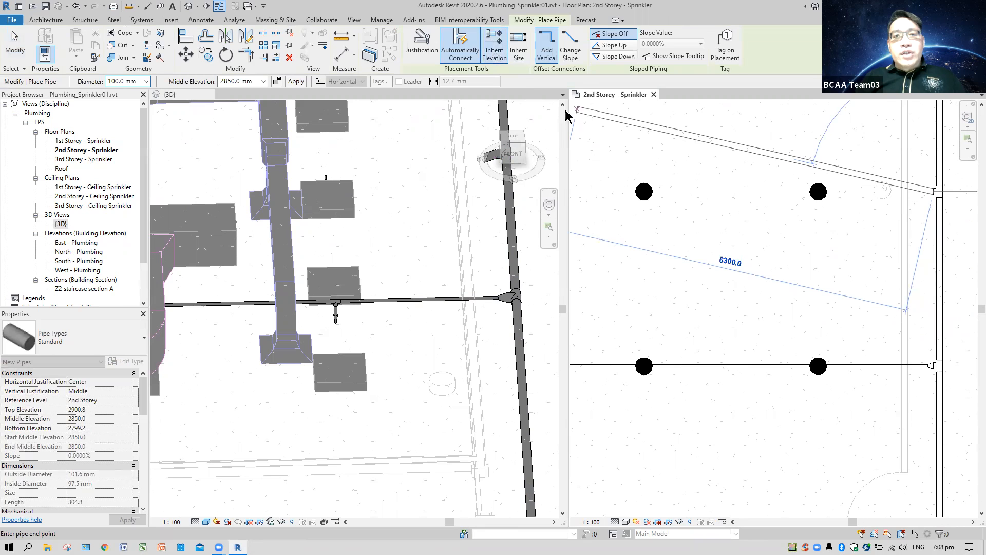
click(146, 82)
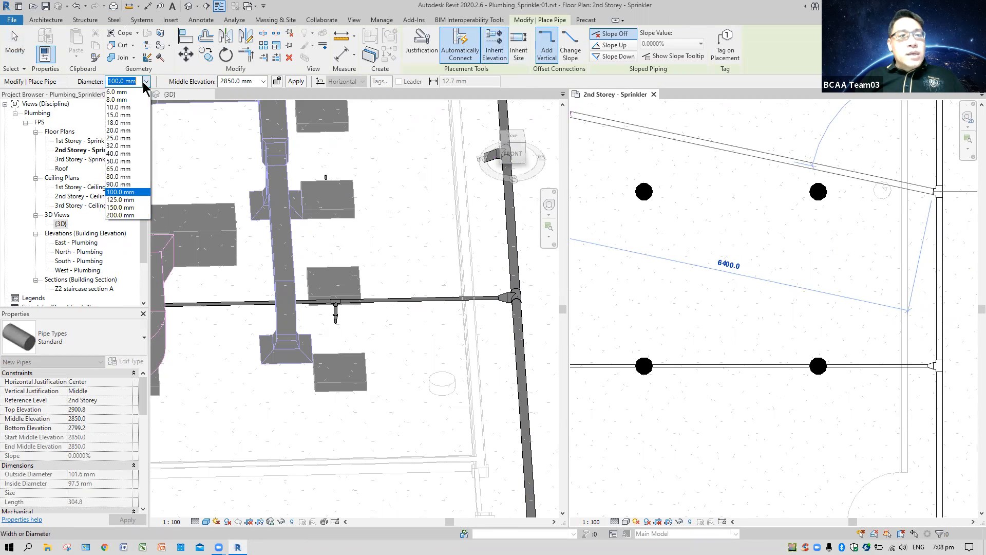
click(124, 161)
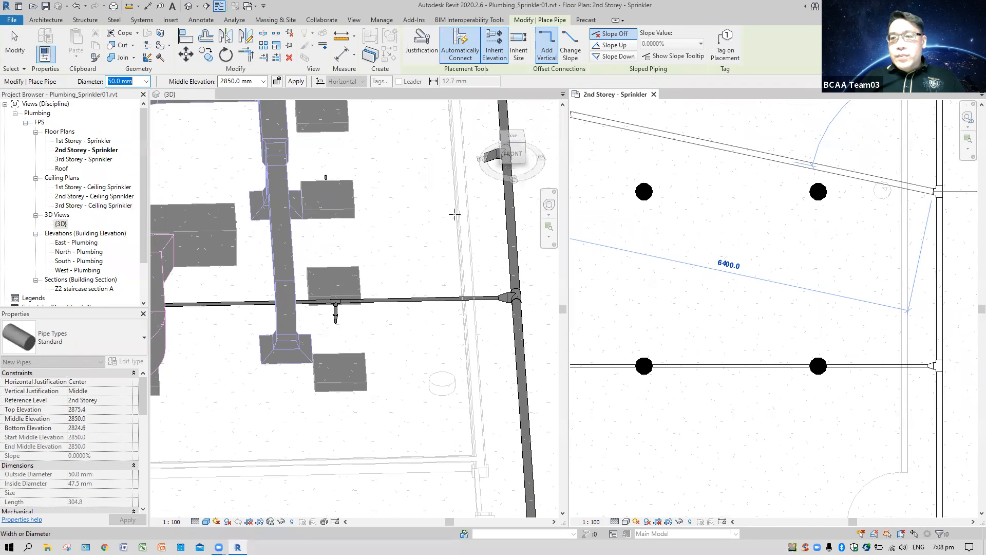
scroll(672, 216, down, 3)
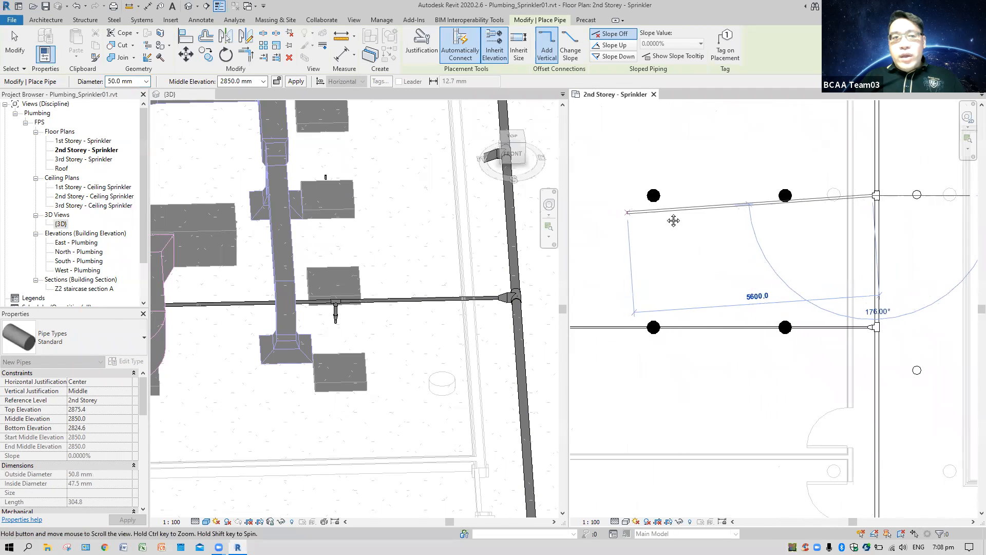
middle_drag(751, 217, 754, 217)
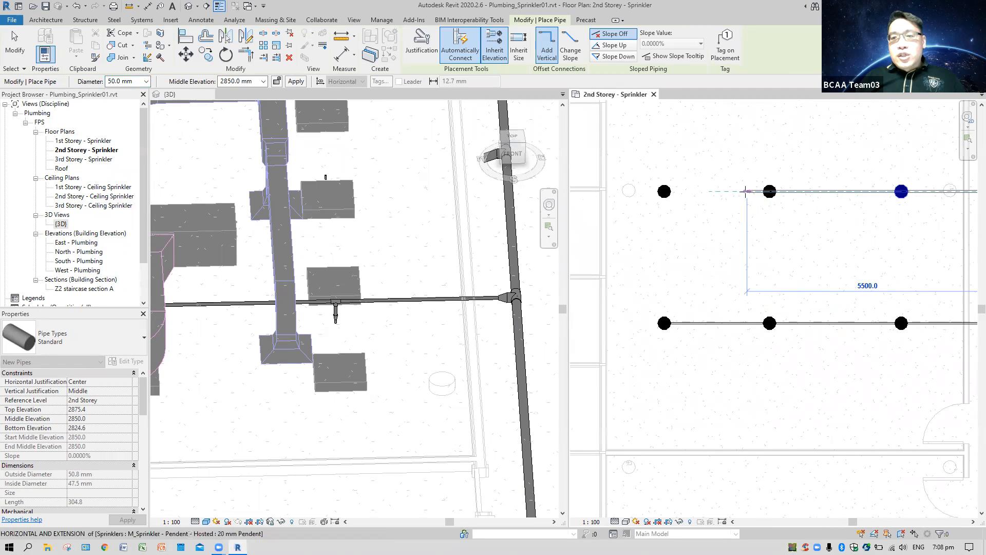
click(738, 207)
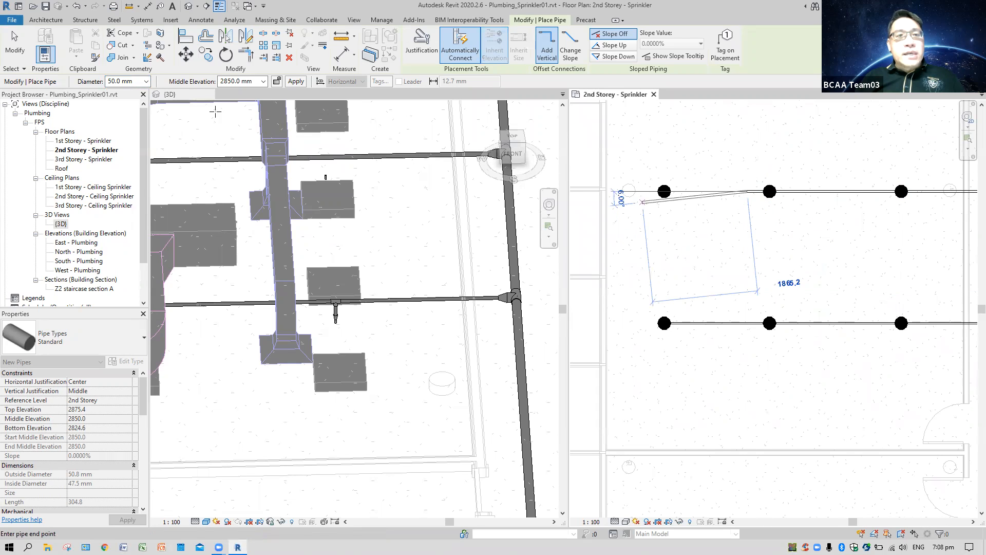
- Continue the upper row's branch at 32 mm diameter to its end sprinkler, farthest from the main pipe
click(147, 81)
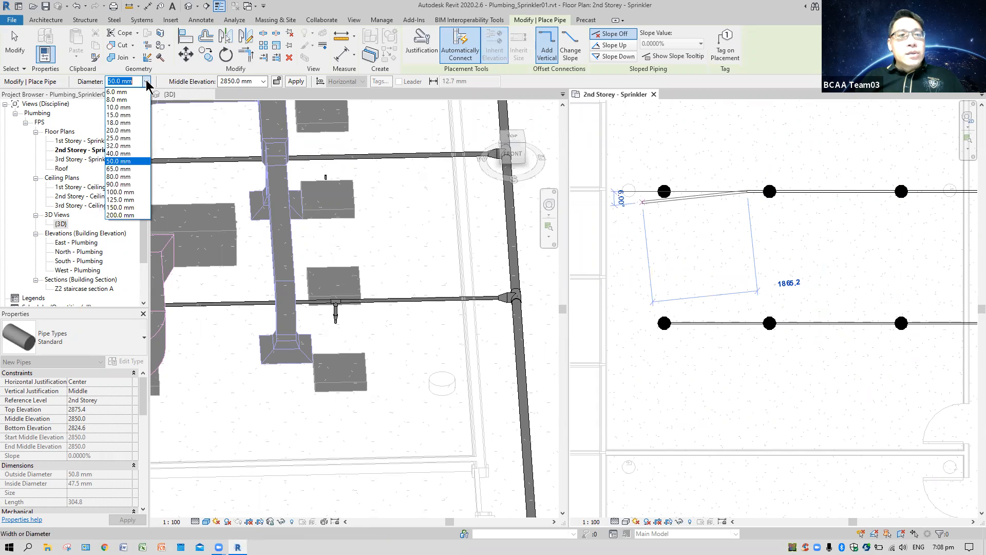
click(124, 146)
click(666, 191)
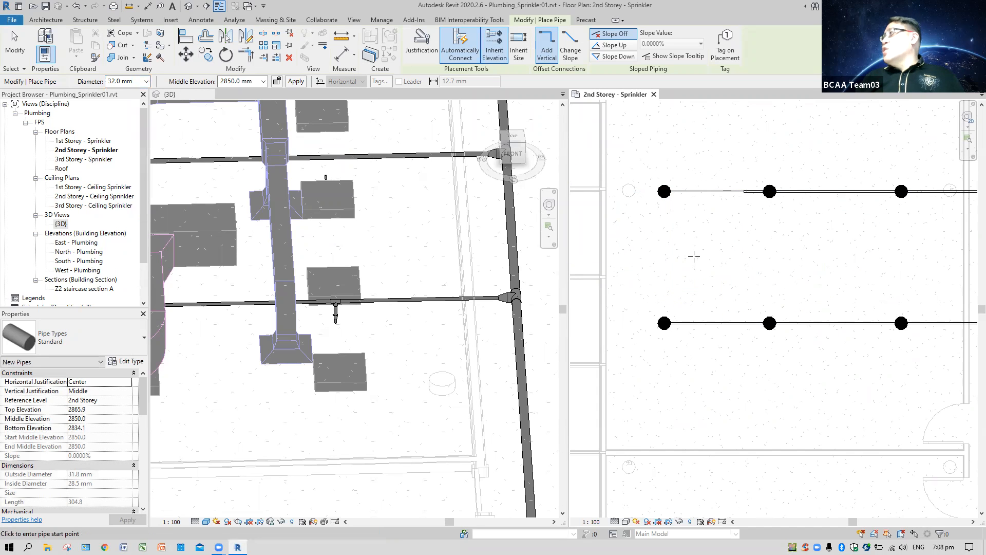
key(Escape)
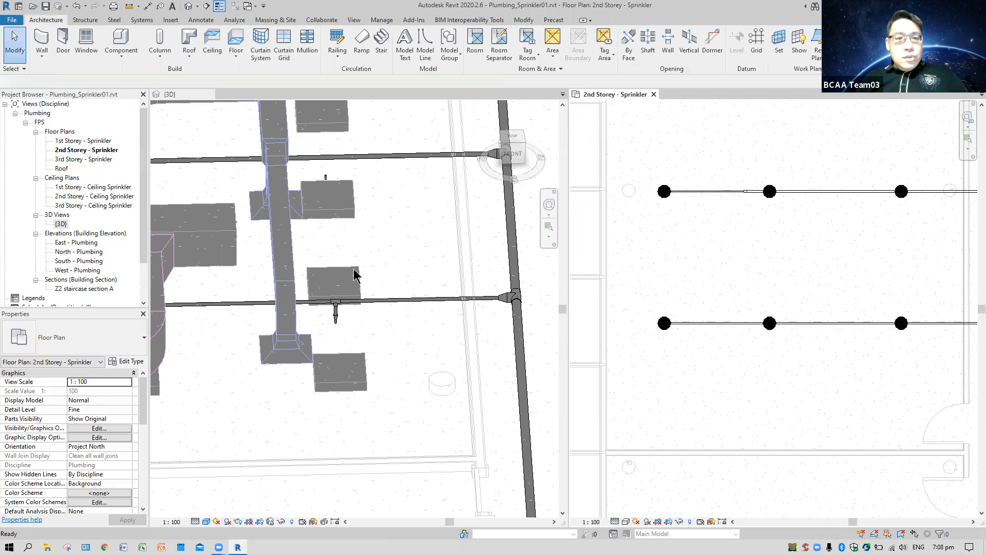
- Set the diameter of the elbow and vertical drop pipe above the upper row's end sprinkler to 32 mm
click(251, 259)
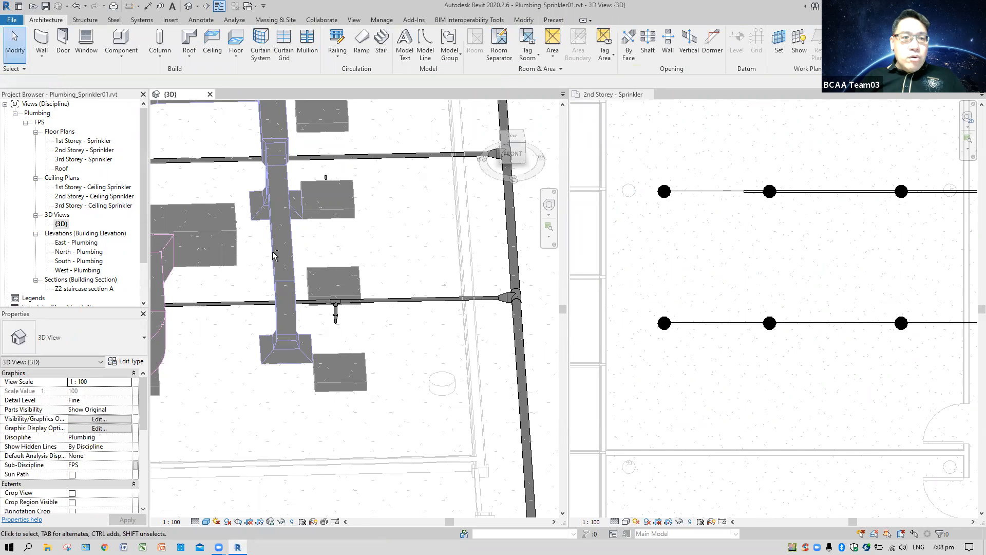
middle_drag(199, 278, 329, 264)
scroll(298, 304, up, 5)
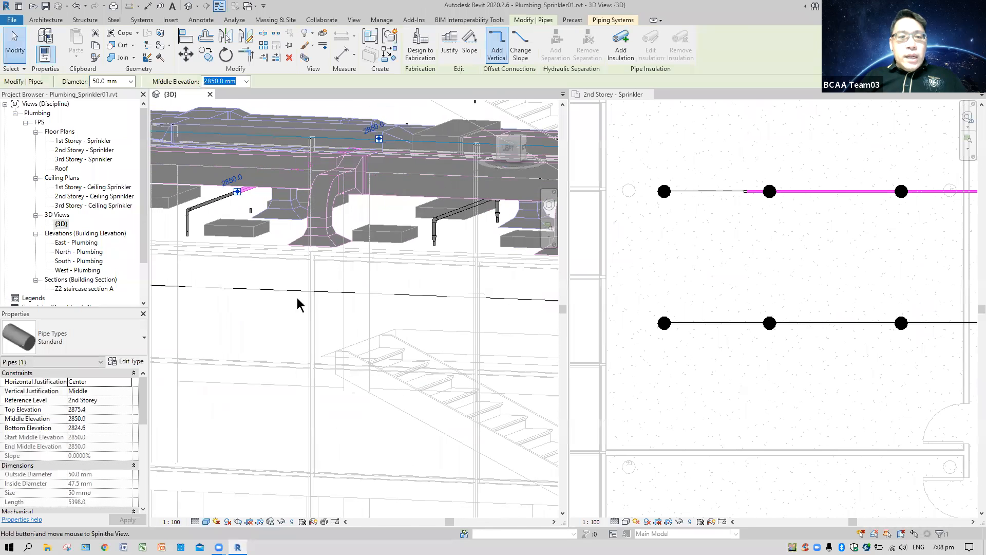
drag(263, 315, 344, 221)
click(152, 81)
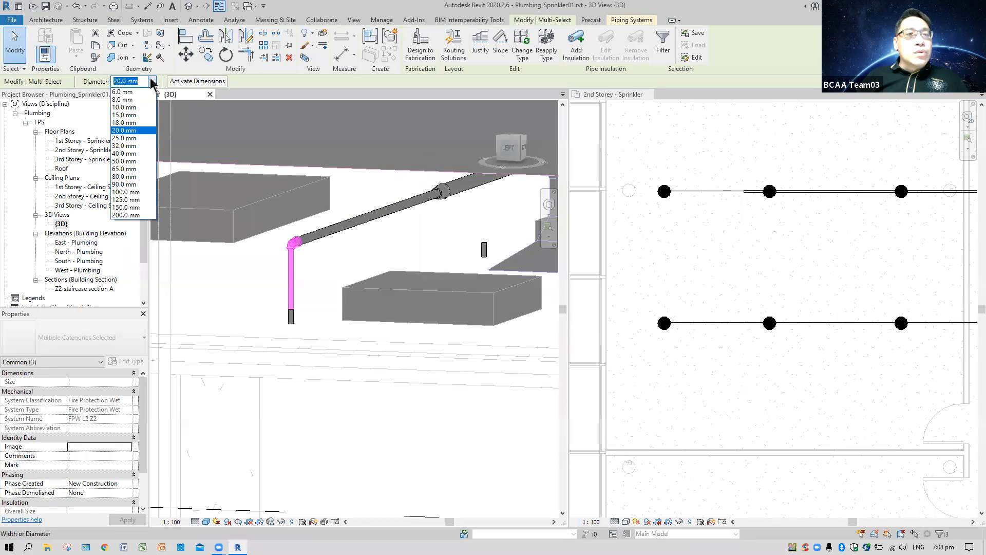
click(129, 114)
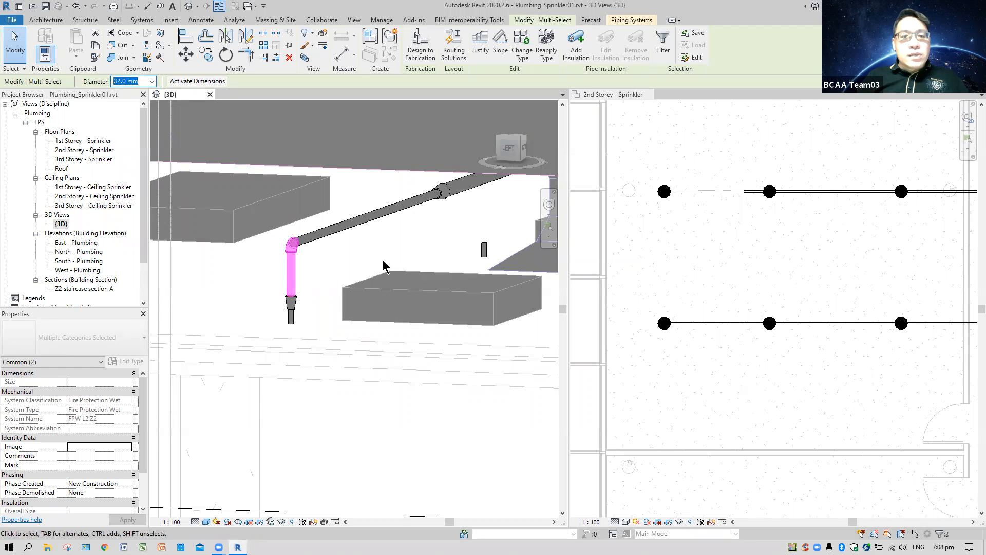
click(404, 244)
- Connect the upper row's middle sprinkler into the 50 mm horizontal branch pipe above it
middle_drag(427, 242, 334, 280)
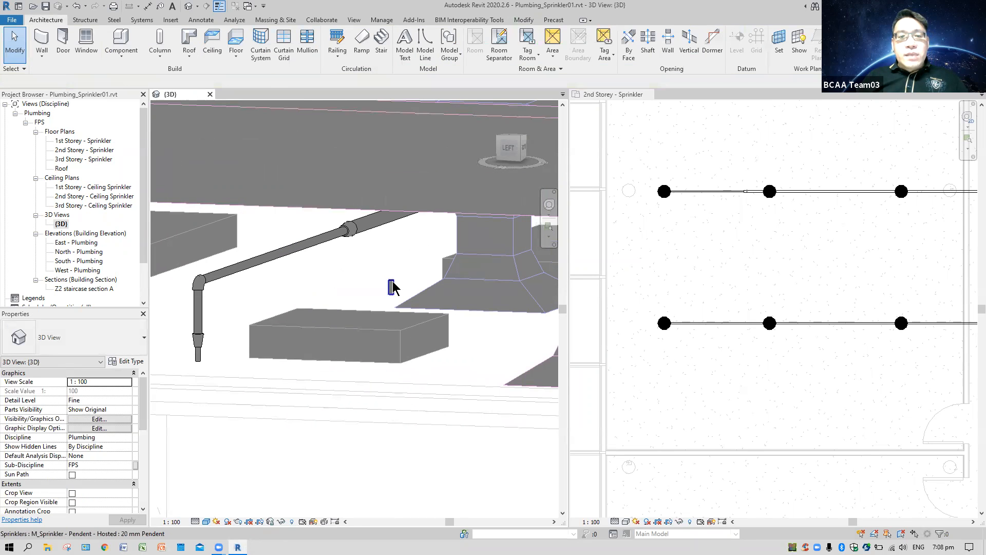
click(391, 287)
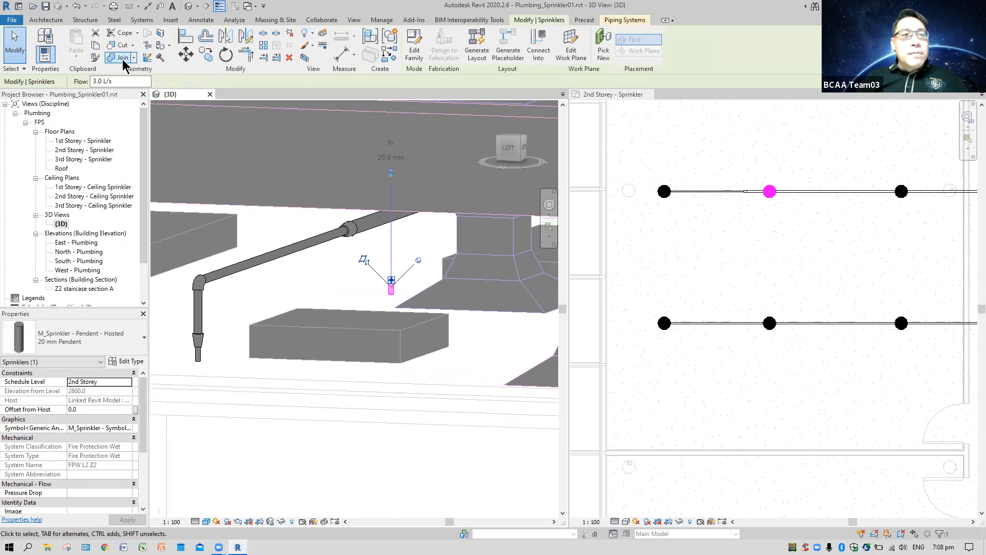
click(539, 50)
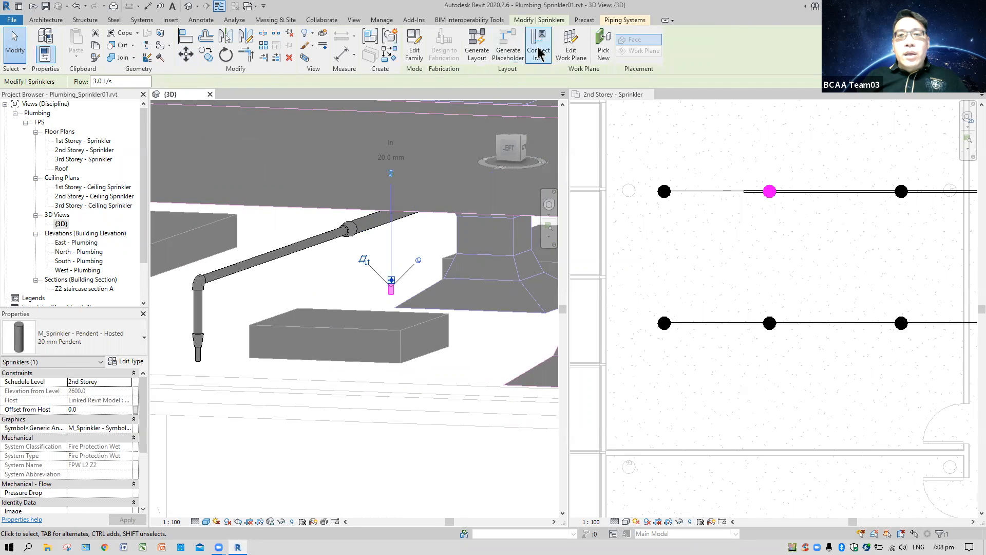
click(421, 245)
- Set the diameter of the upper row's middle sprinkler drop pipe and transition fitting to 40 mm
drag(361, 290, 421, 228)
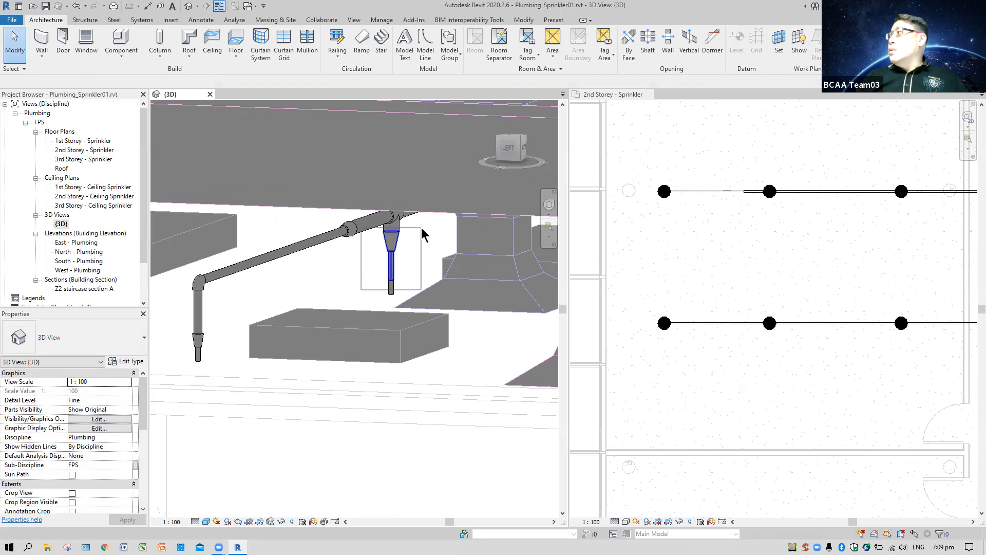
drag(422, 228, 424, 229)
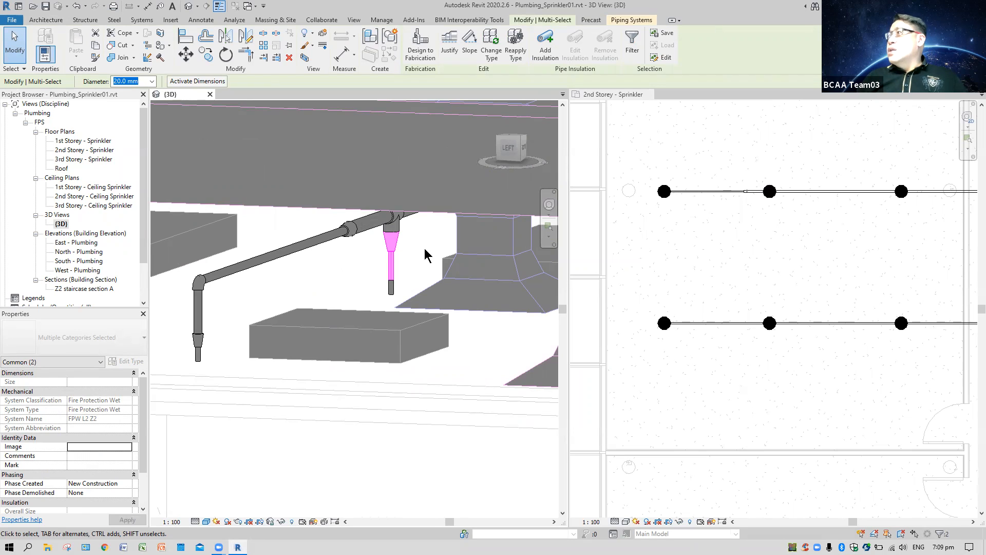
click(152, 81)
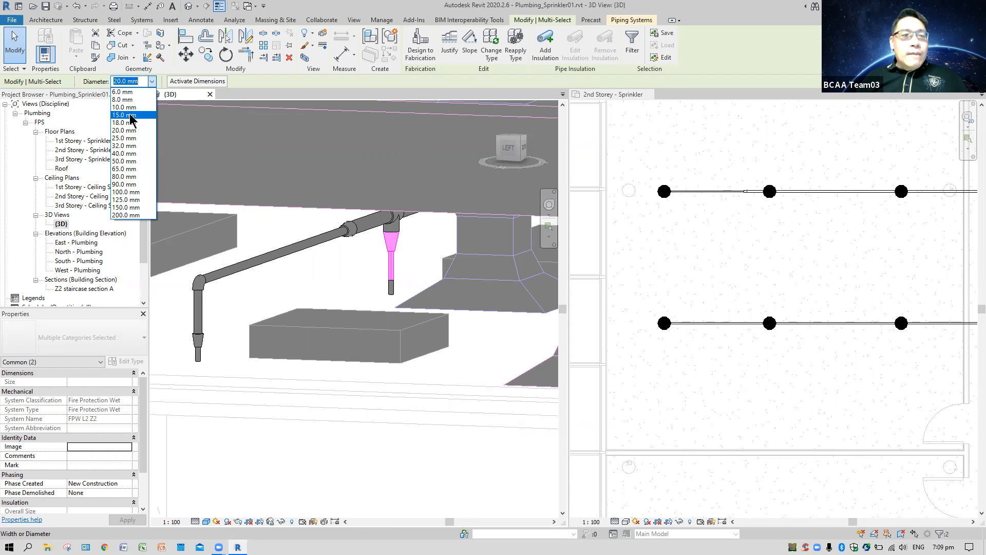
click(133, 154)
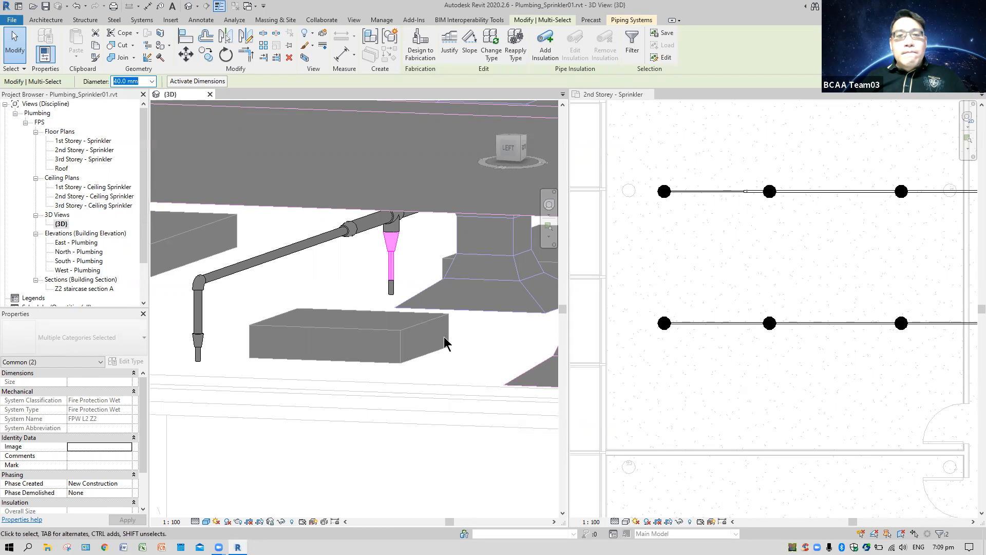
click(474, 344)
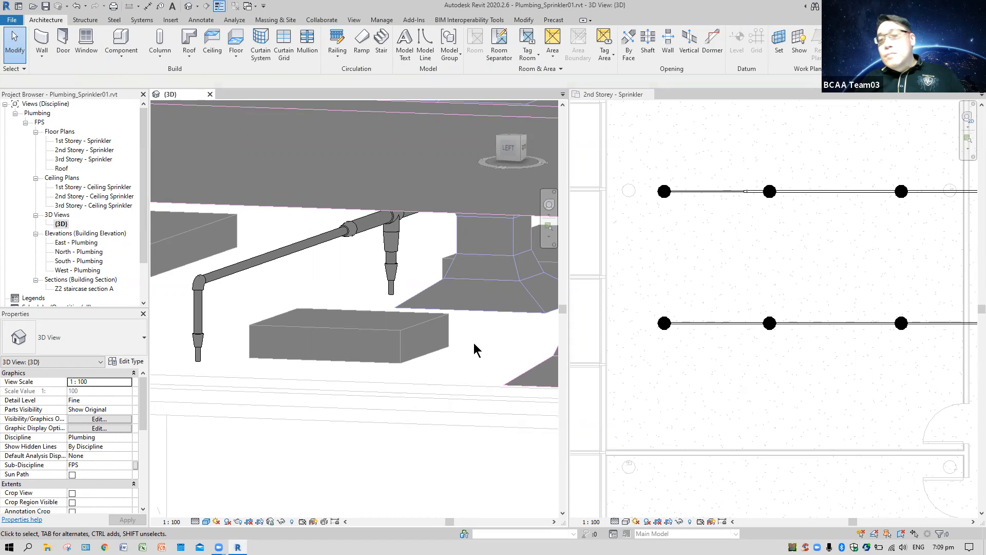
- Select the upper row's sprinkler nearest the main pipe in the 3D view
scroll(472, 338, down, 3)
mouse_move(473, 338)
shift+middle_down()
mouse_move(469, 347)
mouse_move(402, 364)
mouse_move(454, 352)
mouse_move(423, 368)
mouse_move(355, 379)
mouse_move(260, 390)
mouse_move(152, 378)
mouse_move(355, 346)
mouse_move(419, 347)
mouse_move(304, 335)
mouse_move(362, 319)
mouse_move(293, 348)
mouse_move(297, 357)
mouse_move(403, 326)
mouse_move(418, 334)
mouse_move(411, 312)
mouse_move(422, 319)
mouse_move(409, 310)
mouse_move(481, 272)
mouse_move(456, 249)
shift+middle_up()
scroll(403, 321, up, 3)
click(405, 320)
right_click(405, 311)
click(452, 247)
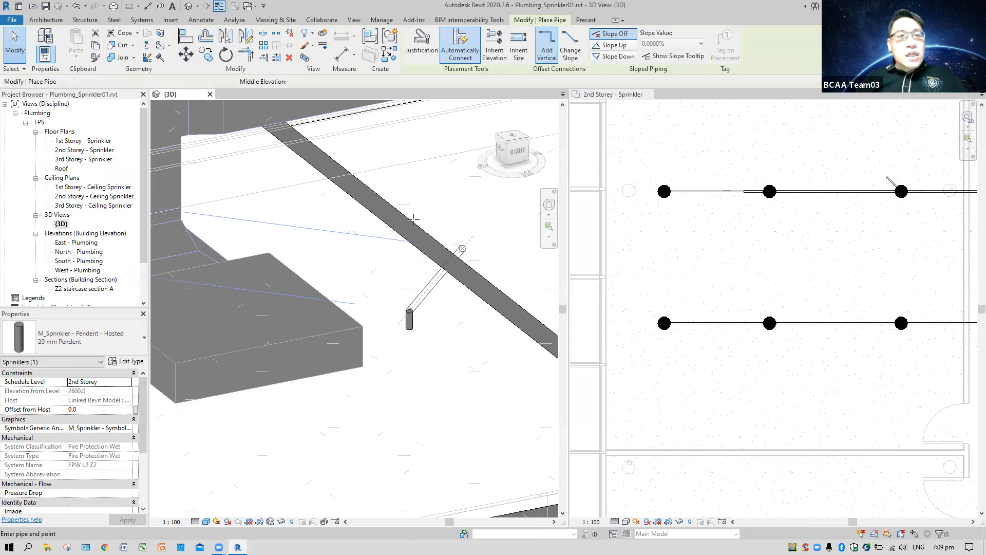
click(216, 81)
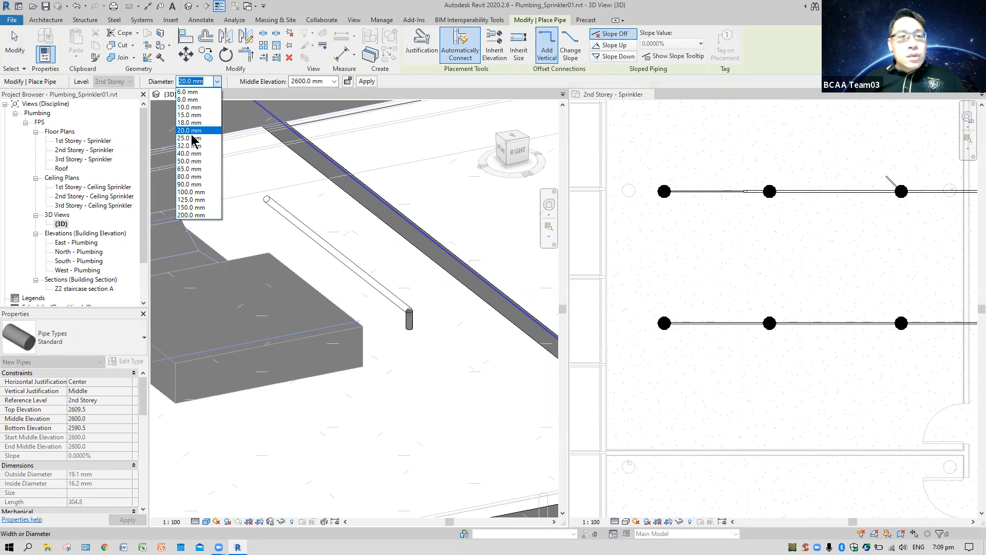
click(190, 153)
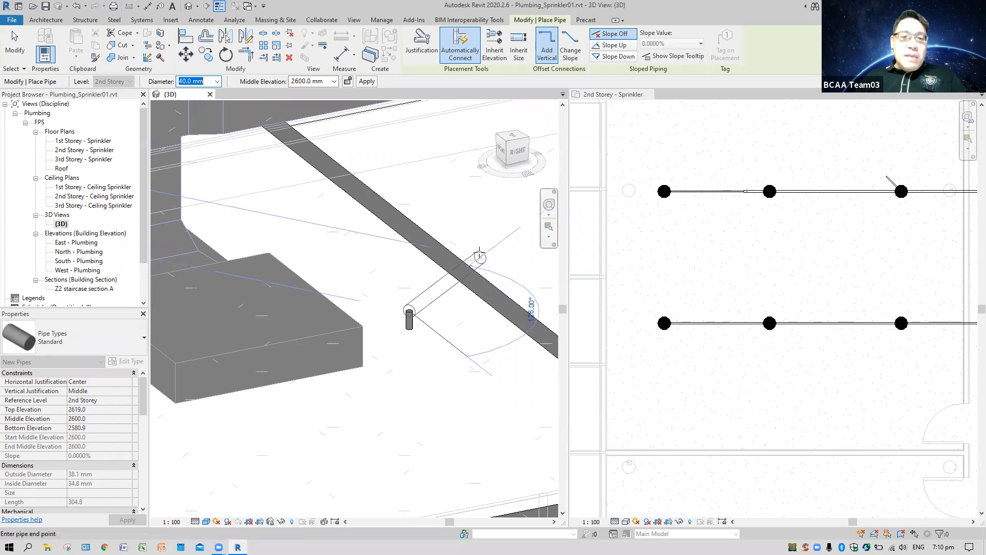
key(Escape)
key(Escape)
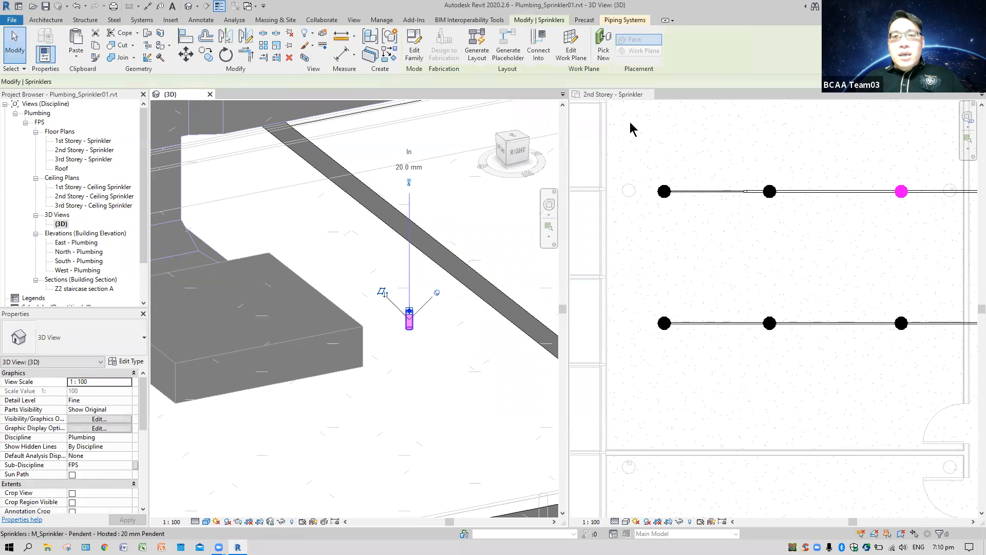
- Connect the selected sprinkler into the branch pipe above it and set its drop pipe and transition to 40 mm diameter
click(536, 44)
click(439, 260)
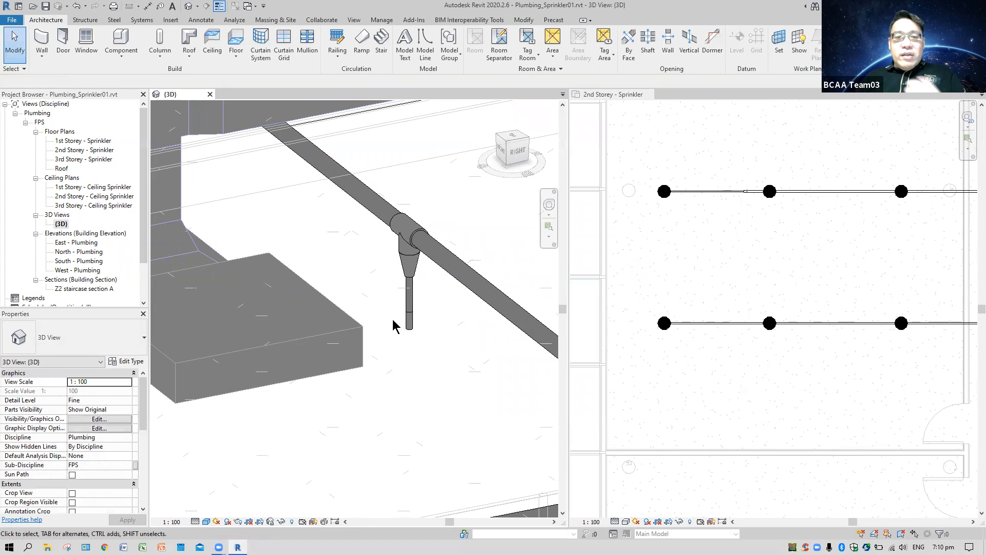
drag(438, 249, 435, 245)
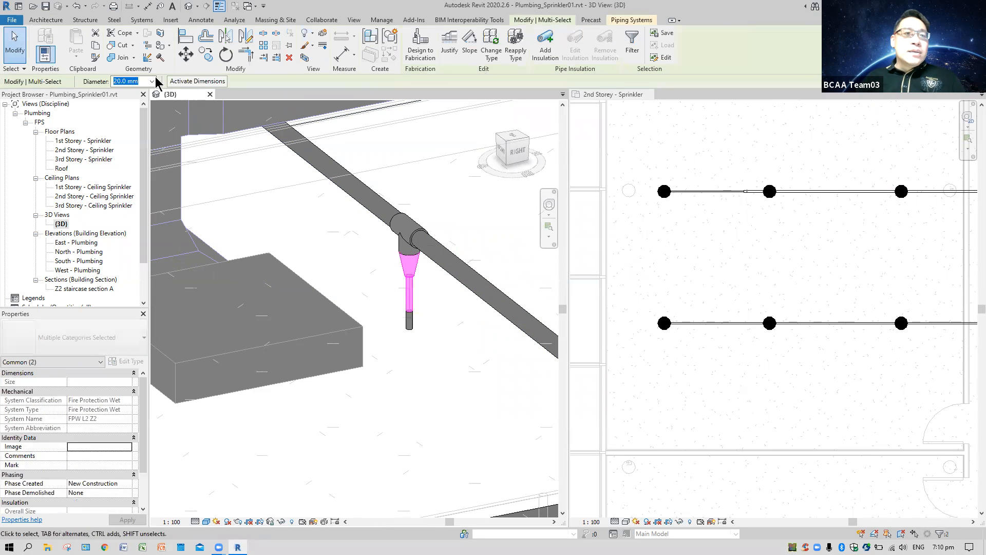
click(152, 82)
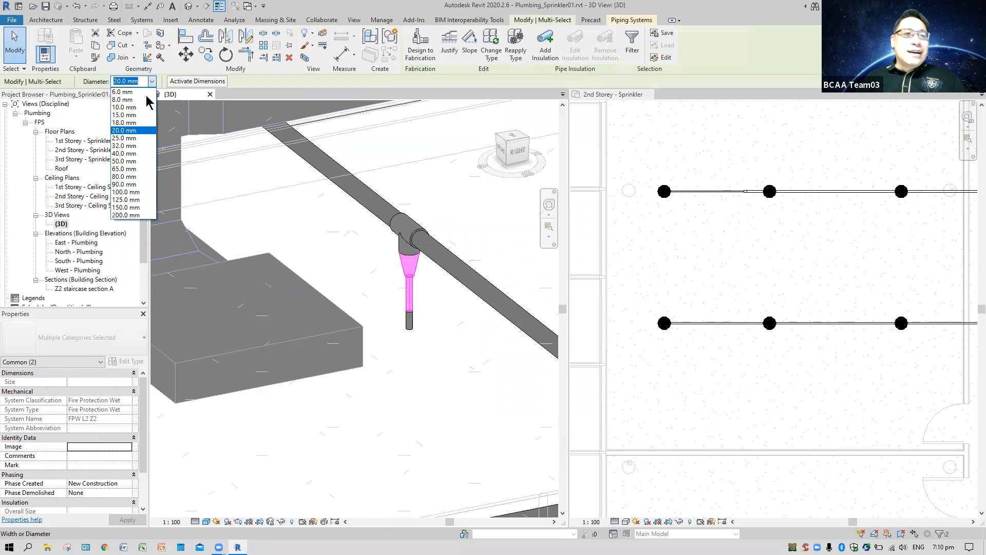
click(134, 153)
key(Escape)
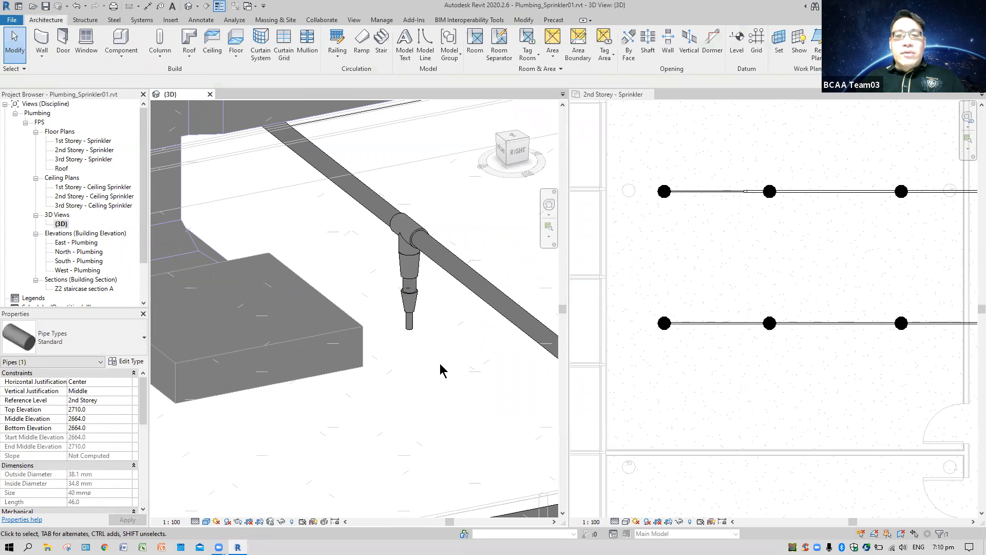
scroll(440, 361, down, 5)
scroll(442, 369, down, 2)
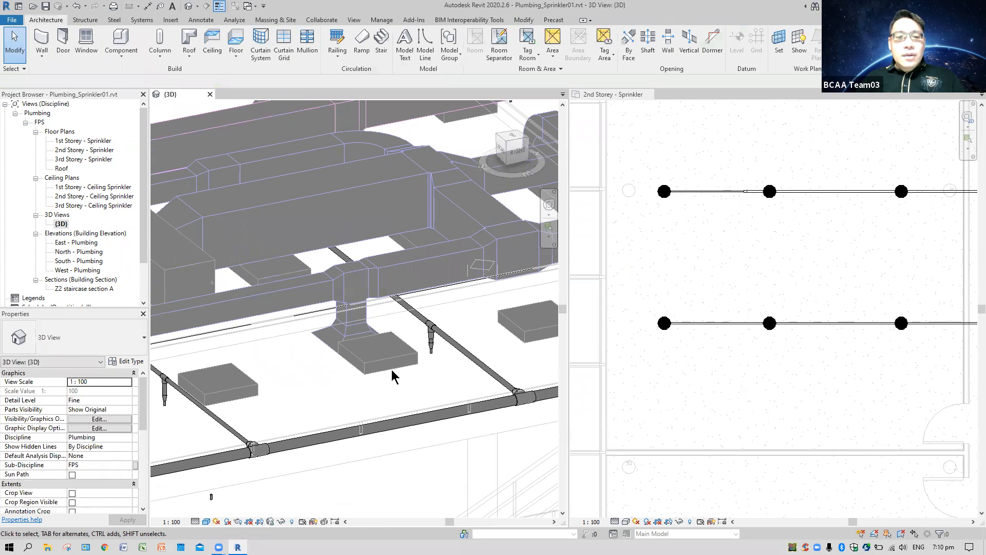
scroll(450, 337, down, 3)
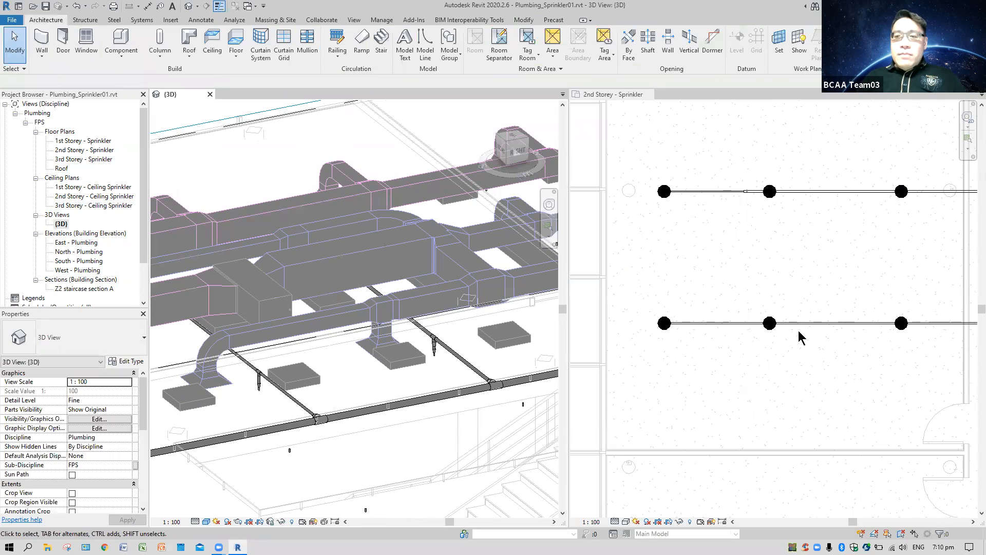
- Select the lower sprinkler row's branch pipes and fittings in the 2nd Storey plan, filtering the sprinklers out of the selection
scroll(829, 352, down, 2)
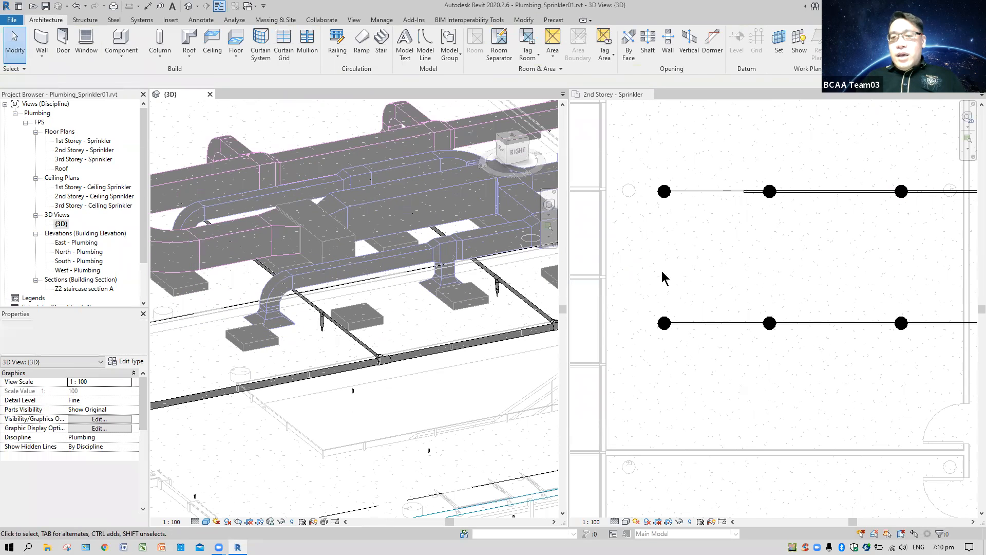
drag(662, 271, 930, 333)
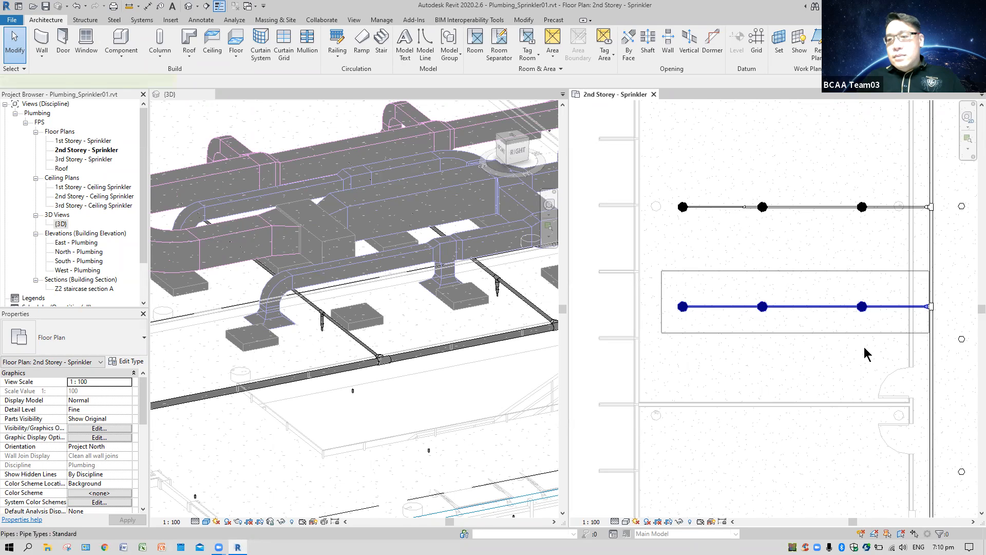
click(450, 51)
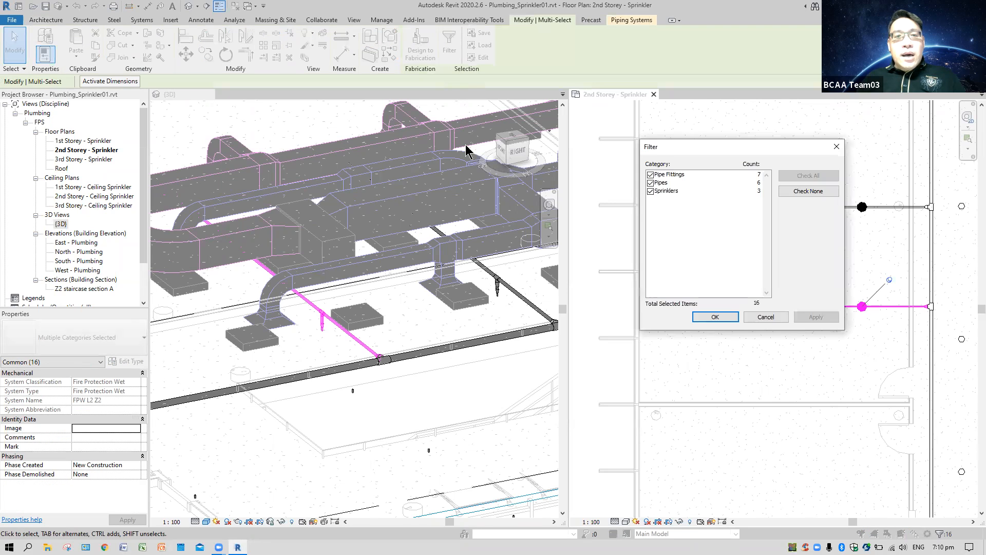
click(650, 191)
click(716, 316)
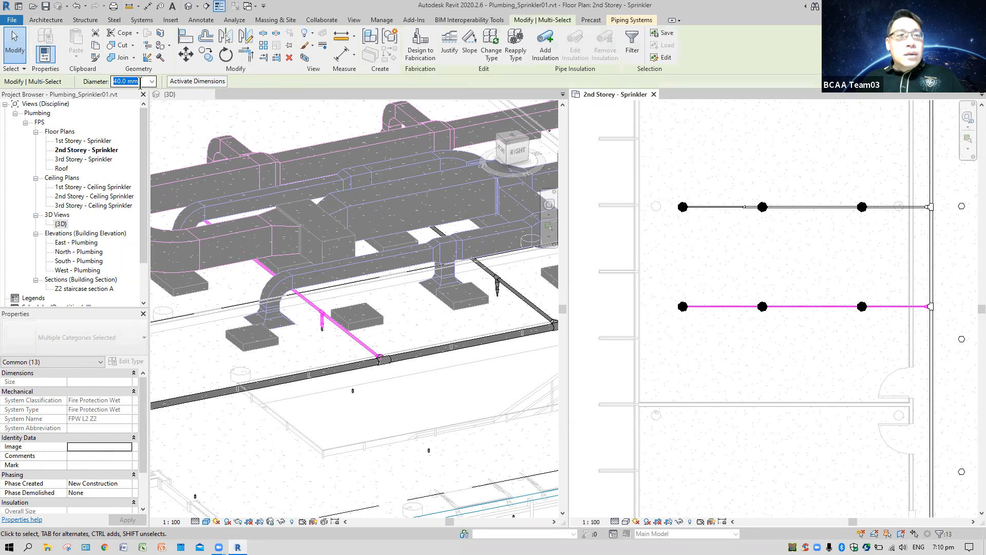
- Copy the selected branch in multiple mode from its main-pipe tee endpoint to the first open tee beyond the upper row
click(206, 57)
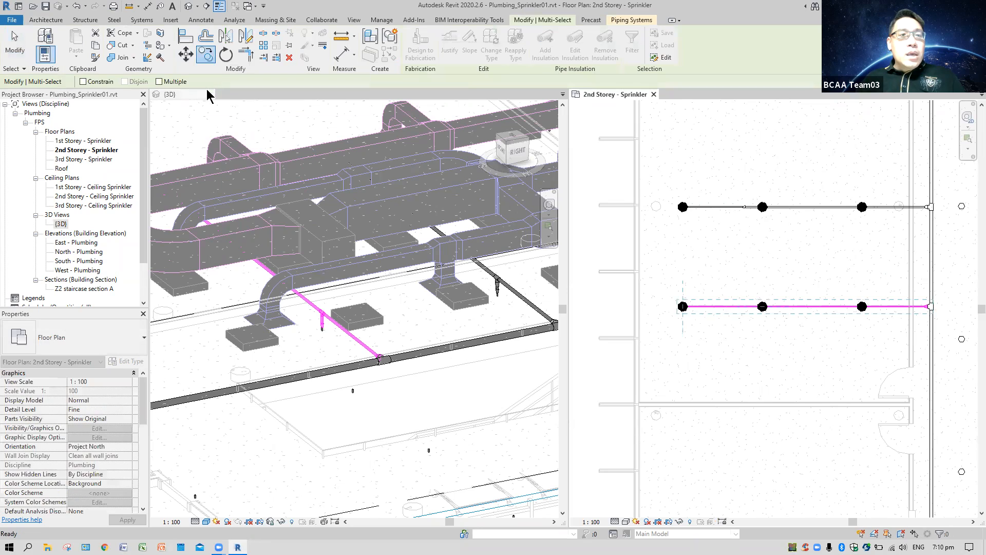
click(160, 82)
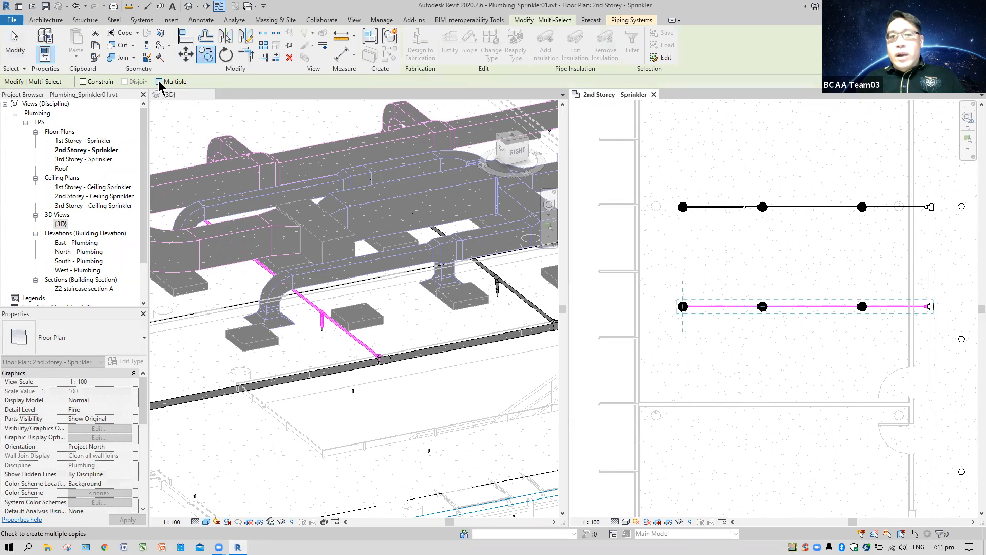
scroll(946, 314, up, 5)
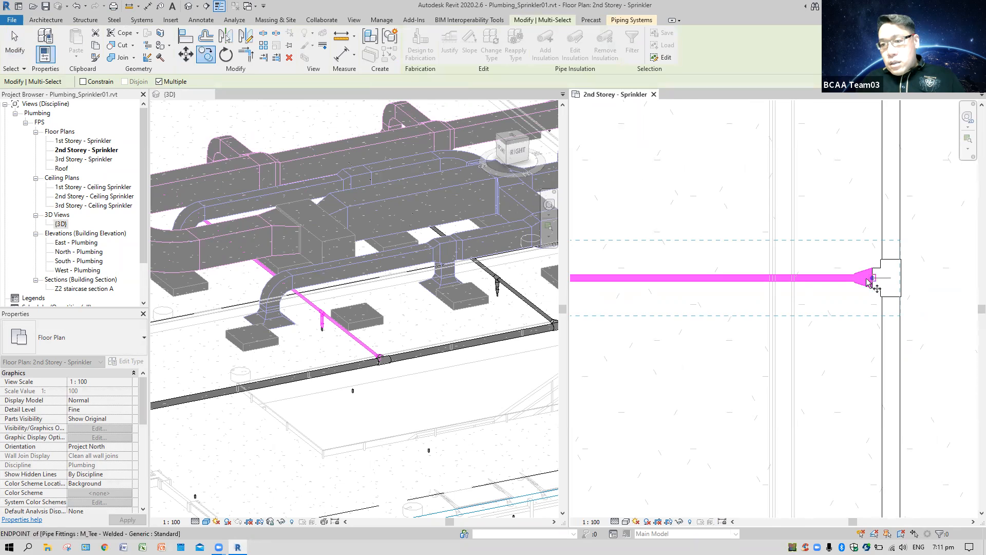
scroll(874, 283, up, 2)
scroll(873, 285, up, 2)
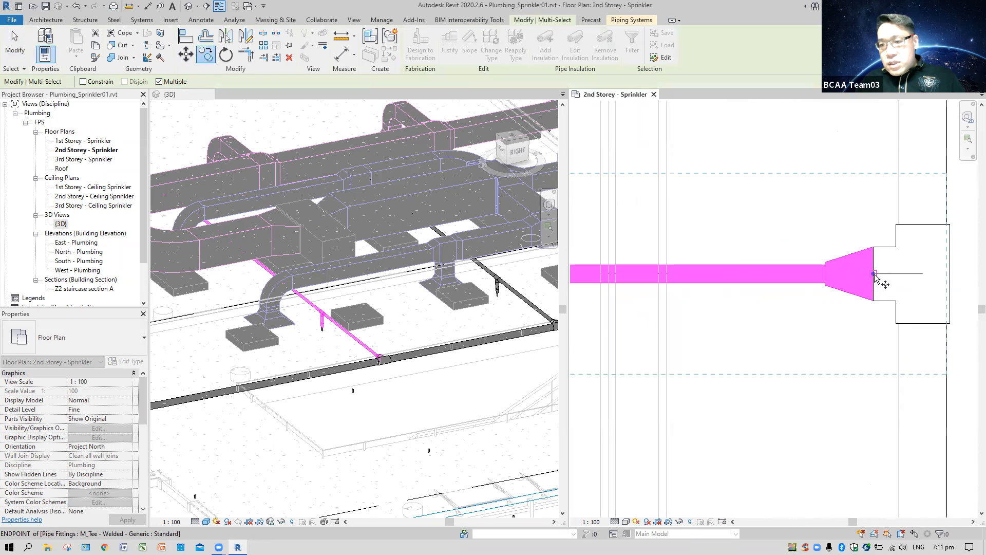
click(875, 276)
scroll(834, 190, down, 4)
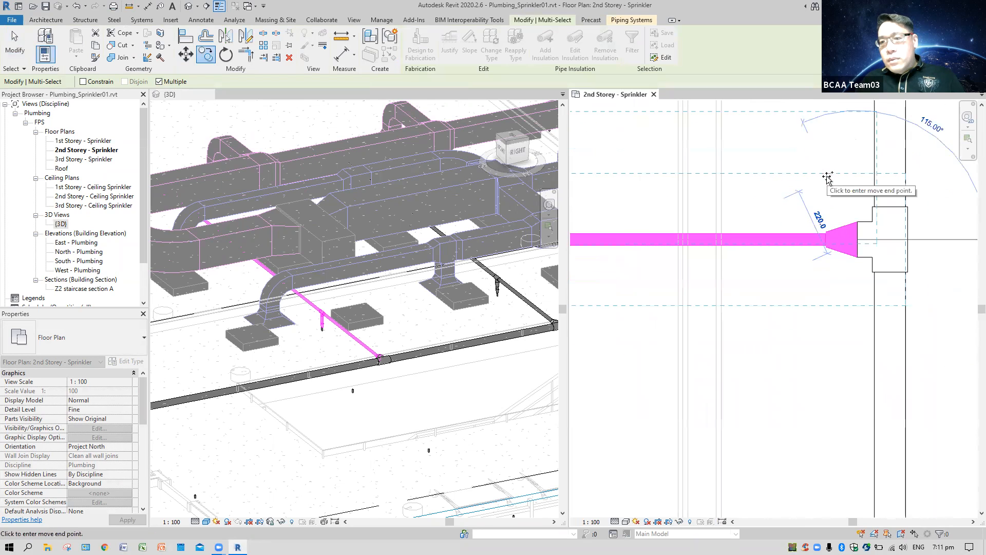
middle_drag(837, 178, 825, 466)
scroll(825, 158, down, 3)
middle_drag(820, 148, 811, 344)
middle_drag(810, 116, 809, 272)
scroll(808, 264, up, 4)
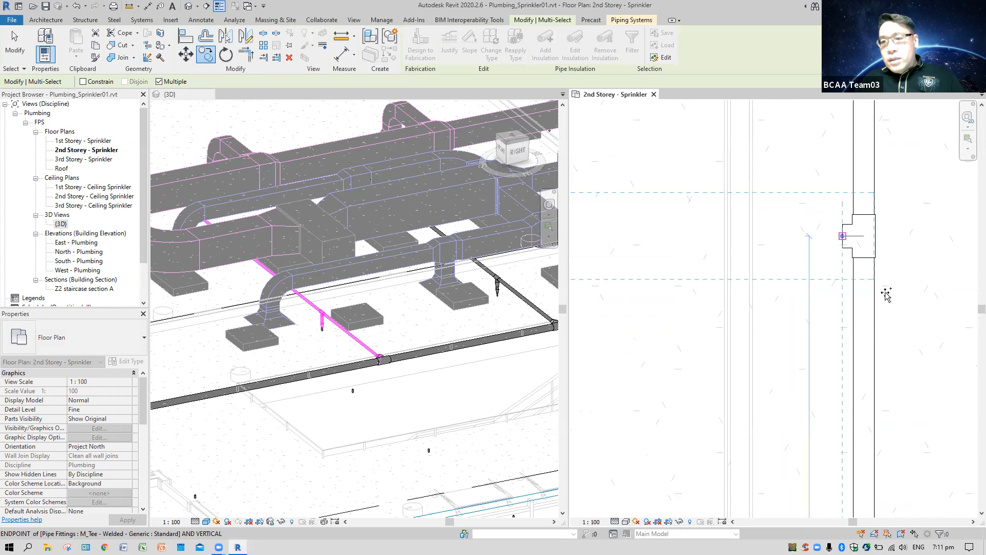
click(843, 236)
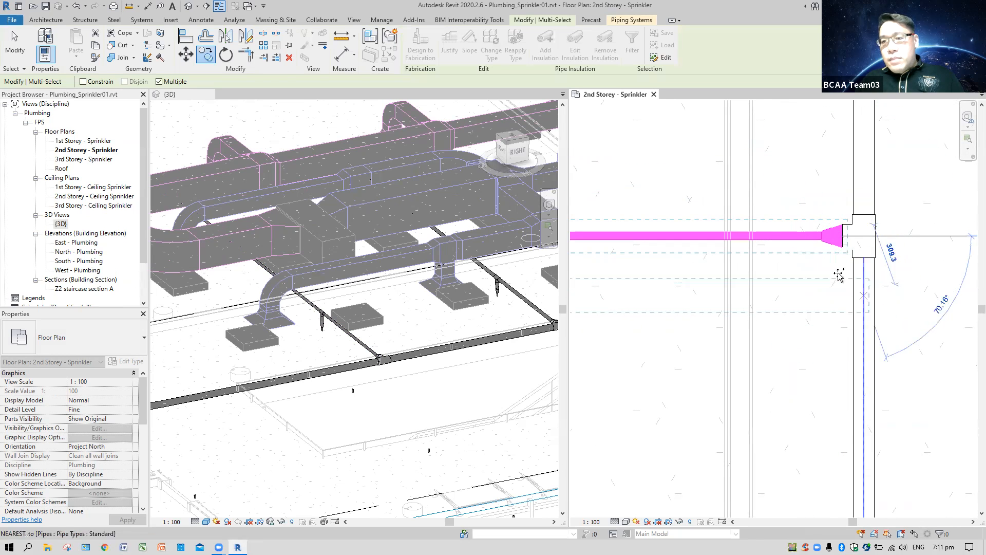
- Place another copy of the branch at the open tee on the main pipe's upper end and finish copying
middle_drag(809, 160, 821, 426)
scroll(826, 268, down, 2)
middle_drag(828, 144, 808, 288)
scroll(804, 281, up, 2)
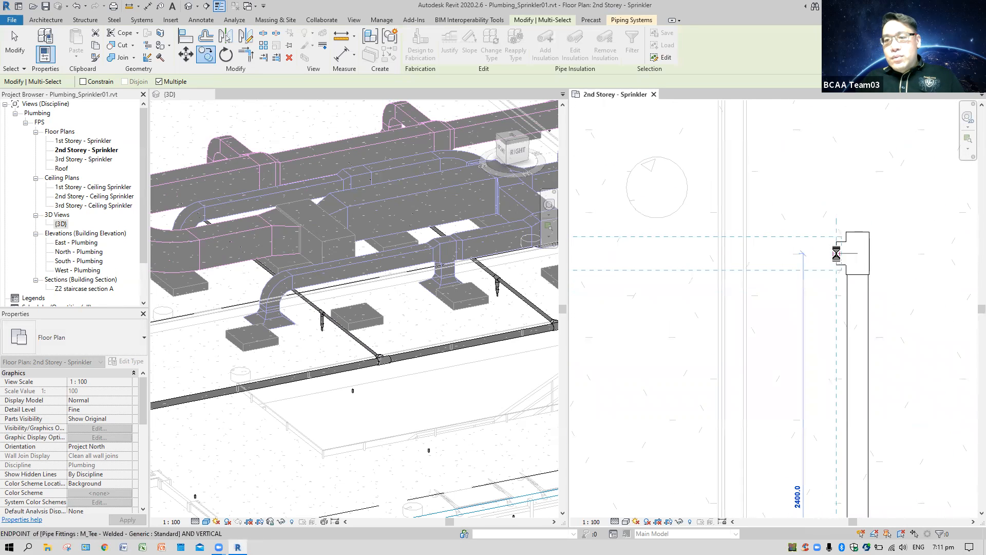
click(836, 253)
key(Escape)
key(Escape)
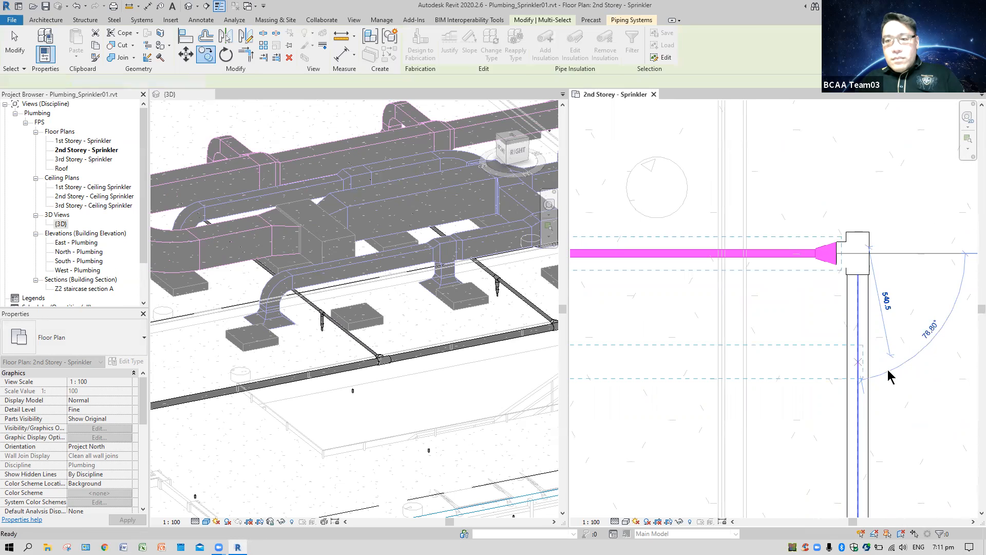
- Turn on the display of disconnects for pipes
scroll(904, 355, down, 2)
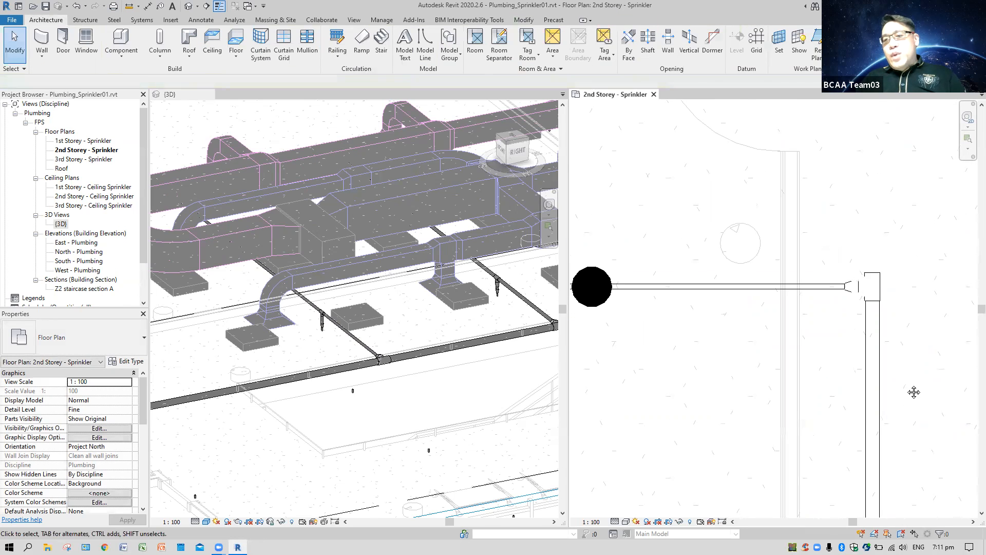
middle_drag(914, 392, 884, 287)
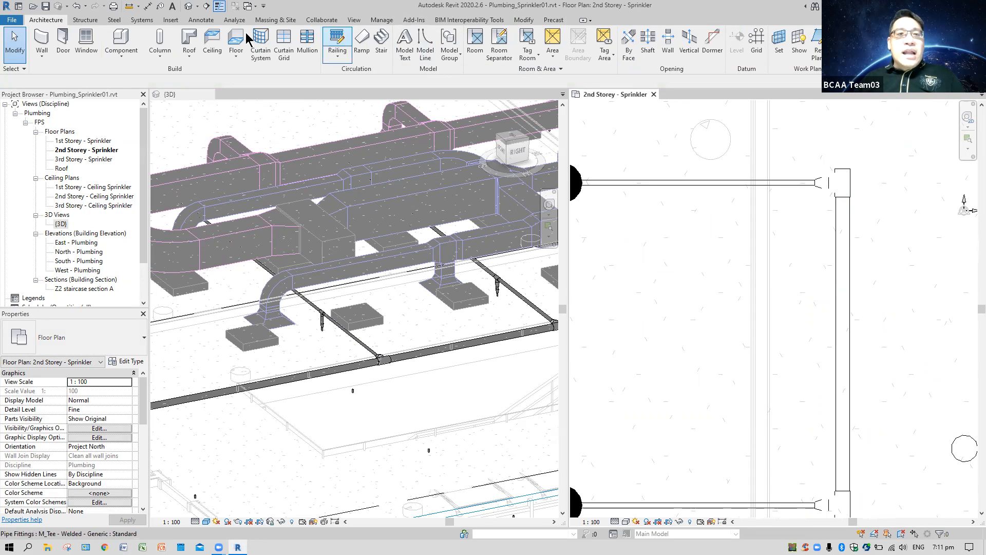
click(235, 21)
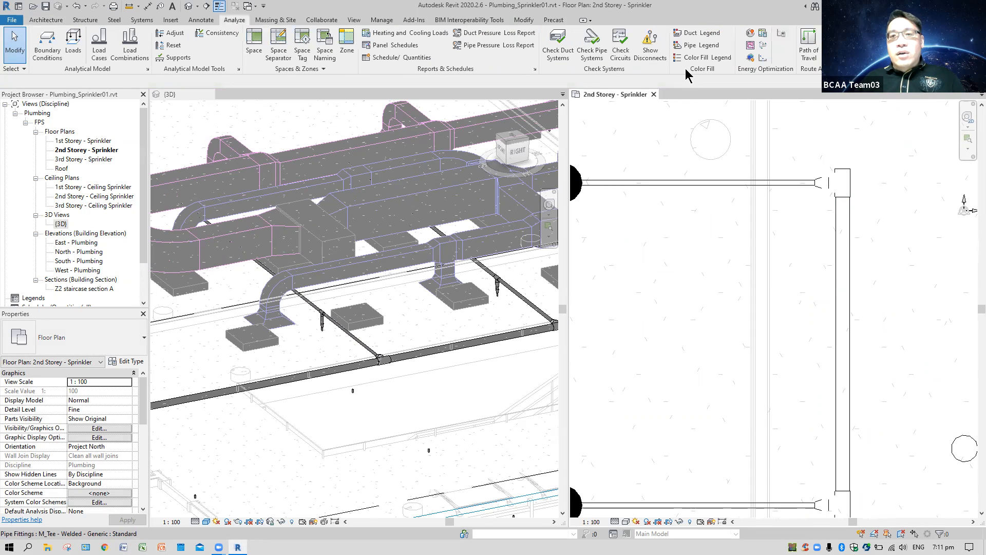
click(650, 51)
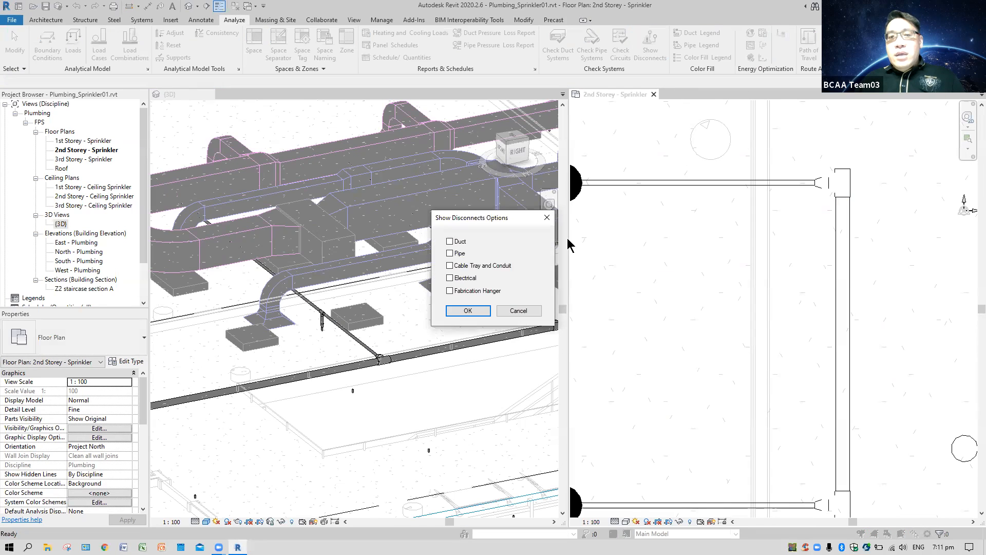
click(450, 252)
click(468, 311)
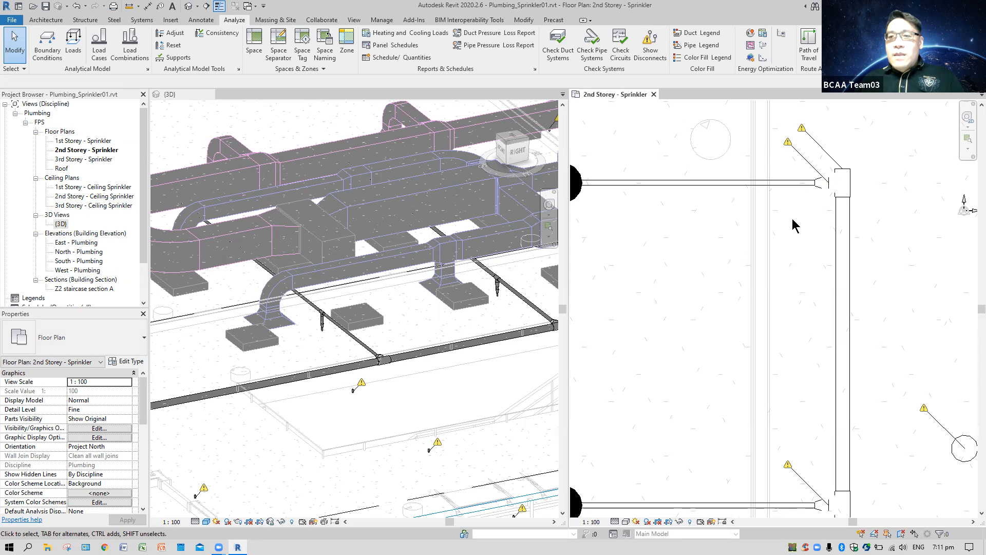
- Delete the loose transition at the main pipe's end tee and extend the 40 mm branch pipe to the tee's connector
scroll(805, 205, up, 1)
scroll(805, 204, up, 2)
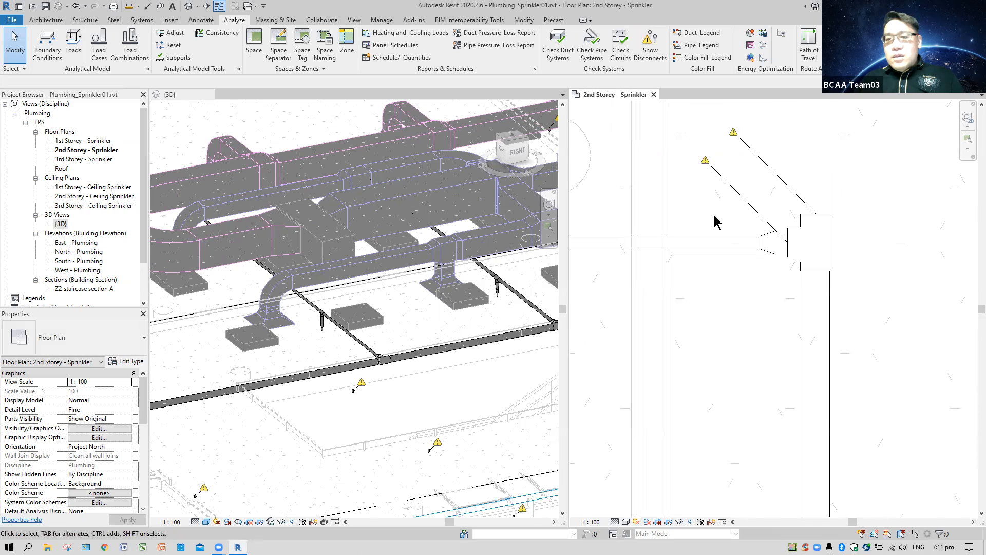
click(790, 291)
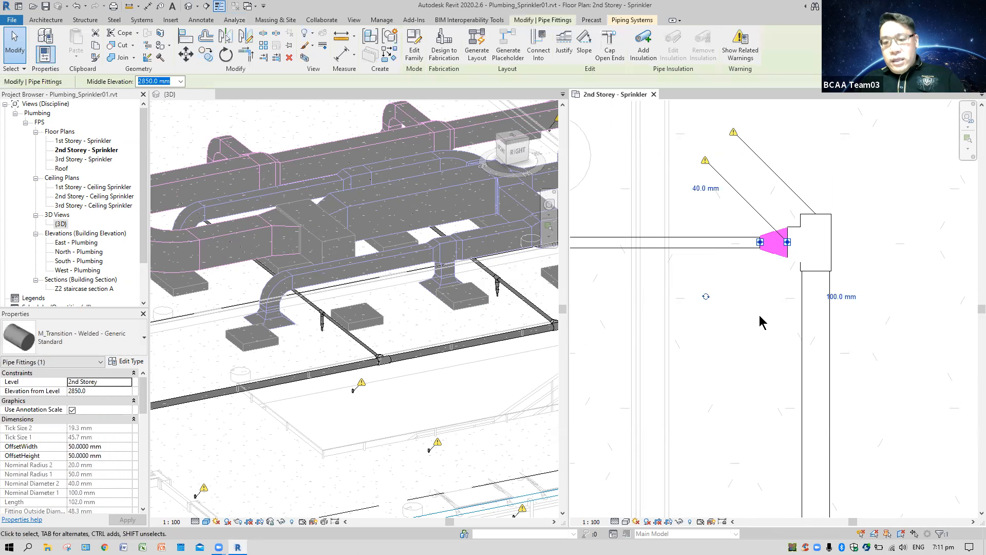
key(Delete)
drag(750, 253, 788, 242)
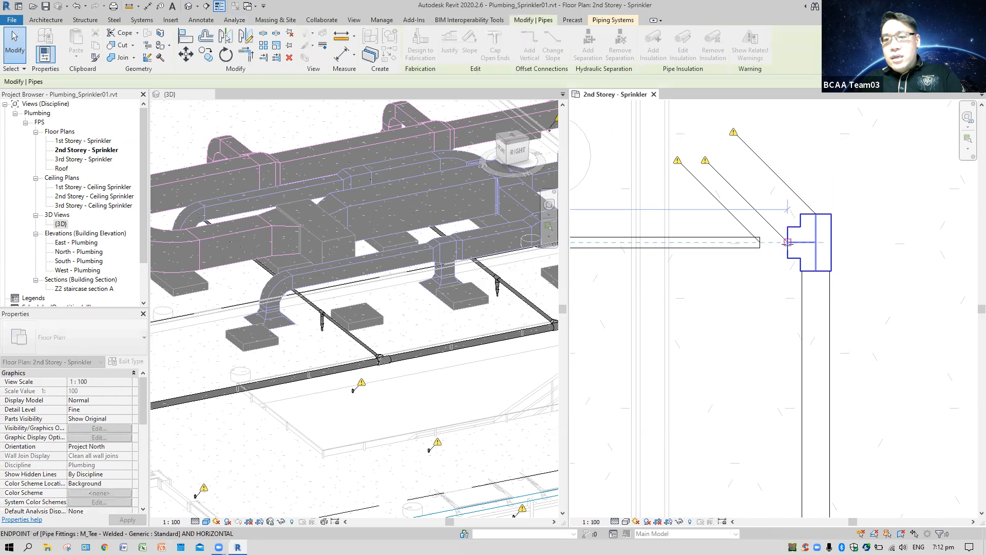
drag(749, 324, 727, 350)
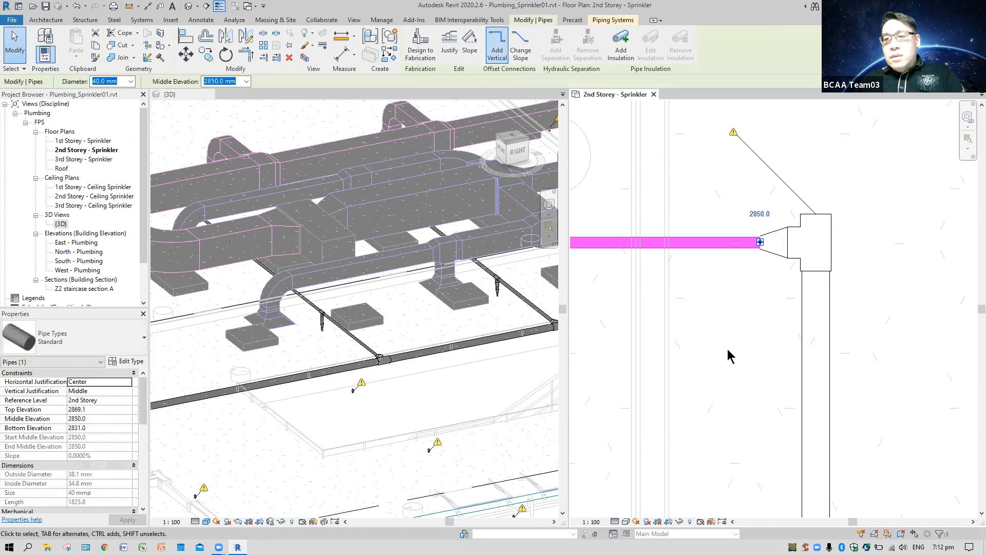
key(Escape)
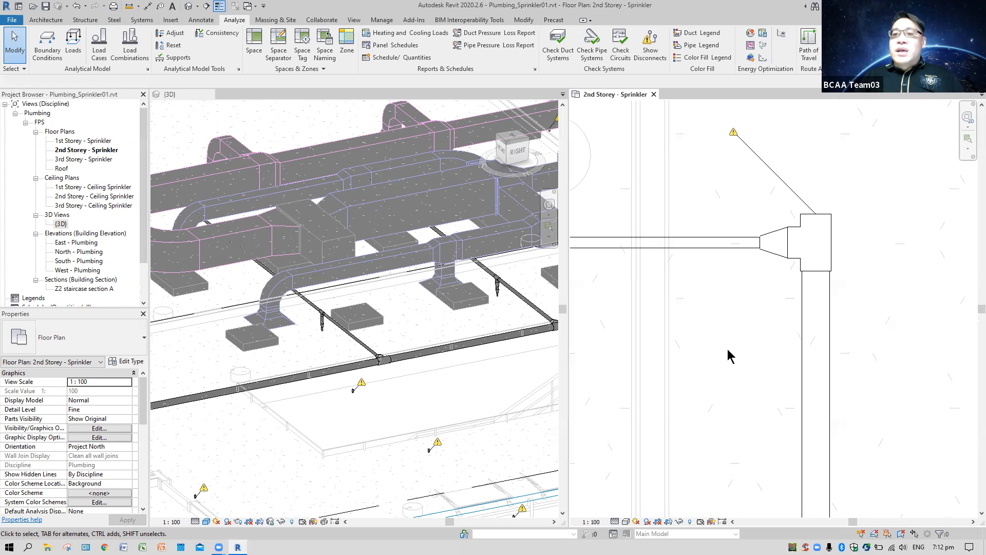
- Turn off the display of pipe disconnects
scroll(870, 382, down, 2)
middle_drag(875, 350, 832, 288)
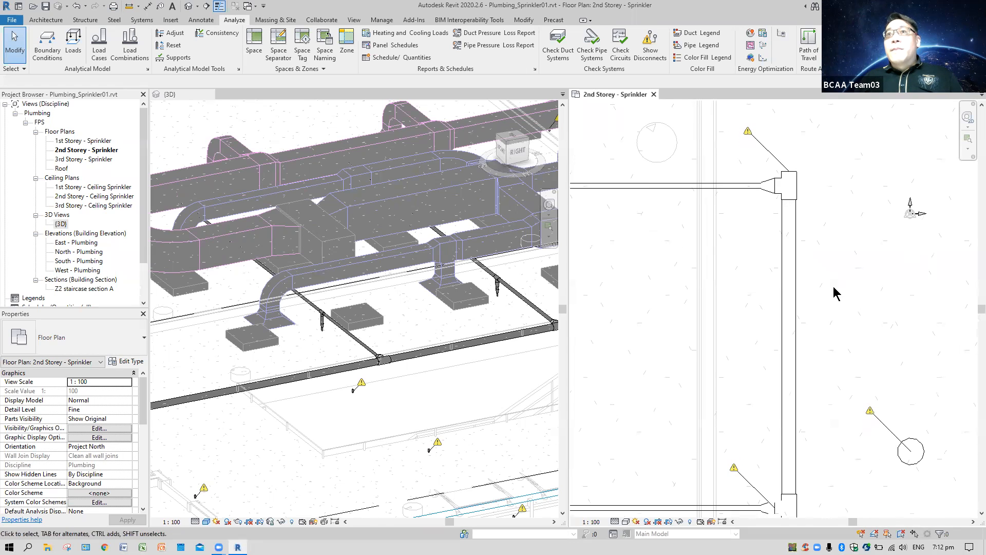
middle_drag(843, 330, 839, 289)
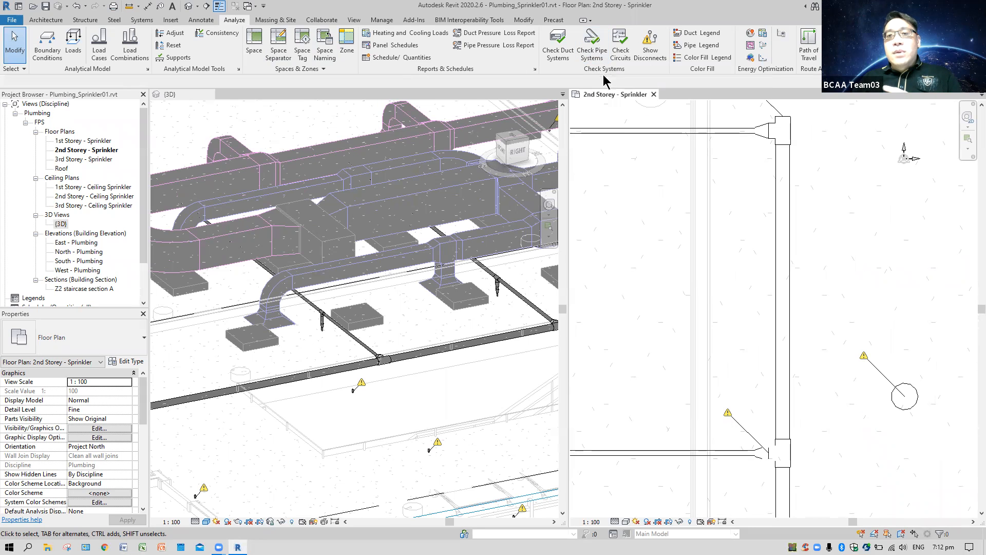
click(650, 51)
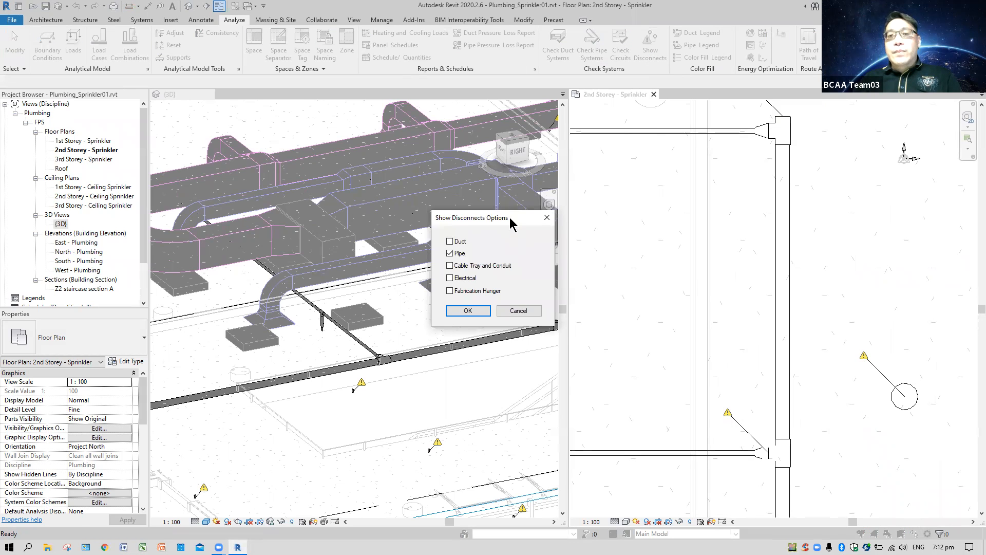
drag(510, 219, 636, 149)
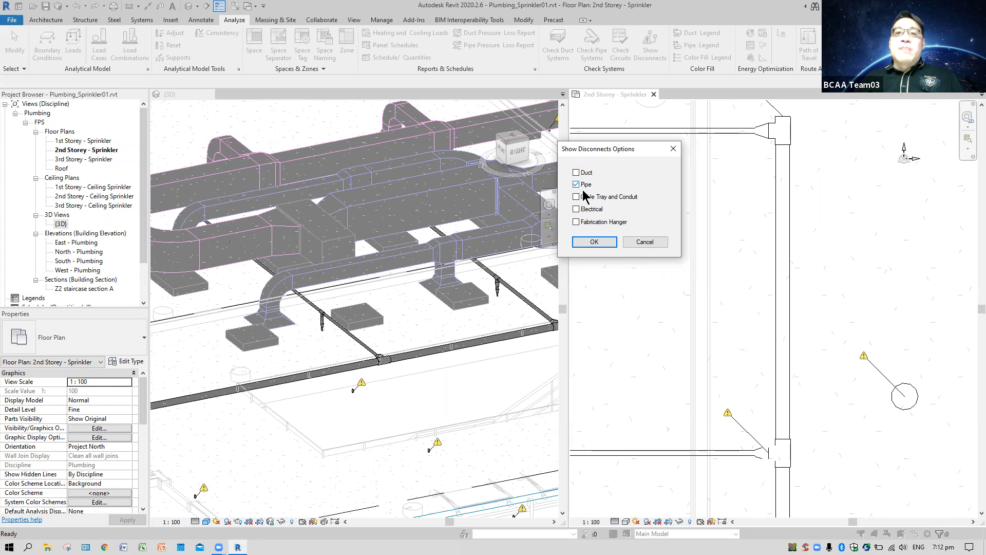
click(595, 242)
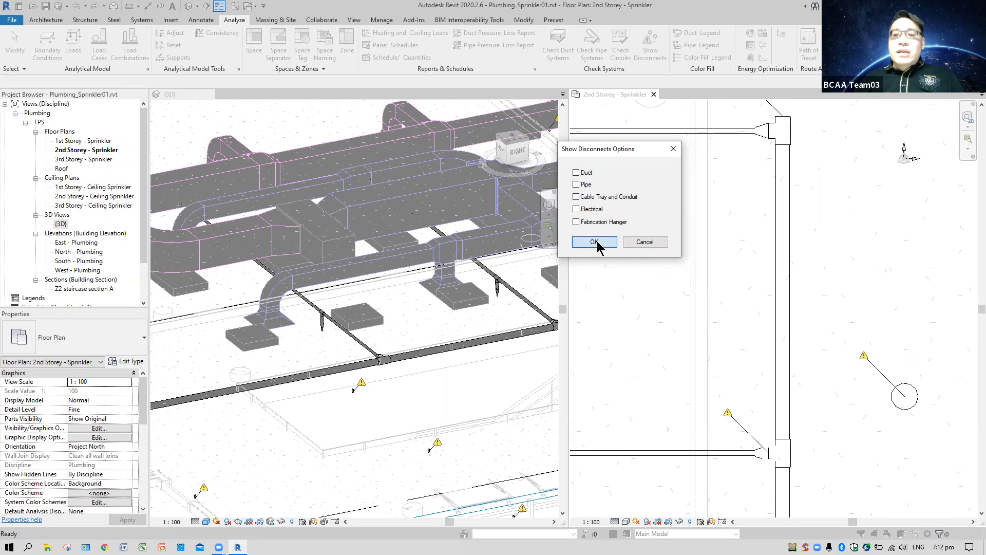
- Try to join the other copied branch's loose transition directly to the main pipe tee through its end connector
middle_drag(841, 458, 815, 369)
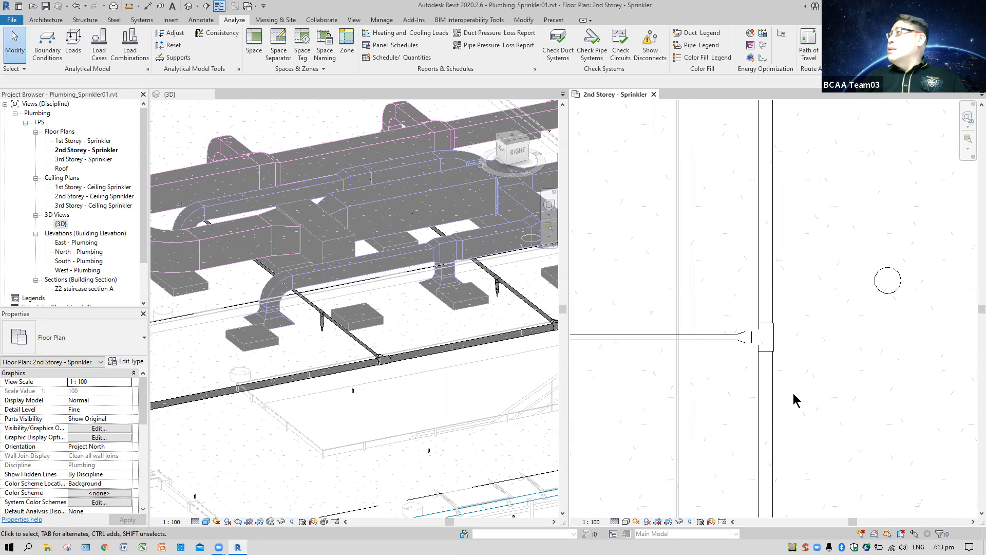
scroll(751, 356, up, 3)
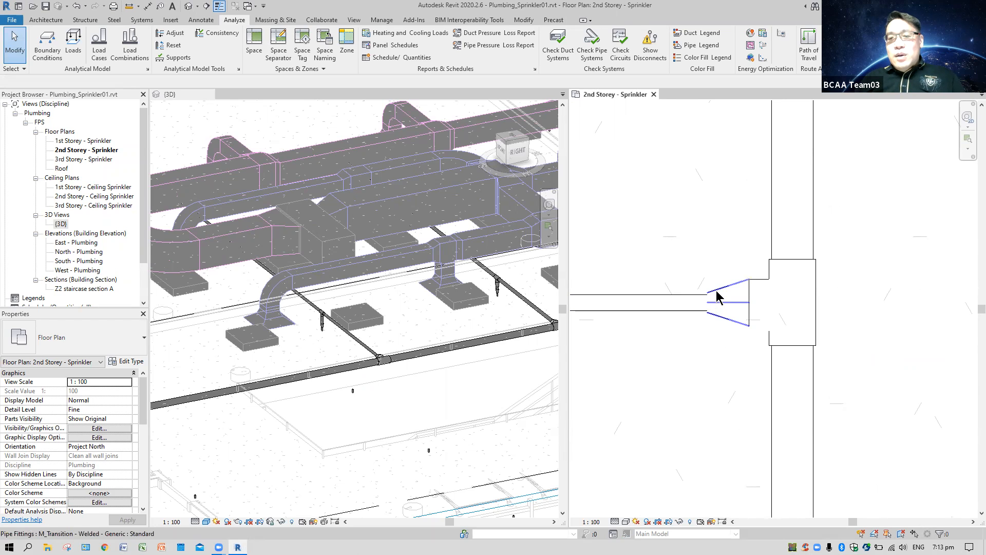
click(741, 325)
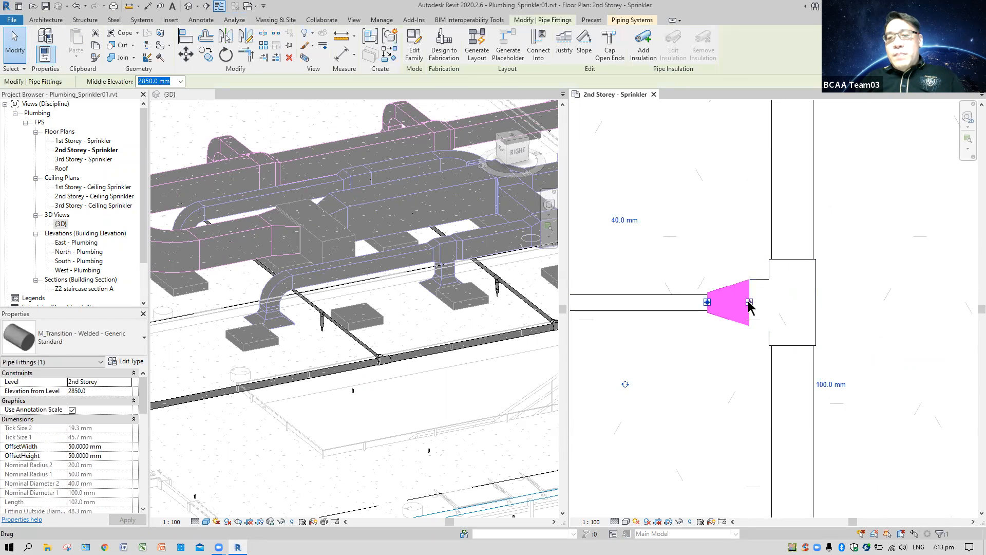
drag(725, 297, 750, 302)
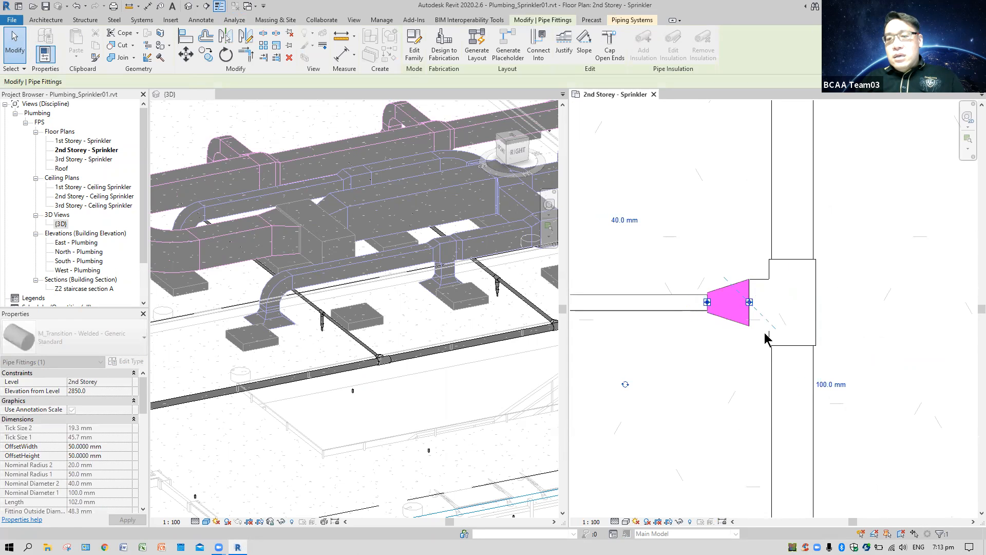
click(822, 375)
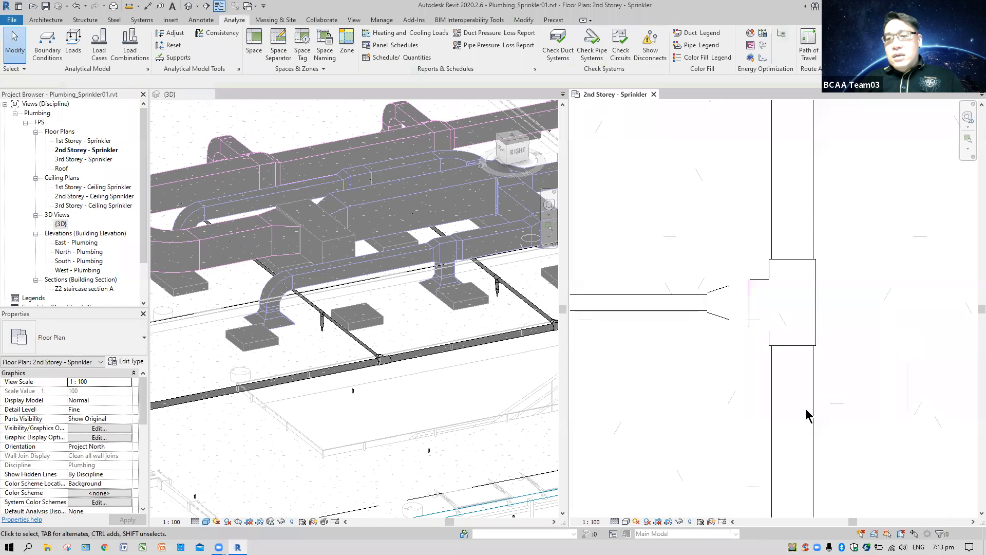
- Delete the other copied branch's loose transition and extend the branch pipe's end to the main pipe tee's connector
drag(679, 365, 761, 235)
key(Delete)
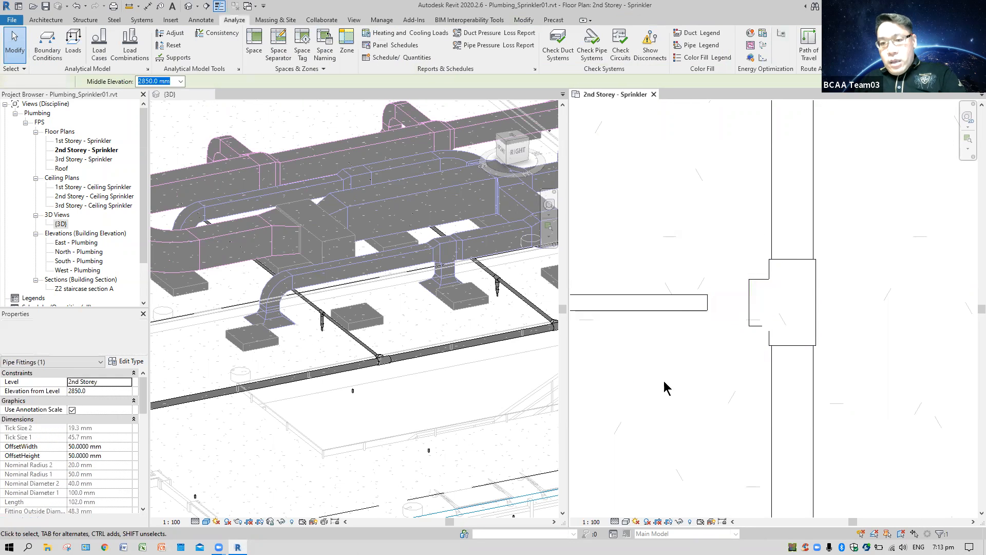
click(705, 308)
drag(709, 302, 749, 302)
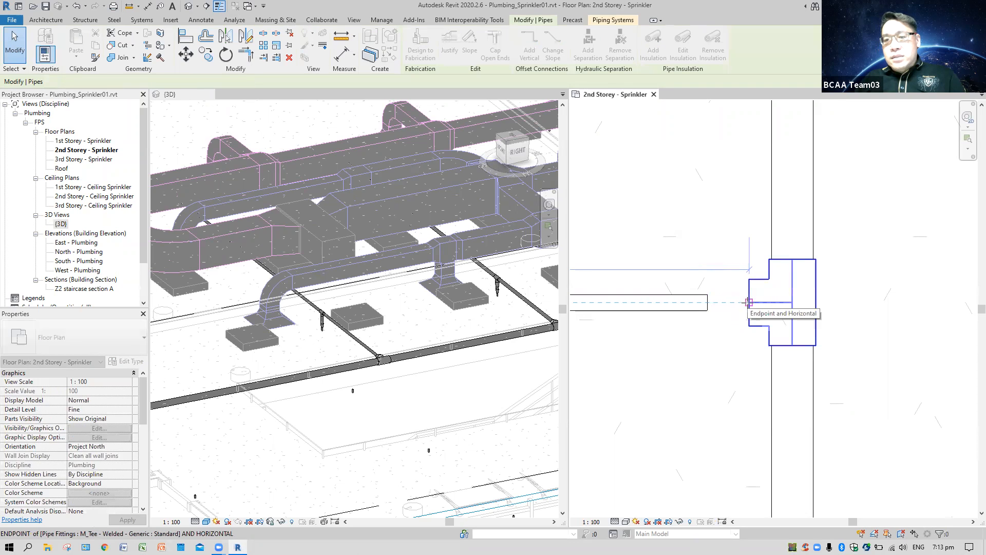
- Examine the branch pipe connections at the tees along the main pipe on the 2nd storey
key(Escape)
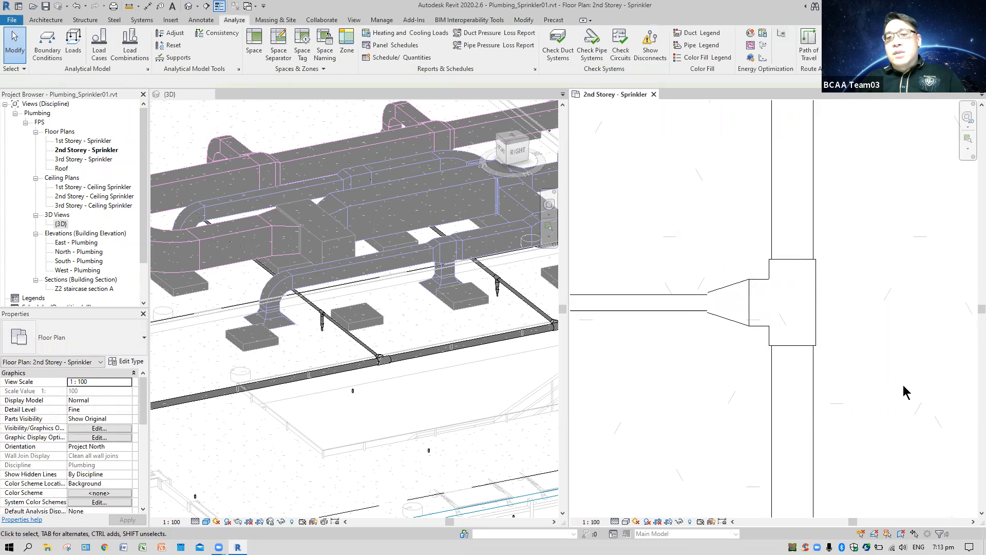
scroll(725, 368, down, 5)
middle_drag(799, 292, 800, 418)
middle_drag(784, 337, 784, 363)
scroll(784, 359, up, 1)
mouse_move(781, 343)
middle_down()
mouse_move(777, 190)
mouse_move(788, 211)
middle_up()
middle_drag(798, 357, 807, 170)
mouse_move(814, 355)
middle_down()
mouse_move(819, 139)
mouse_move(810, 311)
middle_up()
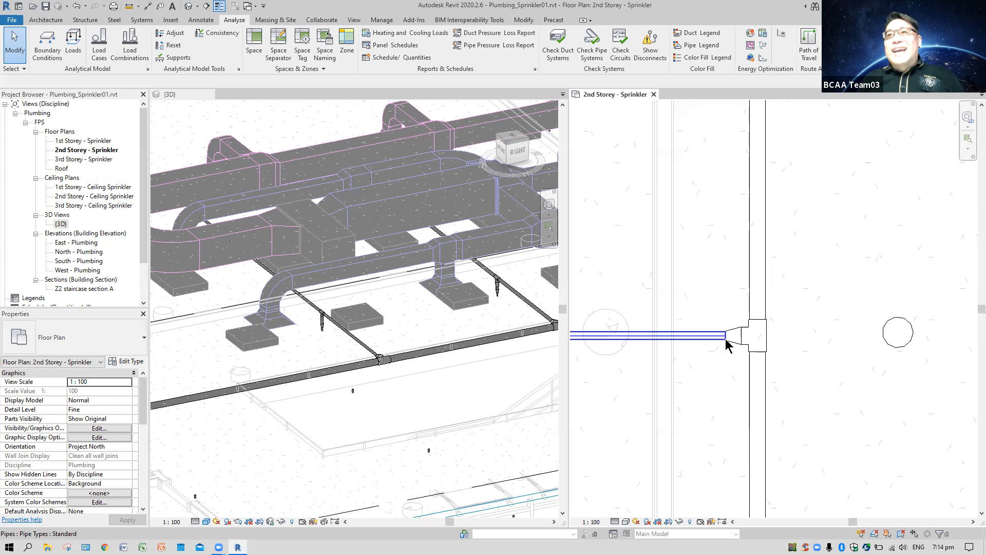
scroll(867, 402, down, 5)
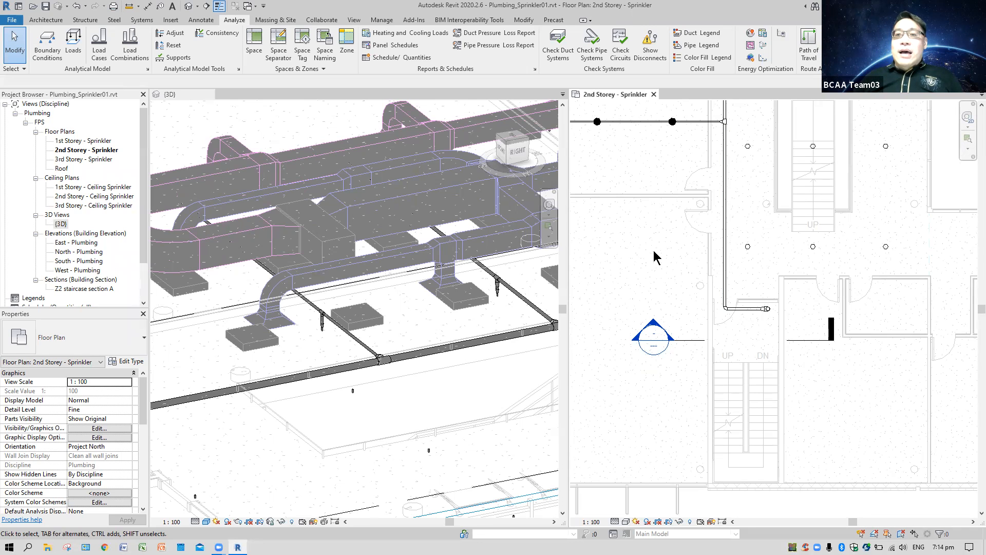
- Copy the entire connected 2nd storey sprinkler pipe network and paste it aligned to the 3rd Storey level
scroll(750, 195, down, 1)
middle_drag(750, 195, 793, 341)
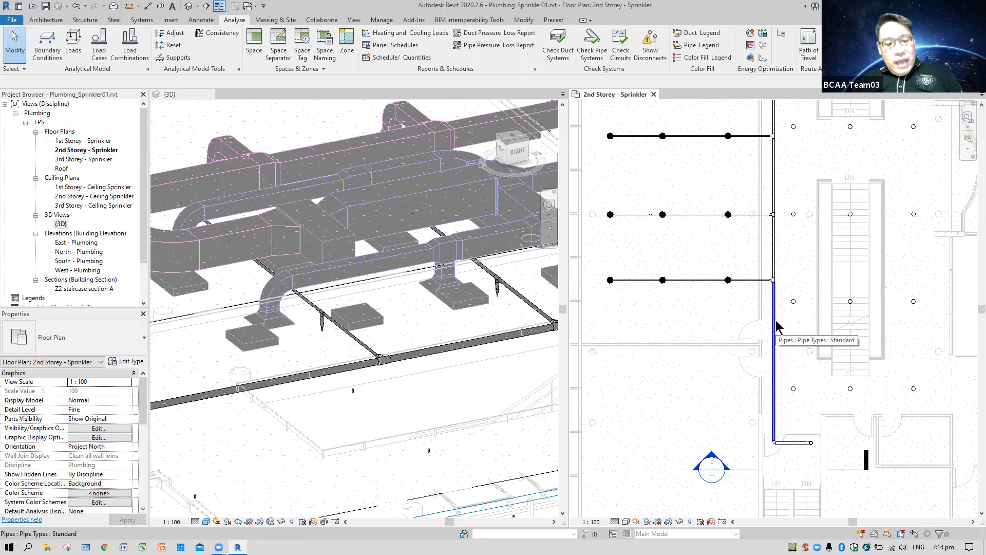
key(Tab)
key(Tab)
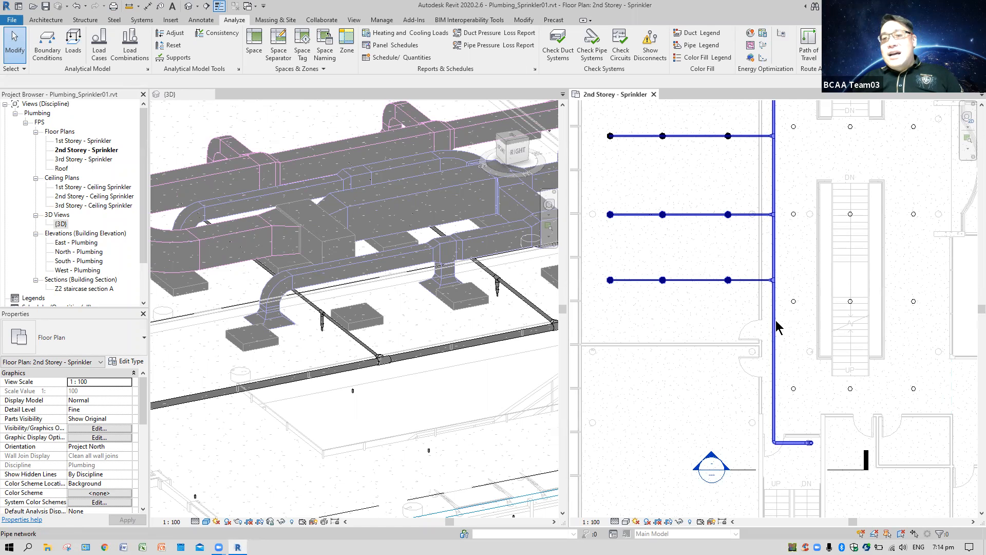
click(780, 328)
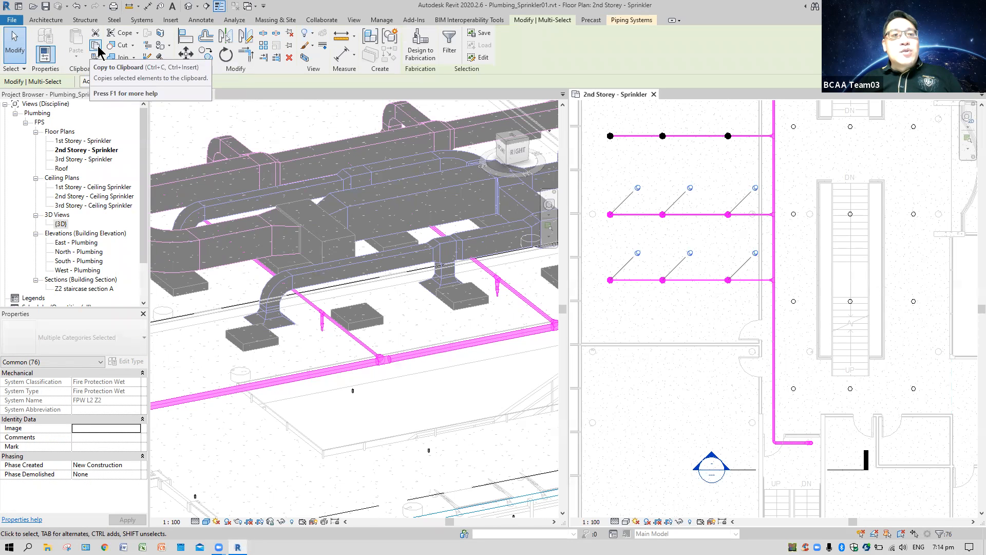
click(96, 47)
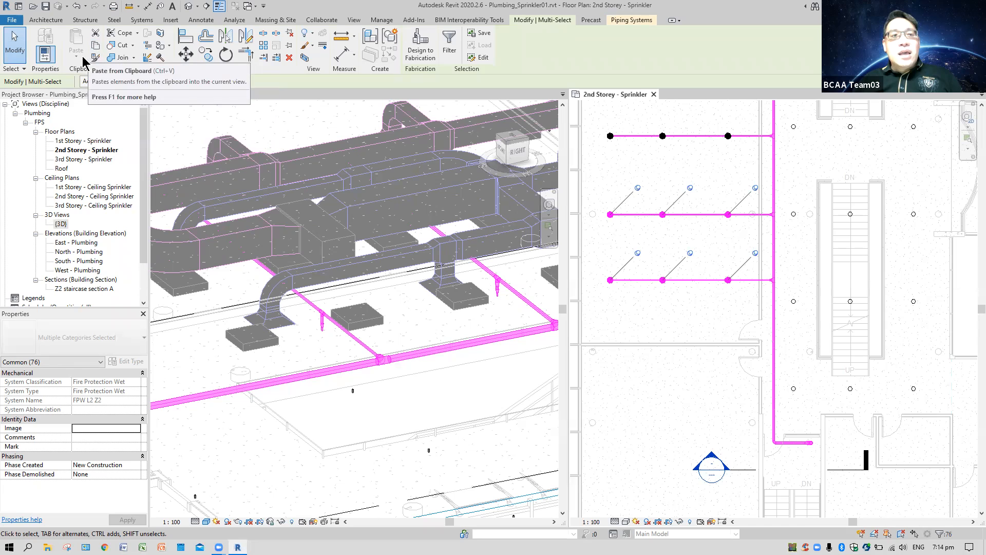
click(77, 55)
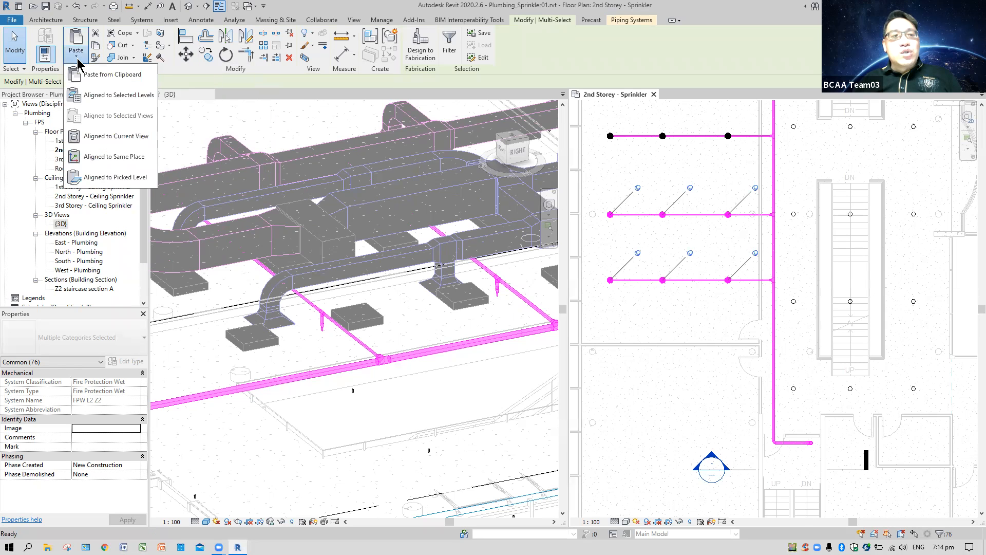
click(111, 96)
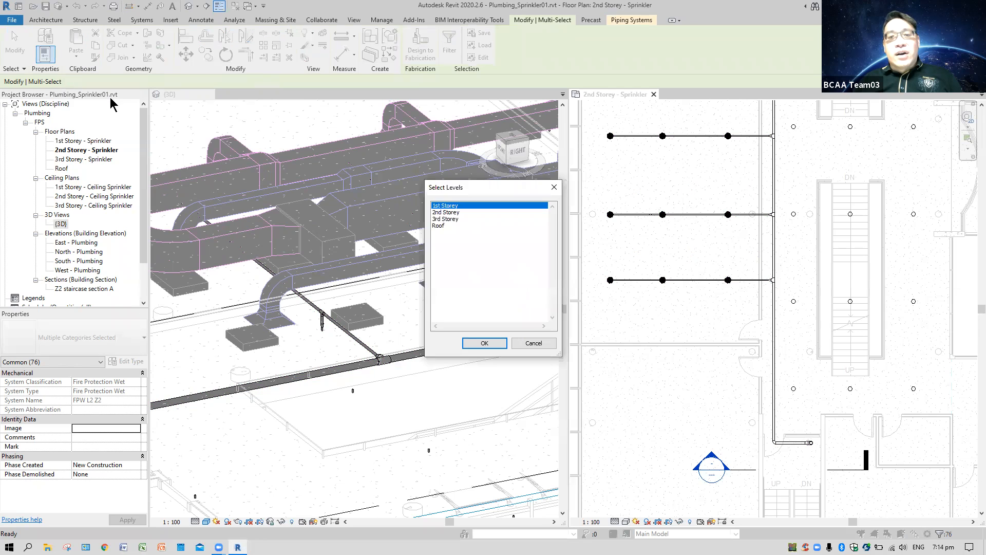
click(446, 219)
click(487, 342)
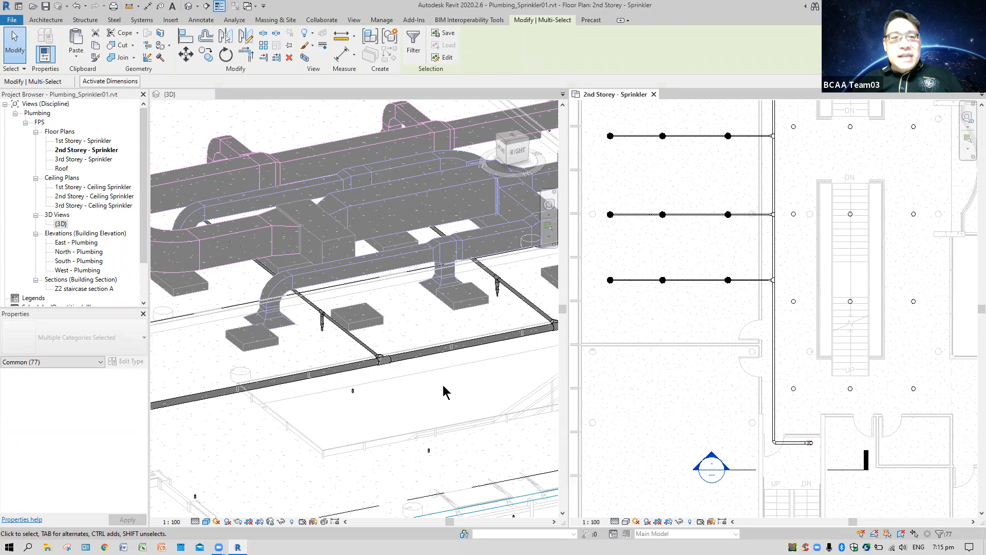
- Extend the 3D view's section box upward past the 3rd storey to inspect the pasted sprinkler piping
scroll(448, 404, down, 3)
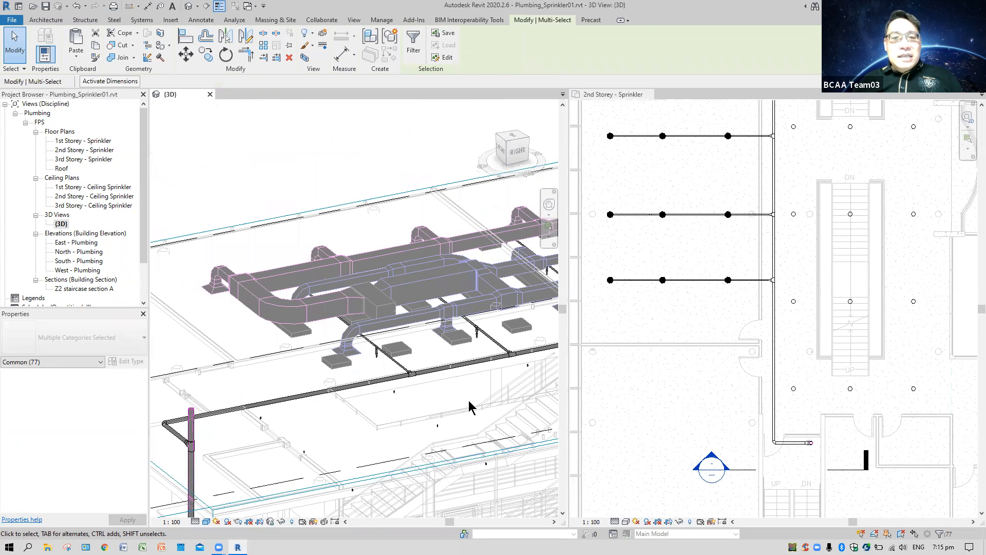
scroll(469, 406, down, 2)
scroll(488, 424, down, 3)
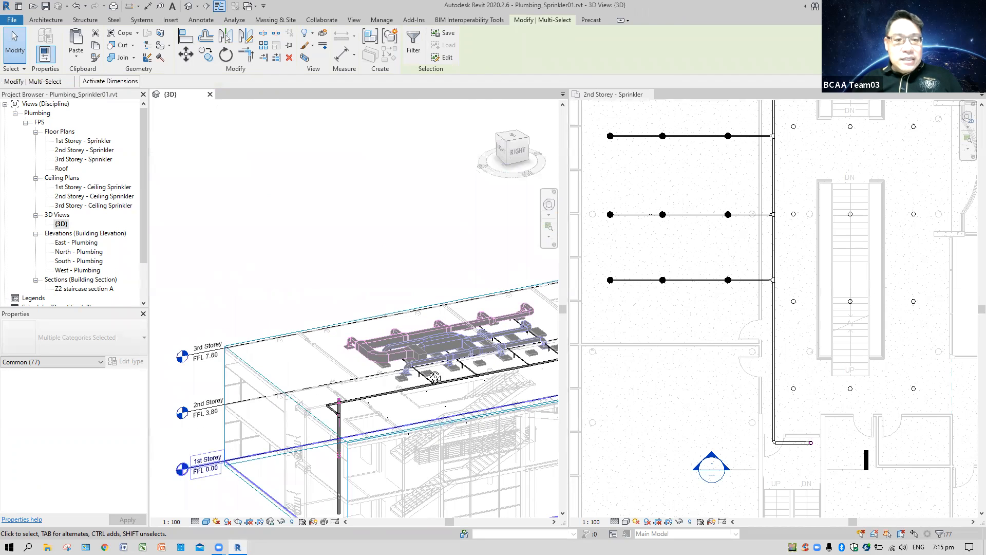
middle_drag(478, 369, 393, 246)
shift+middle_drag(382, 169, 310, 339)
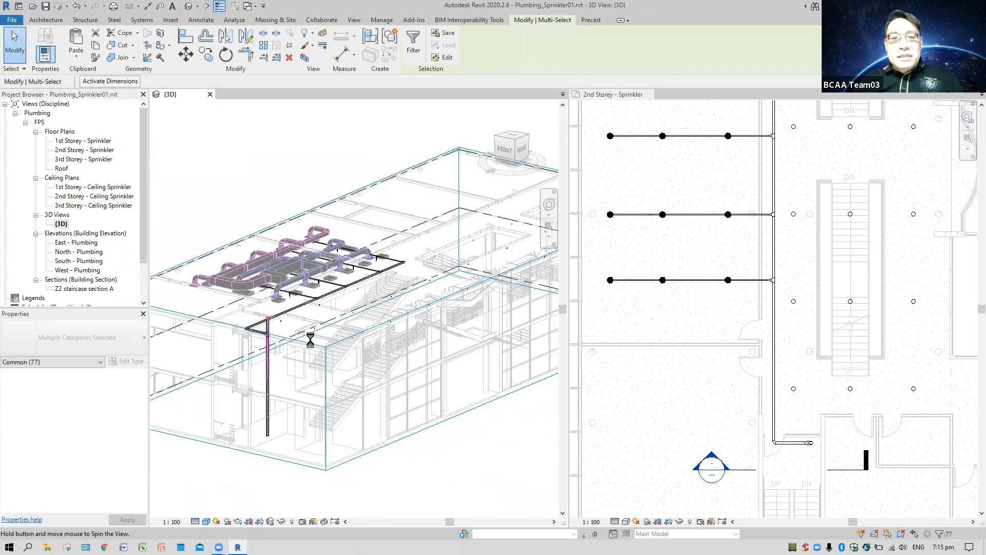
click(348, 334)
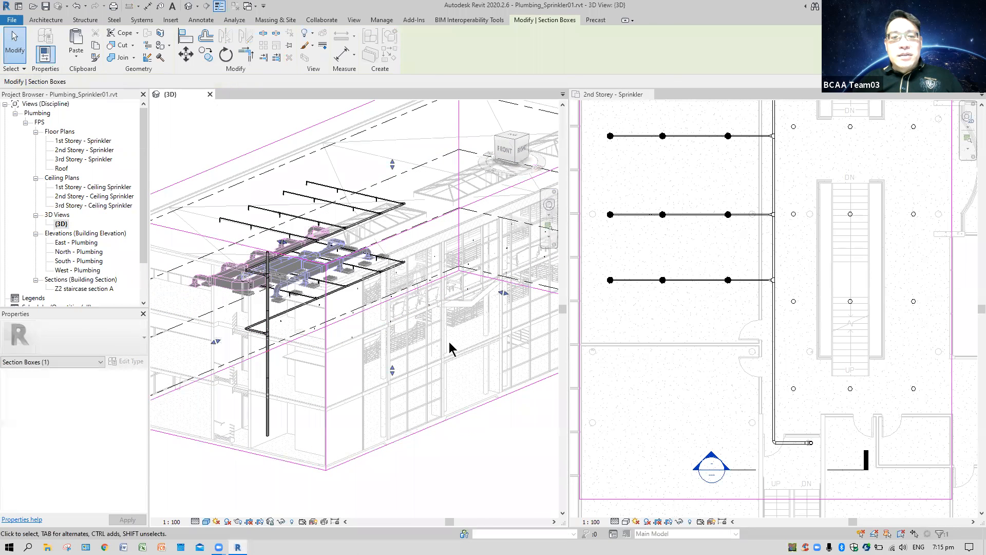
shift+middle_drag(337, 341, 295, 334)
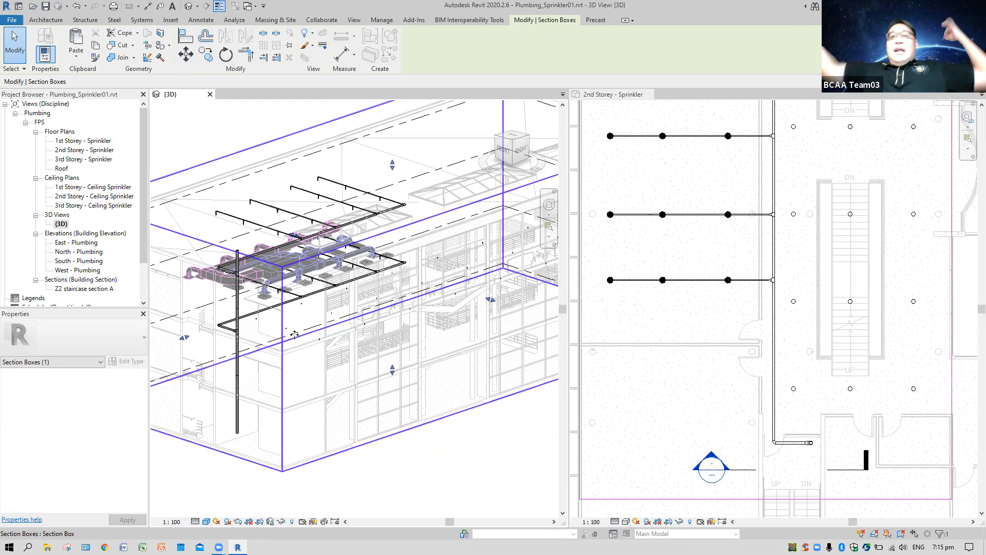
key(Escape)
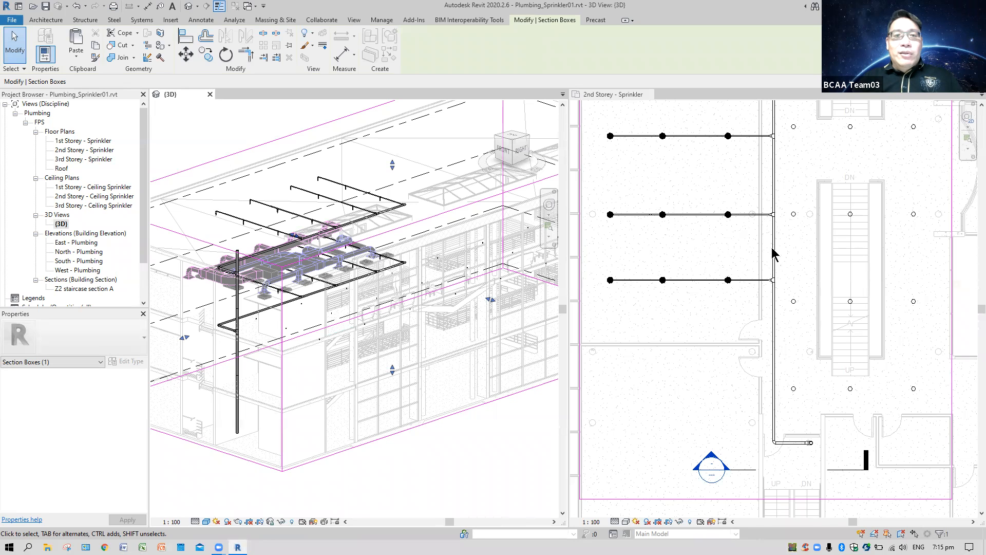
- Lower the top of the 3D view's section box to just above the 2nd storey piping and ductwork
drag(392, 165, 397, 231)
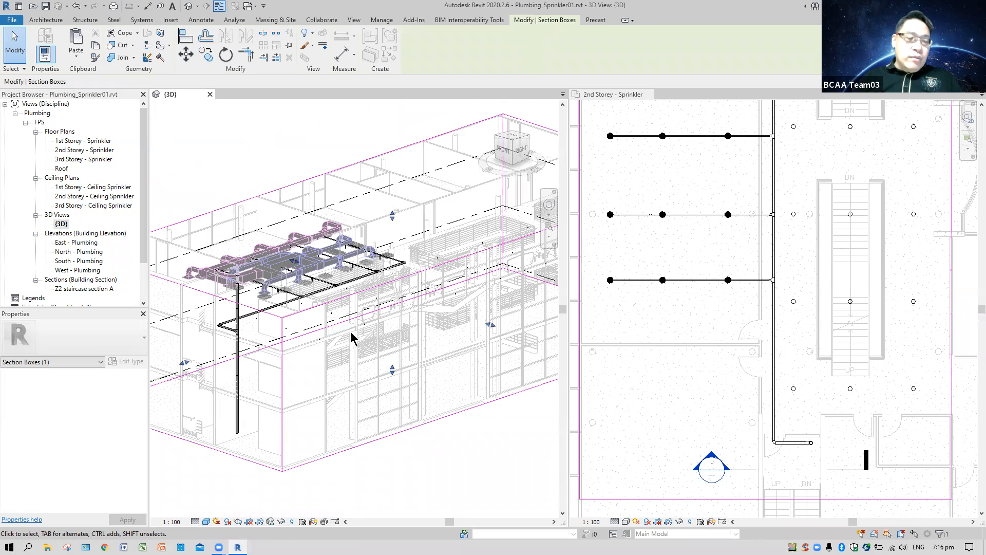
shift+middle_drag(322, 339, 411, 305)
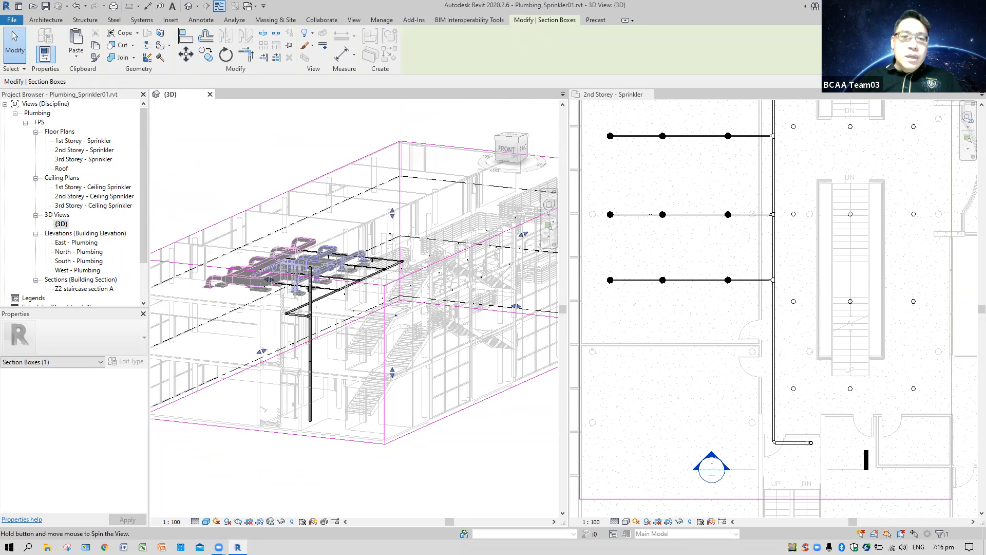
shift+middle_drag(390, 238, 389, 240)
shift+middle_drag(563, 329, 421, 246)
click(414, 179)
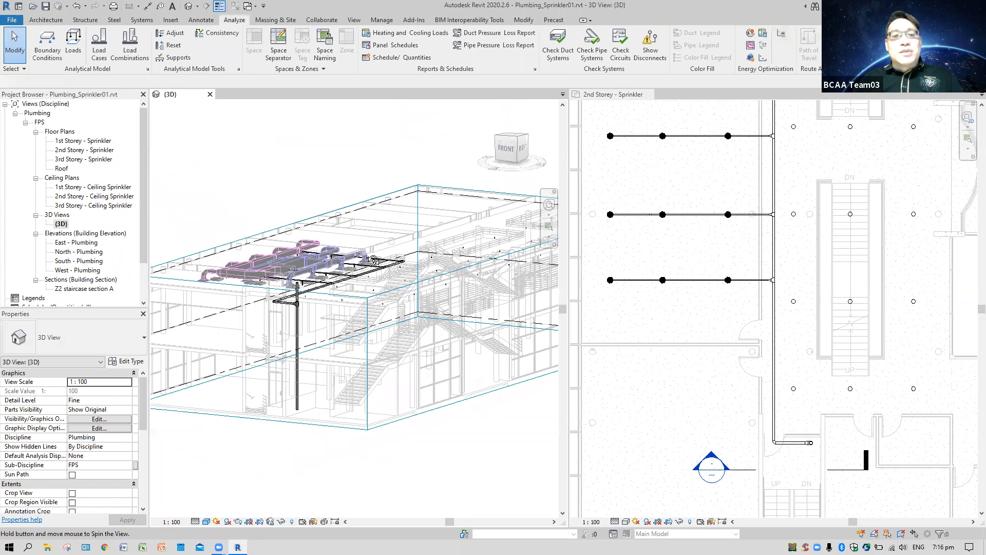
shift+middle_drag(368, 271, 362, 267)
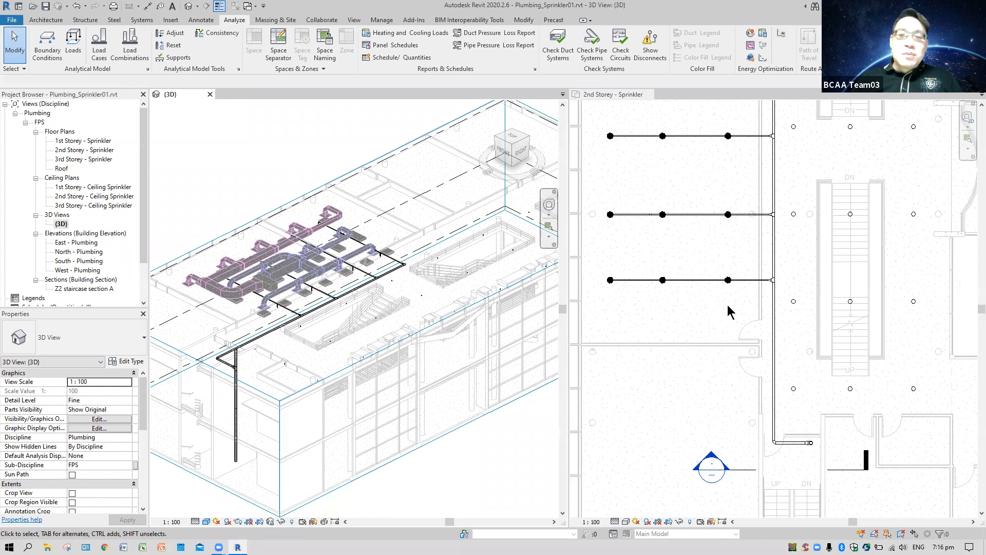
scroll(801, 240, down, 2)
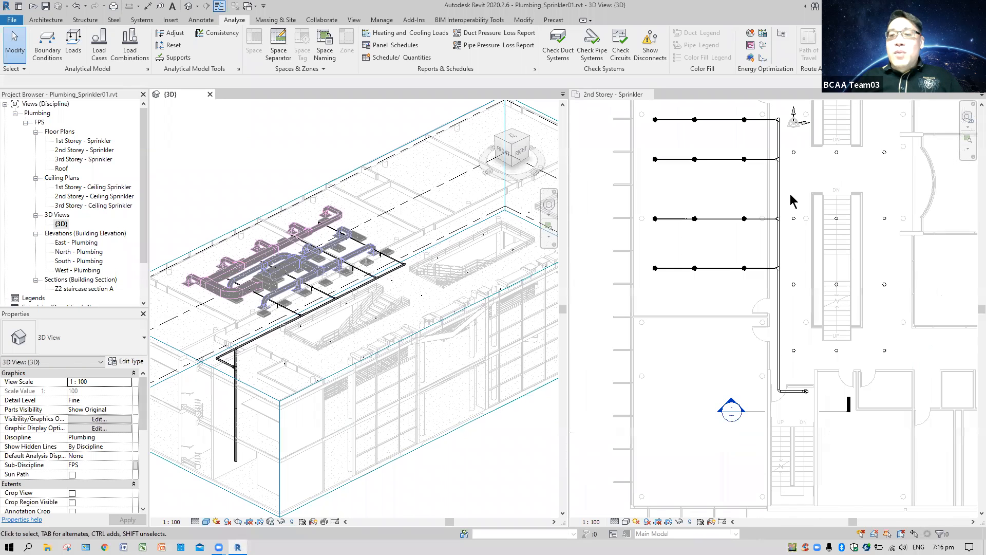
click(789, 262)
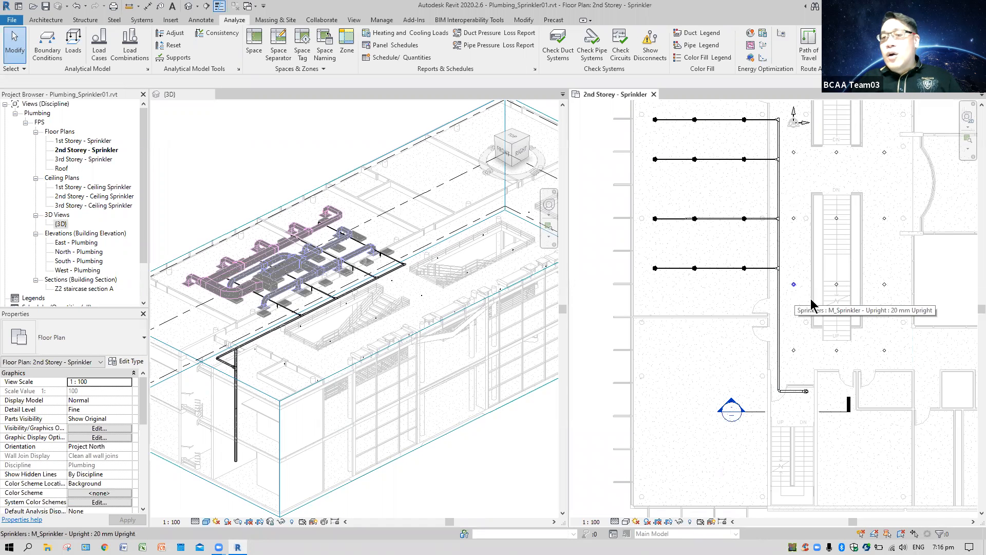
click(396, 379)
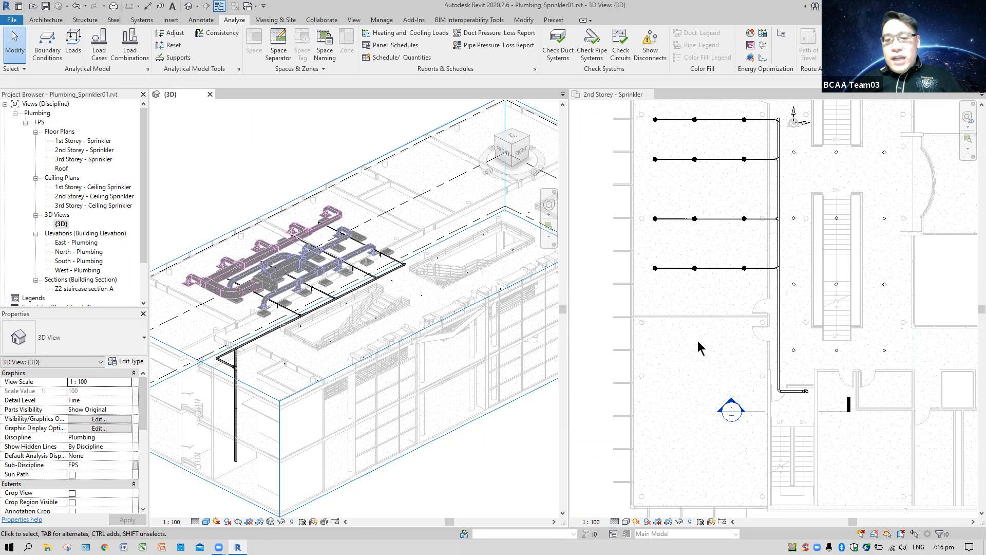
click(796, 283)
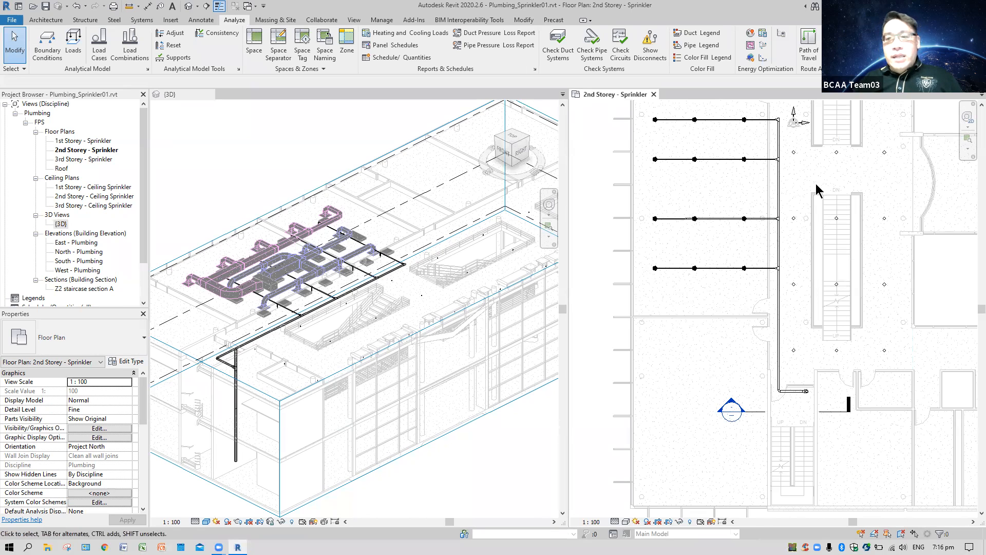
- Draw a 100 mm pipe about 11500 mm long from the main pipe end tee's open connector, inheriting its elevation and continuing straight along the corridor
middle_drag(800, 355, 799, 445)
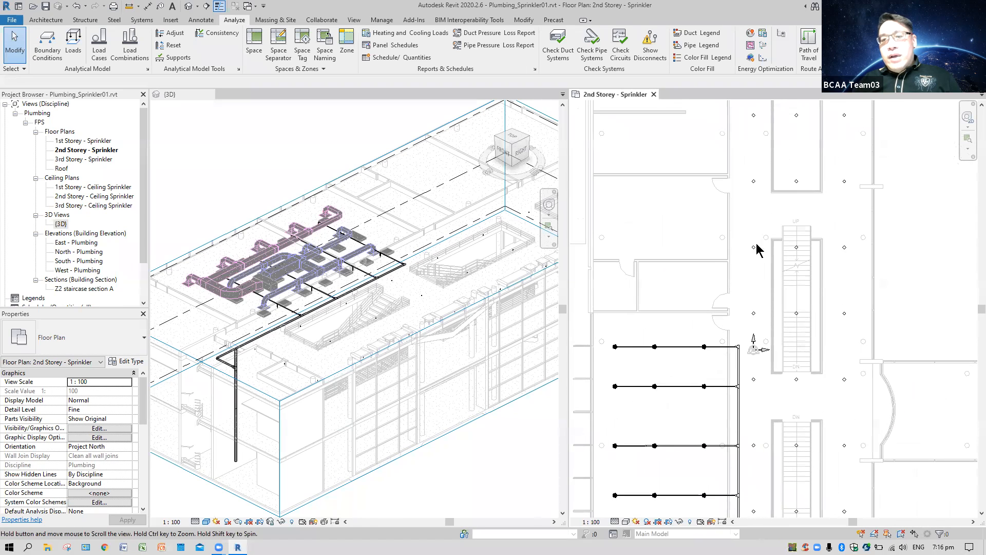
middle_drag(735, 178, 757, 219)
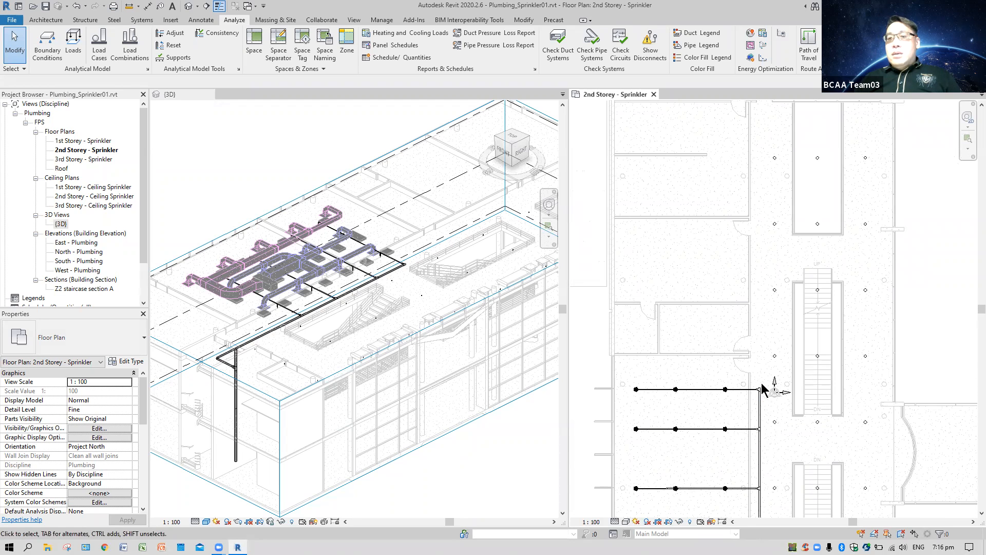
scroll(762, 390, up, 5)
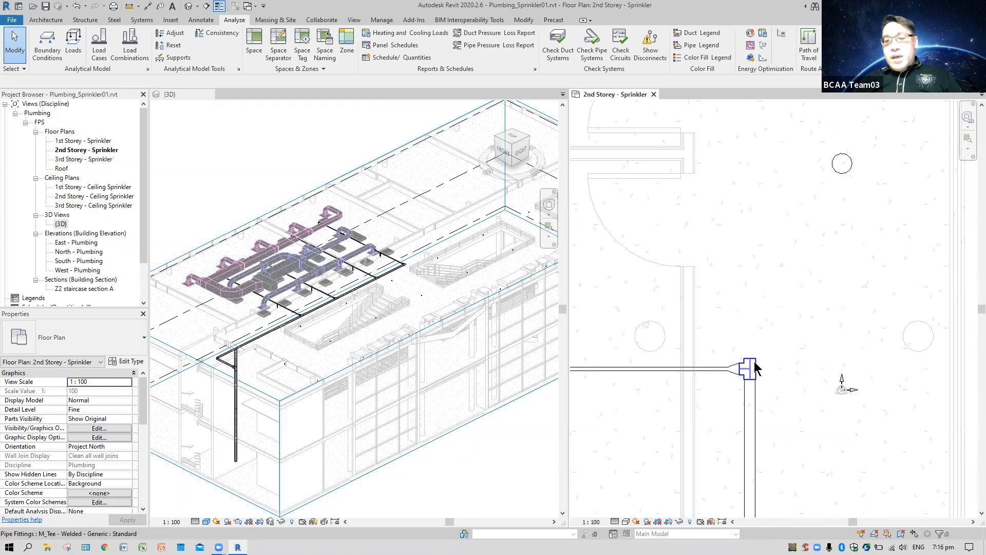
click(753, 367)
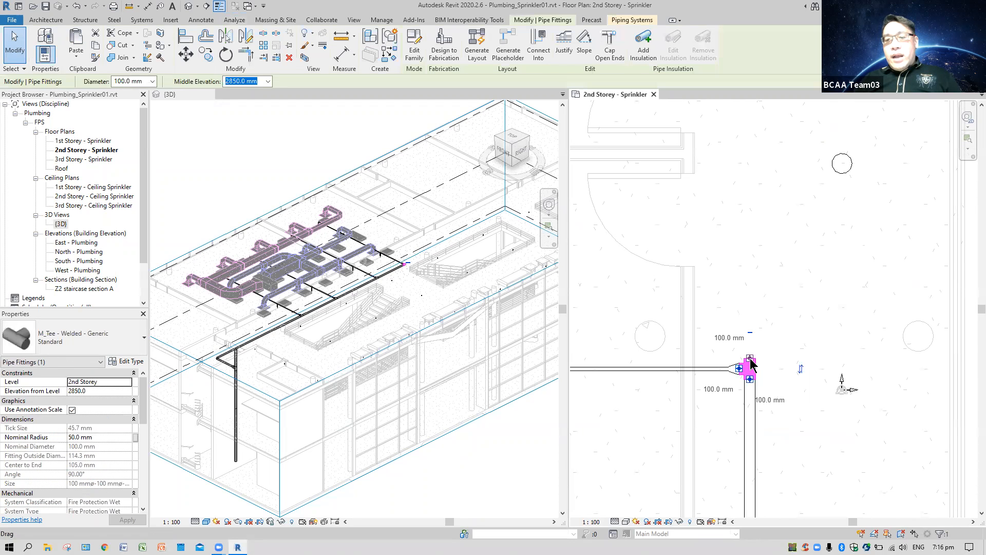
right_click(750, 362)
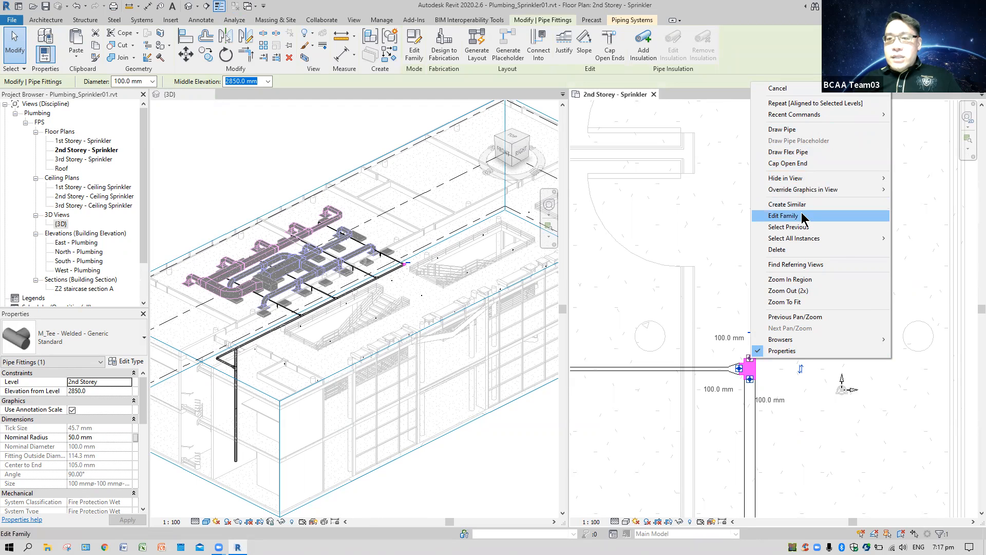
click(782, 130)
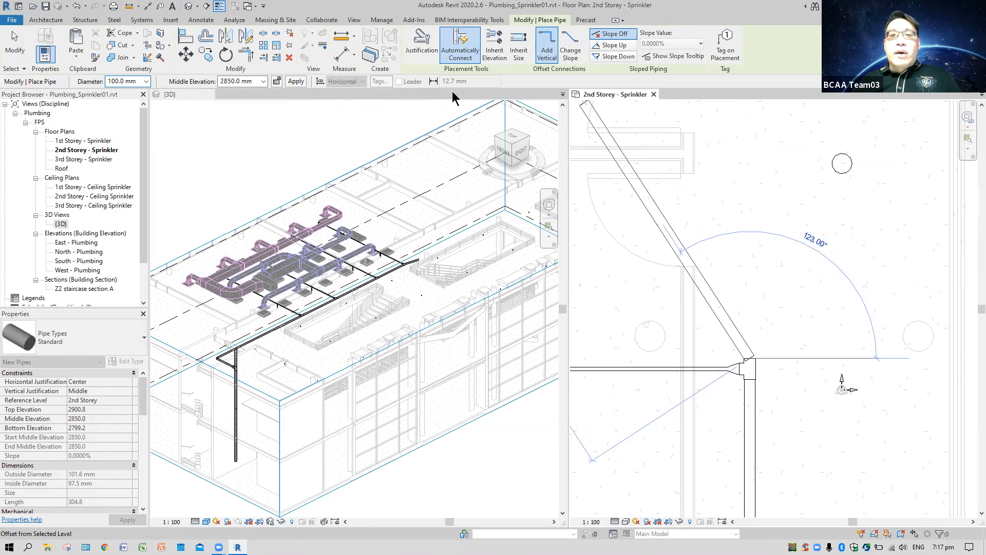
click(496, 49)
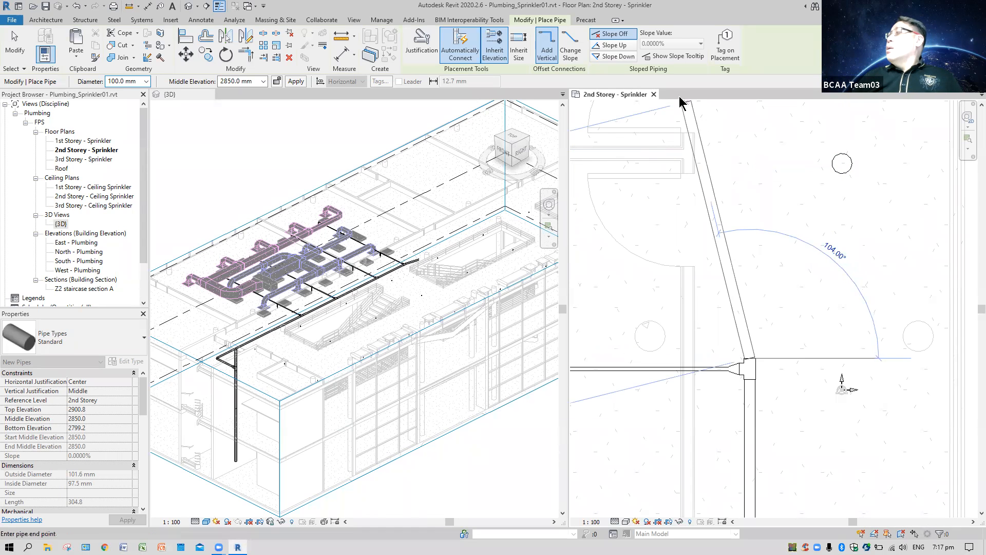
scroll(725, 159, down, 2)
scroll(724, 159, down, 4)
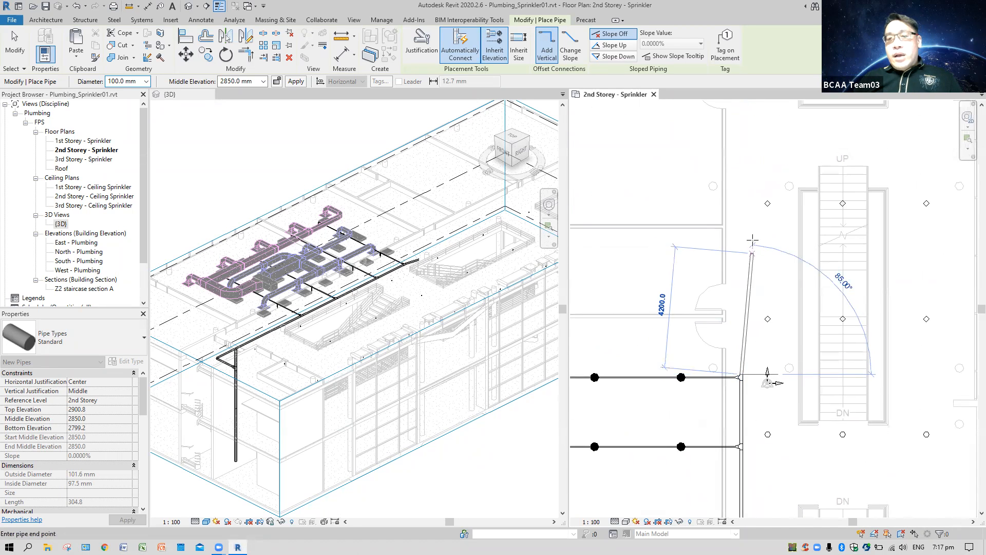
scroll(754, 201, down, 1)
middle_drag(759, 198, 751, 279)
scroll(744, 222, up, 3)
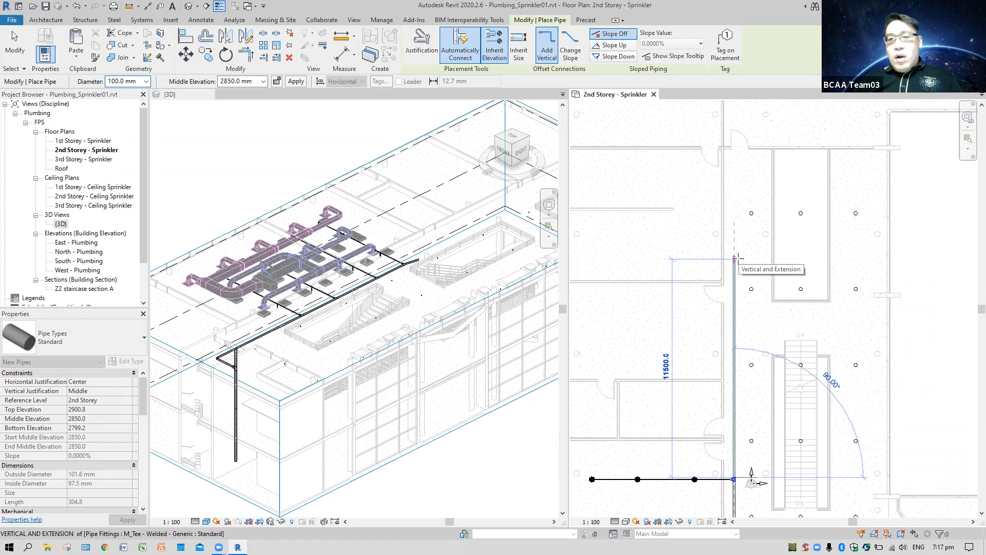
click(736, 257)
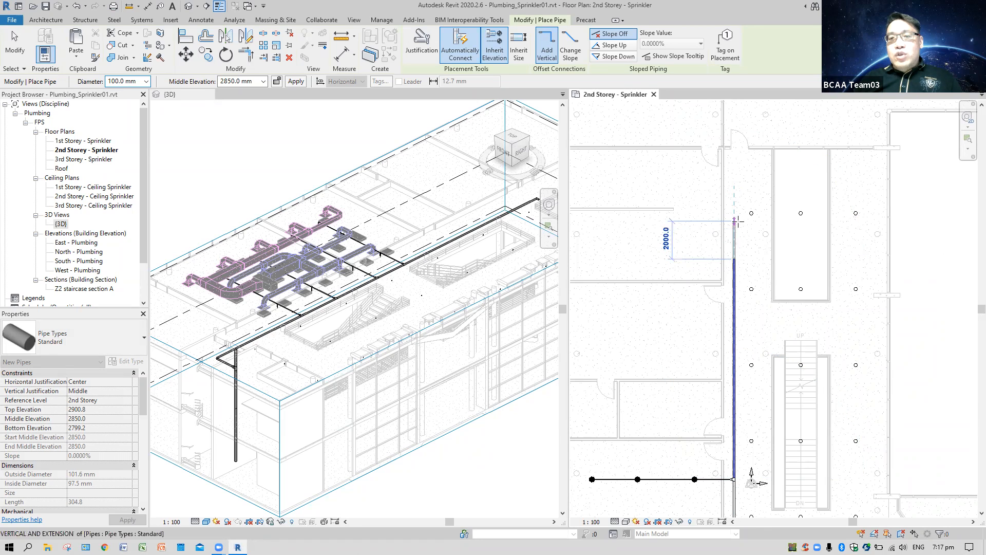
- Set the pipe diameter to 40 mm and continue the corridor main straight for about 2900 mm past its 100 mm section
scroll(737, 226, up, 5)
scroll(737, 226, up, 2)
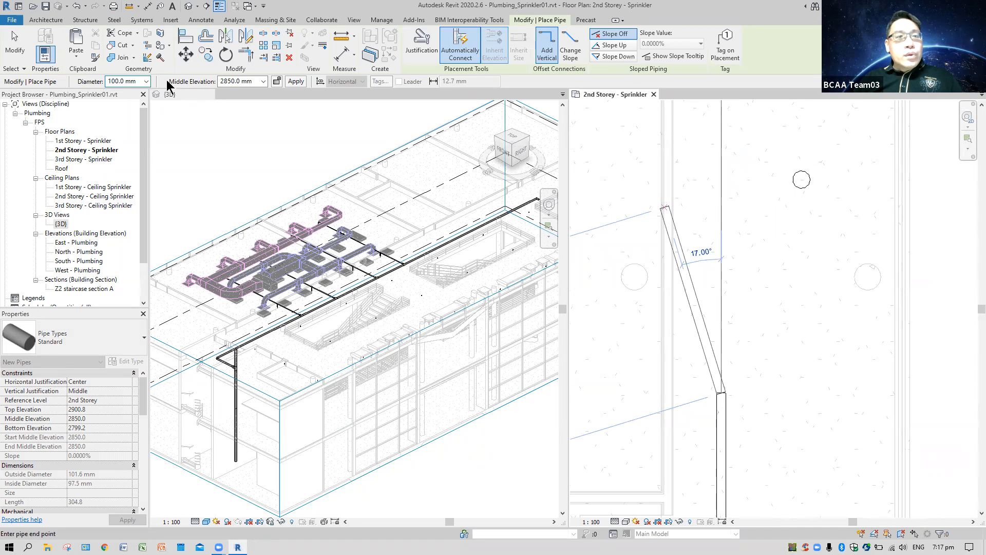
scroll(739, 255, down, 4)
middle_drag(740, 254, 861, 370)
scroll(820, 326, down, 2)
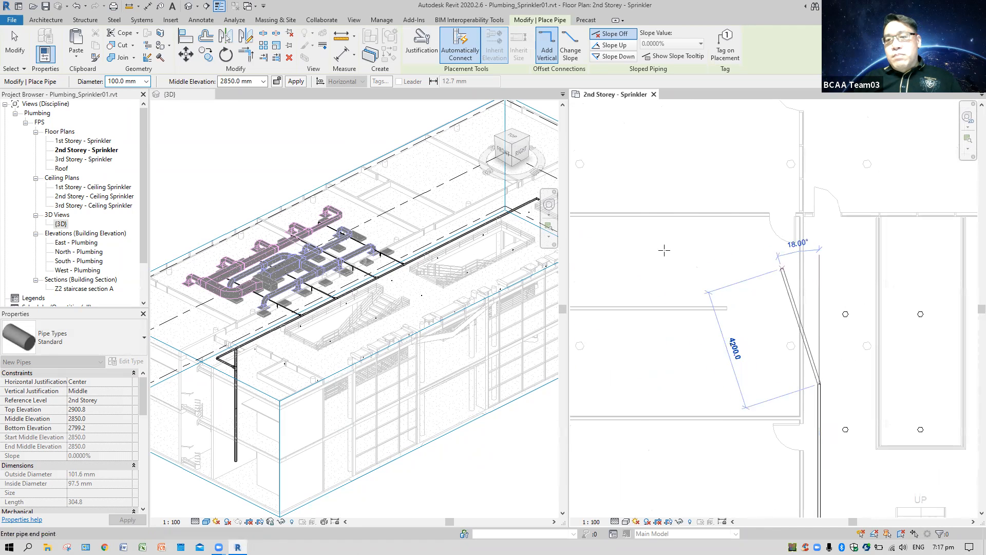
scroll(824, 335, down, 1)
middle_drag(802, 343, 757, 338)
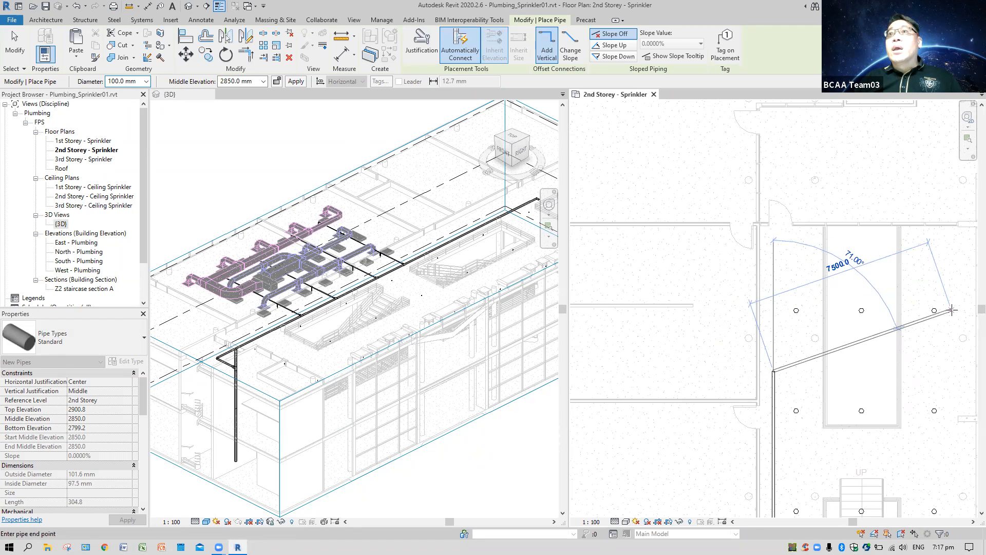
click(145, 81)
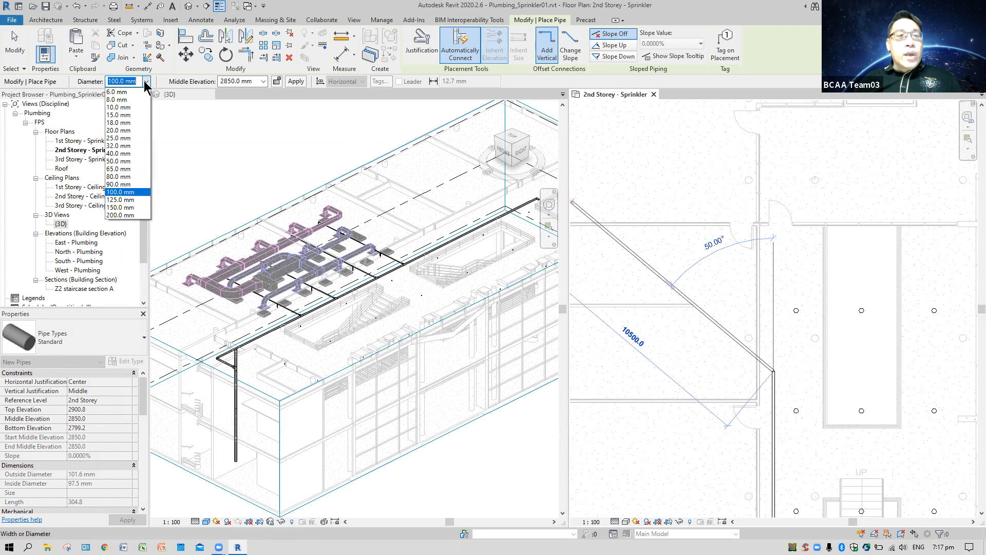
click(128, 154)
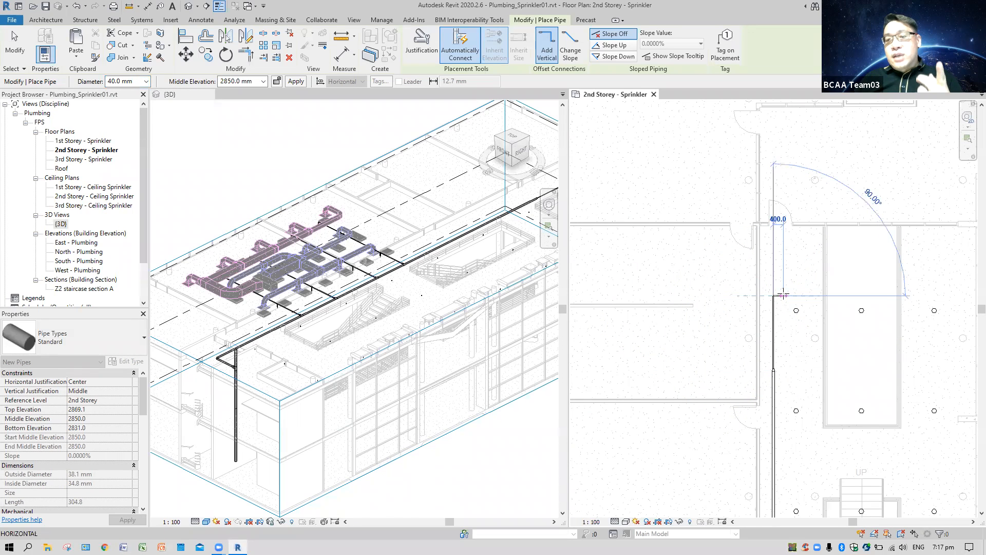
key(Escape)
key(Escape)
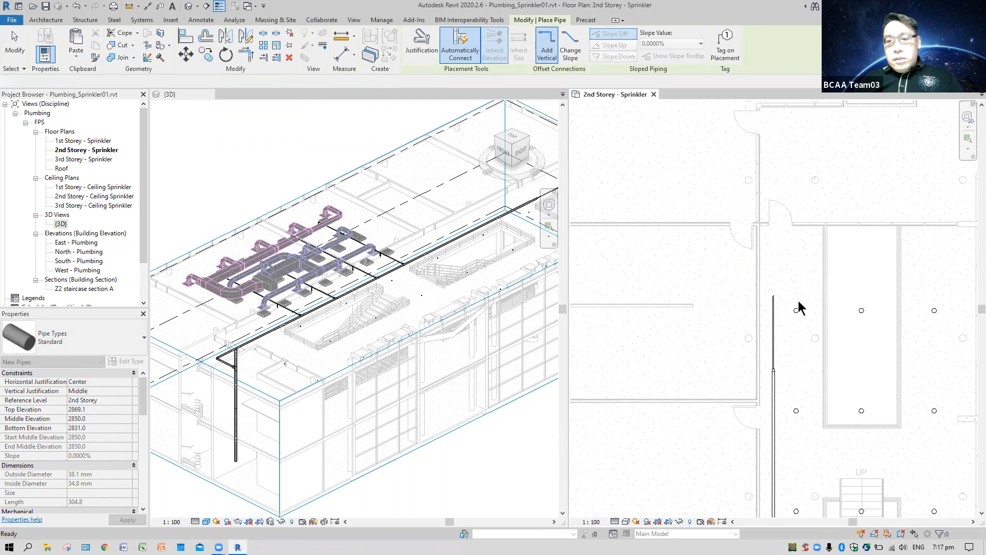
- Check the available diameters for the 40 mm pipe at the end of the corridor main
scroll(784, 332, up, 3)
scroll(784, 329, up, 2)
middle_drag(781, 326, 766, 300)
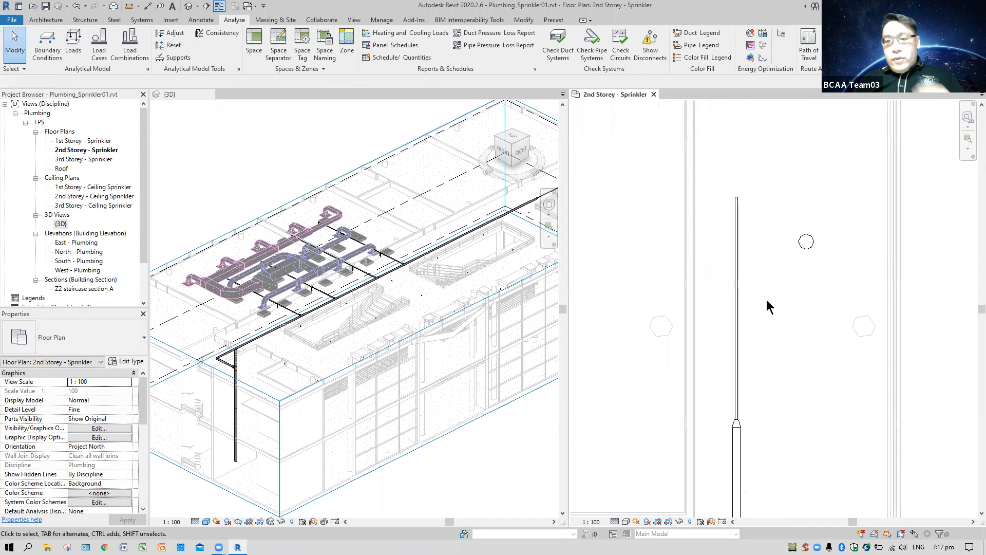
click(737, 277)
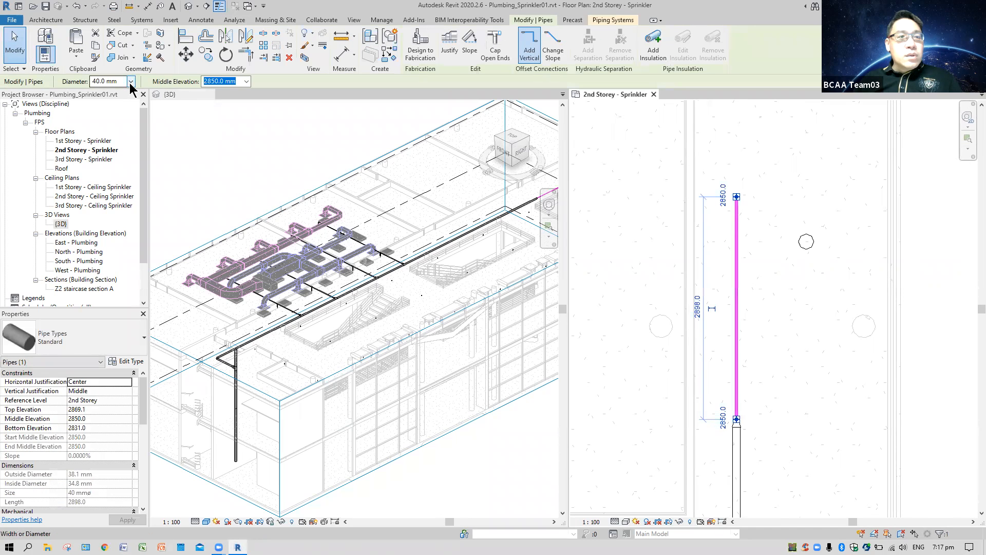
click(131, 81)
click(110, 160)
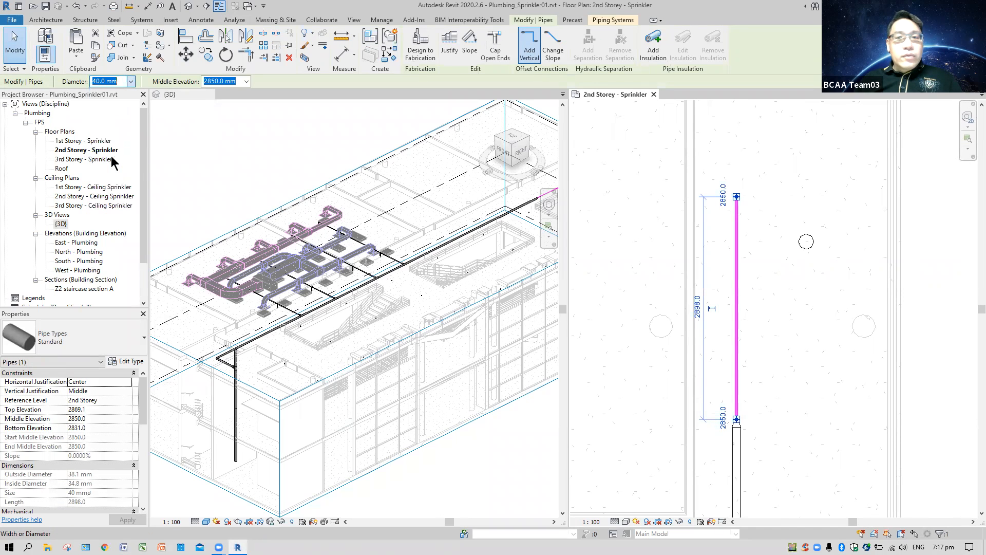
click(778, 316)
scroll(779, 314, down, 1)
middle_drag(788, 328, 705, 321)
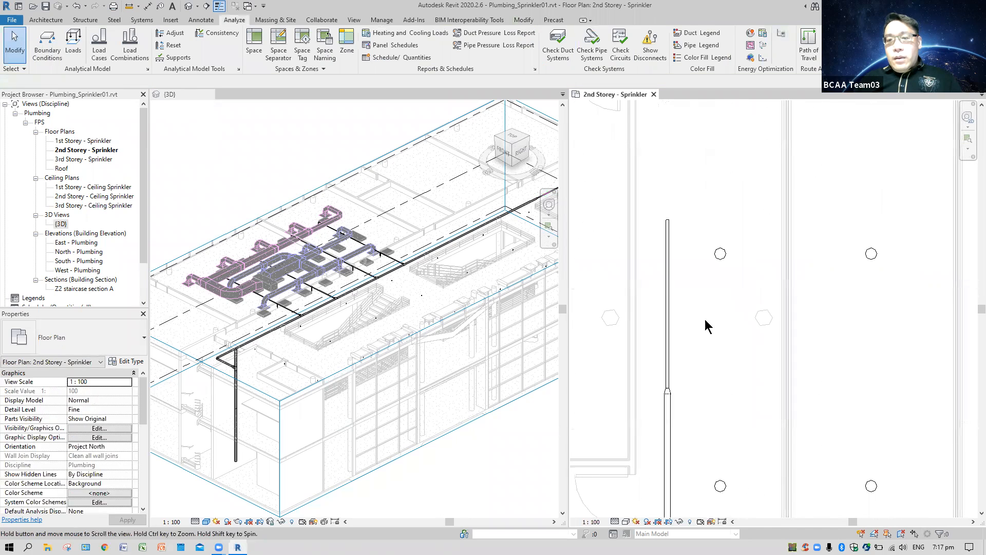
- Try to connect the outermost sprinkler of the row nearest the main's end into the 40 mm pipe
scroll(838, 296, down, 1)
middle_drag(870, 310, 819, 306)
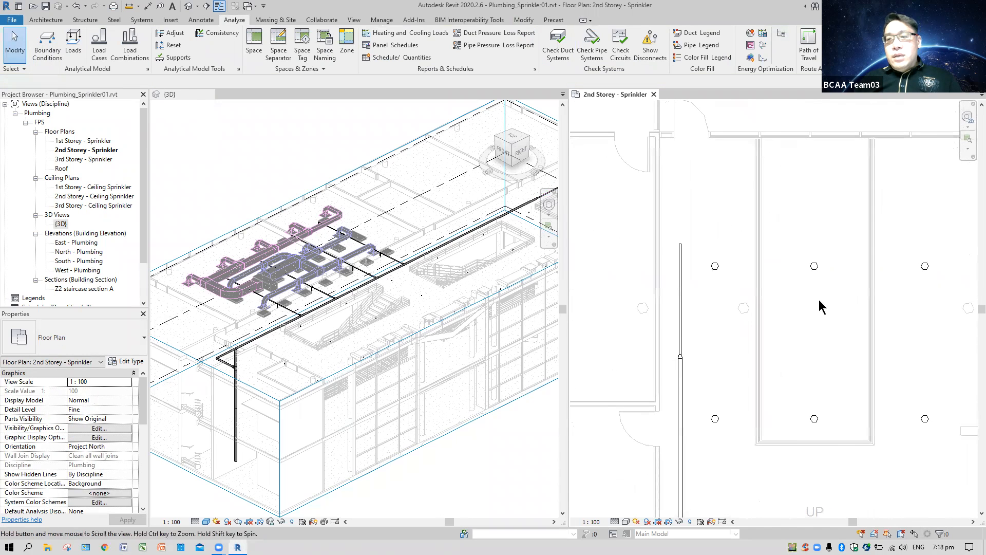
click(924, 267)
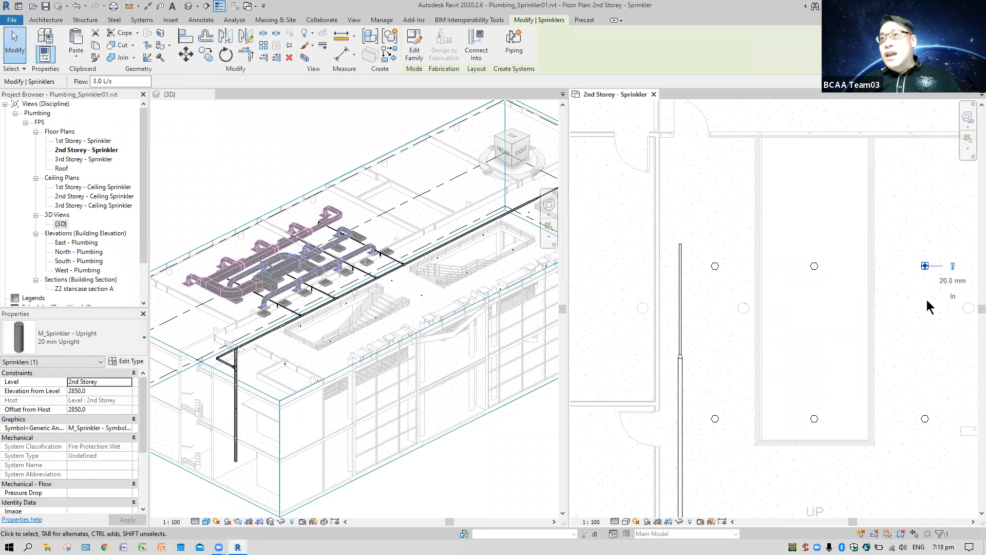
scroll(926, 292, down, 1)
middle_drag(868, 303, 806, 304)
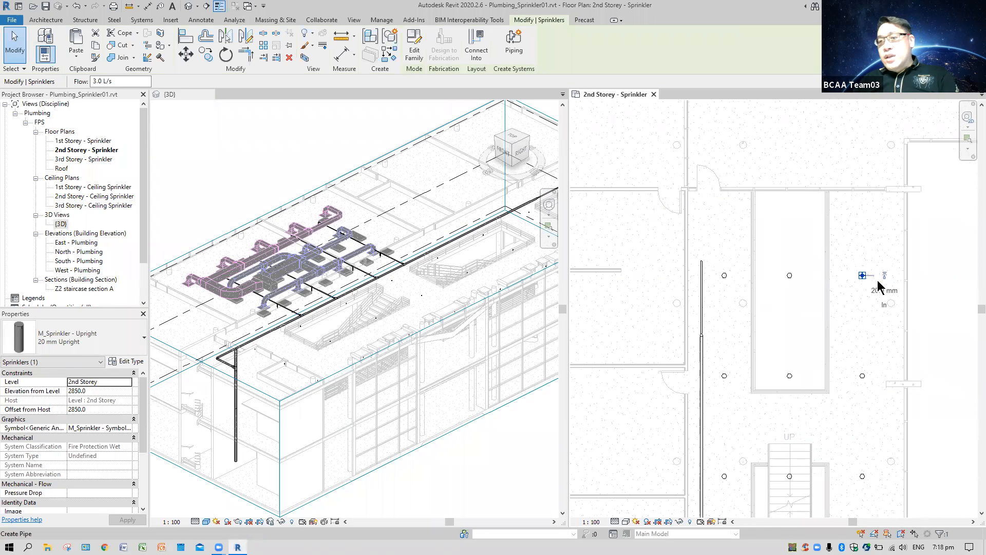
click(476, 47)
click(702, 292)
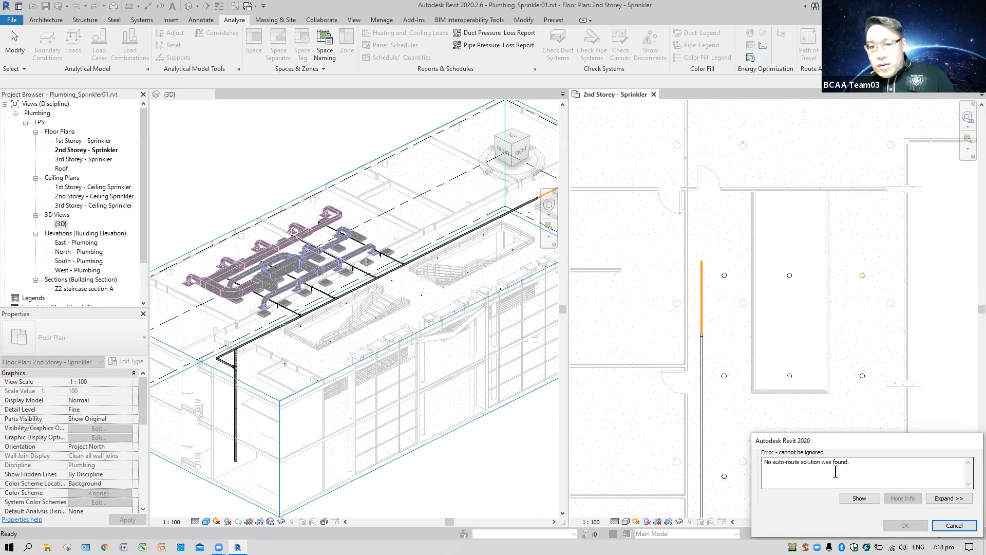
click(955, 525)
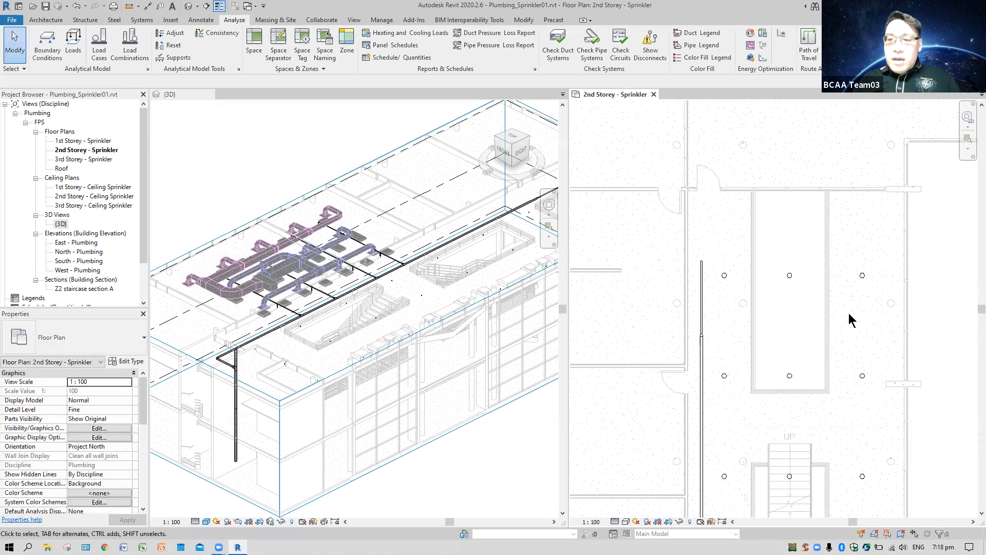
- Compare the elevation properties of the unconnected upright sprinklers with those of a connected pendent sprinkler on the existing branches
click(723, 288)
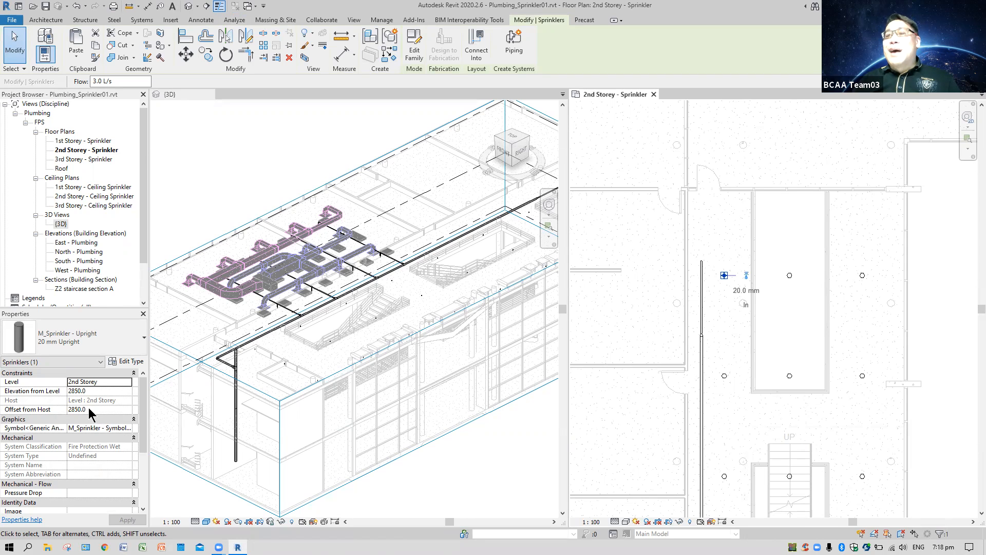
click(854, 312)
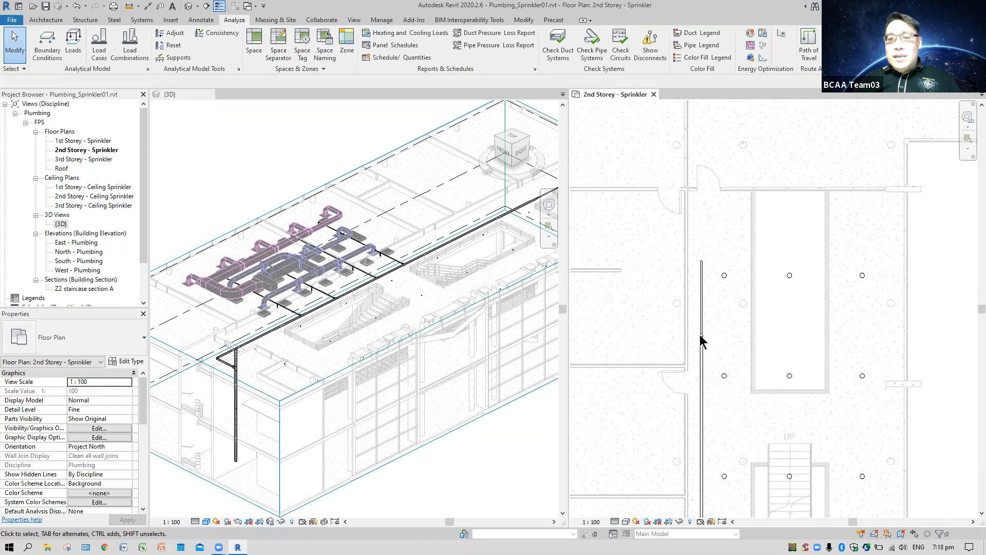
scroll(716, 379, down, 5)
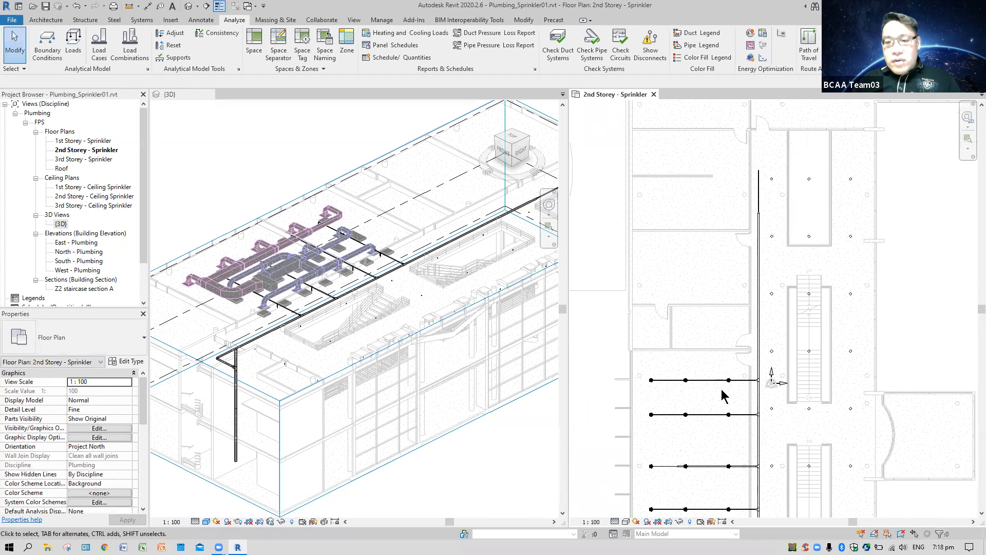
drag(721, 389, 734, 374)
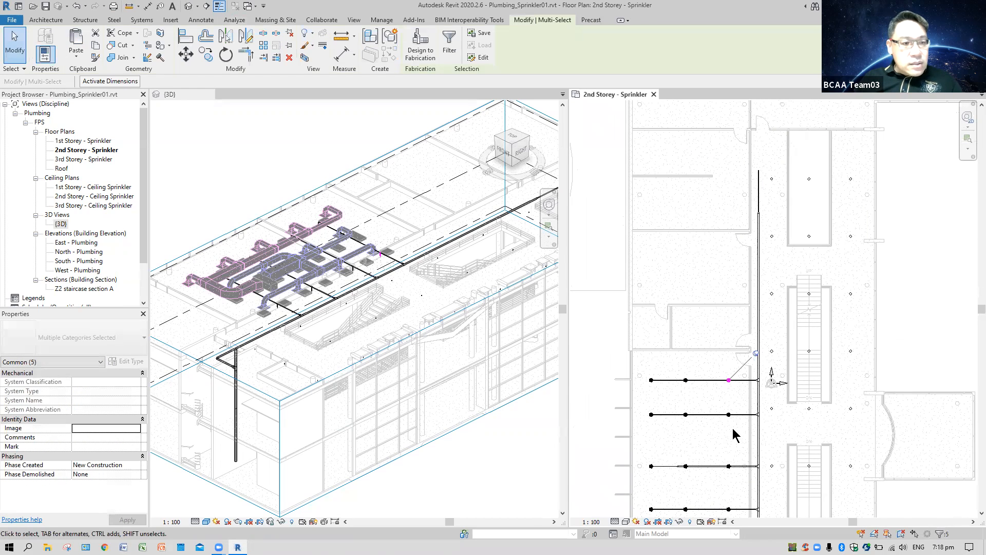
key(Escape)
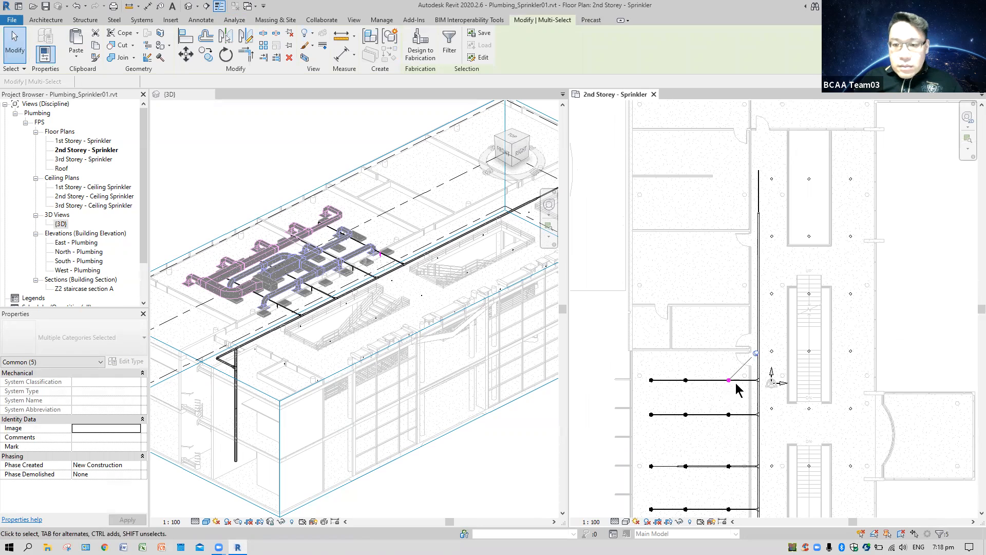
scroll(729, 383, up, 6)
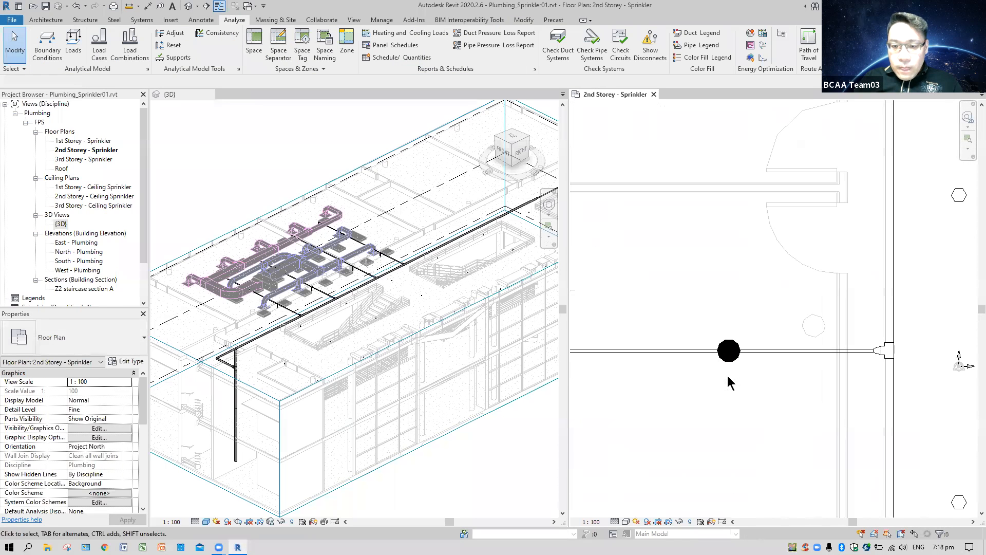
click(732, 427)
click(920, 292)
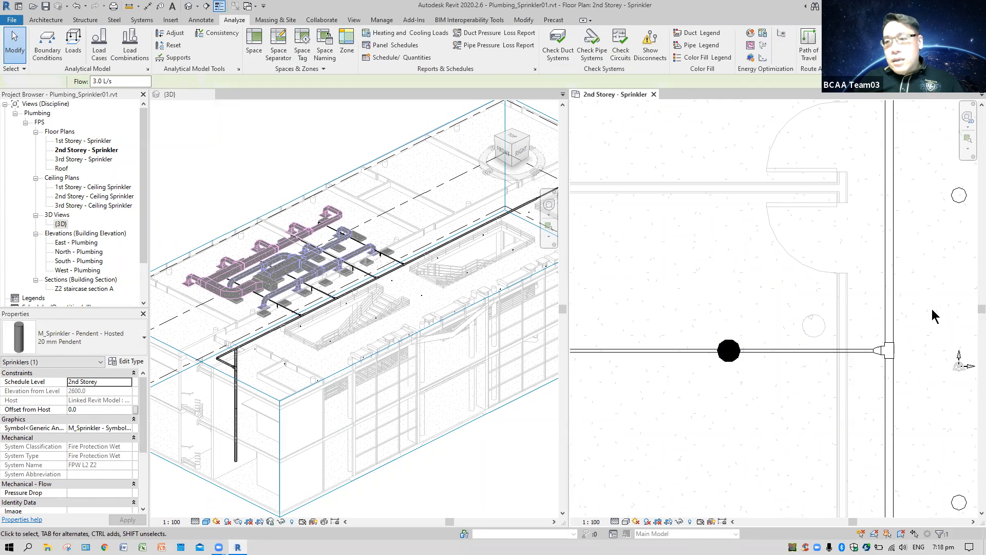
scroll(935, 315, down, 3)
middle_drag(934, 315, 702, 356)
click(713, 305)
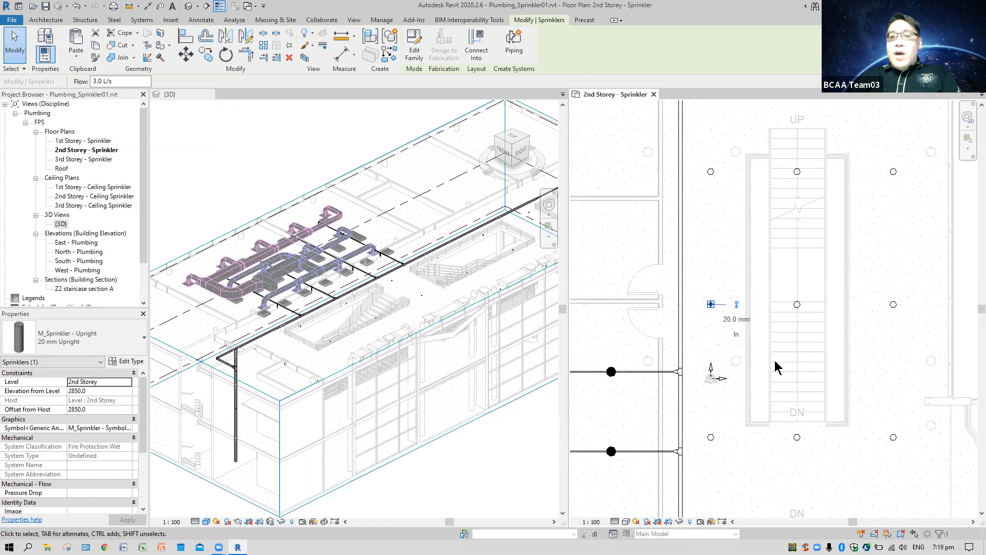
scroll(776, 362, down, 2)
click(895, 278)
scroll(896, 283, down, 4)
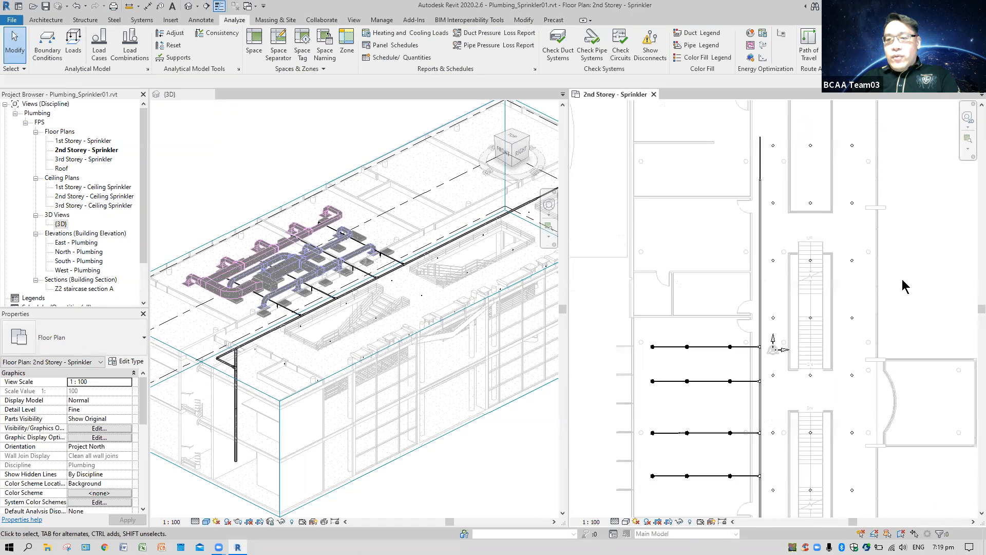
- Select all instances of the 20 mm upright sprinkler visible in the 2nd Storey plan and set their elevation from level to 3200 mm
drag(769, 190, 822, 446)
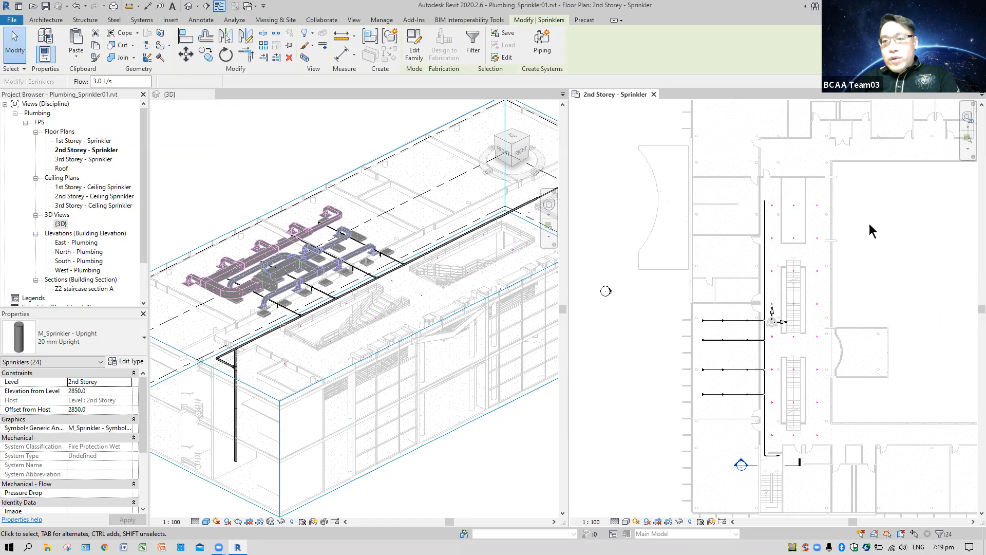
click(818, 207)
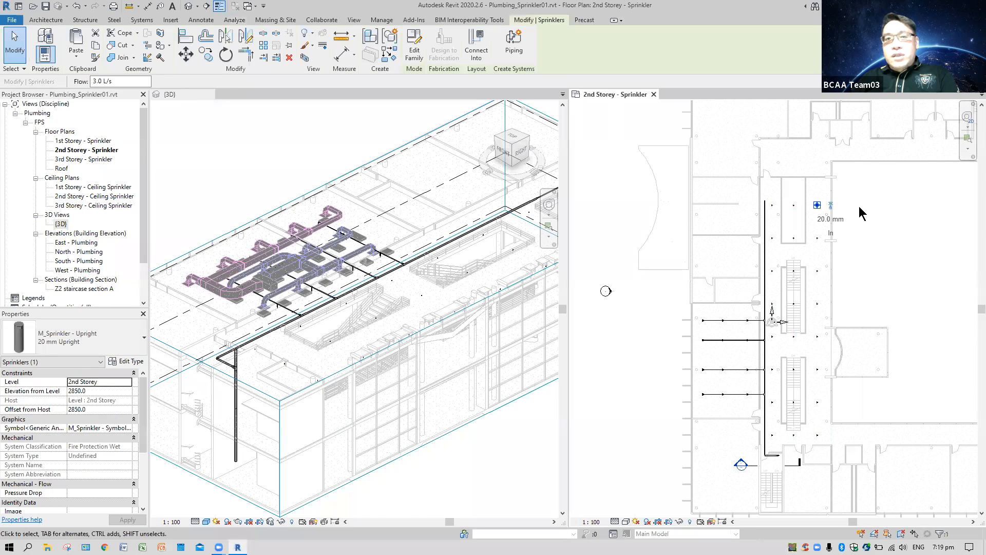
right_click(862, 213)
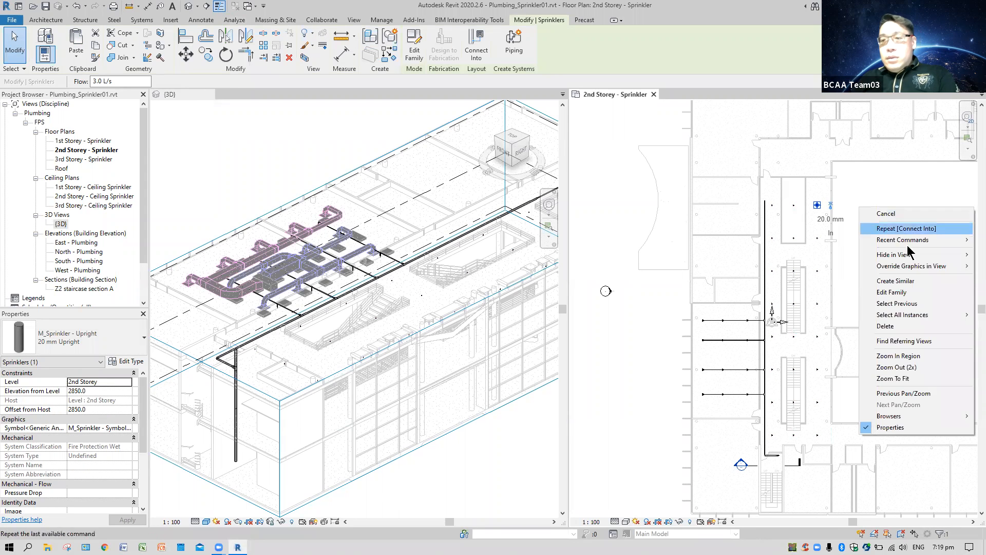
mouse_move(923, 320)
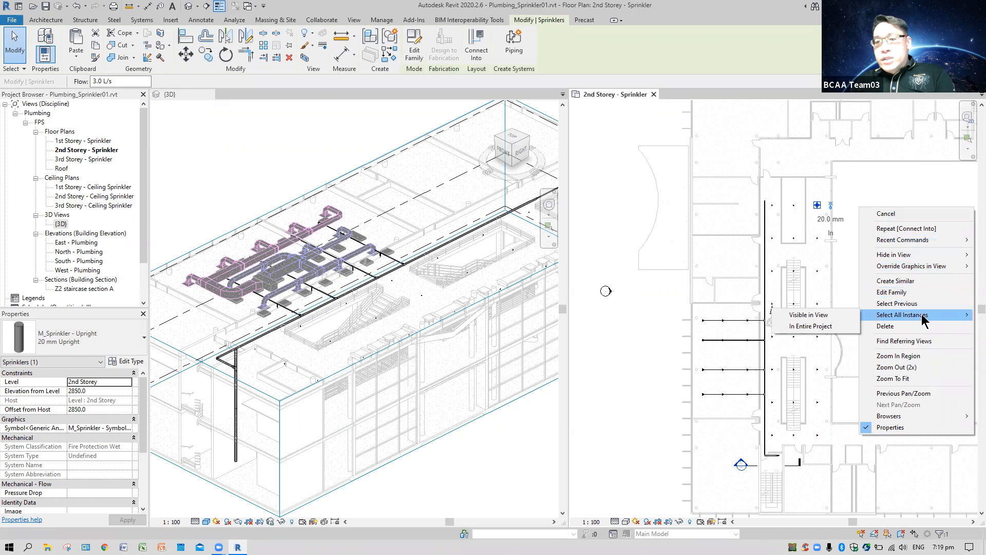
click(826, 319)
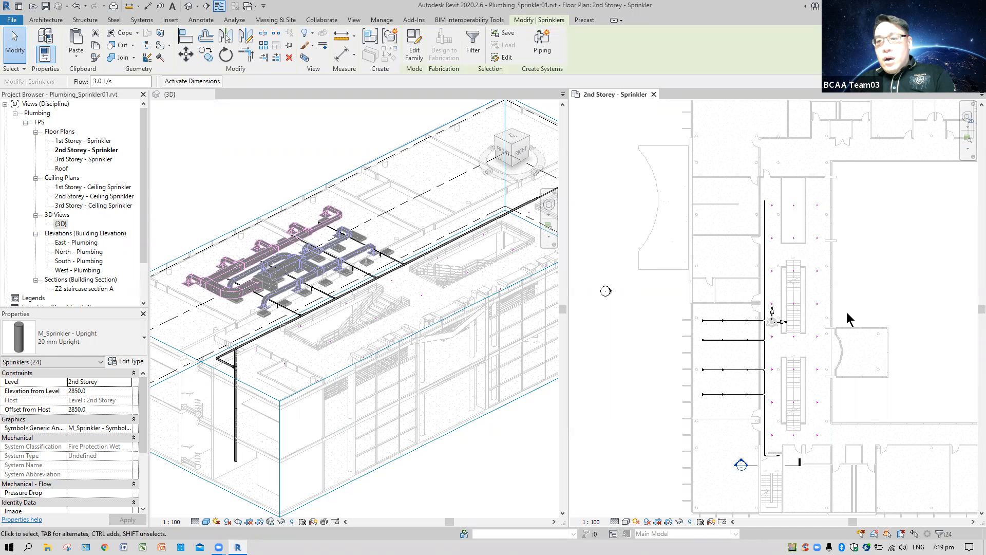
scroll(846, 304, up, 3)
scroll(847, 304, up, 3)
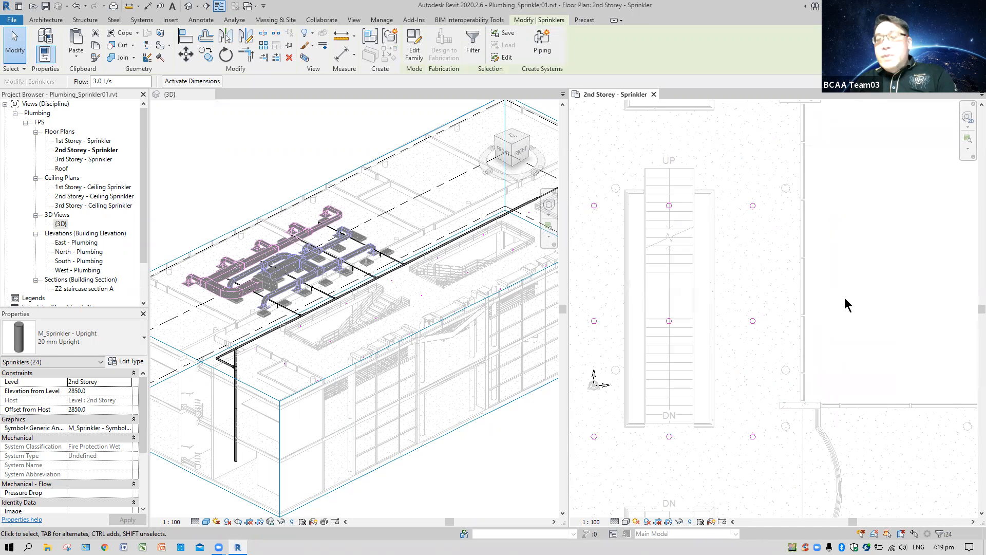
click(110, 390)
text(3200)
key(Return)
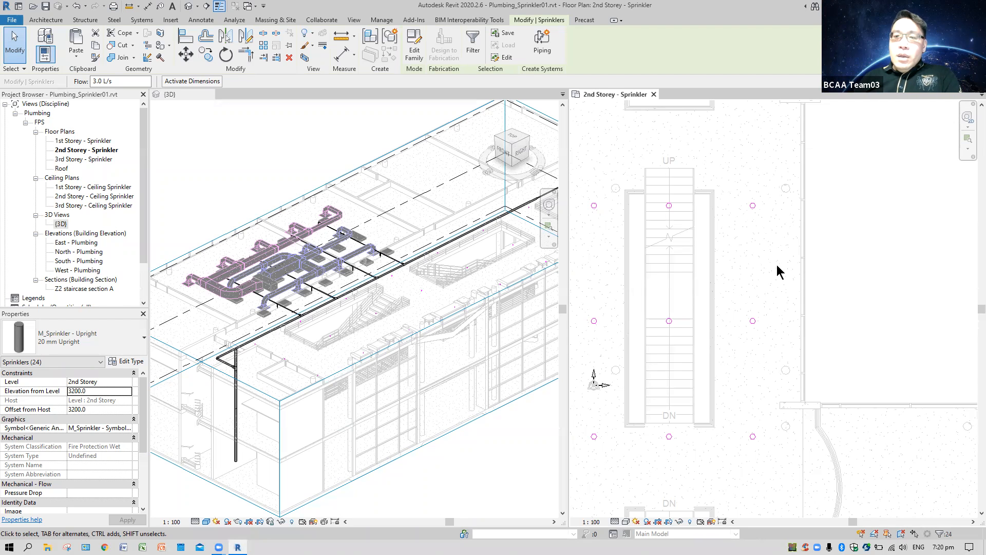
key(Escape)
- Connect the outermost sprinkler of the row nearest the main's end into the 40 mm pipe and inspect the branch in 3D
scroll(743, 254, down, 2)
middle_drag(746, 240, 741, 408)
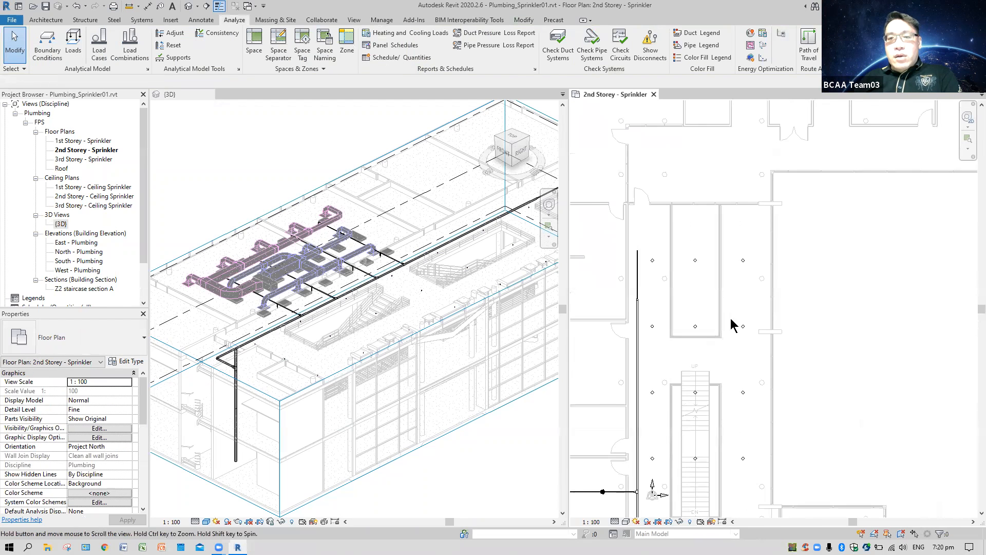
middle_drag(723, 286, 735, 295)
middle_drag(515, 316, 299, 291)
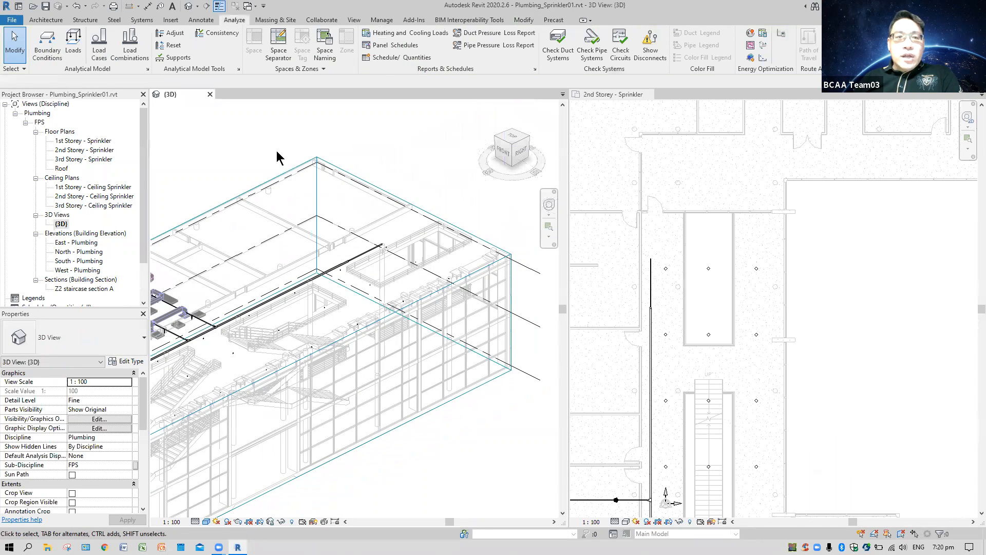
click(829, 300)
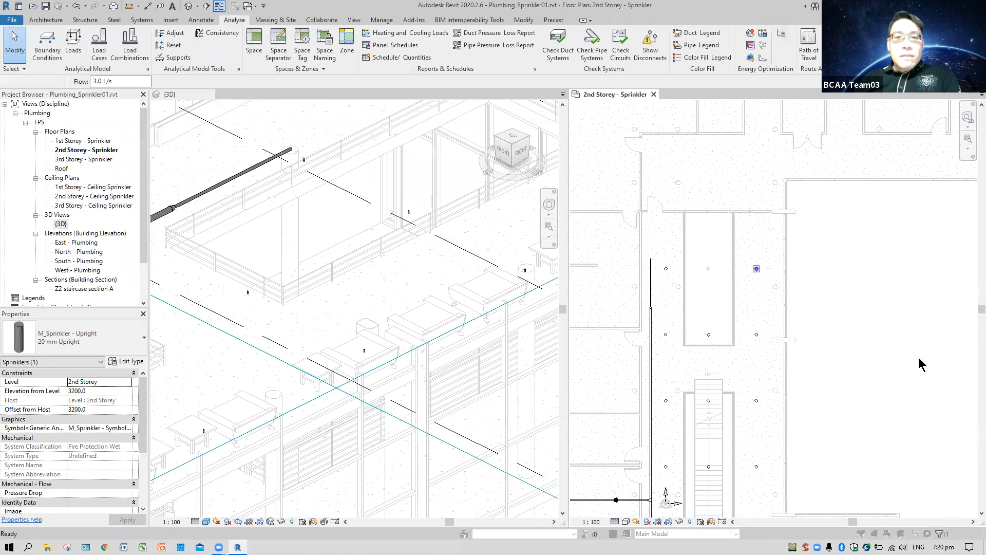
click(389, 274)
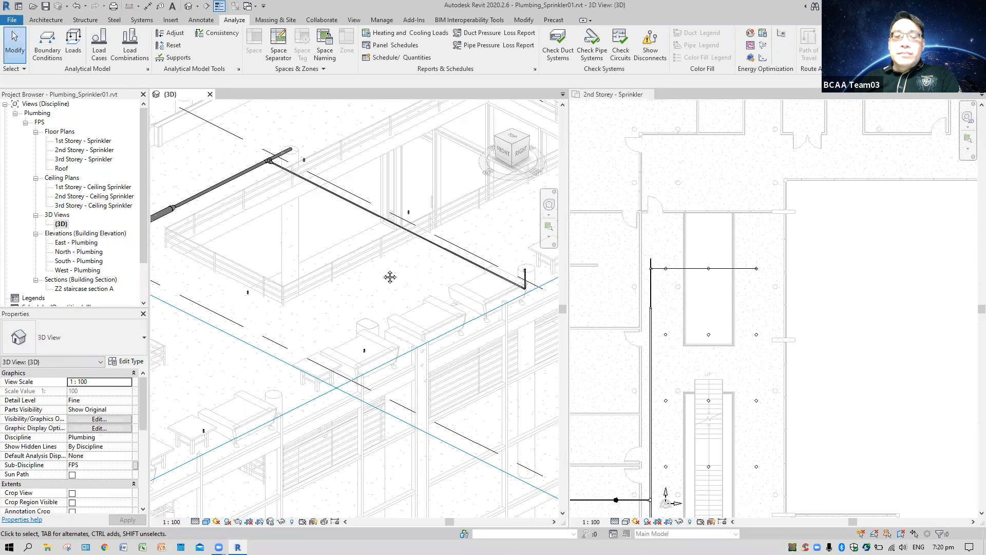
- Select the new branch pipe with its end elbow and riser, exclude the section box, and set their diameter to 40 mm
middle_drag(341, 280, 295, 281)
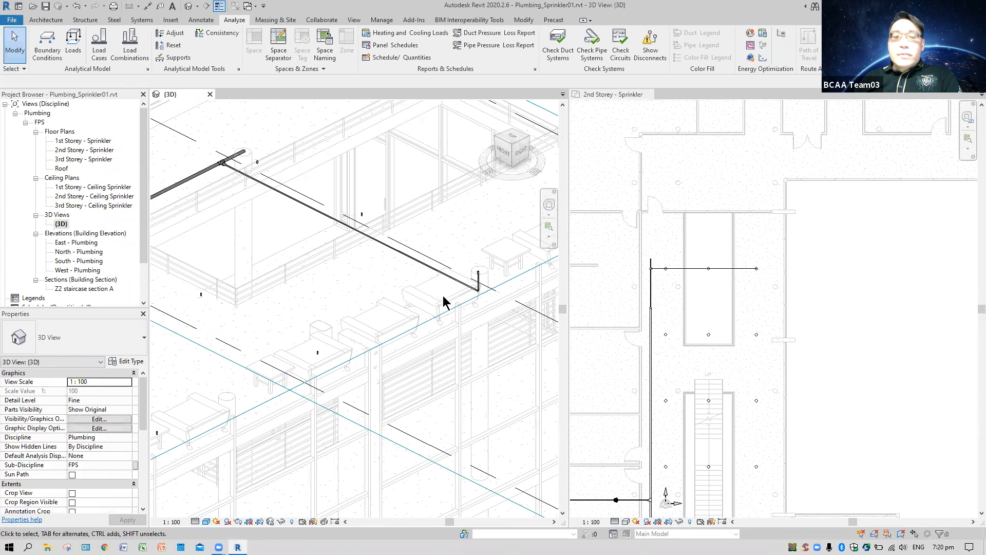
scroll(485, 301, up, 6)
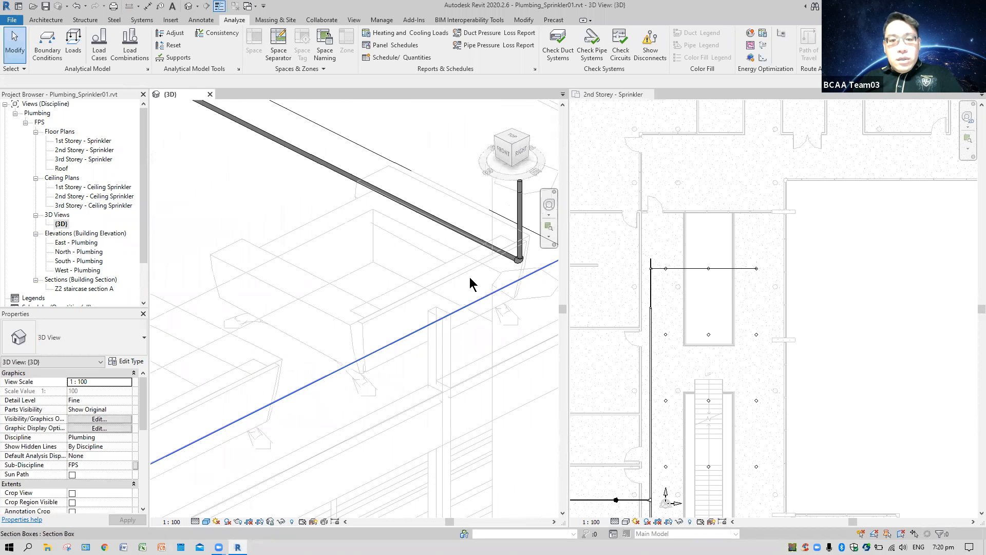
key(Tab)
click(457, 274)
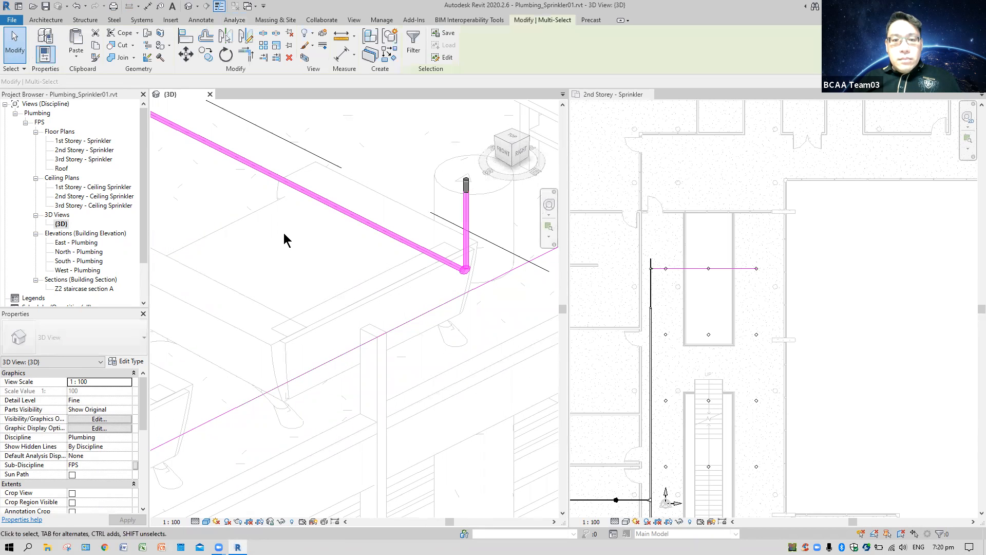
click(413, 51)
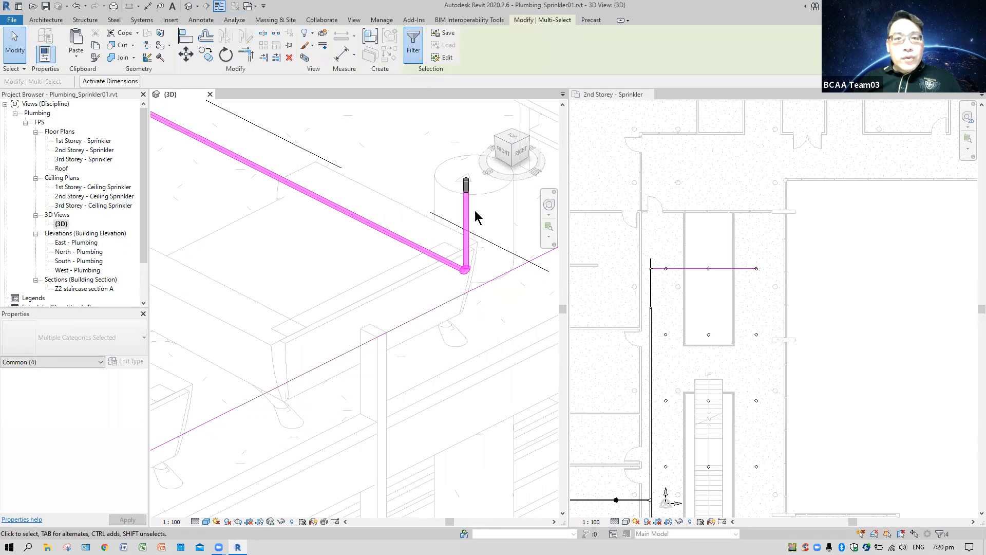
click(651, 190)
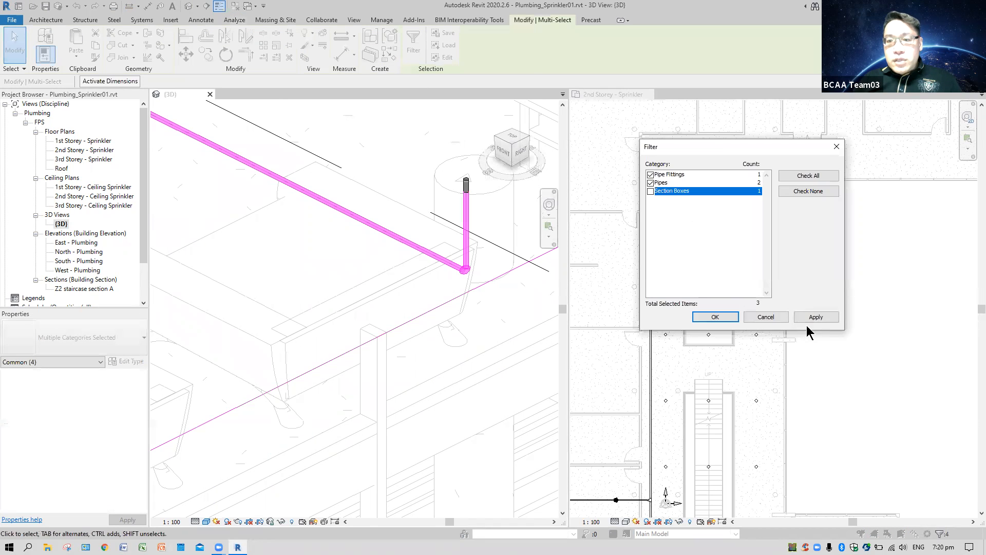
click(715, 317)
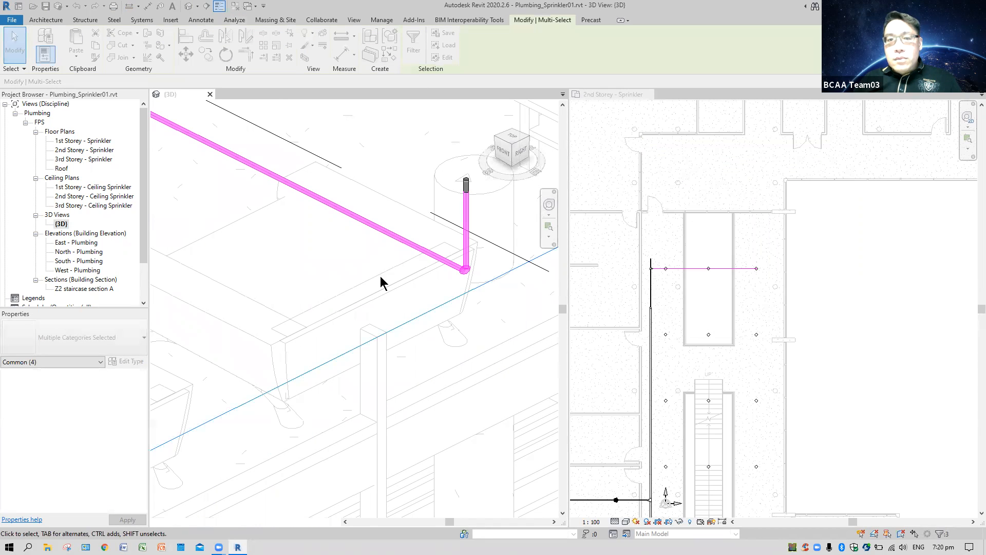
scroll(341, 302, down, 2)
middle_drag(340, 301, 402, 334)
middle_drag(298, 283, 401, 335)
middle_drag(278, 270, 569, 408)
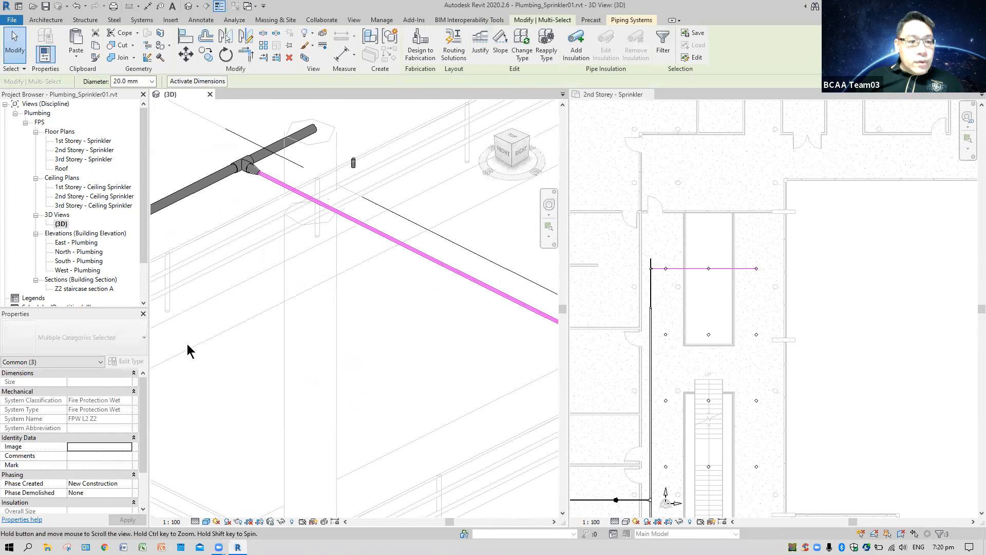
click(151, 81)
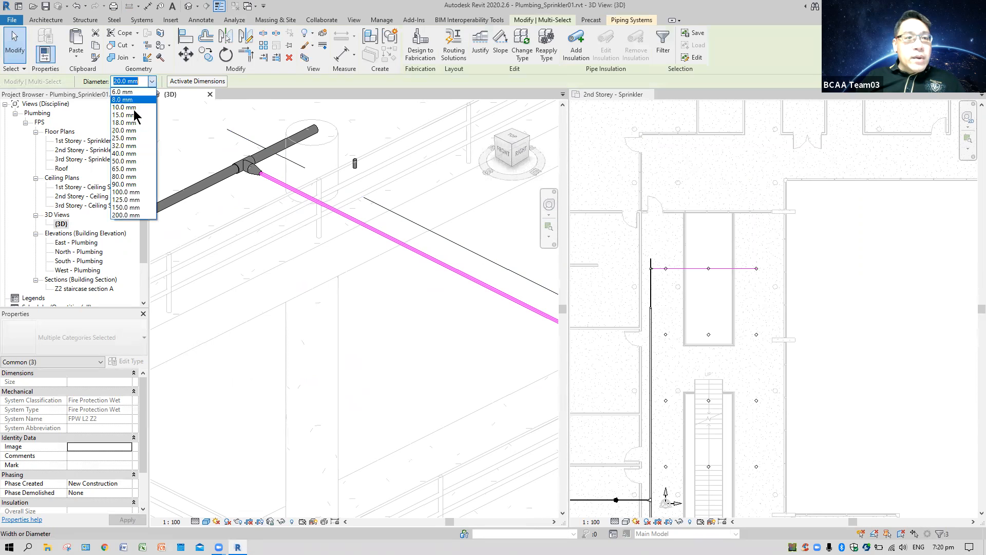
click(133, 153)
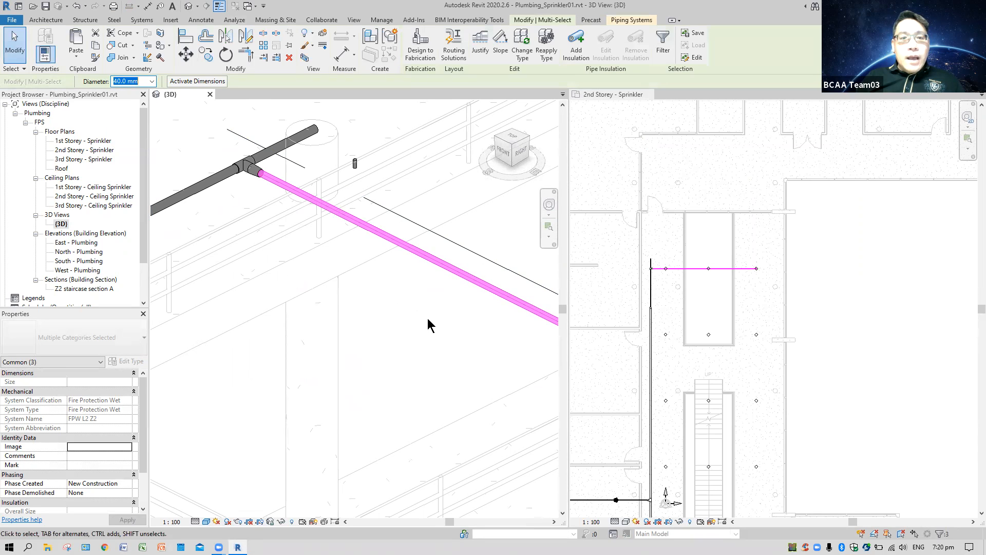
- Connect the row's middle upright sprinkler and the one nearest the main into the 40 mm branch pipe
scroll(445, 327, down, 2)
mouse_move(425, 321)
middle_down()
mouse_move(329, 260)
mouse_move(384, 305)
mouse_move(269, 251)
mouse_move(221, 252)
mouse_move(343, 236)
mouse_move(319, 257)
mouse_move(247, 226)
middle_up()
click(467, 265)
middle_drag(467, 266, 740, 344)
scroll(483, 255, up, 1)
middle_drag(533, 232, 517, 247)
right_click(466, 270)
click(519, 334)
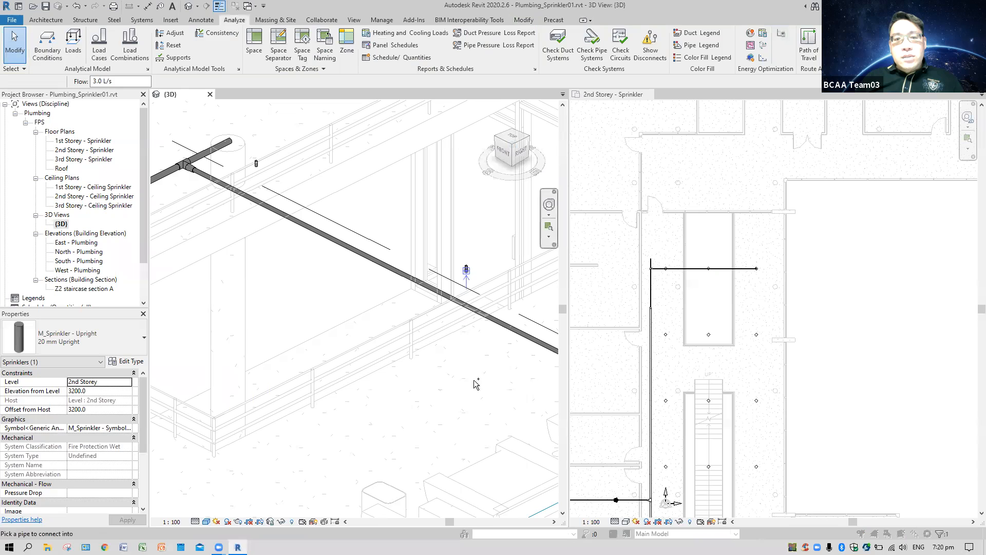
click(256, 164)
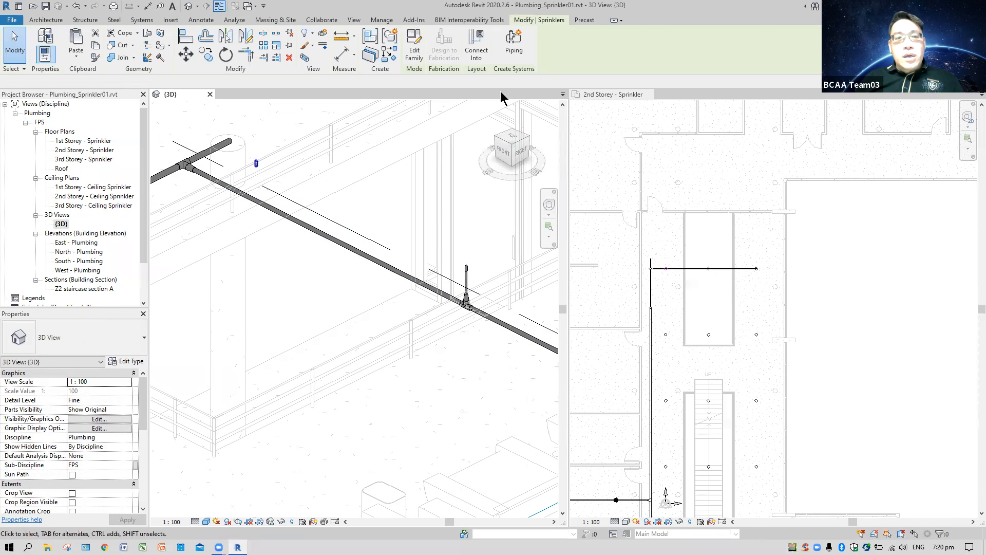
click(479, 48)
click(272, 210)
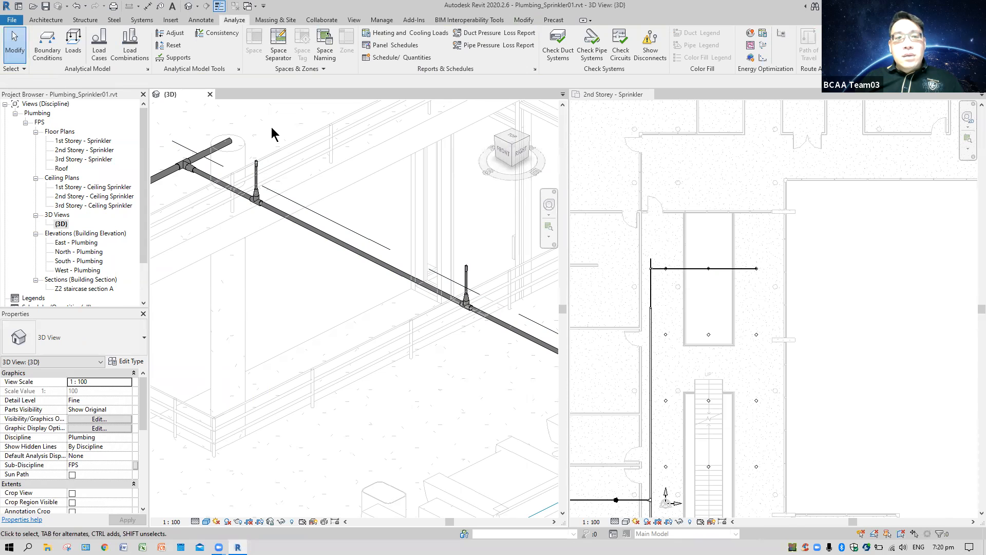
- Set the diameter of the two new sprinkler riser pipes on the branch to 40 mm
click(256, 177)
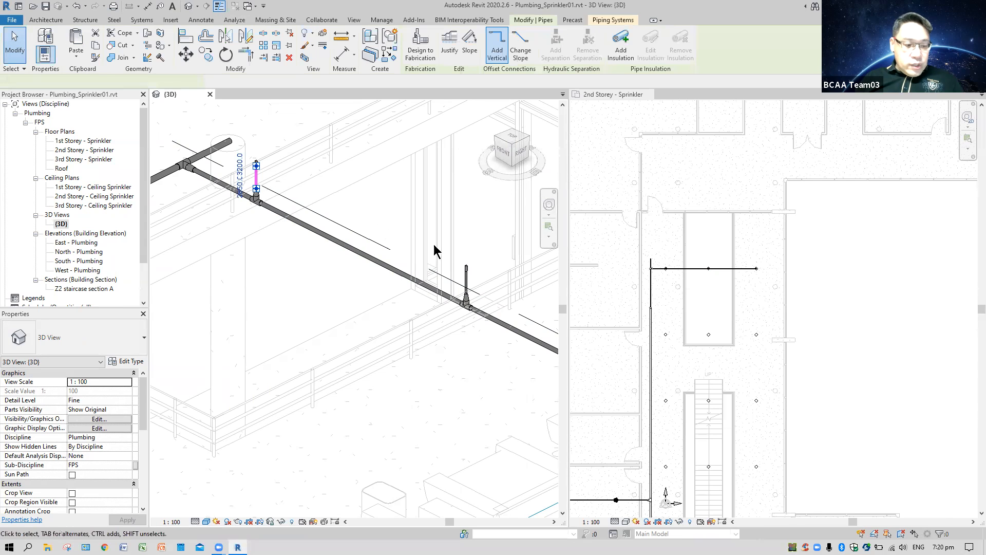
ctrl+click(468, 278)
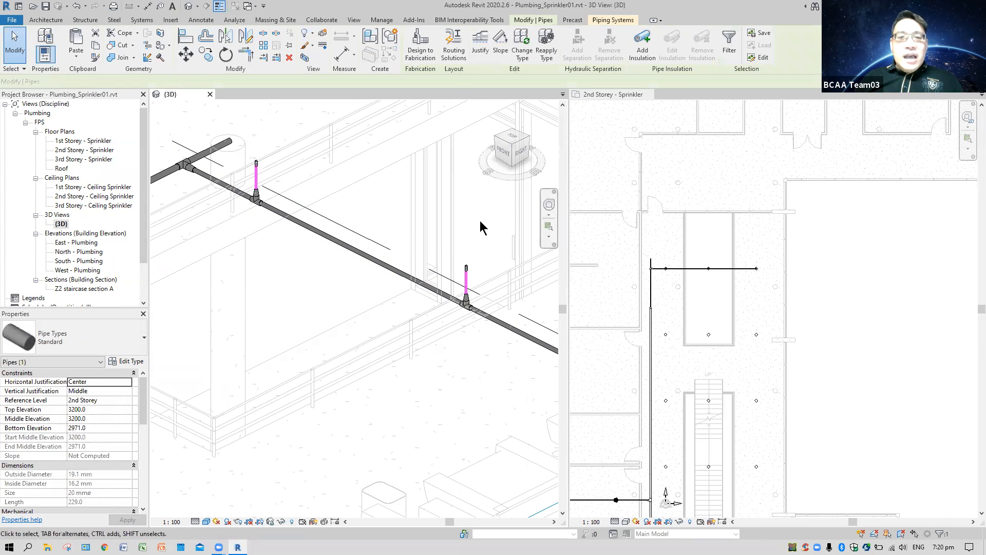
click(131, 81)
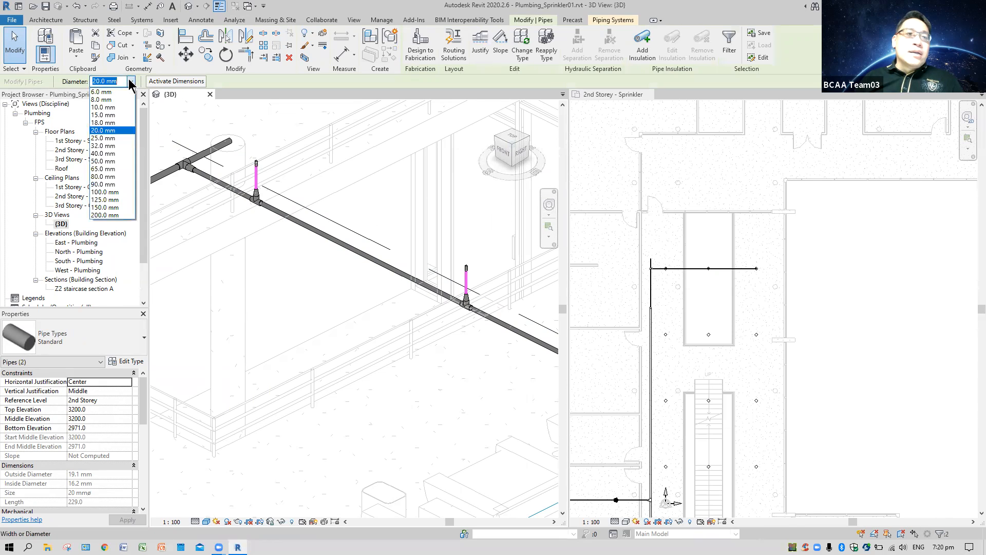
click(104, 153)
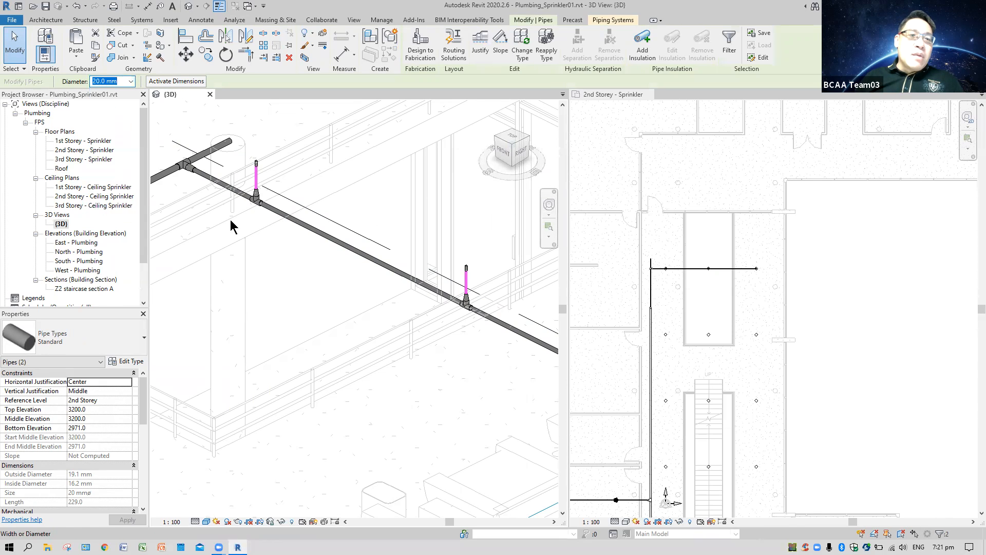
click(301, 286)
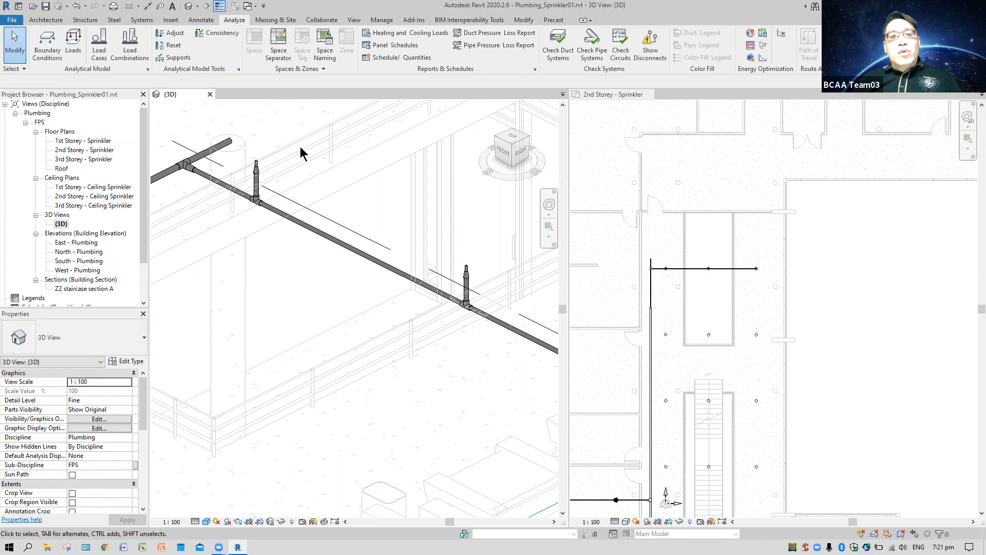
- Delete the short 50 mm pipe stub beyond the branch tee and convert the tee to an elbow
middle_drag(216, 173, 318, 194)
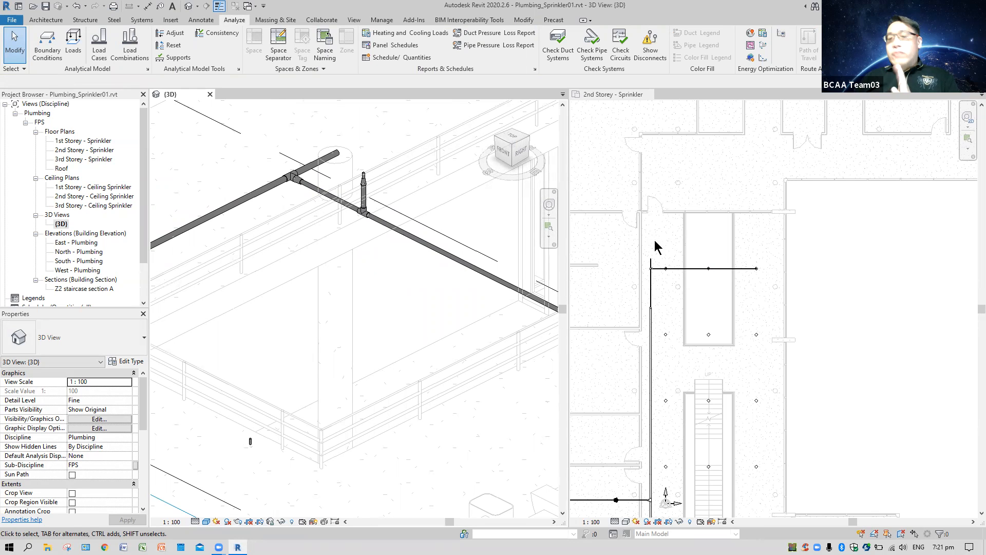
scroll(289, 204, up, 5)
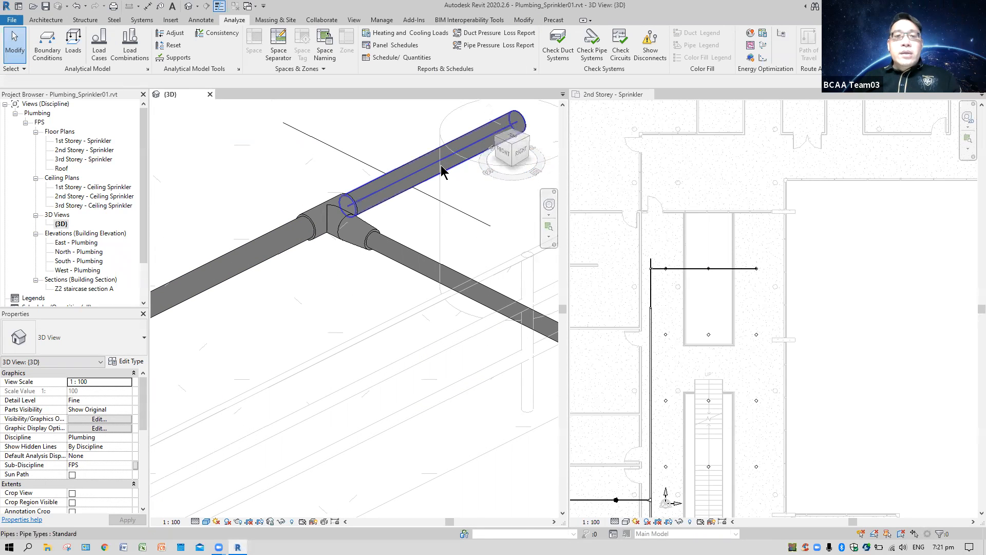
click(426, 205)
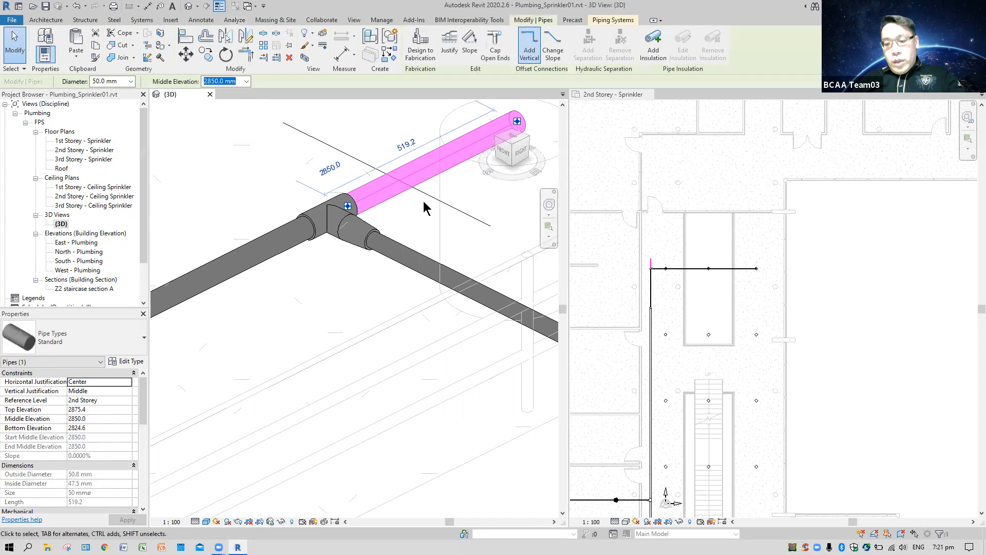
key(Delete)
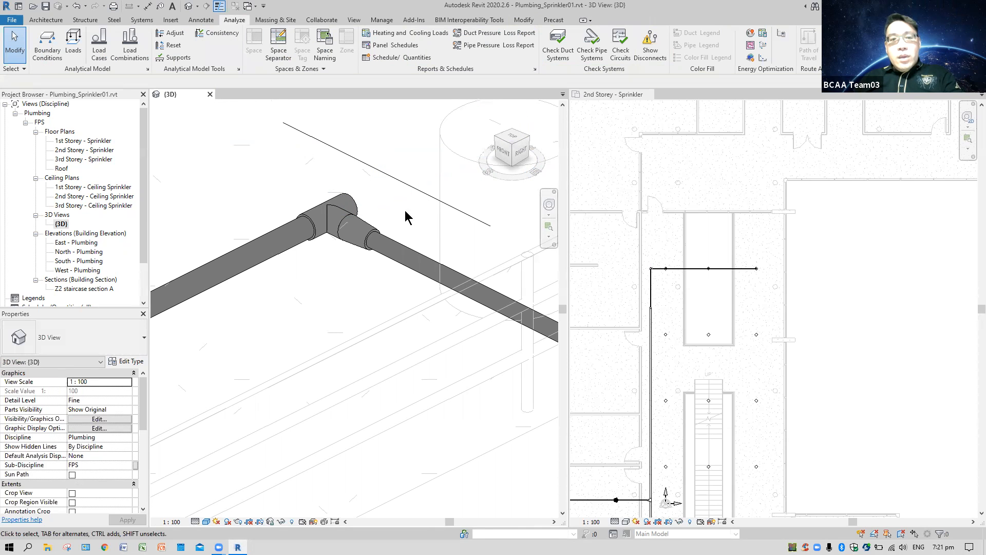
click(357, 207)
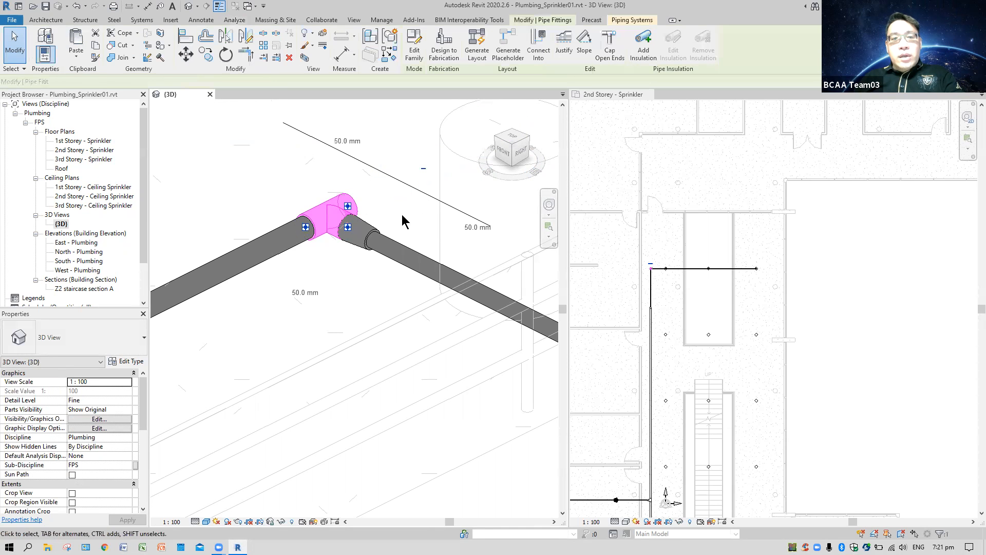
click(423, 169)
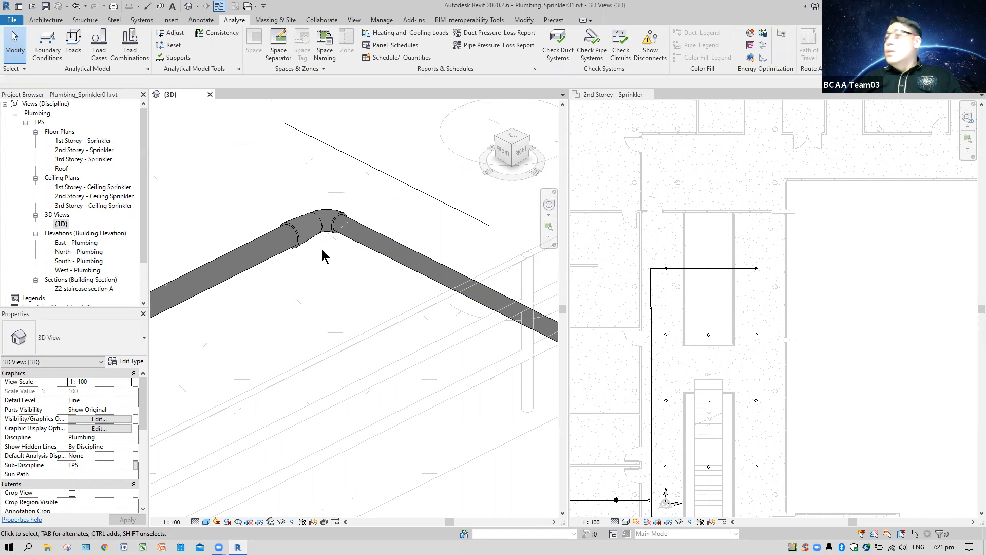
- Set the diameter of the elbow and reducer at the main's corner to 50 mm
drag(280, 160, 381, 262)
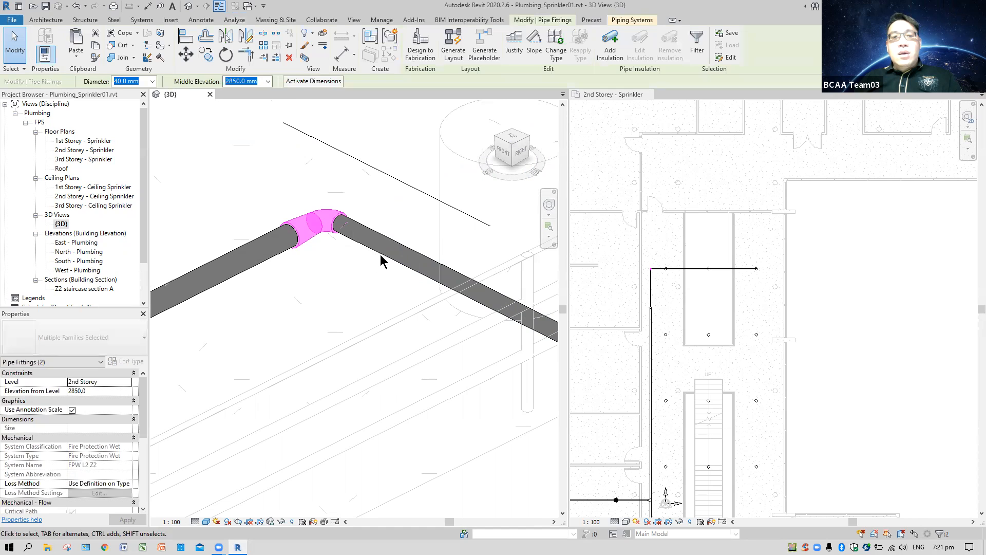
click(152, 81)
click(125, 161)
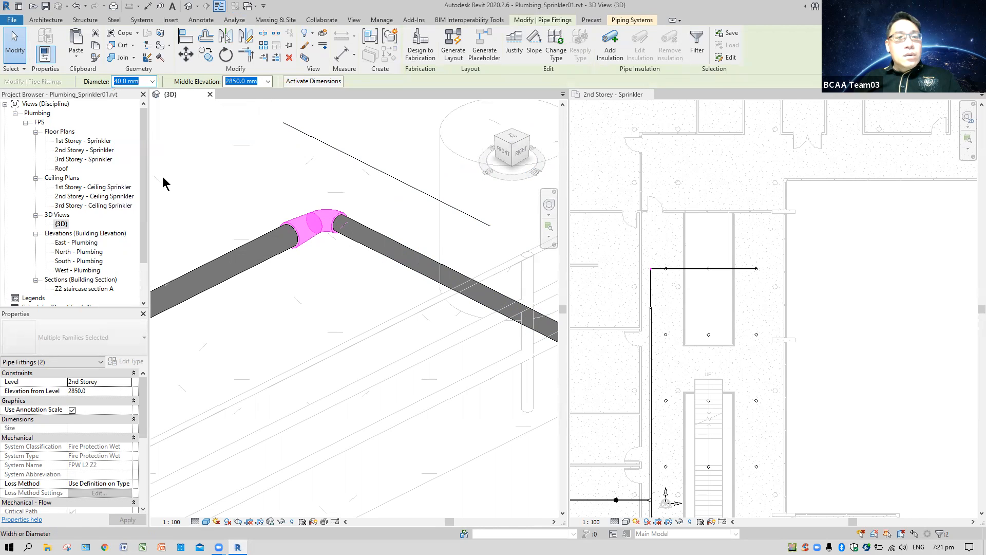
click(325, 294)
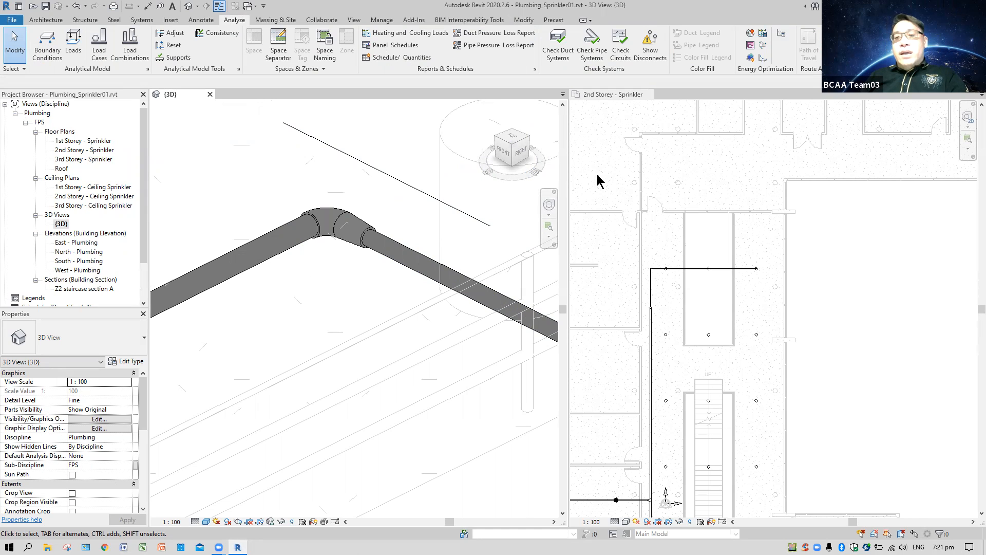
- Select all instances of the Standard pipe visible in the 2nd Storey plan and review their shared pipe type
click(696, 273)
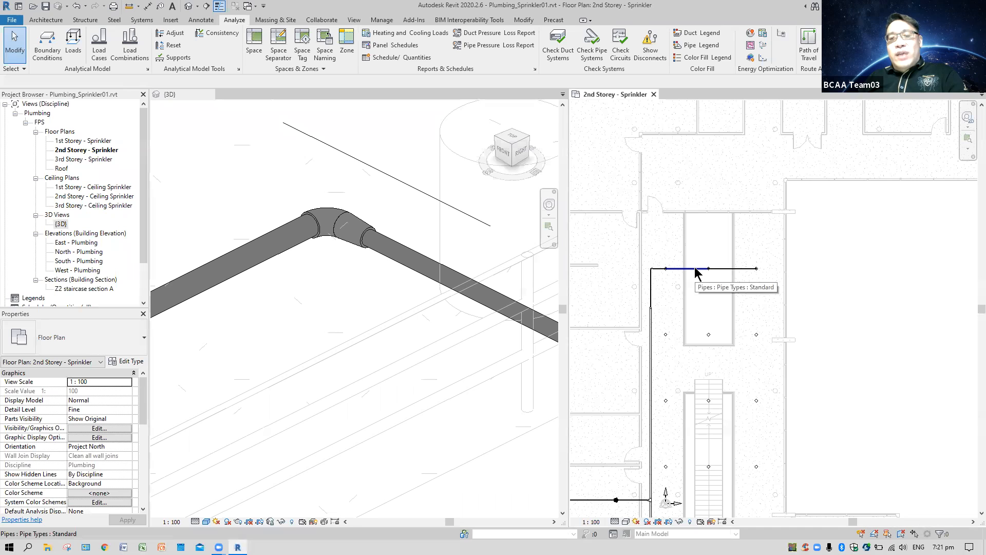
click(704, 273)
right_click(836, 258)
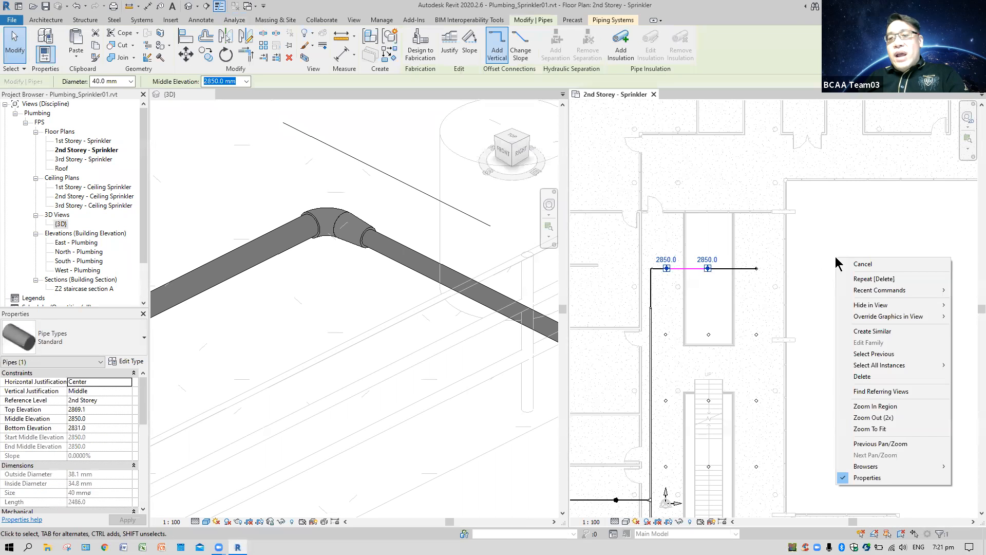
mouse_move(891, 366)
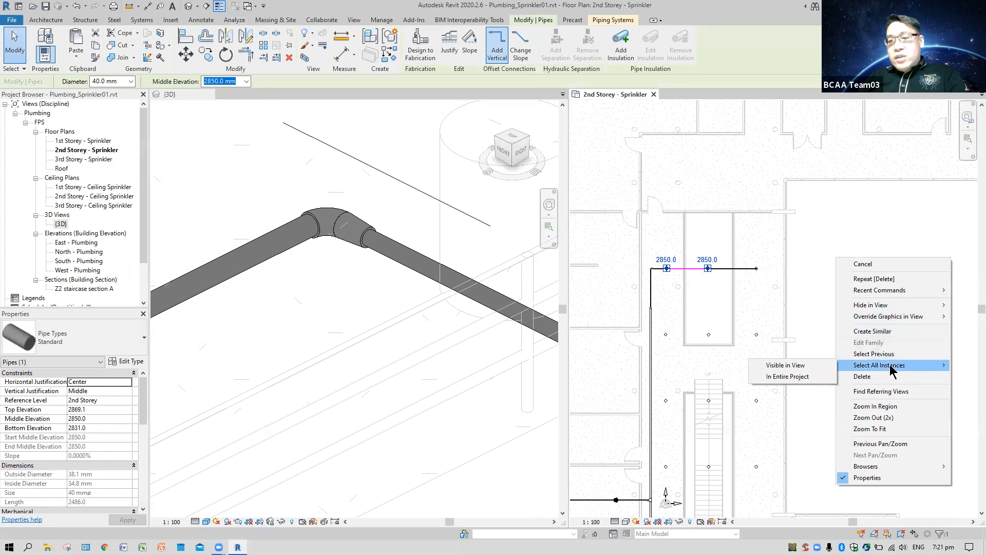
click(796, 365)
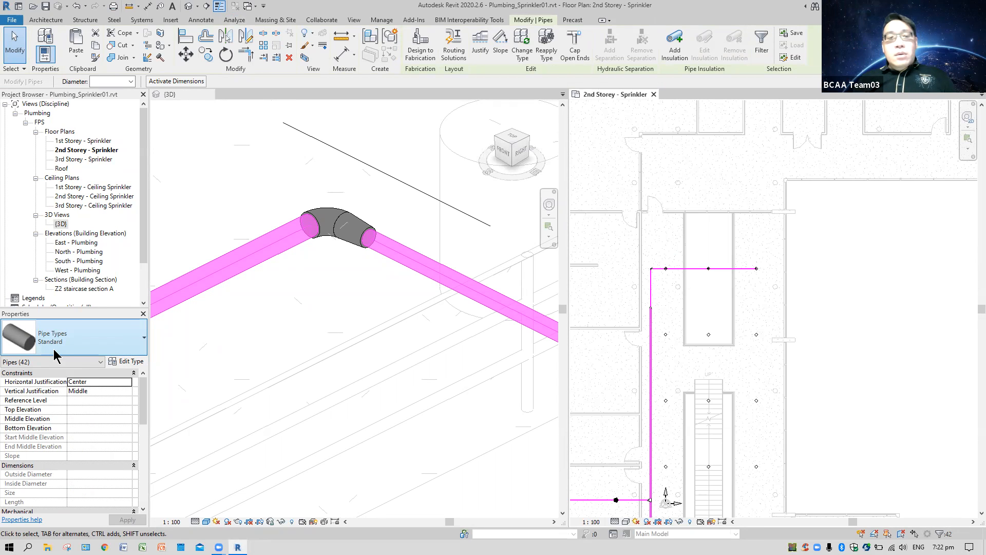
click(812, 345)
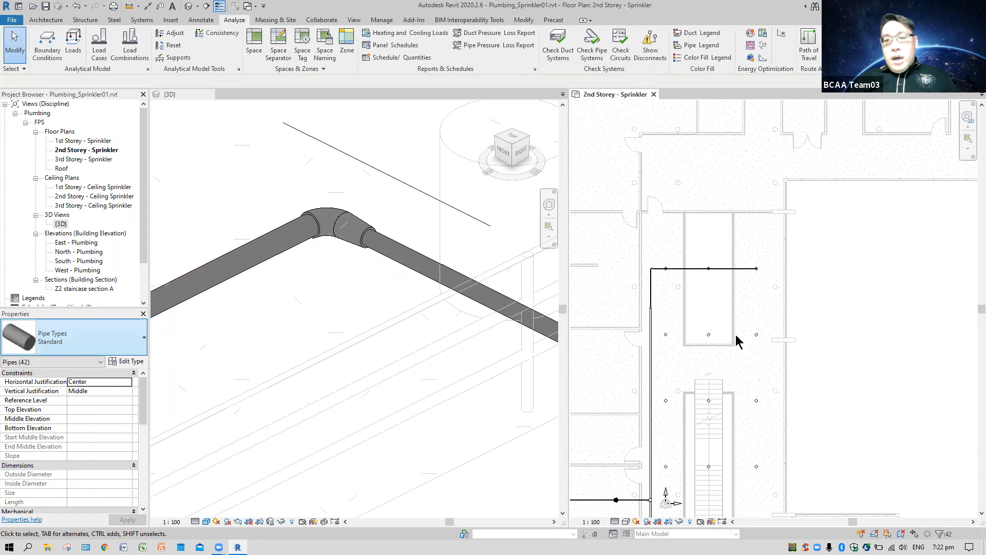
- Check which pipe types are available for the short 100 mm main pipe beside the staircase
middle_drag(720, 338, 800, 177)
mouse_move(765, 361)
middle_down()
mouse_move(757, 181)
mouse_move(764, 183)
mouse_move(720, 289)
middle_up()
scroll(710, 341, up, 5)
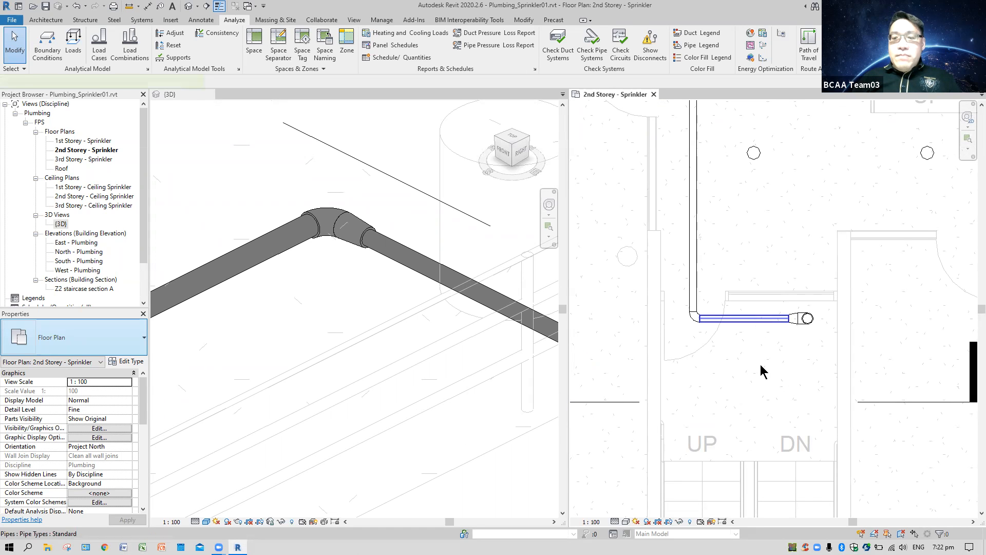
click(759, 319)
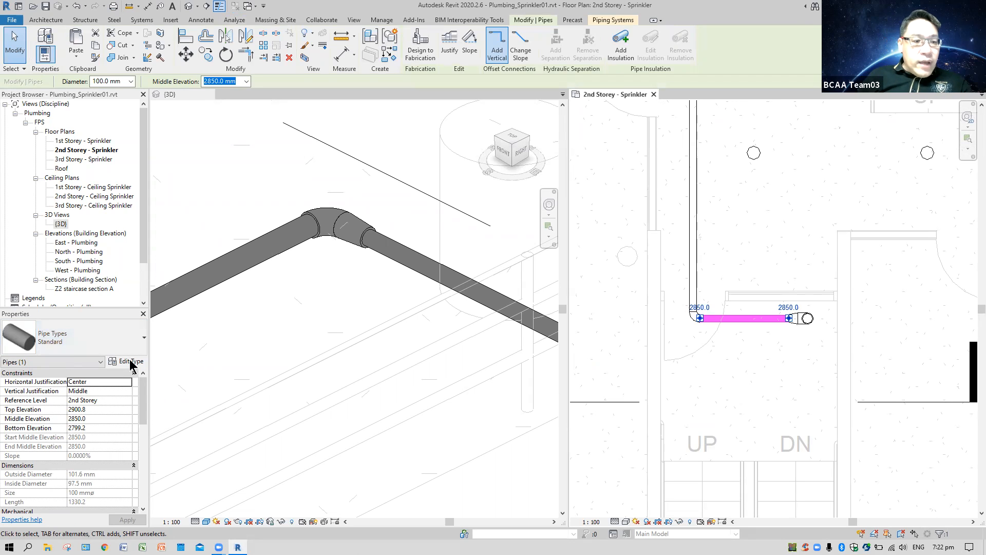
click(124, 351)
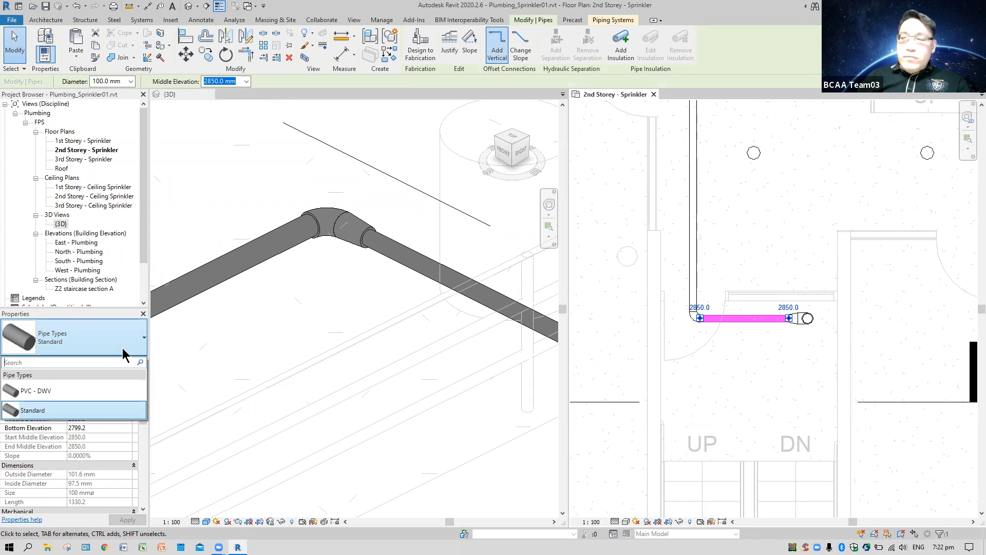
click(124, 352)
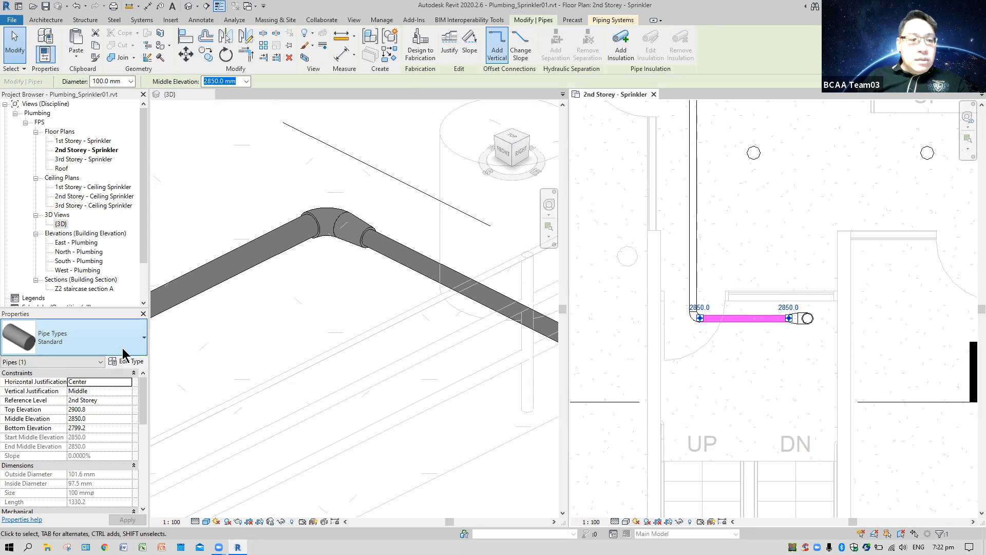
- Duplicate the Standard pipe type of the selected 100 mm main pipe as a new type named Steel
click(131, 361)
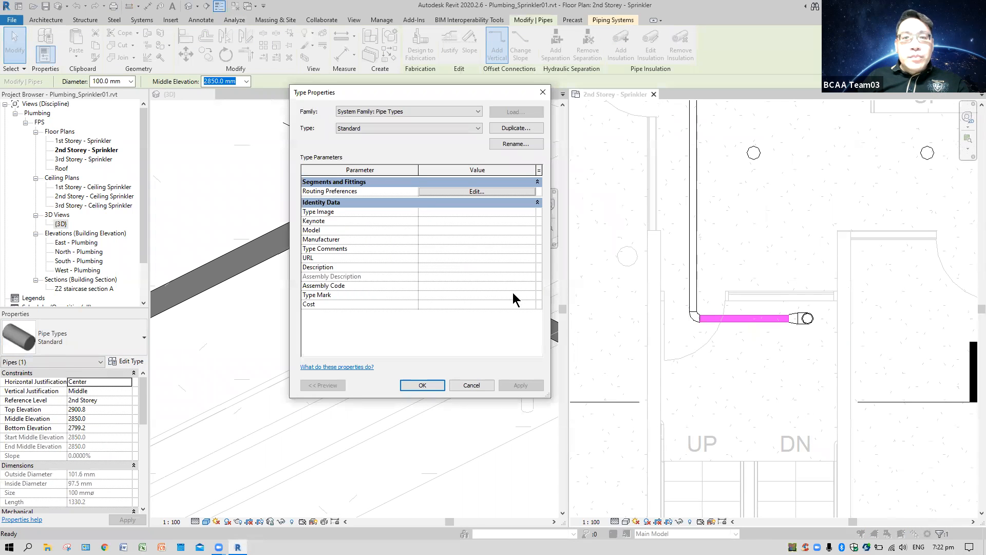
click(502, 127)
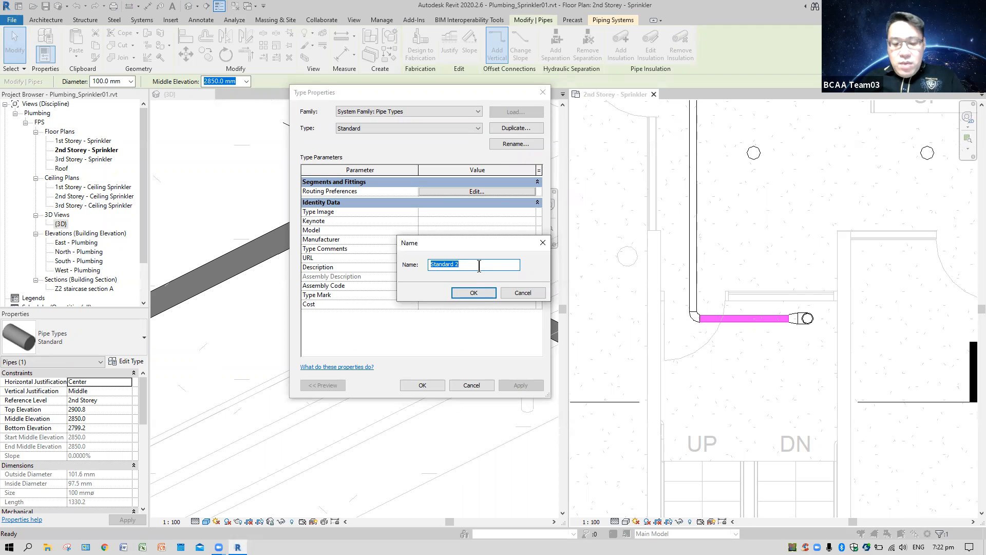
text(Steel)
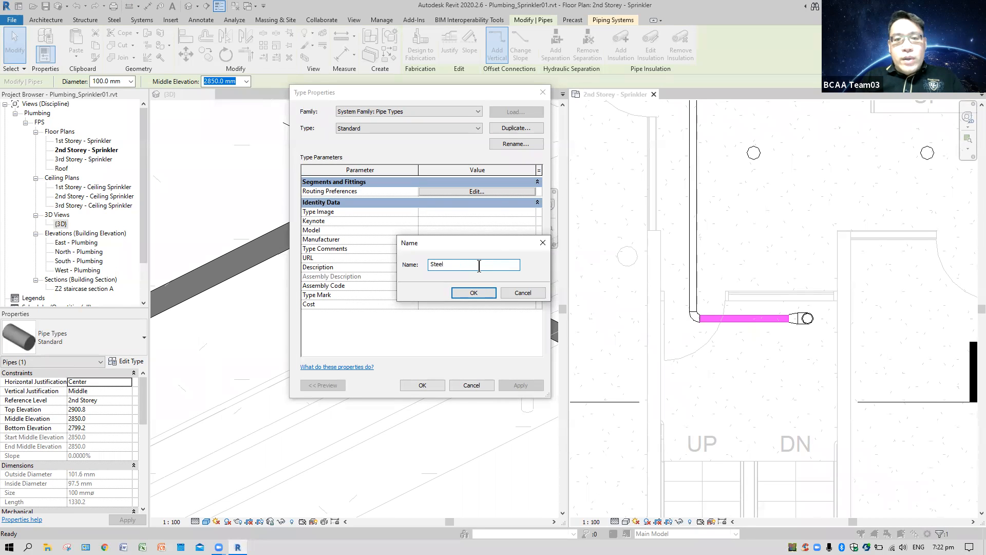
click(471, 292)
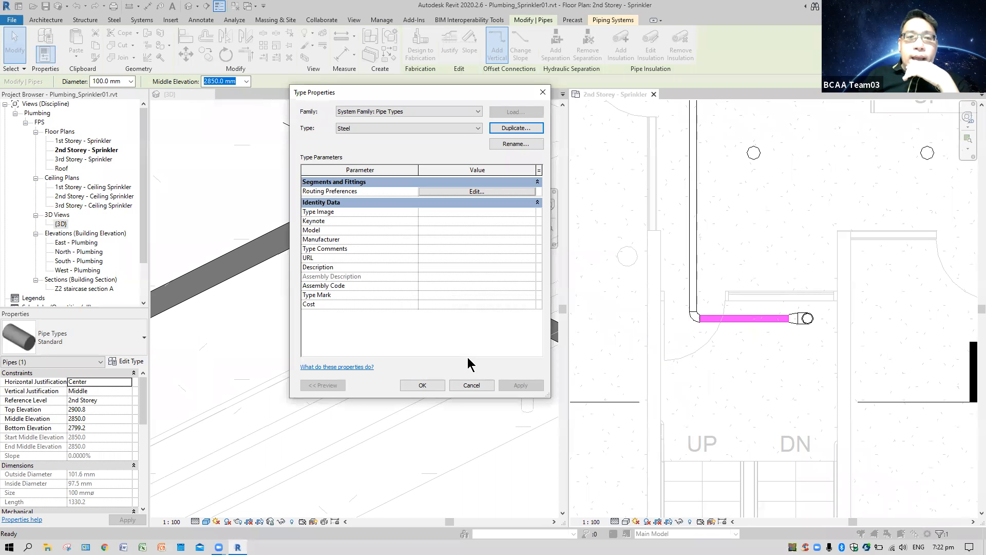
- Set the pipe segment in the Steel type's routing preferences to Steel, Carbon - Schedule 40
click(476, 192)
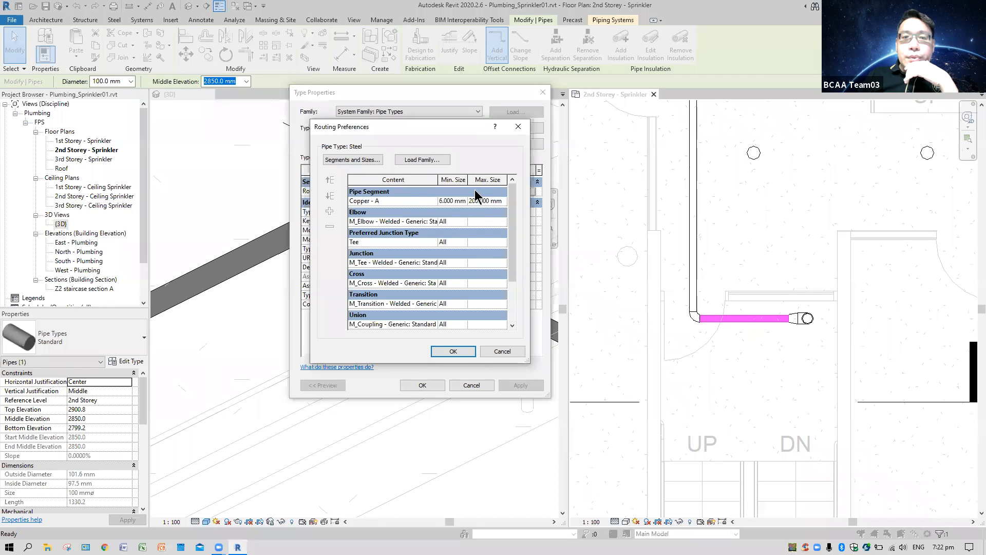
click(369, 160)
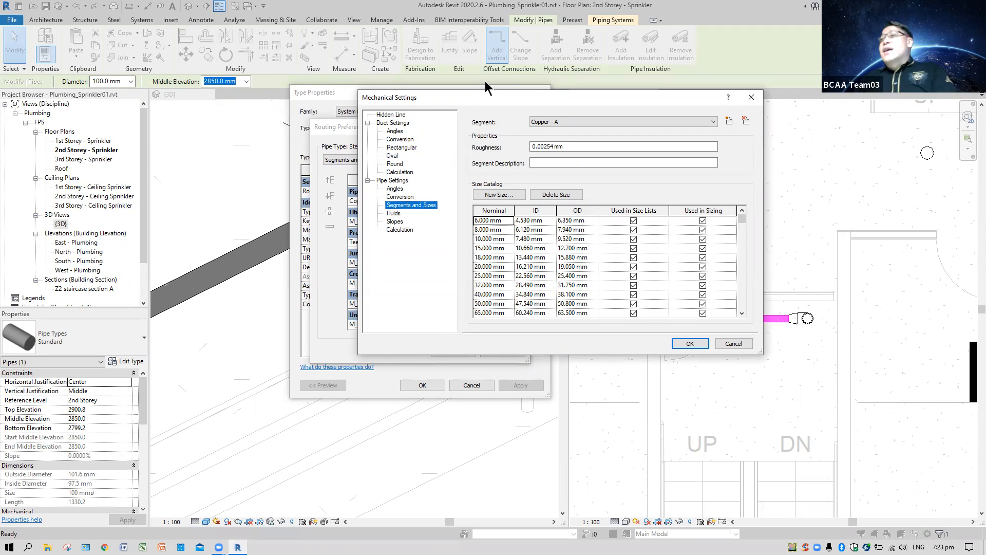
click(713, 122)
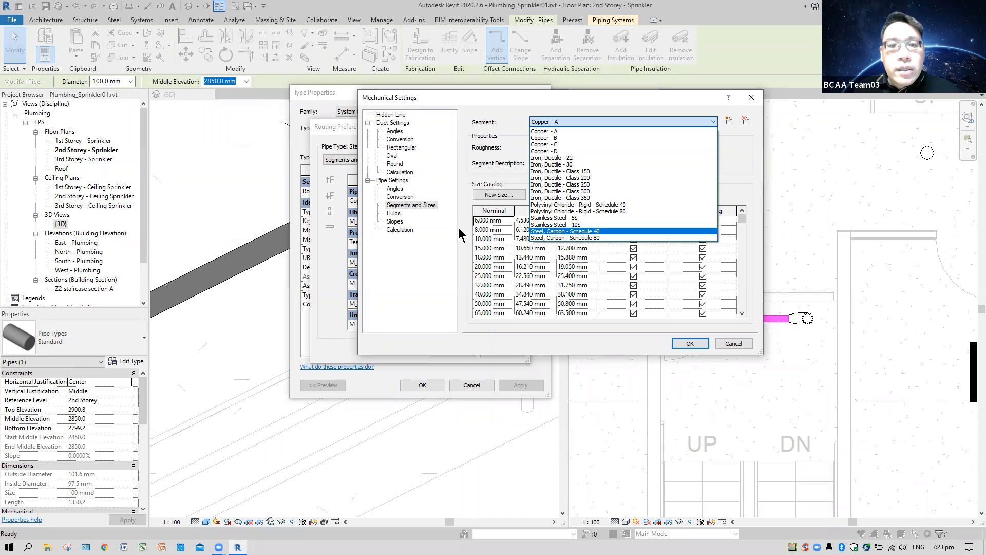
click(435, 240)
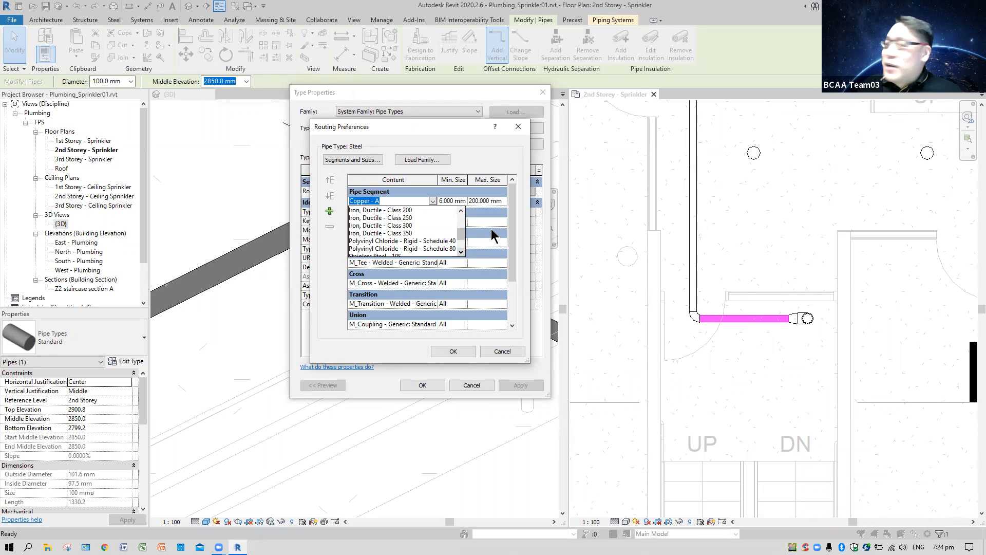
drag(462, 237, 463, 255)
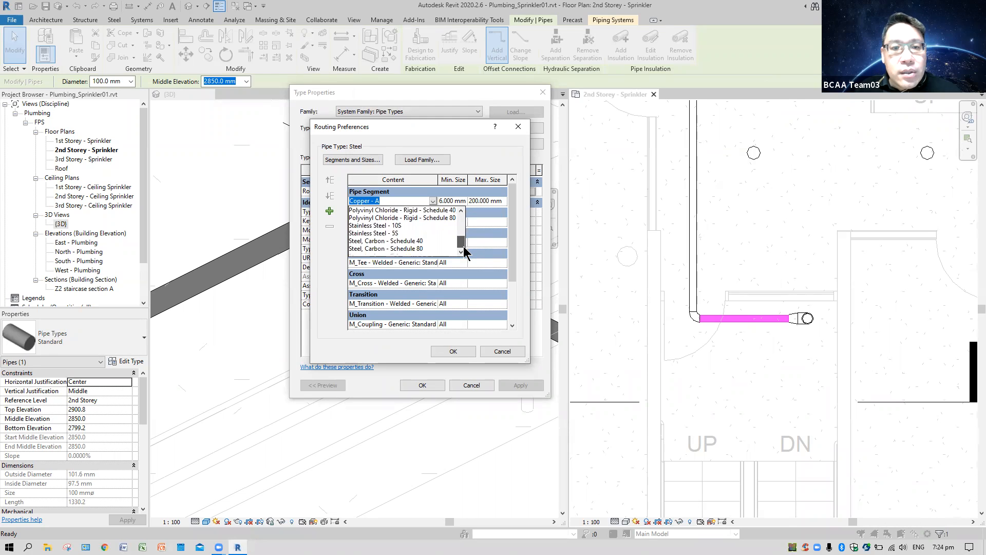
click(409, 242)
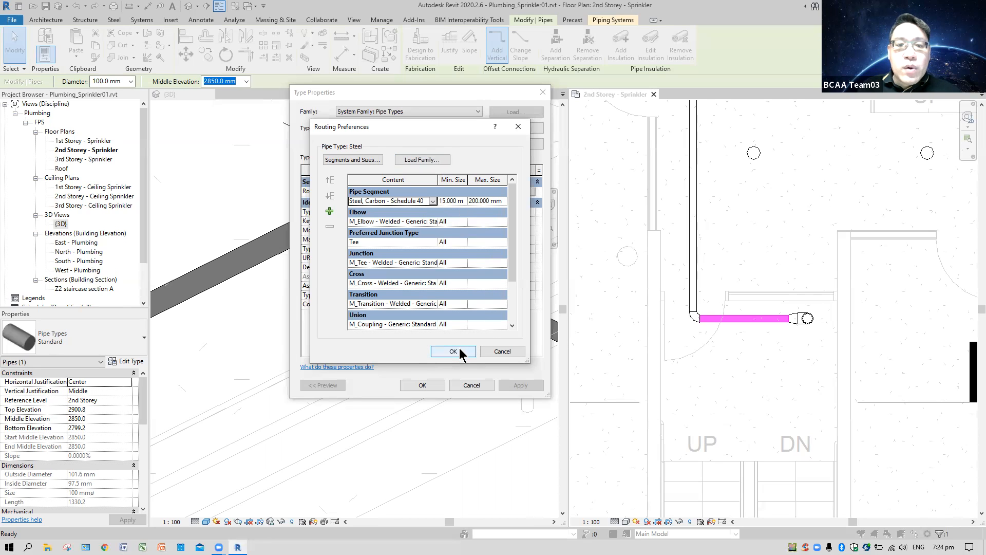
- Review the size catalog of the Steel, Carbon - Schedule 40 segment and accept the routing preferences
click(372, 160)
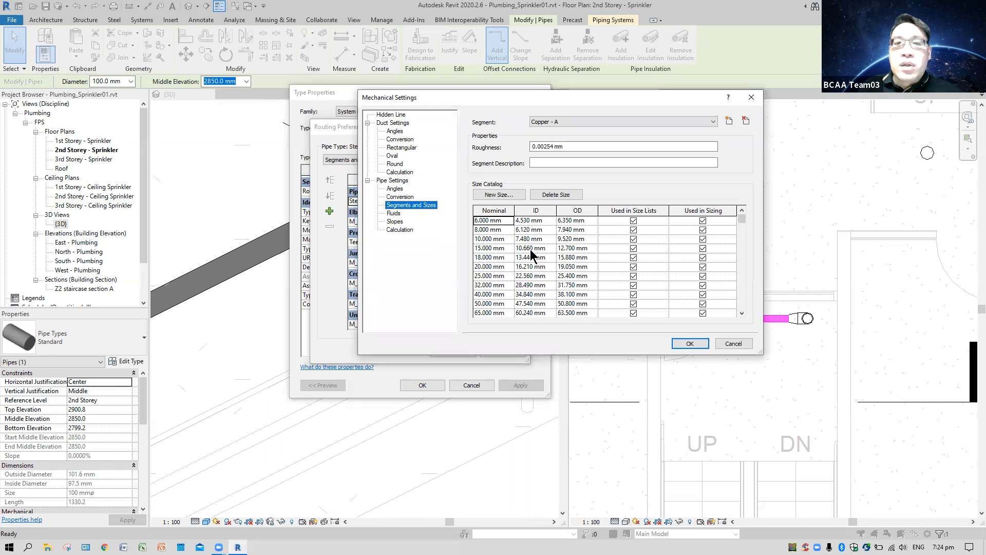
click(713, 122)
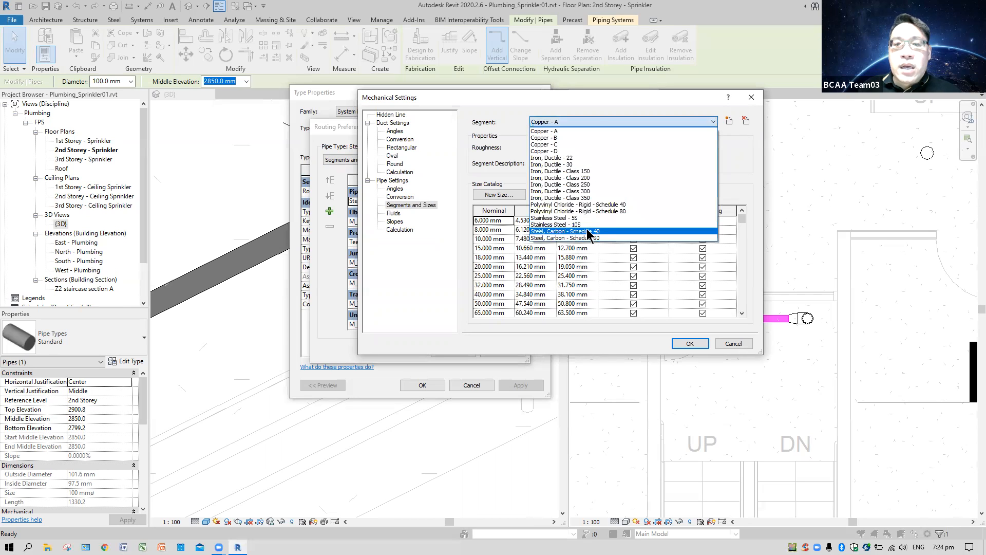
click(607, 236)
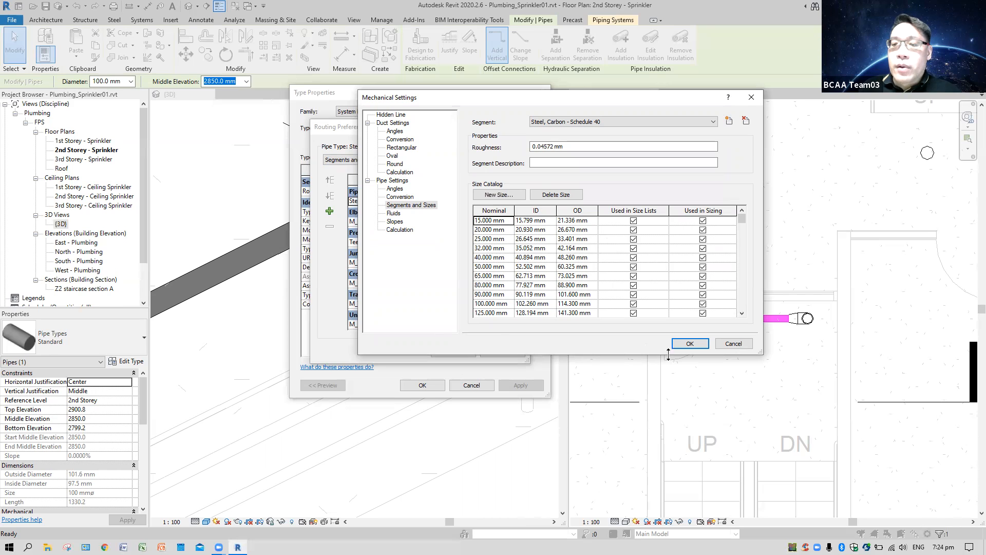
click(690, 343)
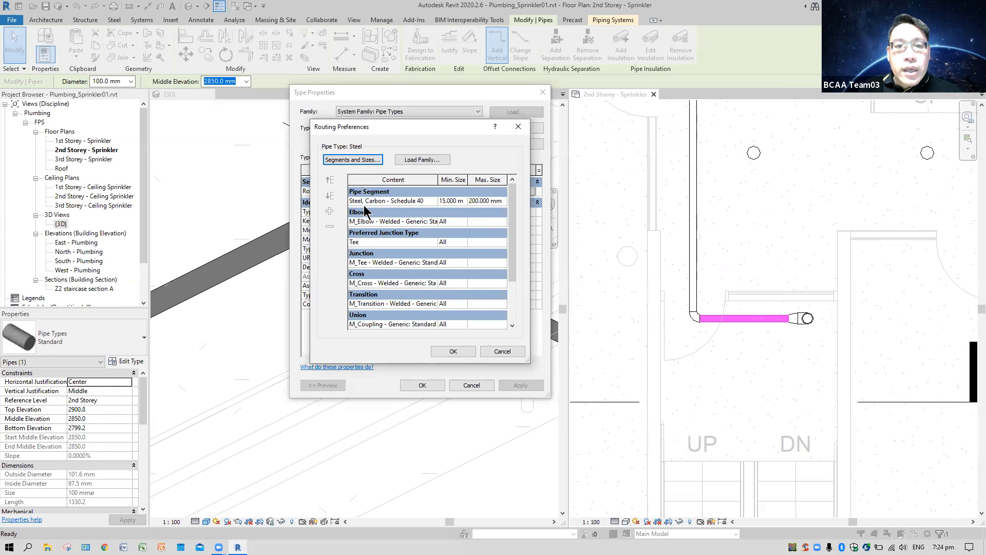
click(451, 352)
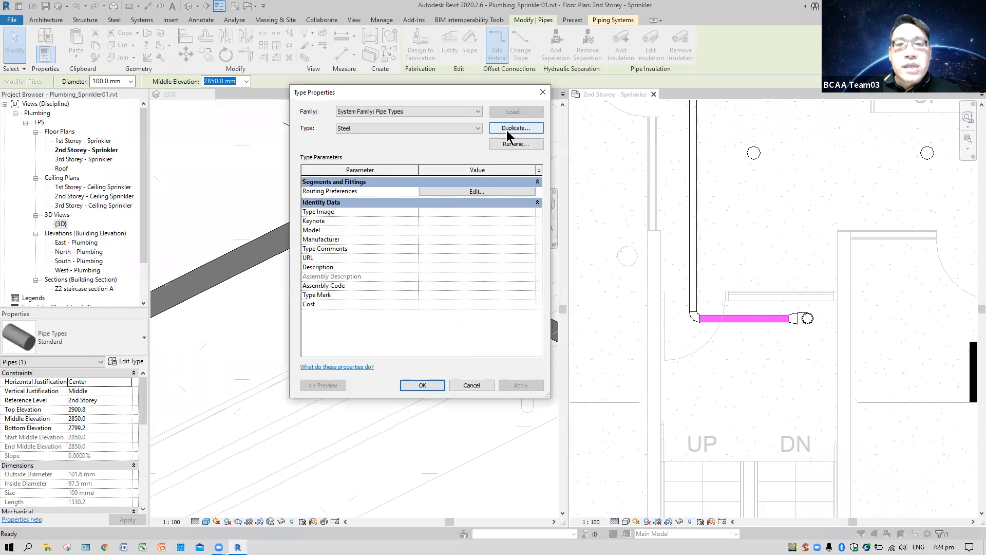
- Rename the Steel pipe type to "Steel, Carbon" and apply it to the selected main pipe
click(515, 144)
click(417, 247)
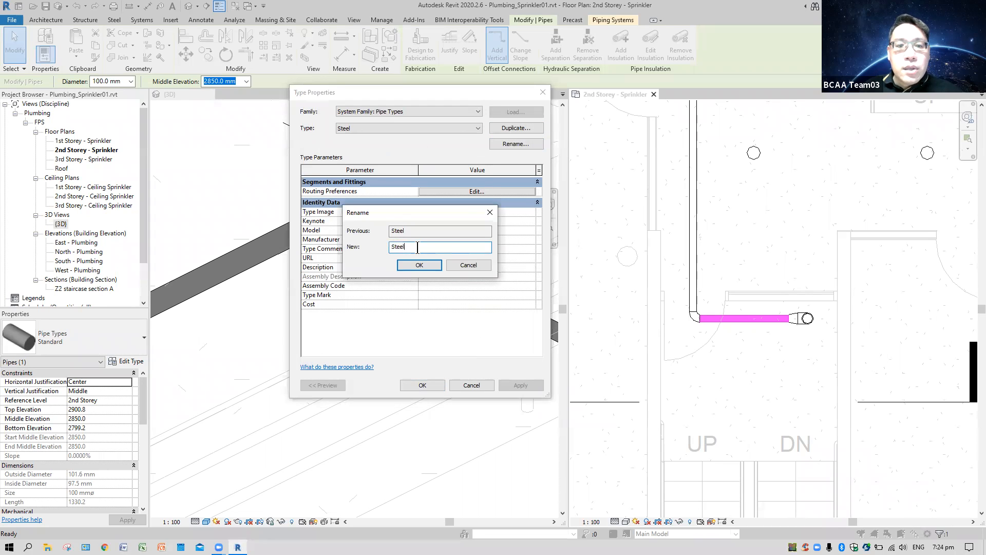
text(, Carbon)
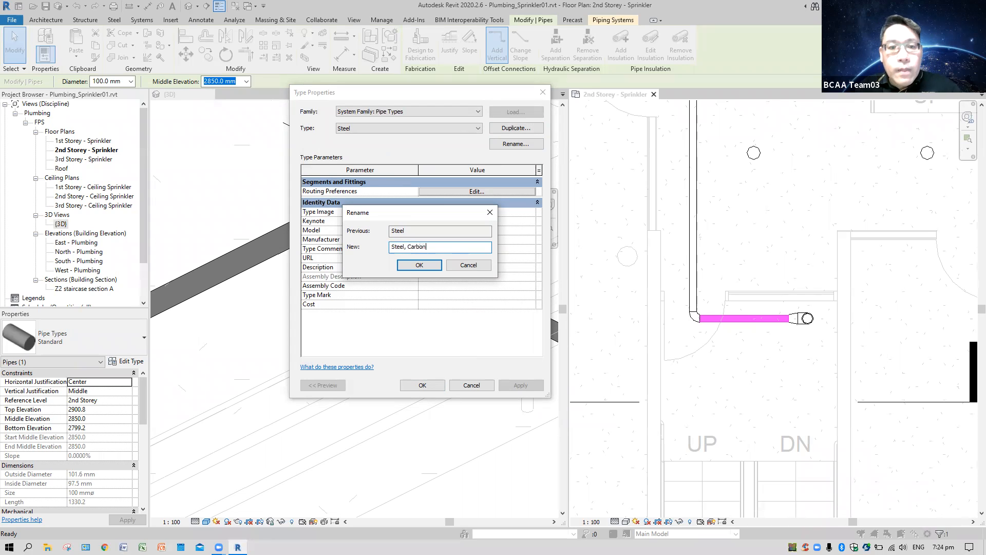
click(419, 265)
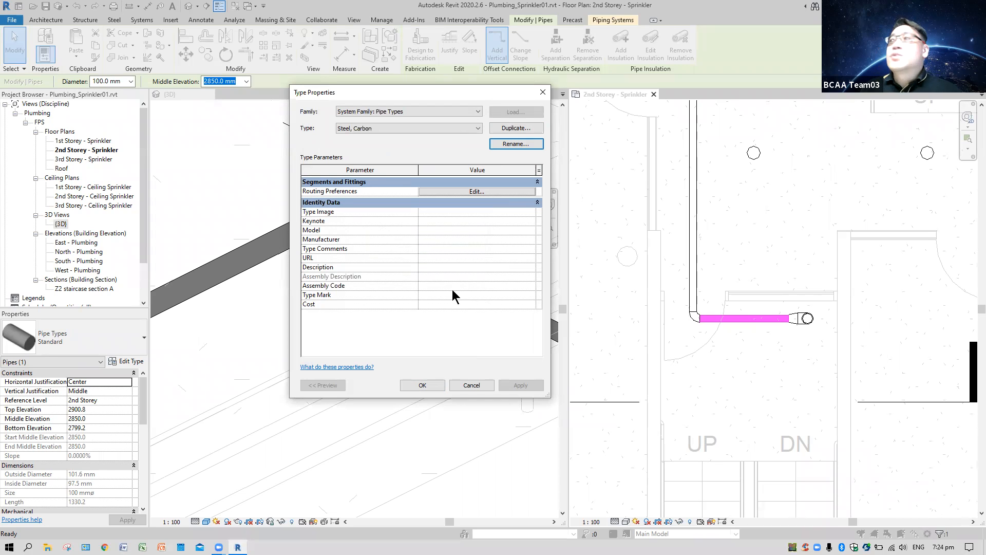
click(422, 385)
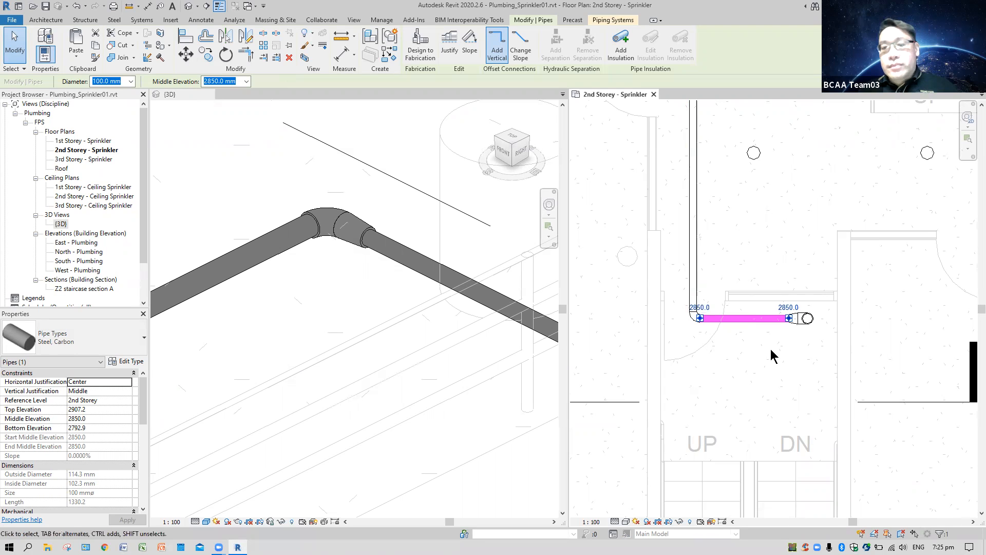
key(Escape)
- Choose the Steel, Carbon pipe type for new pipes in the Pipe command and leave the command without drawing
scroll(754, 300, down, 5)
middle_drag(754, 144, 768, 314)
middle_drag(799, 176, 792, 273)
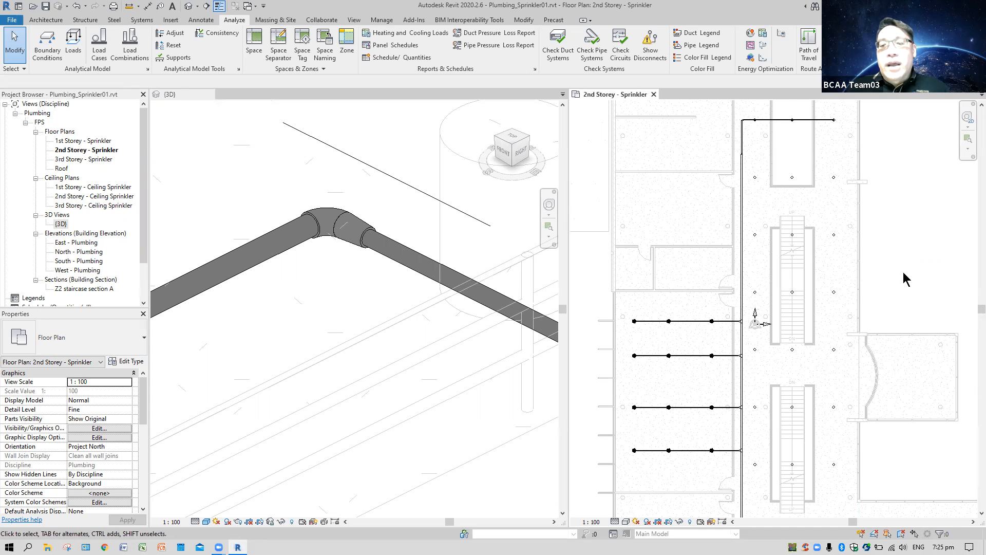
scroll(908, 271, down, 1)
middle_drag(852, 396, 829, 252)
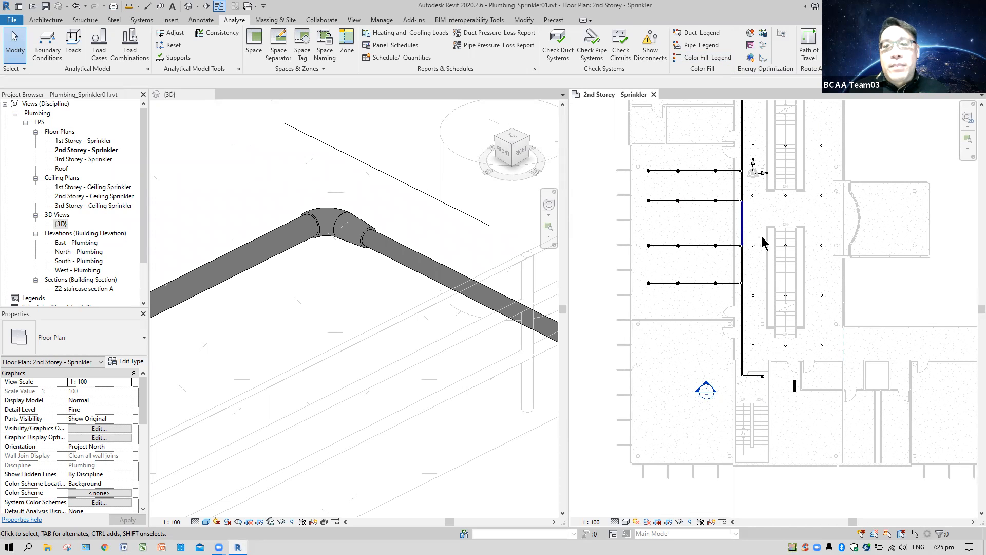
scroll(755, 263, up, 3)
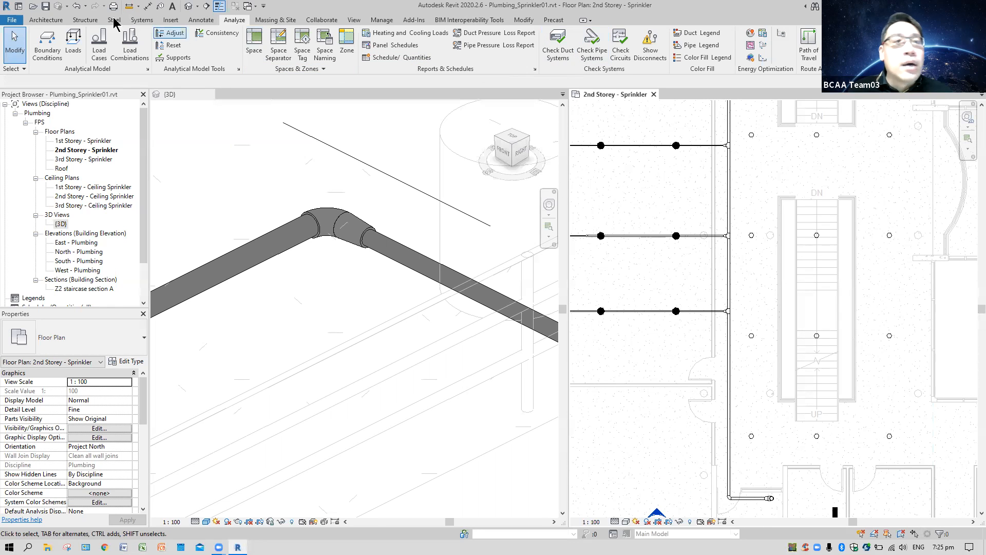
click(142, 20)
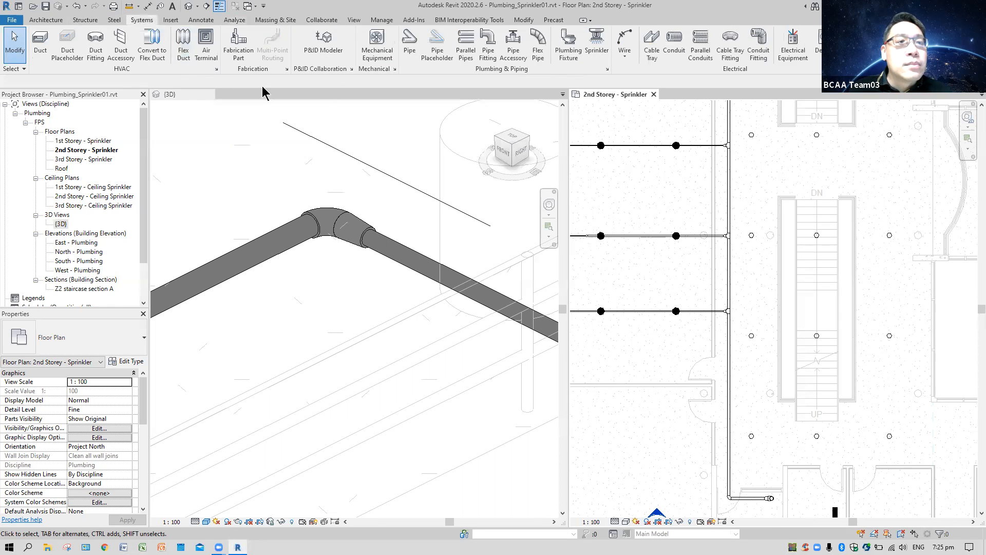
click(410, 44)
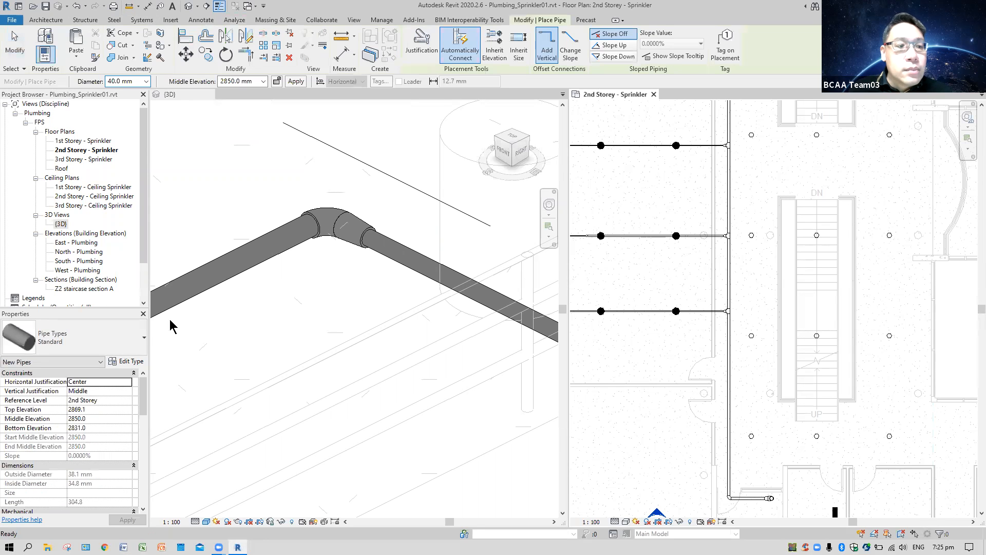
click(105, 345)
click(53, 434)
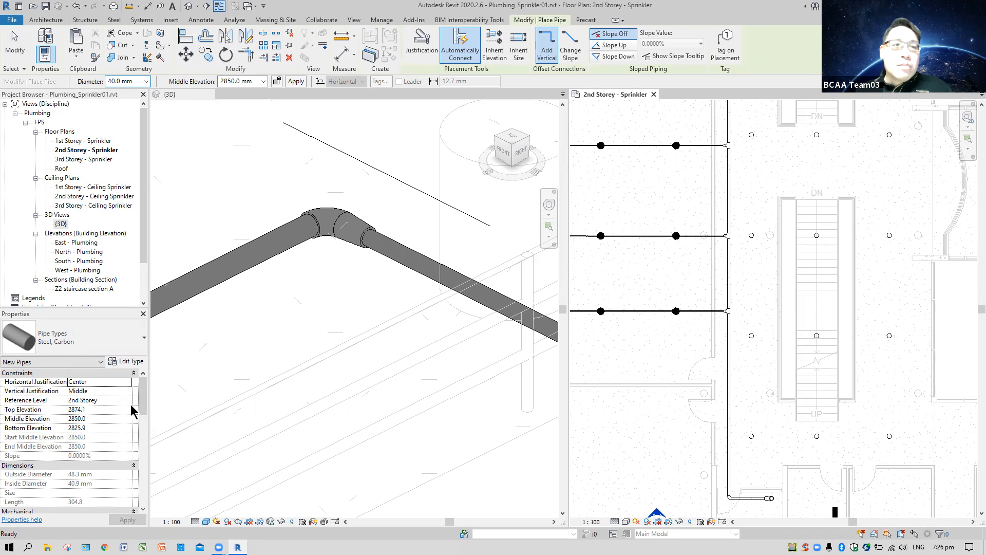
click(16, 49)
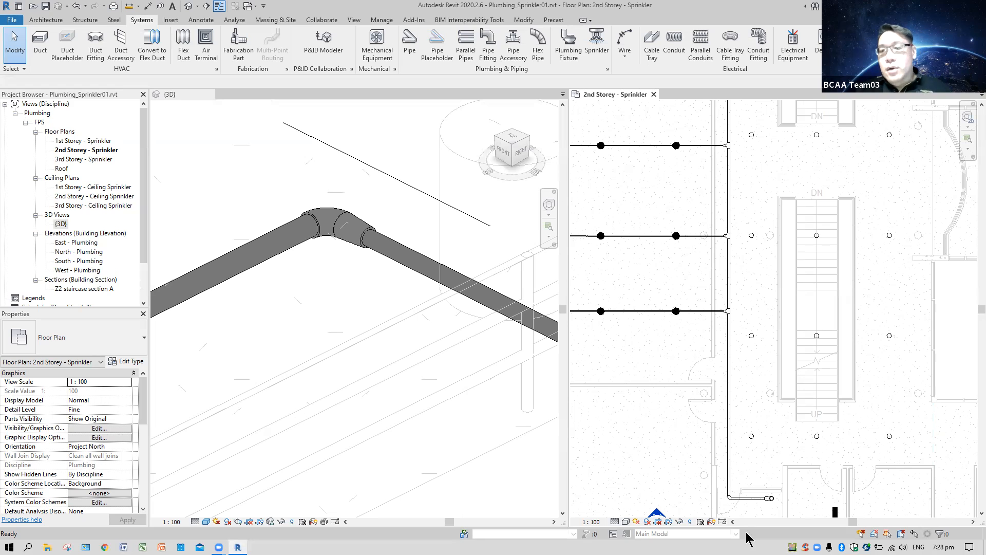
- Examine the end of the main pipe beside the staircase in the 2nd Storey plan, including its reducer and vertical elbow
scroll(865, 418, down, 1)
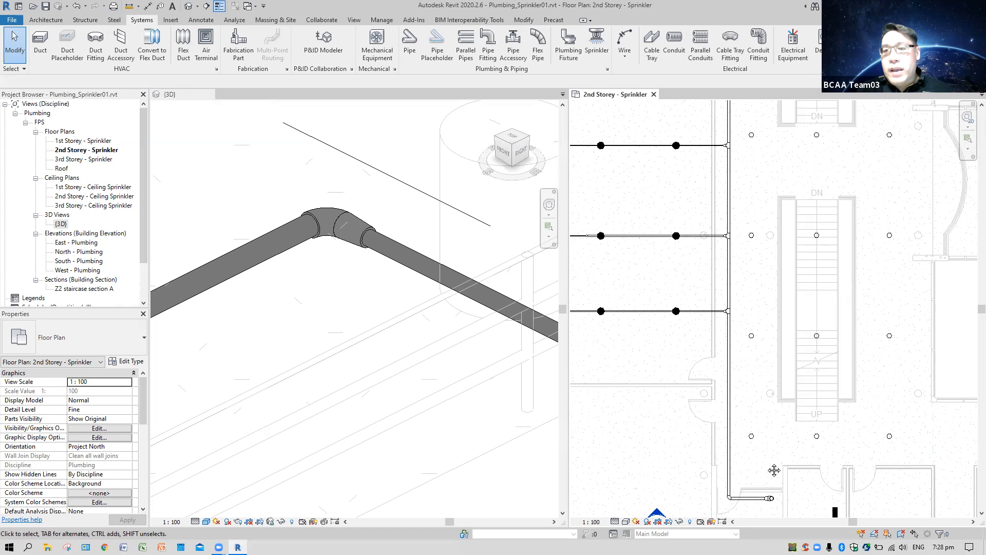
middle_drag(784, 201, 700, 274)
middle_drag(800, 418, 792, 235)
middle_drag(802, 308, 795, 269)
middle_drag(702, 343, 702, 235)
middle_drag(735, 339, 746, 308)
middle_drag(672, 379, 673, 377)
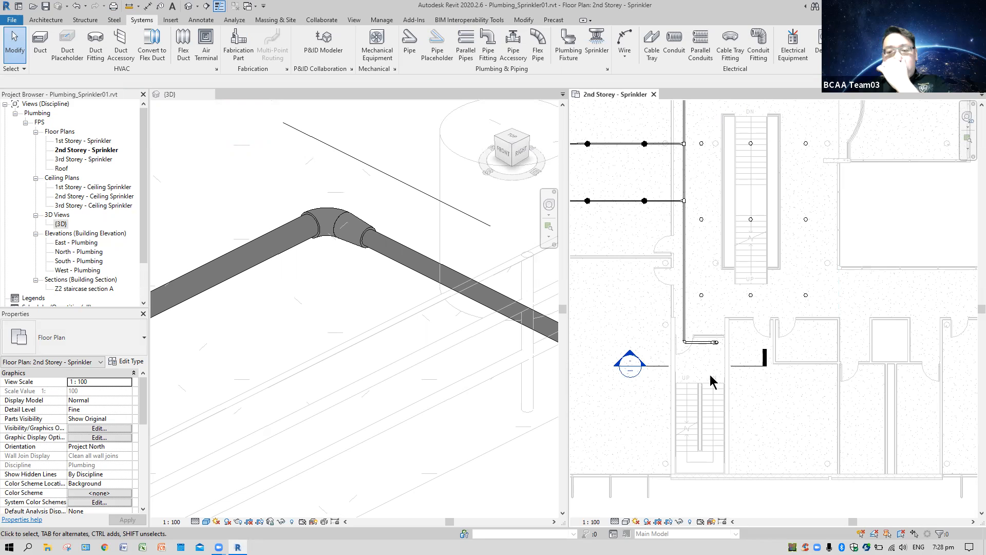
scroll(712, 362, up, 4)
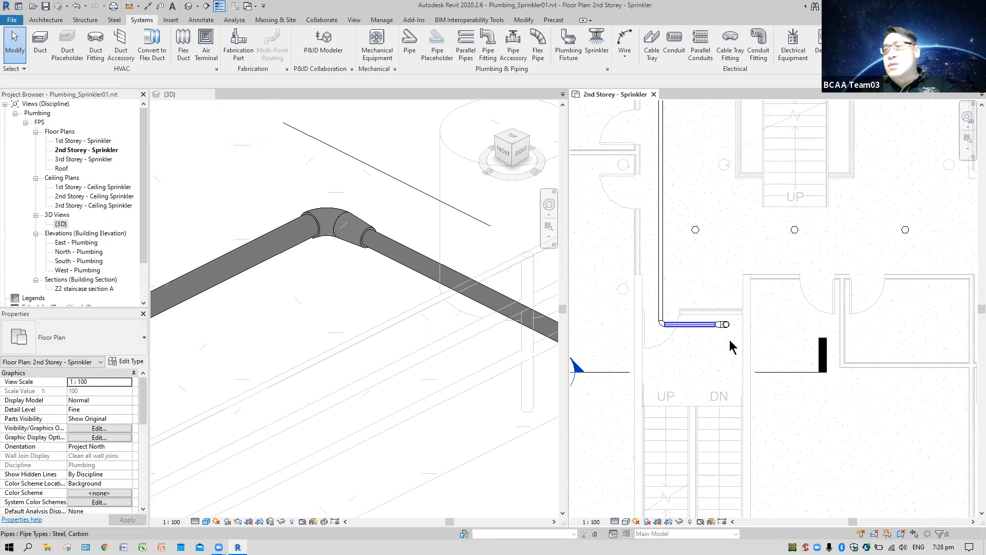
scroll(730, 343, up, 3)
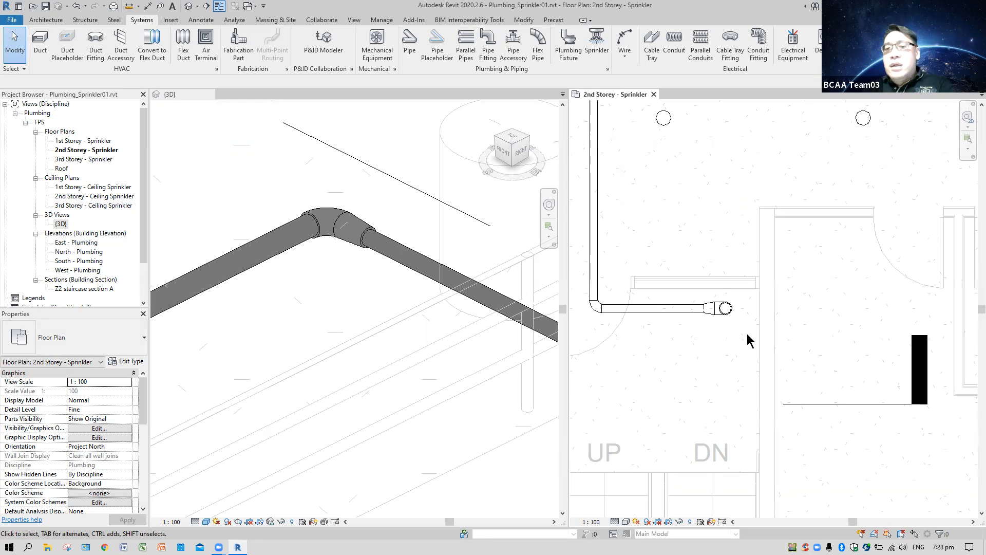
scroll(747, 335, up, 3)
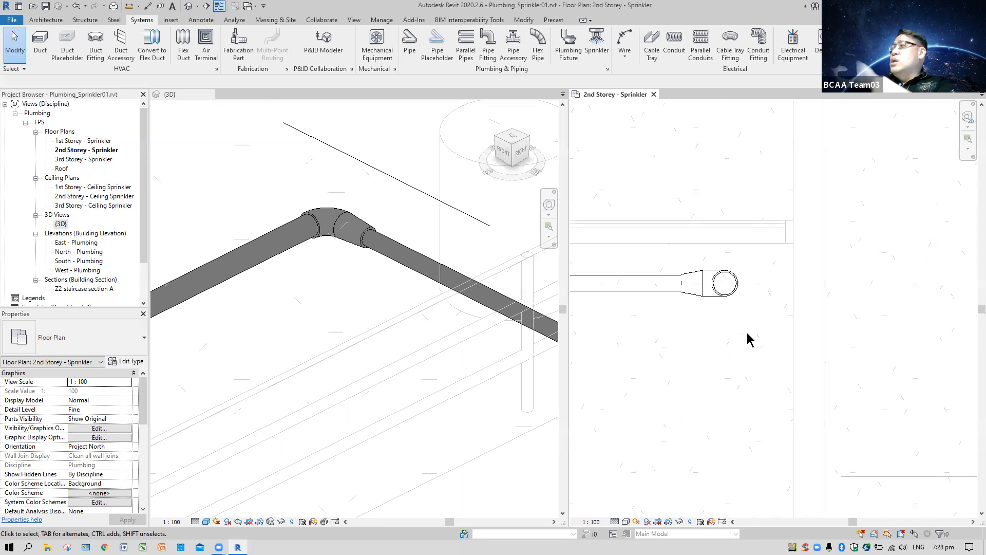